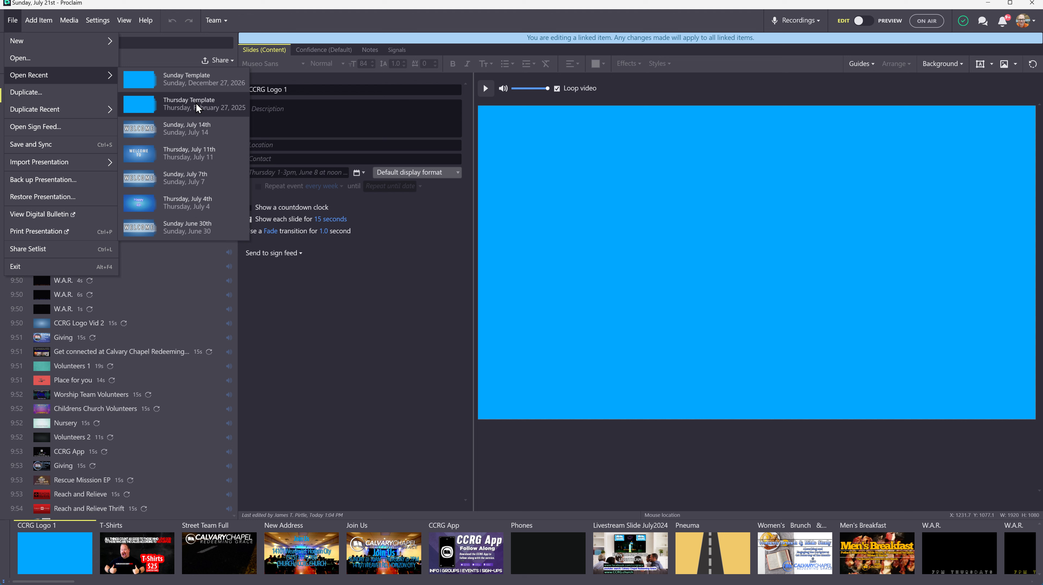
# Step: Open the recent Sunday Template presentation and look through its pre-service loop, warm-up and service items
pyautogui.click(194, 75)
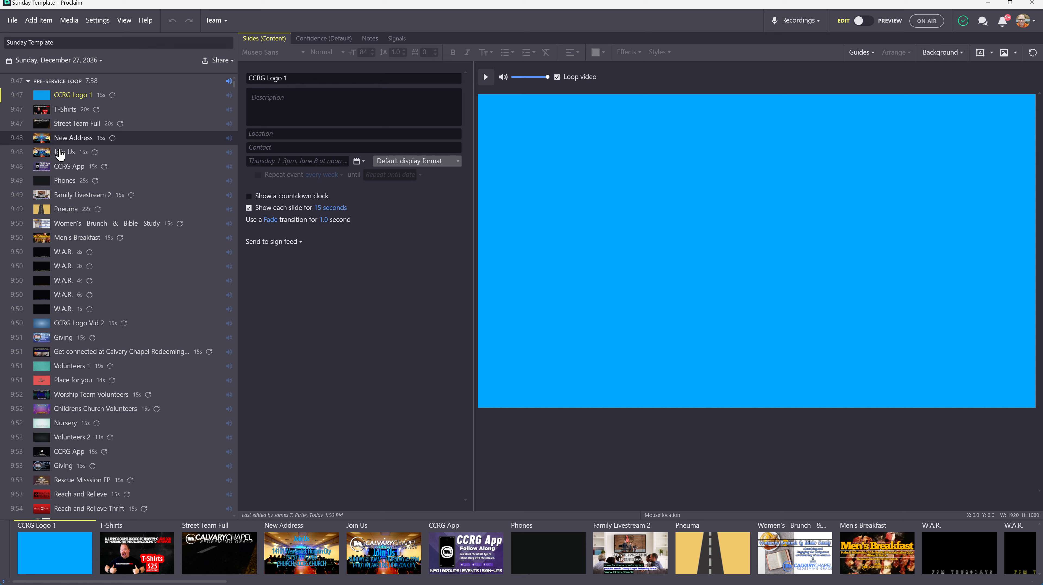
pyautogui.scroll(-4, 81, 430)
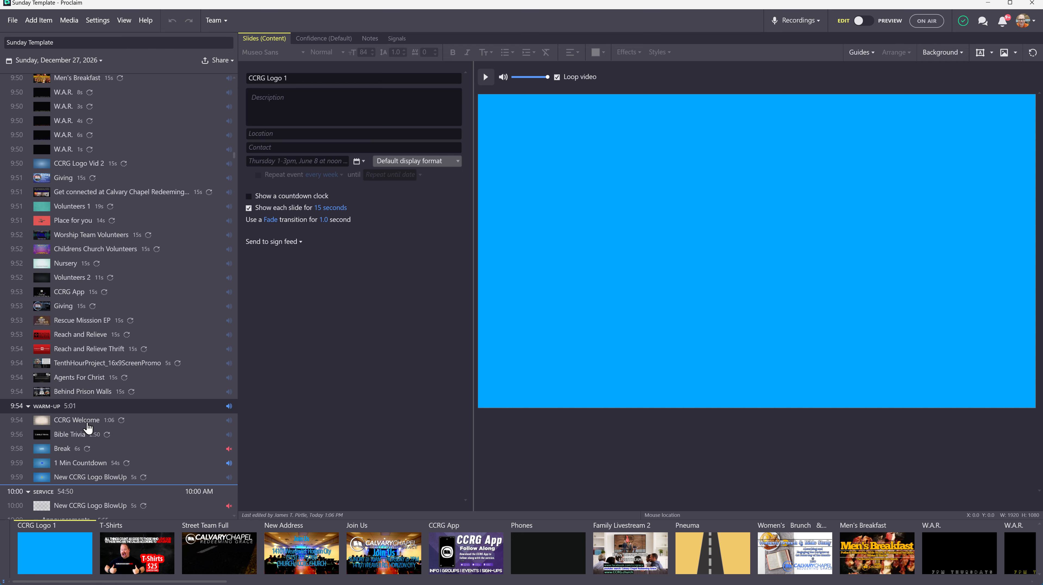
pyautogui.scroll(-4, 88, 427)
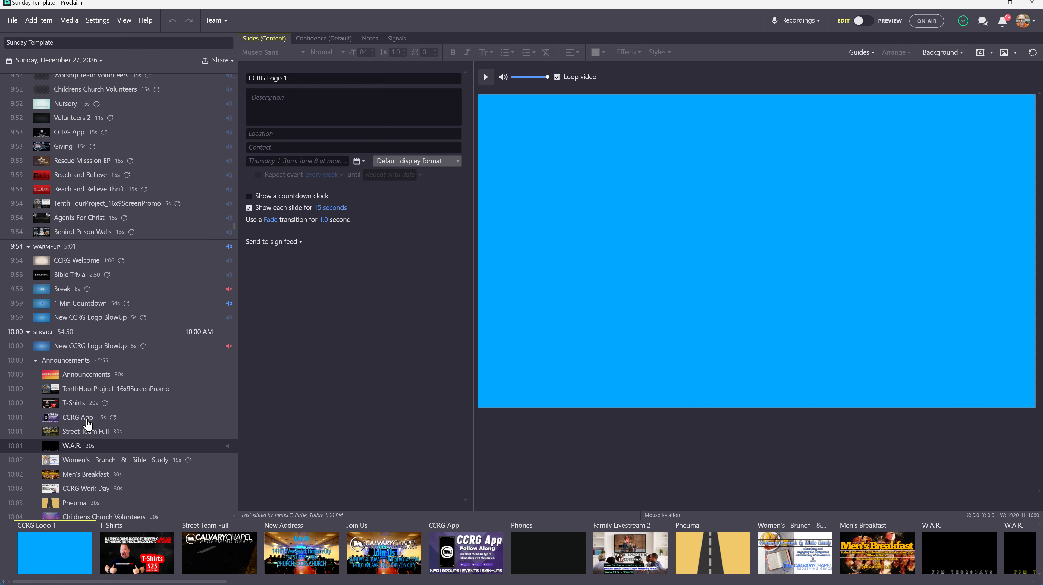
pyautogui.scroll(8, 87, 426)
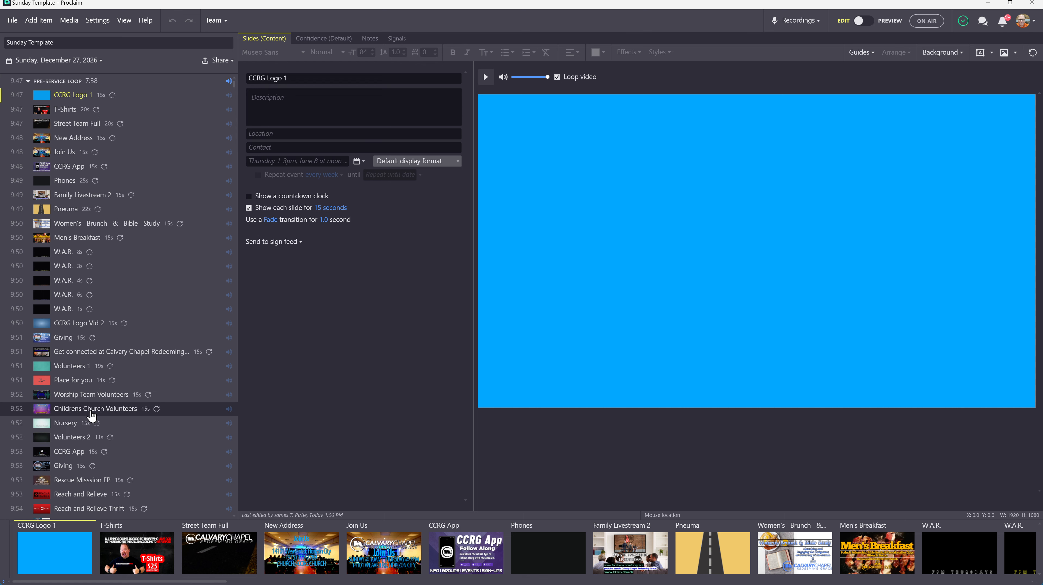
# Step: Select the T-Shirts item in the pre-service loop and browse the media library for its background
pyautogui.click(69, 116)
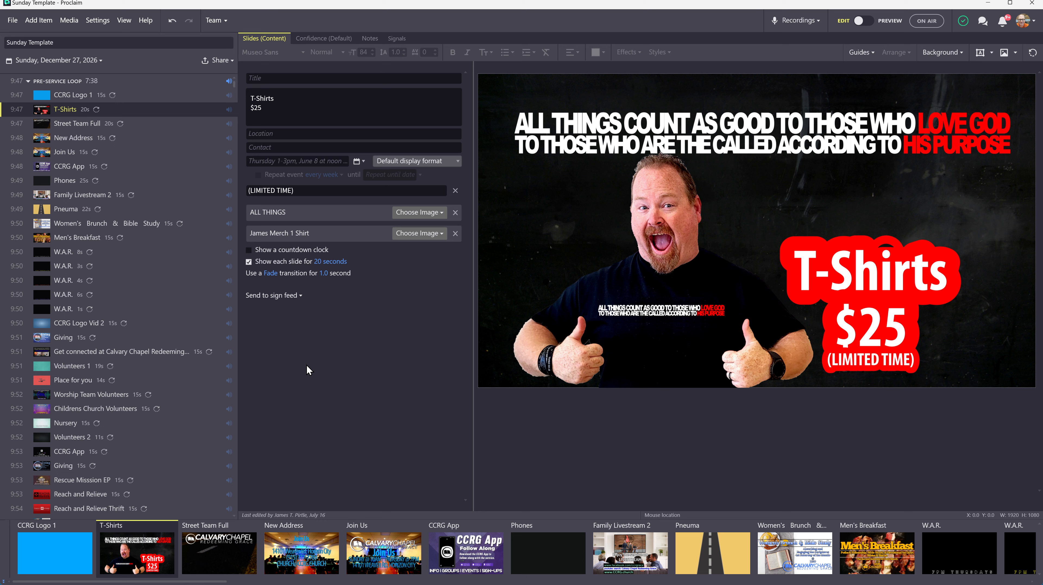
pyautogui.click(65, 123)
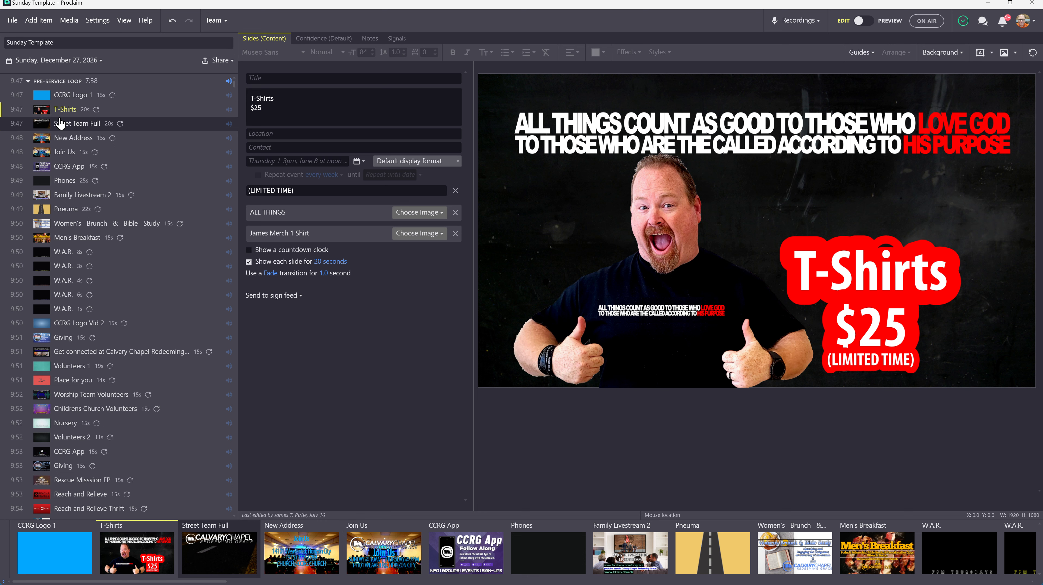
pyautogui.click(62, 110)
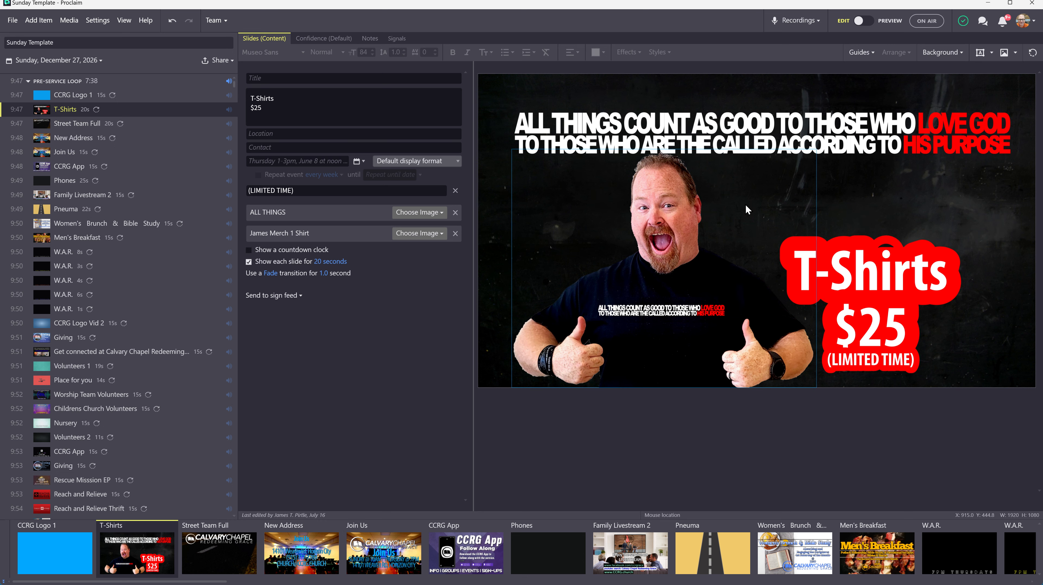
pyautogui.click(941, 53)
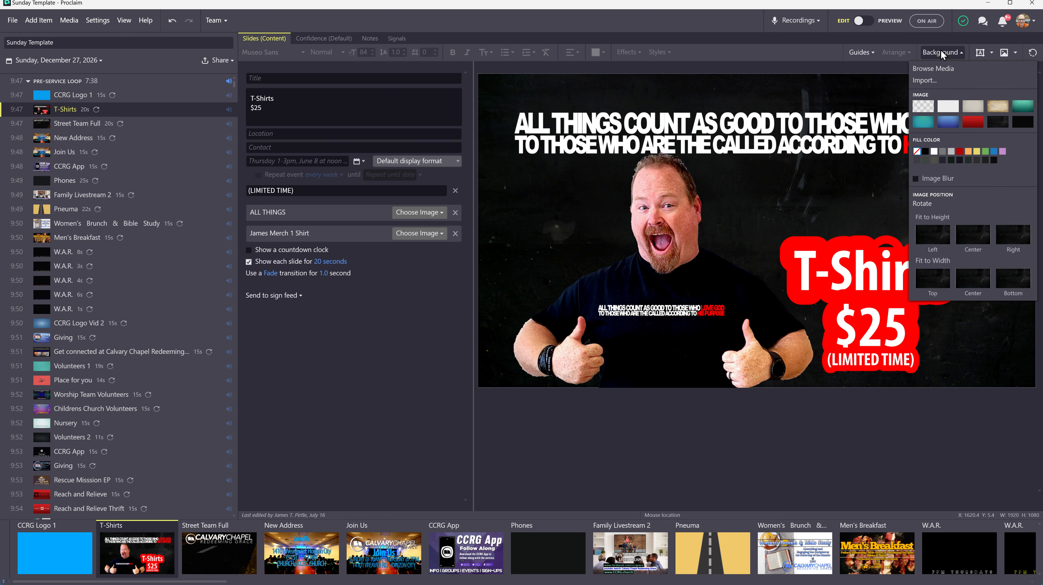
pyautogui.click(936, 69)
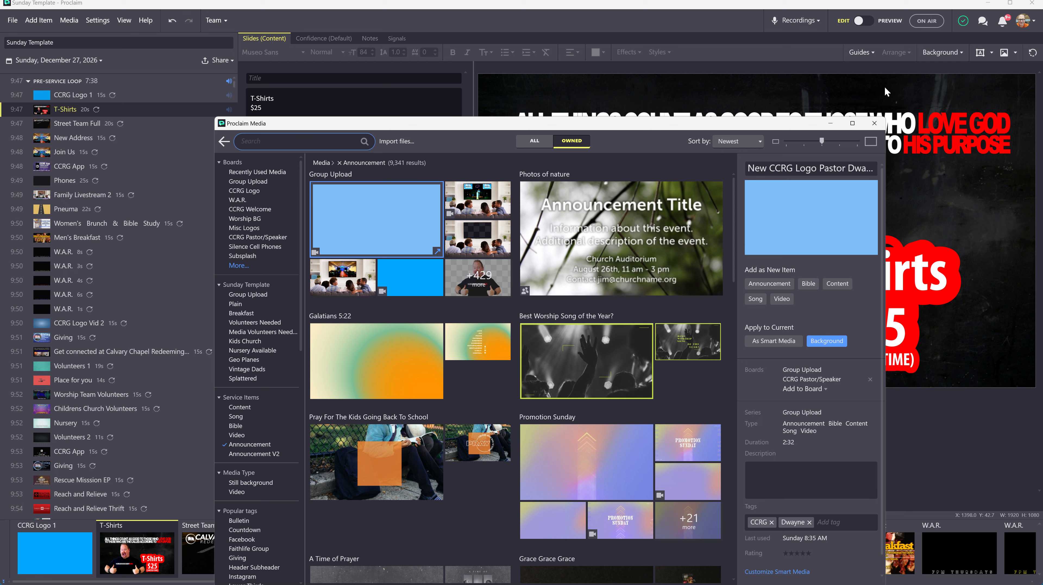
pyautogui.write('t')
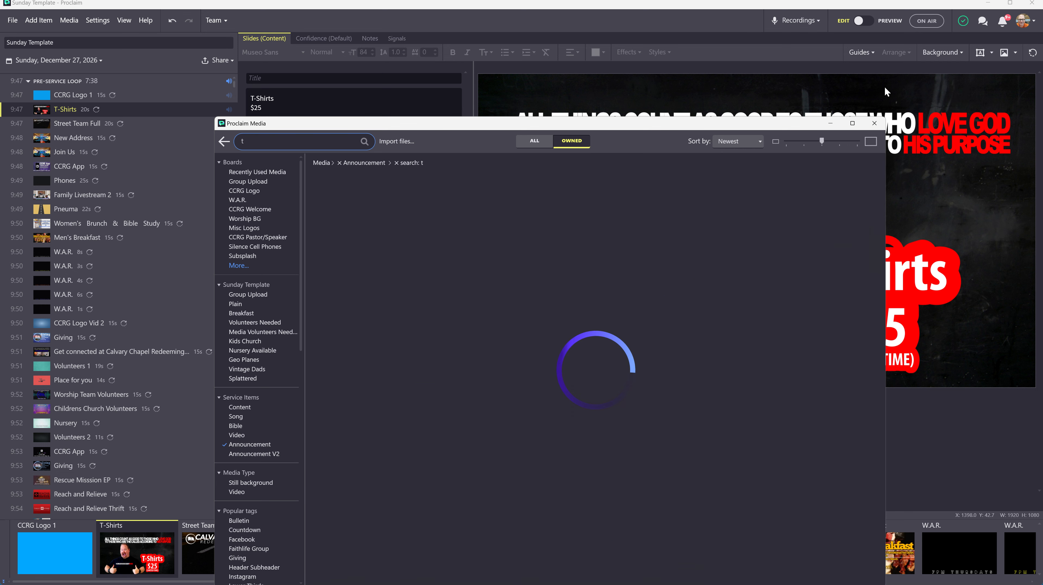
pyautogui.write('enth')
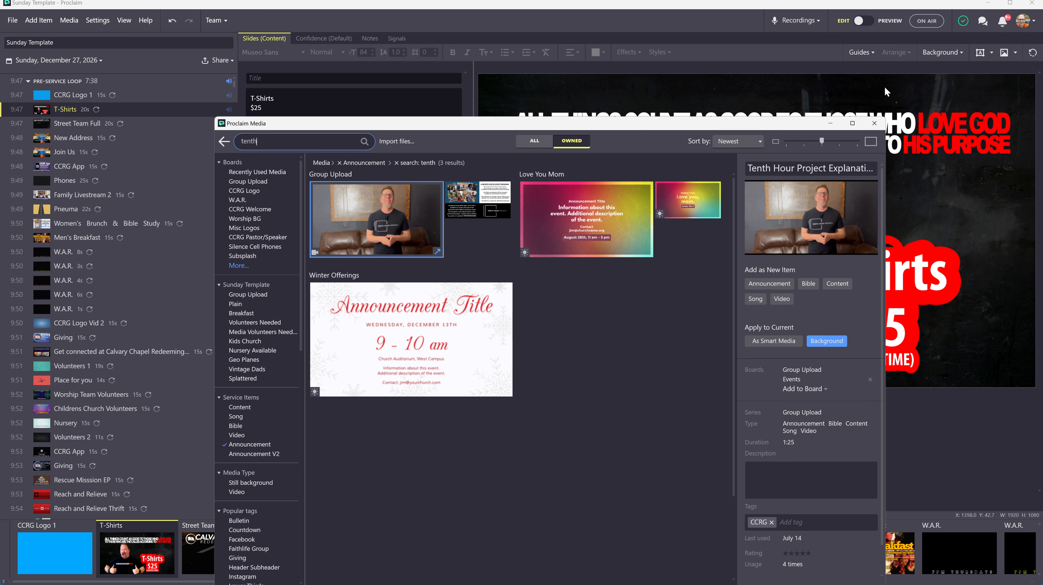
pyautogui.press('BackSpace')
pyautogui.press('BackSpace')
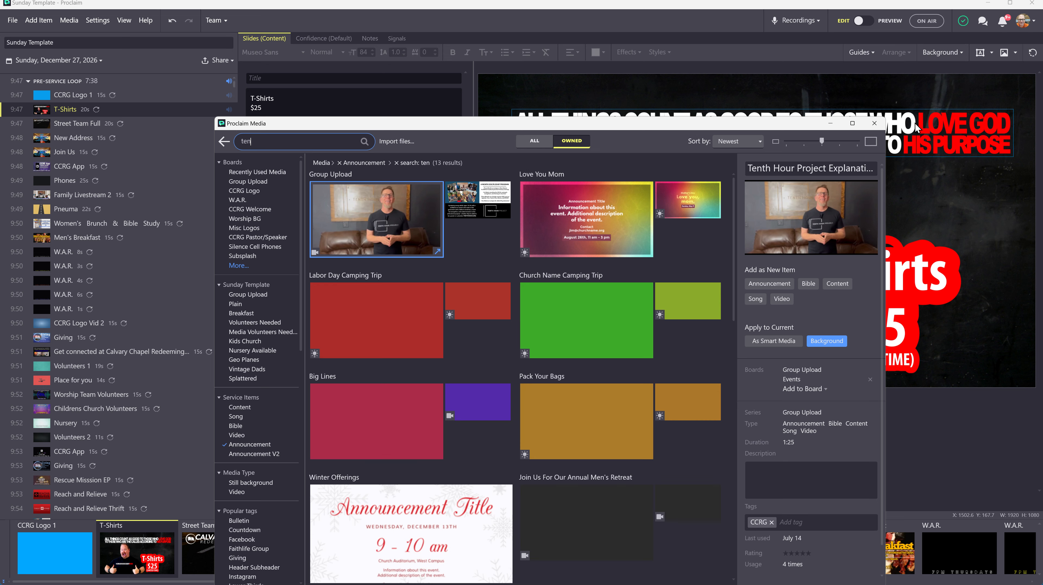
pyautogui.press('BackSpace')
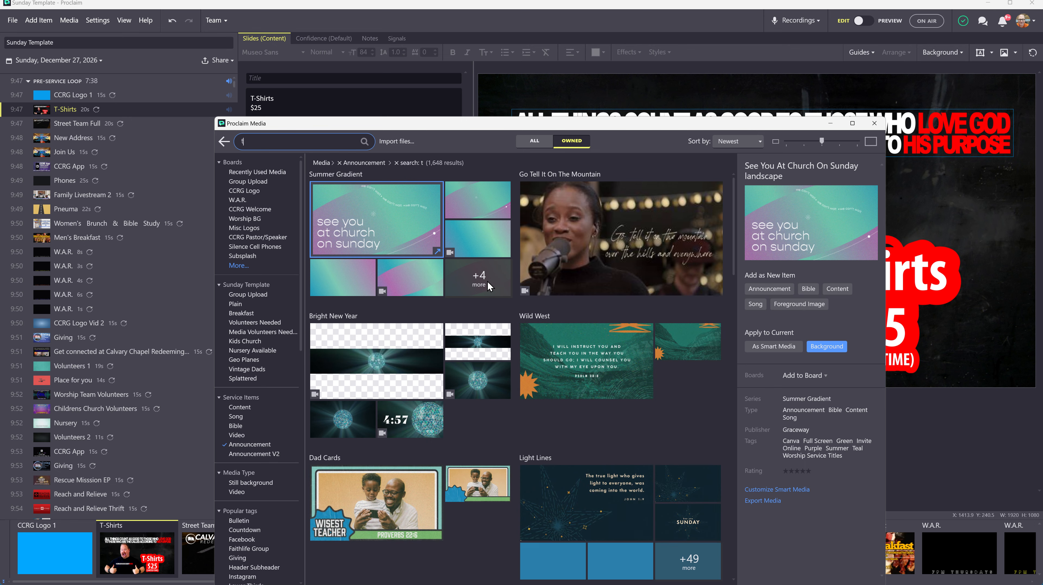
pyautogui.press('BackSpace')
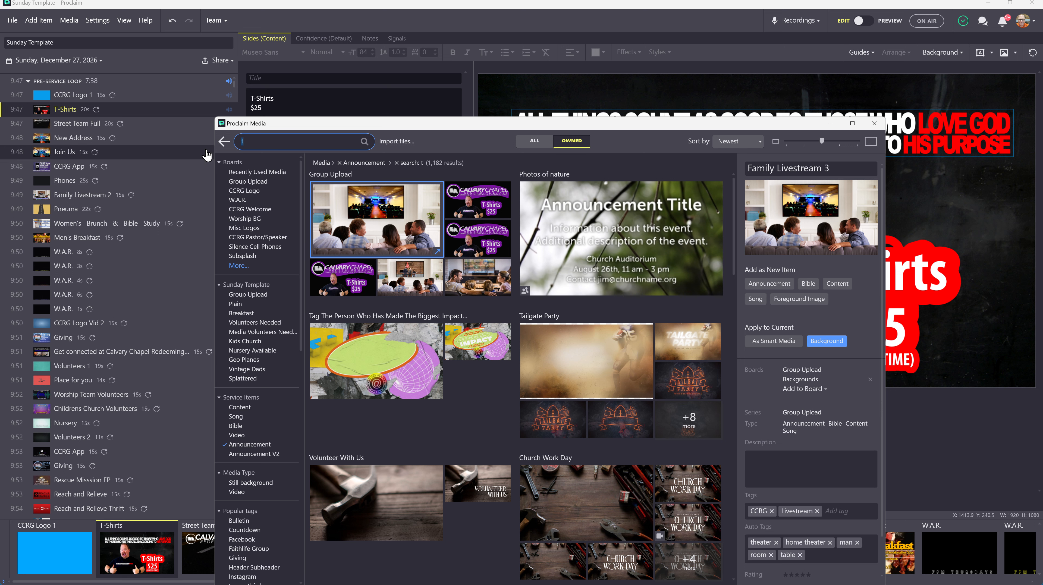
# Step: Search the owned media for "shirts" and apply the purple T-Shirts $25 image as the item's background
pyautogui.write('hirts')
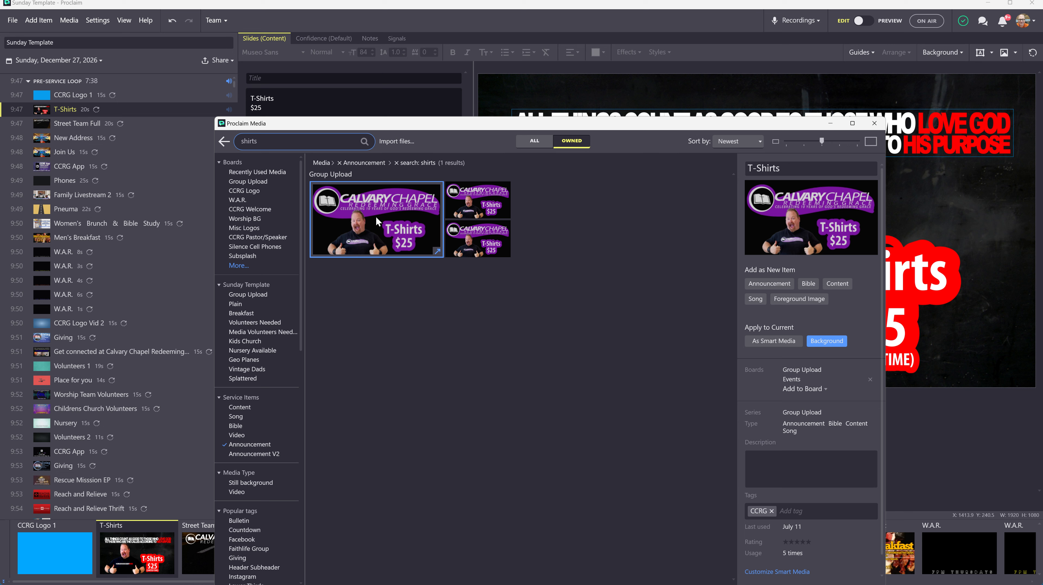
pyautogui.click(827, 342)
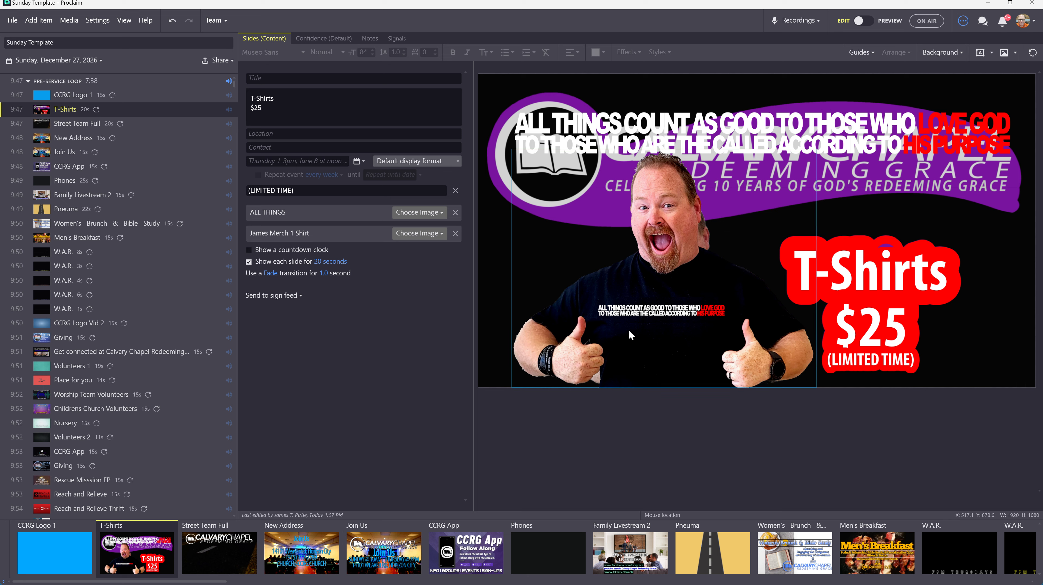
# Step: Delete the man's photo, the "T-Shirts $25" and "(LIMITED TIME)" text boxes and the ALL THINGS image from the slide
pyautogui.click(638, 326)
pyautogui.press('Delete')
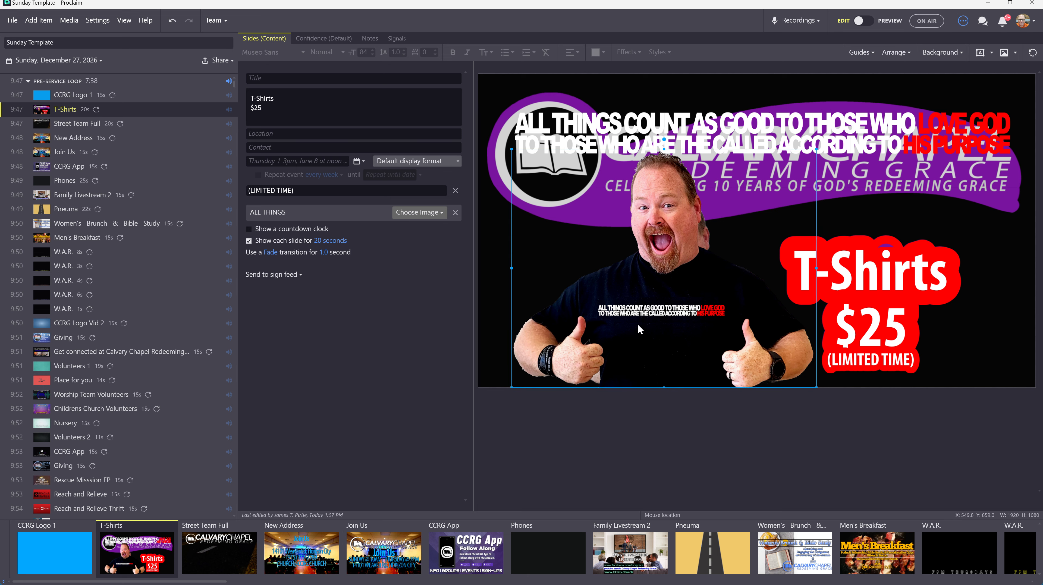
pyautogui.click(882, 288)
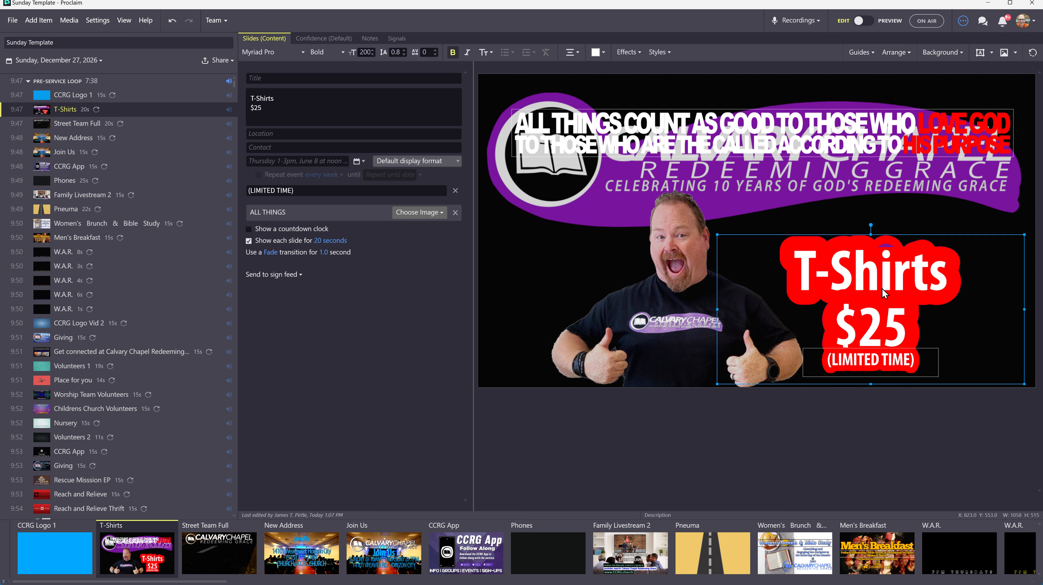
pyautogui.press('Delete')
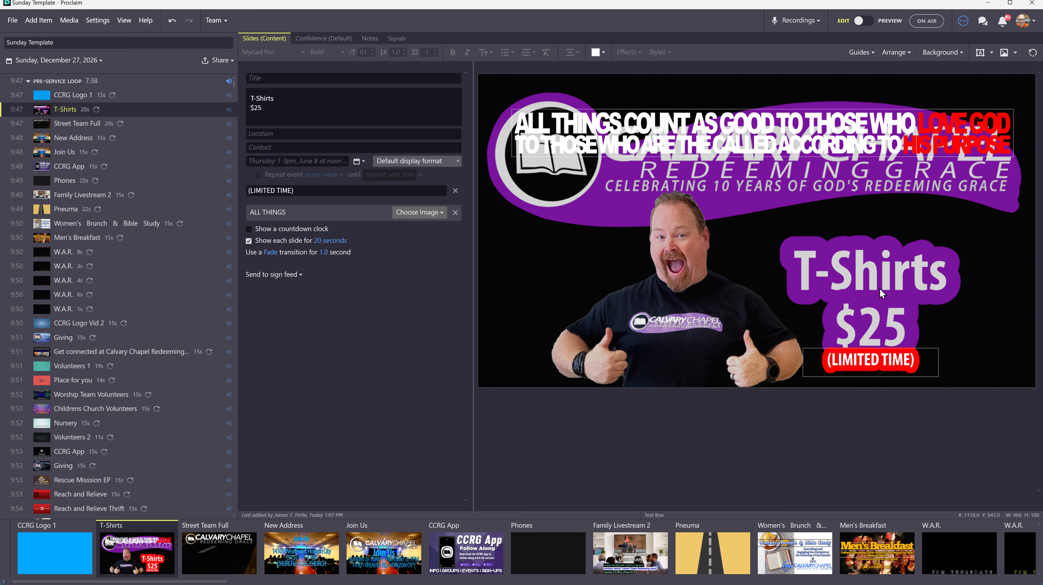
pyautogui.click(856, 369)
pyautogui.press('Delete')
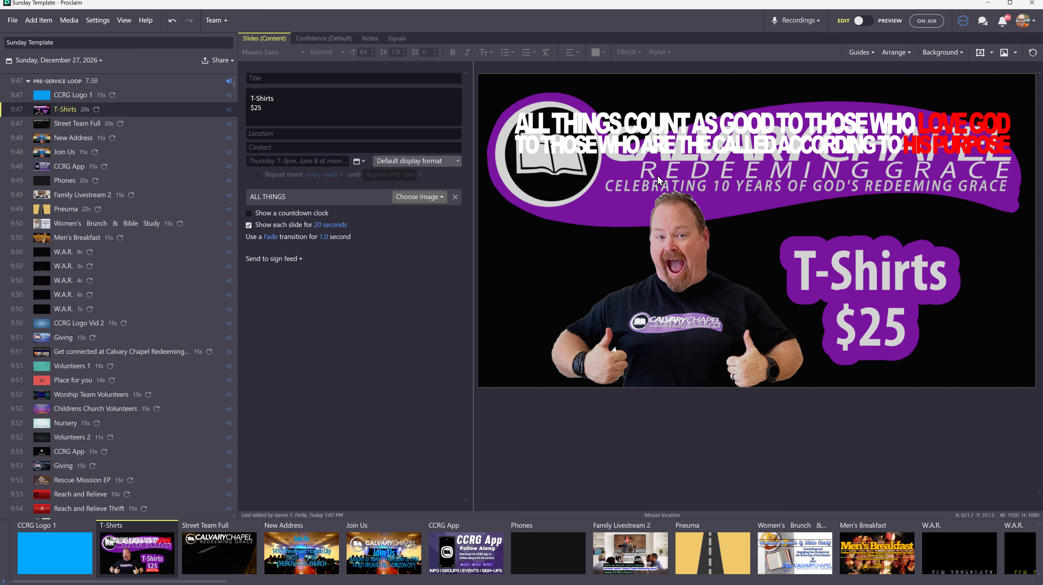
pyautogui.click(632, 139)
pyautogui.press('Delete')
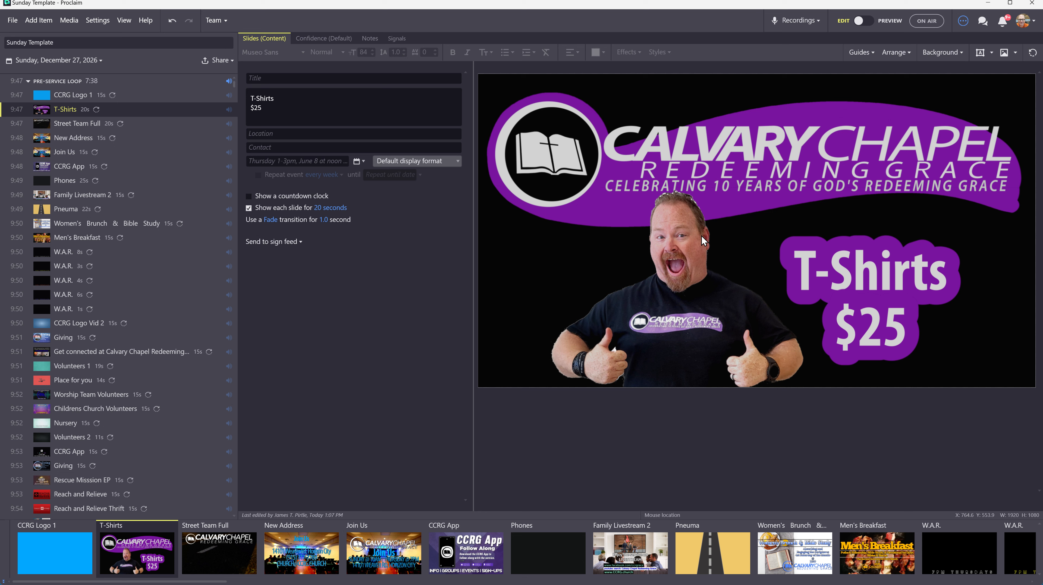
# Step: Undo the overlay deletions and the background change on the T-Shirts slide
pyautogui.click(169, 26)
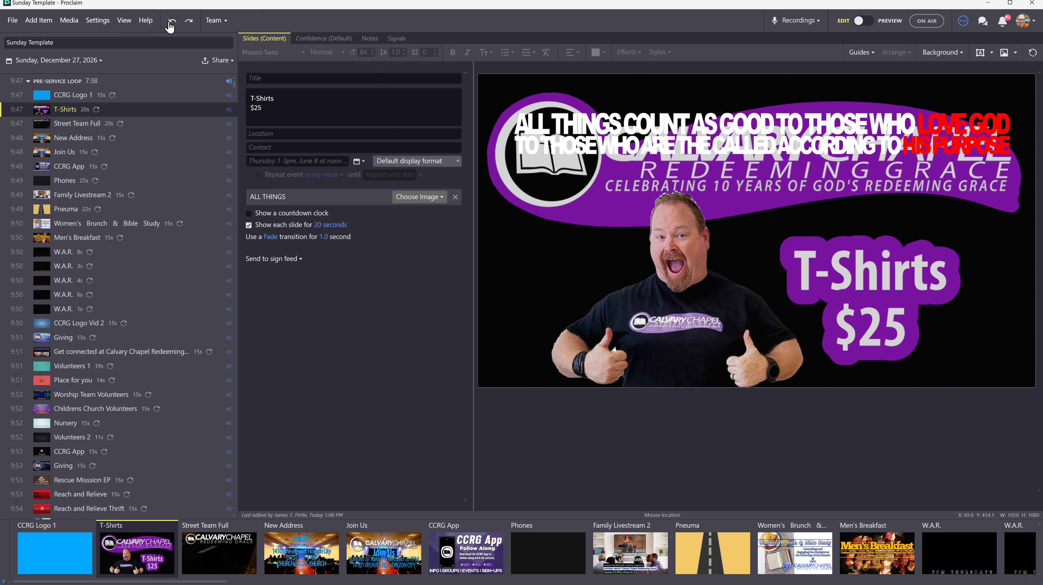
pyautogui.click(170, 27)
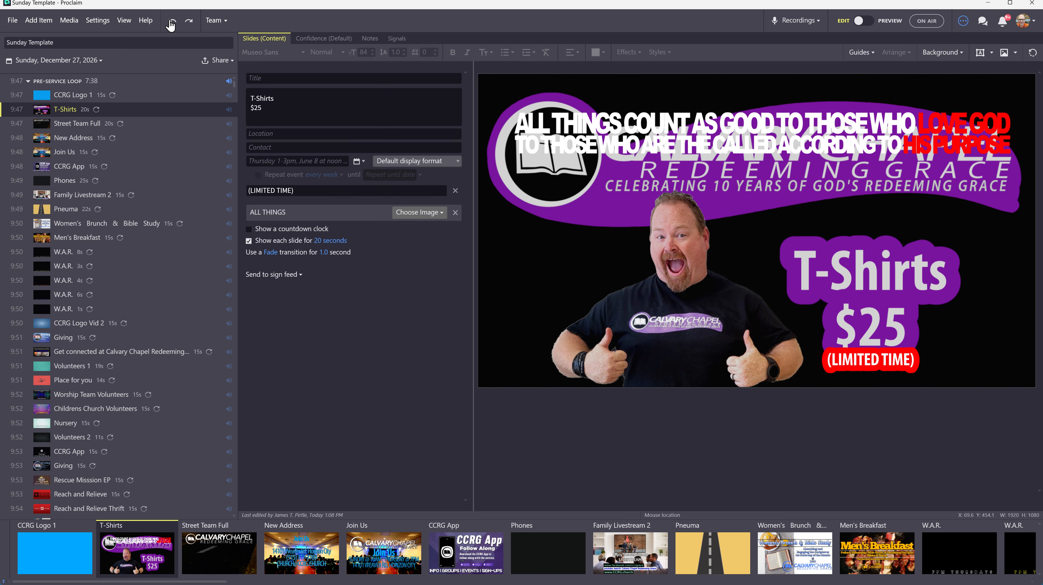
pyautogui.click(170, 26)
pyautogui.click(170, 27)
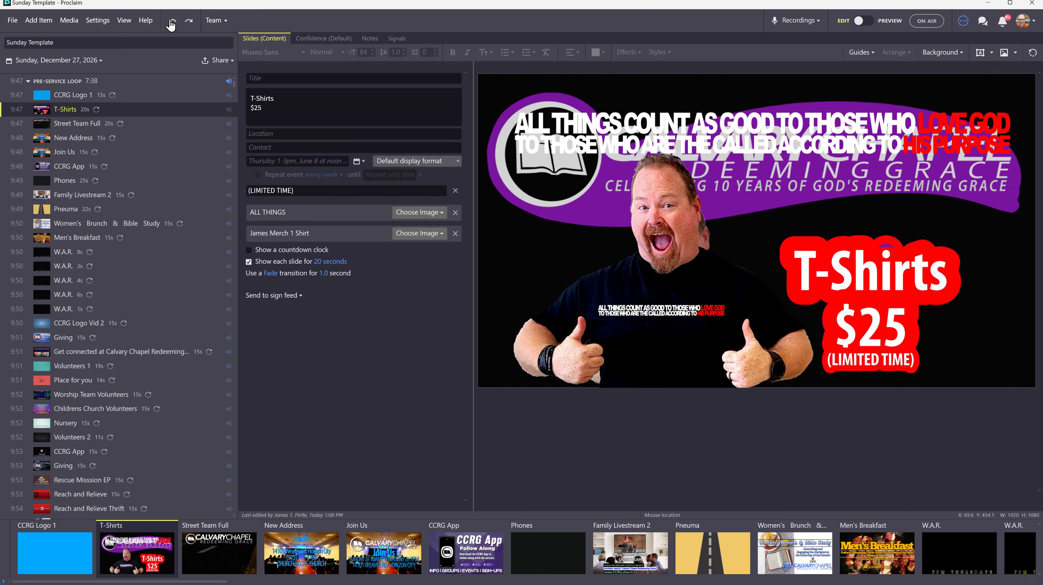
pyautogui.click(170, 25)
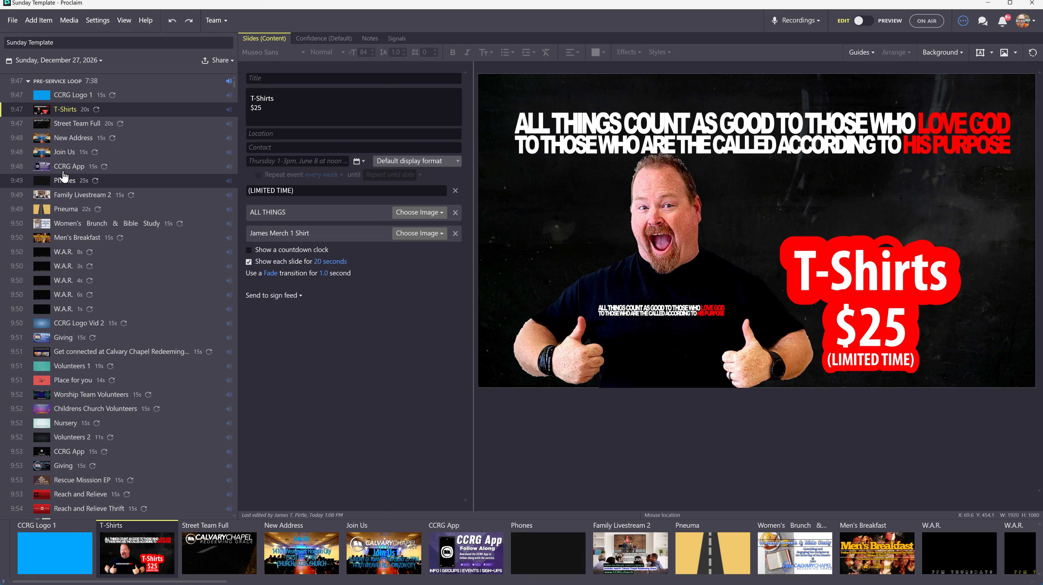
# Step: Search the media library for "pneuma" and apply the Pneuma Green image as the Pneuma item's background
pyautogui.scroll(-3, 71, 191)
pyautogui.scroll(3, 71, 193)
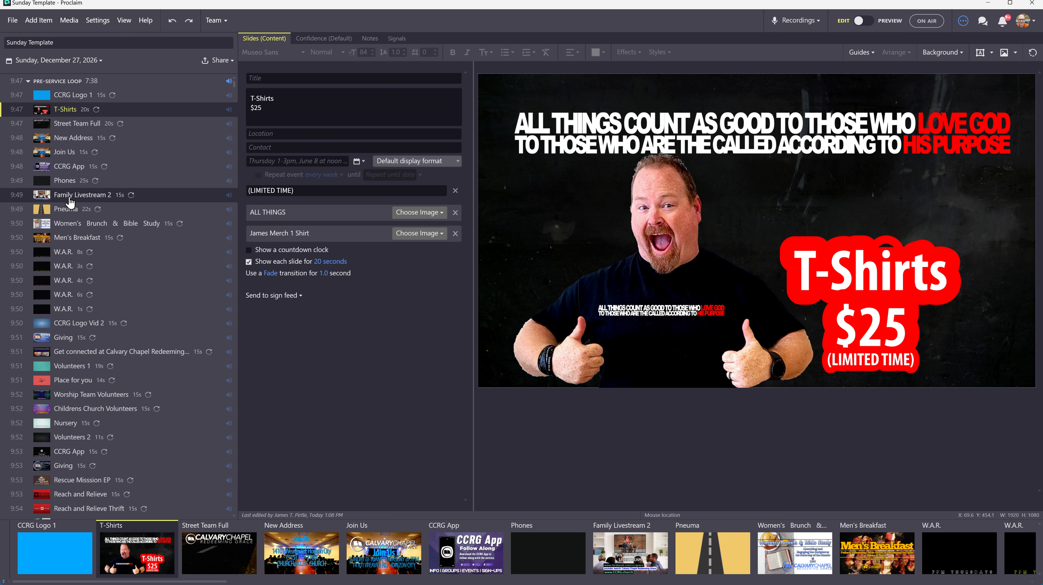
pyautogui.click(63, 212)
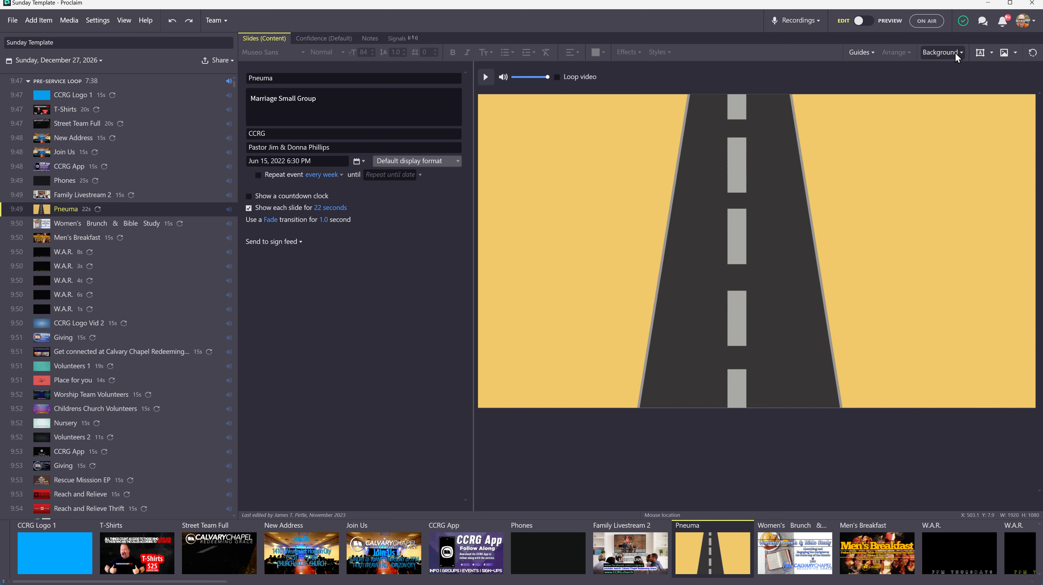
pyautogui.click(947, 53)
pyautogui.click(939, 69)
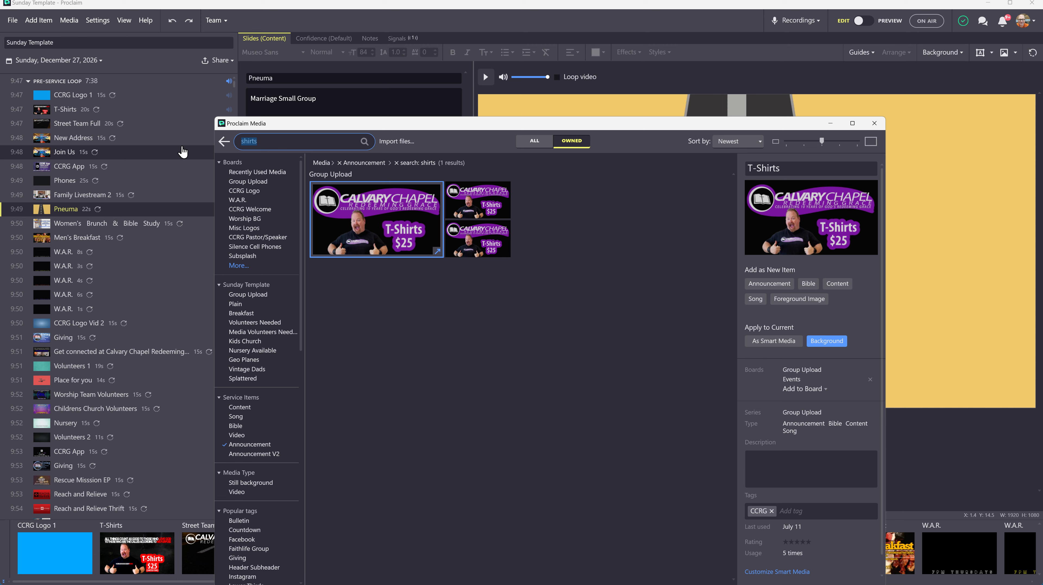
pyautogui.write('pneuma')
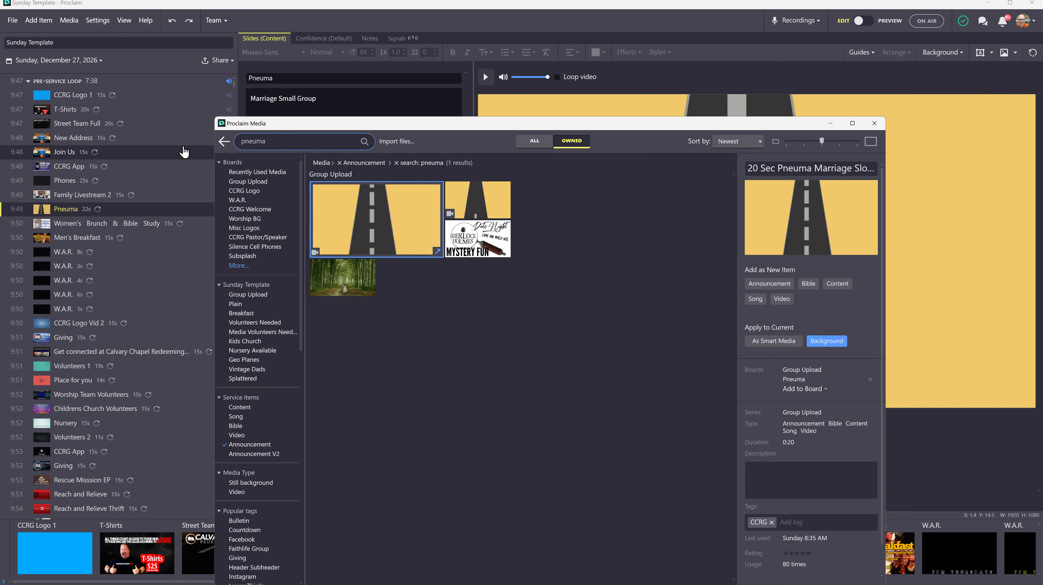
pyautogui.click(337, 280)
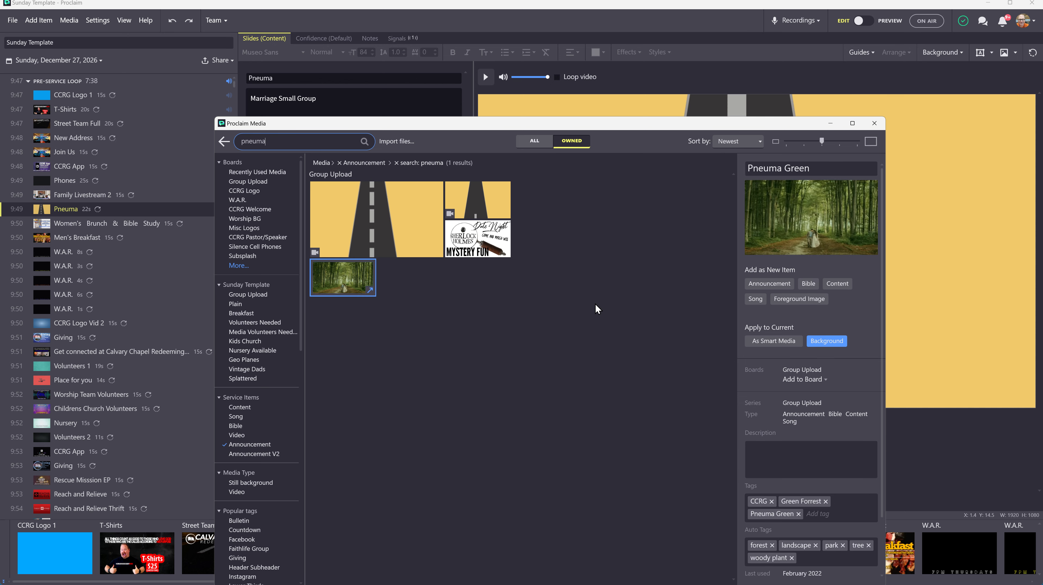
pyautogui.click(824, 342)
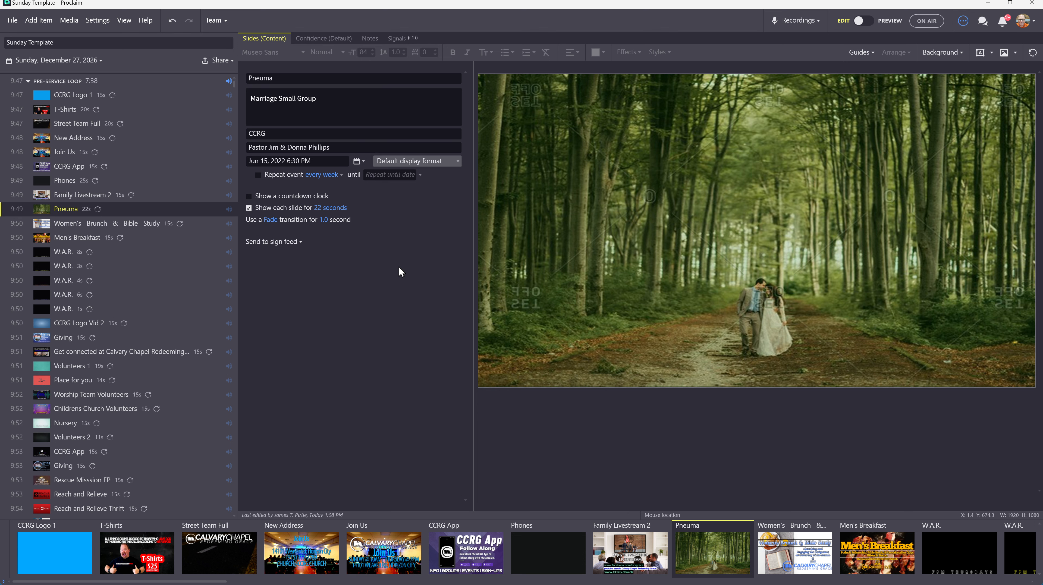
# Step: Undo the Pneuma background change, and briefly play the item's video before stopping it
pyautogui.click(171, 25)
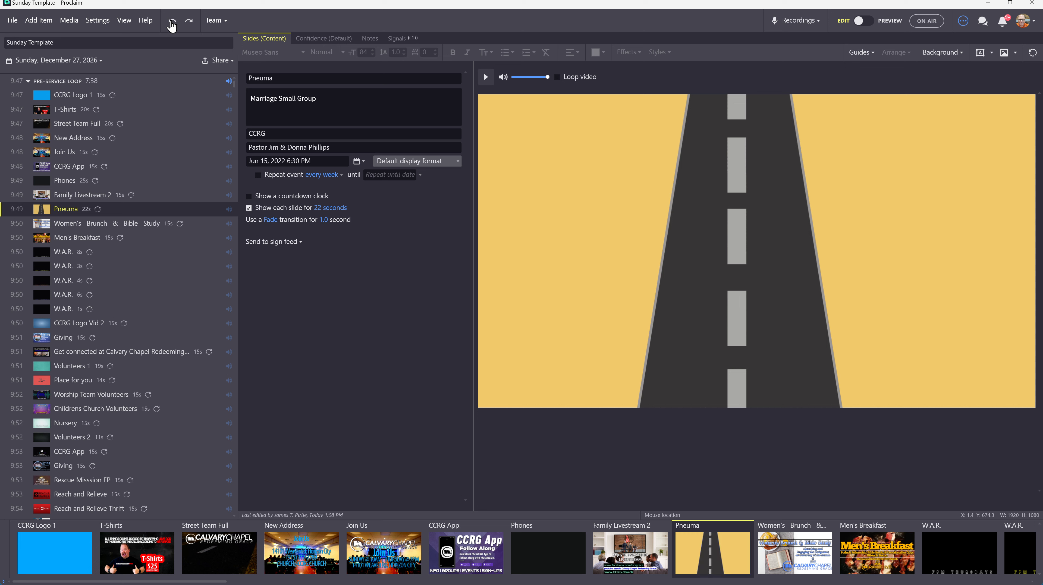
pyautogui.click(485, 77)
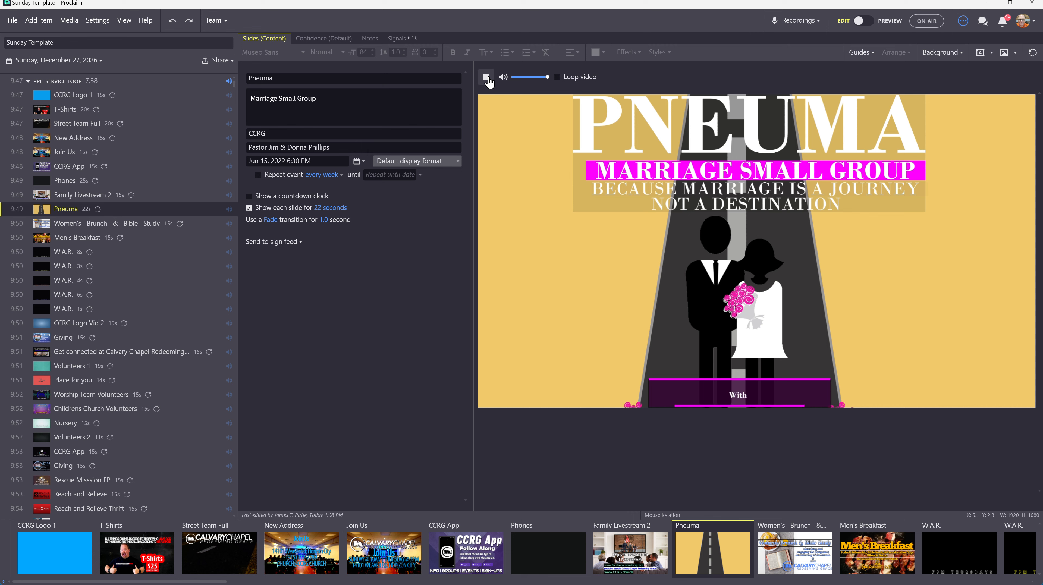
pyautogui.click(486, 77)
# Step: Move the "7pm Thursdays" text on the 8-second W.A.R. slide up near the top and play the slide's video
pyautogui.click(56, 115)
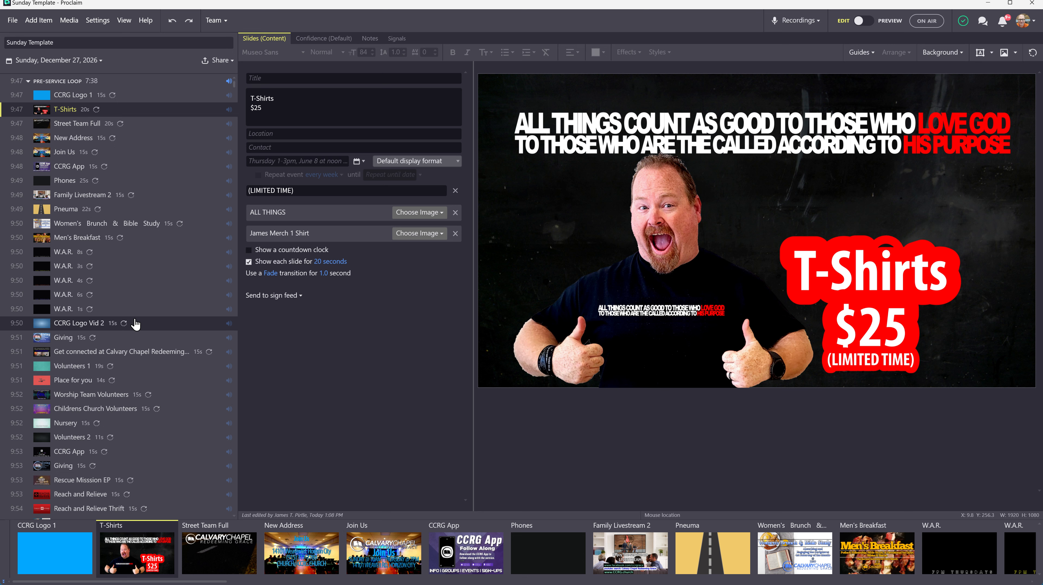
pyautogui.click(68, 252)
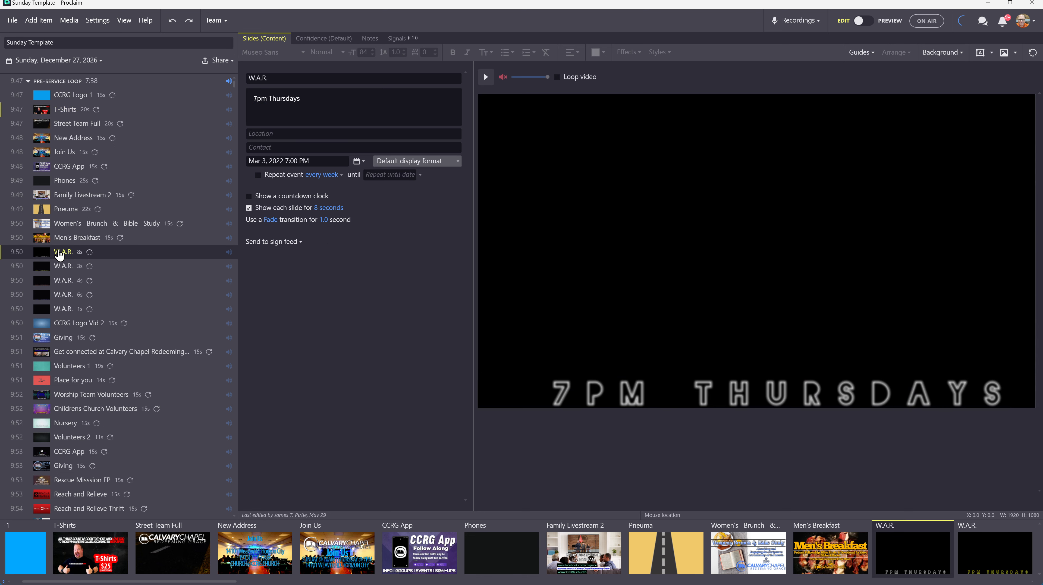
pyautogui.click(594, 396)
pyautogui.moveTo(594, 394); pyautogui.dragTo(659, 138)
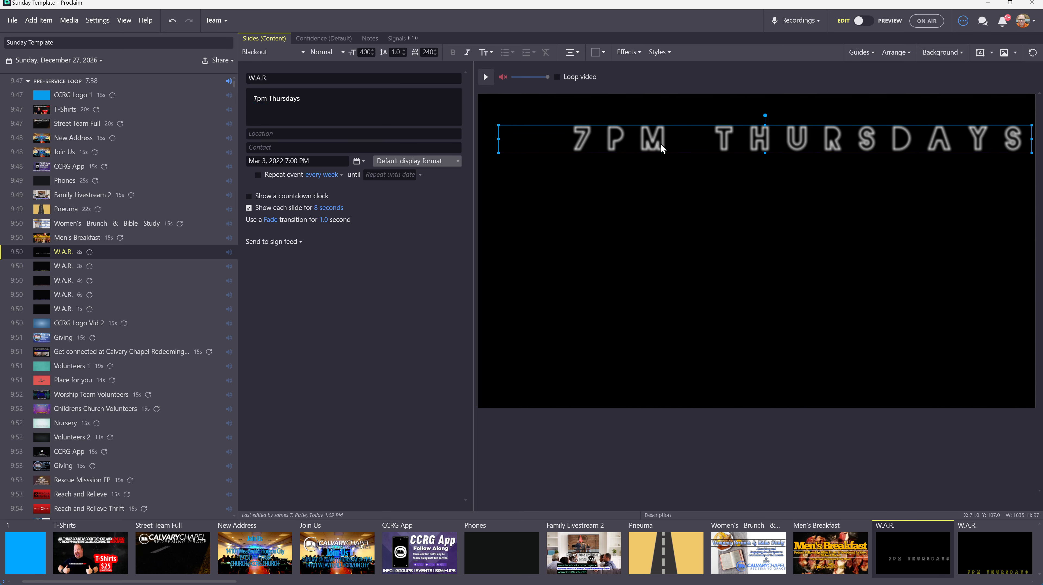
pyautogui.click(648, 224)
pyautogui.click(481, 76)
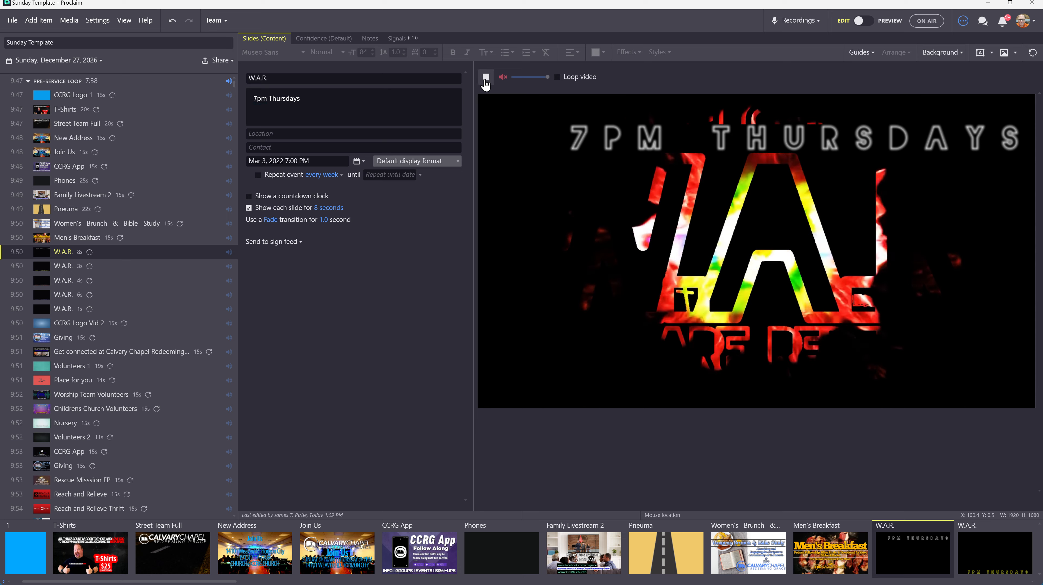
# Step: Widen the "7pm Thursdays" text box to the full slide width and place it along the slide's bottom edge
pyautogui.moveTo(704, 137); pyautogui.dragTo(700, 108)
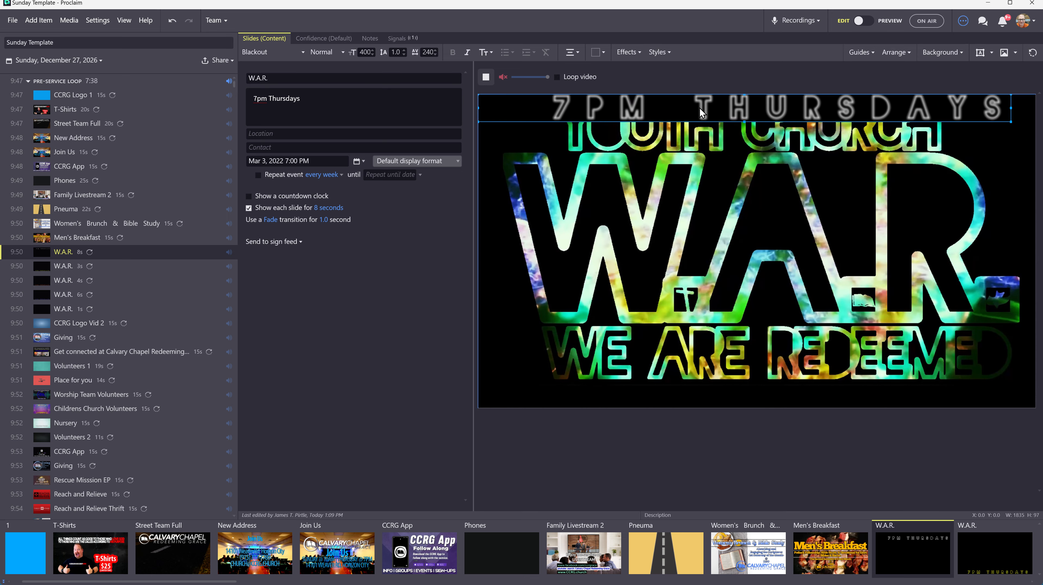
pyautogui.moveTo(1013, 113); pyautogui.dragTo(1037, 113)
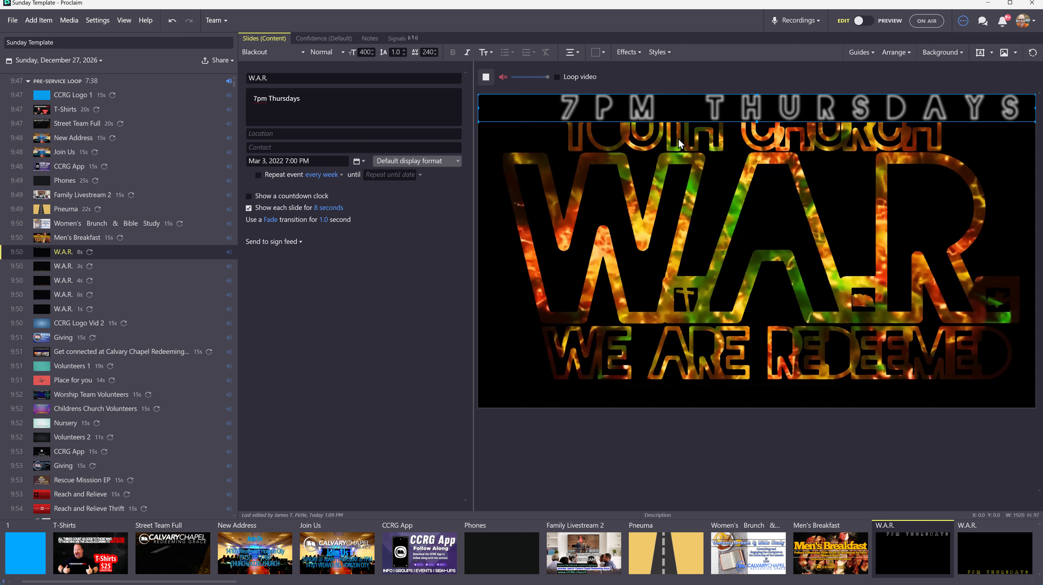
pyautogui.moveTo(690, 119); pyautogui.dragTo(692, 389)
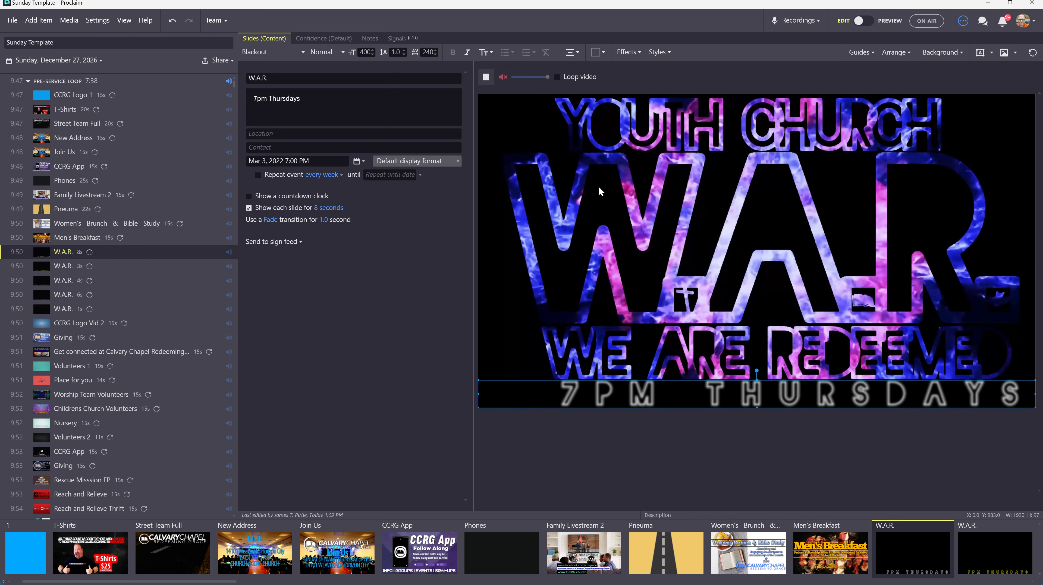
# Step: Undo all the moves and the widening of the "7pm Thursdays" text box
pyautogui.click(173, 23)
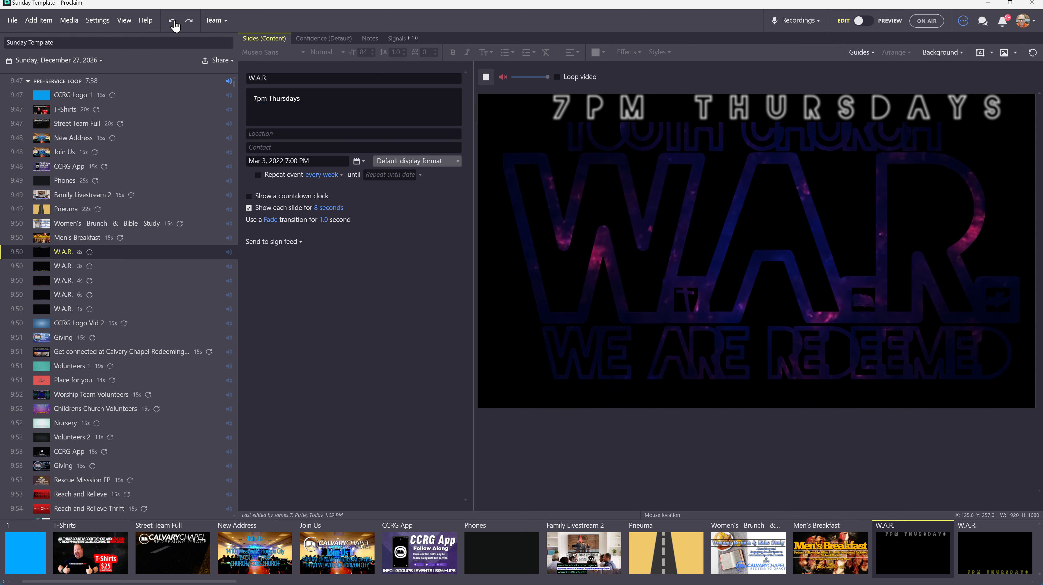
pyautogui.click(173, 23)
pyautogui.click(174, 25)
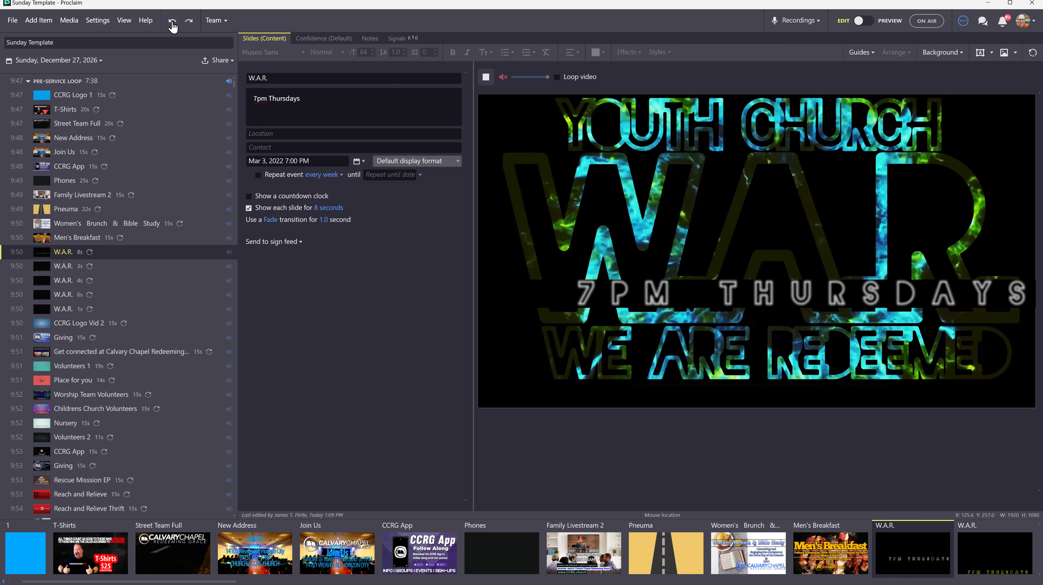
pyautogui.click(172, 24)
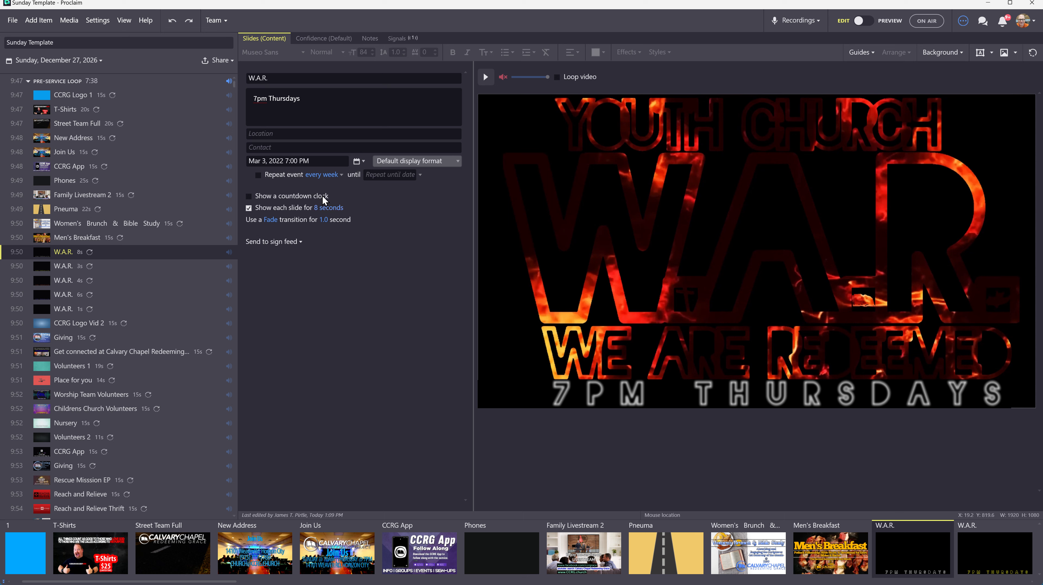
# Step: Redo the undone moves and widening of the "7pm Thursdays" text box
pyautogui.click(188, 25)
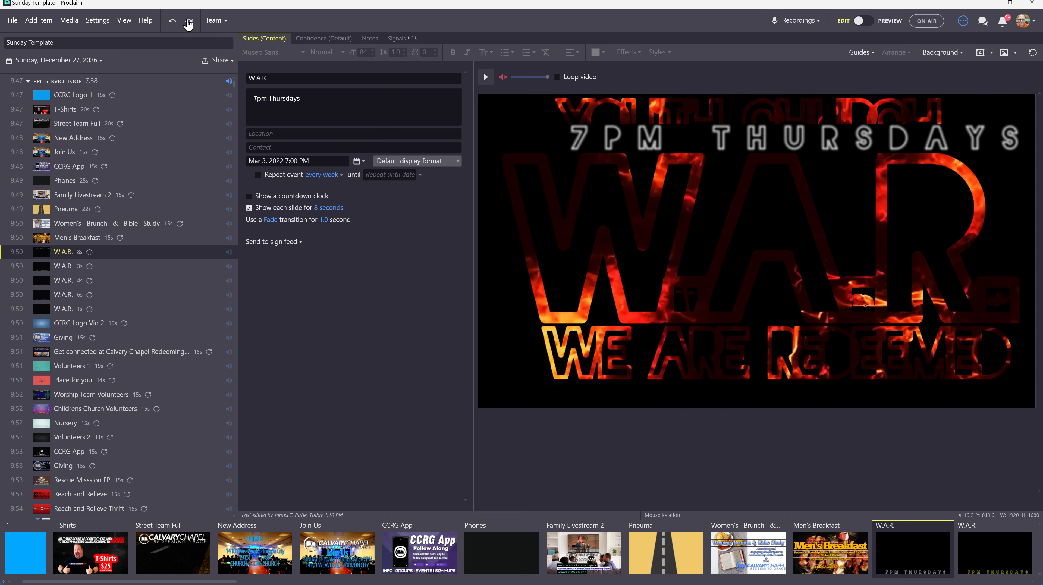
pyautogui.click(188, 25)
pyautogui.click(188, 24)
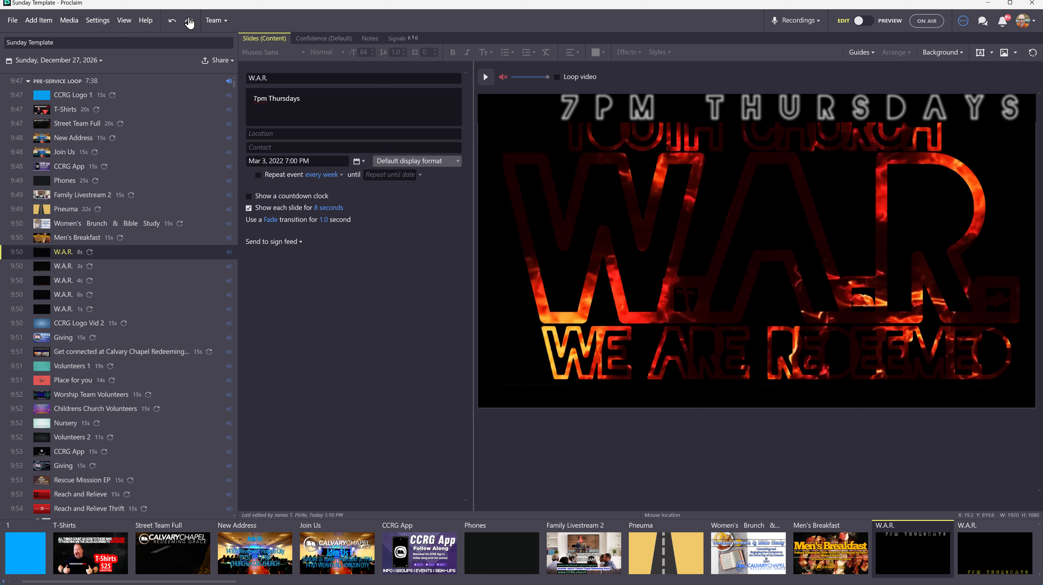
pyautogui.click(189, 22)
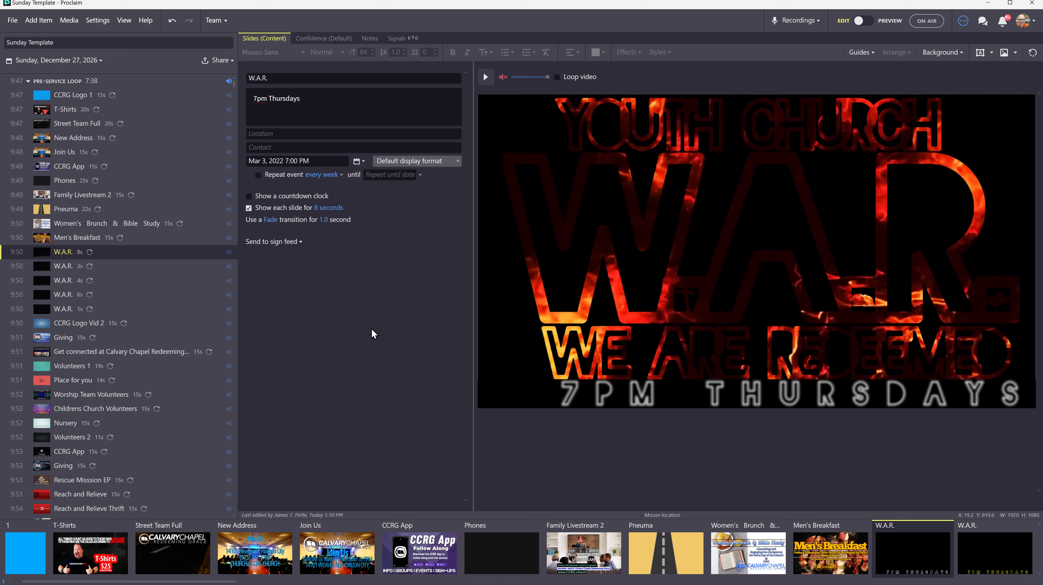
# Step: Browse background media for the Women's Brunch & Bible Study item and search the library for "brunch"
pyautogui.click(98, 225)
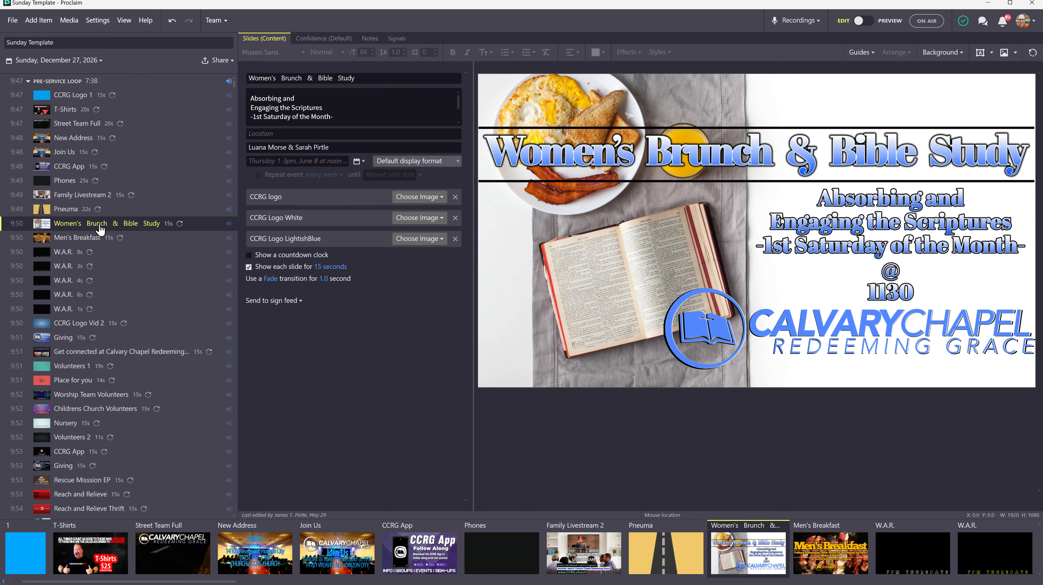
pyautogui.click(941, 53)
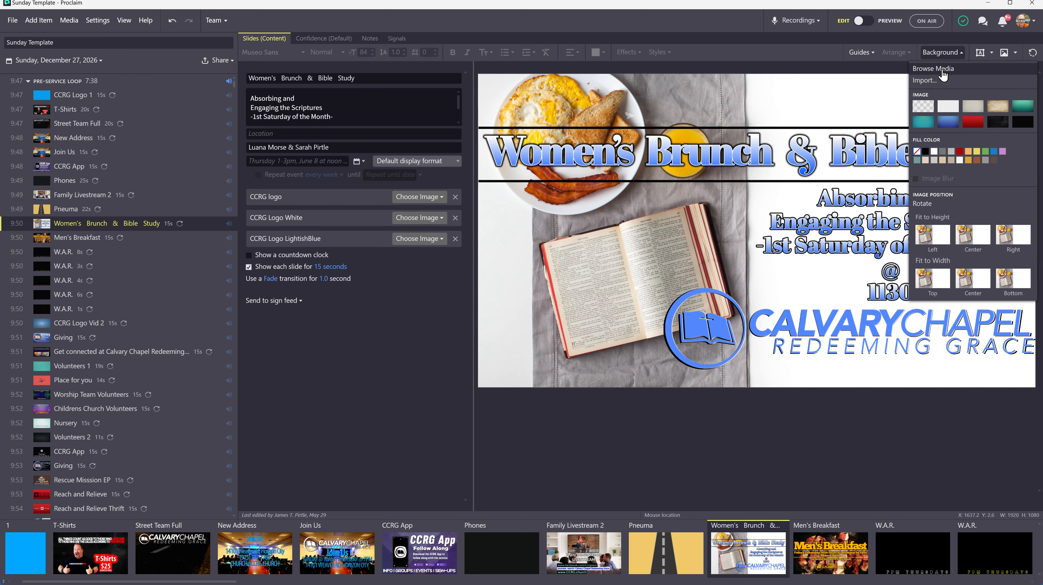
pyautogui.click(934, 67)
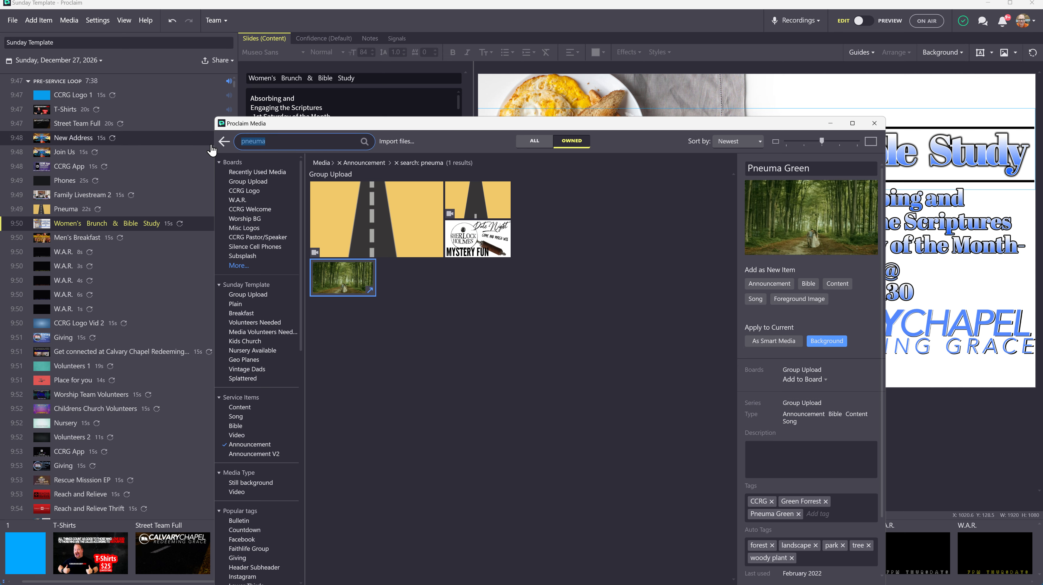
pyautogui.write('brunch')
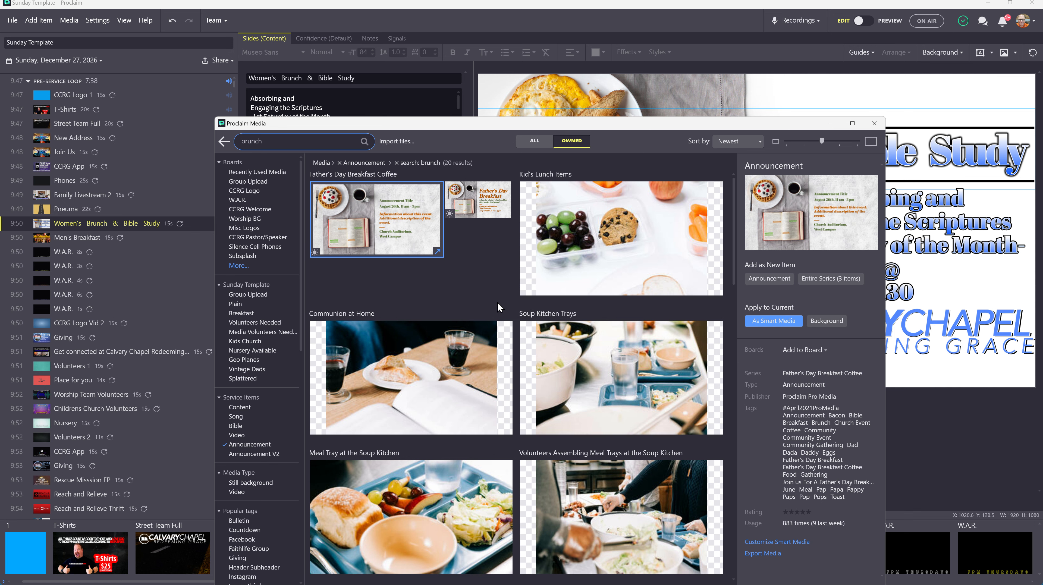
# Step: Look through the brunch results and apply the Meal Tray at the Soup Kitchen image as the slide's background
pyautogui.scroll(-4, 521, 334)
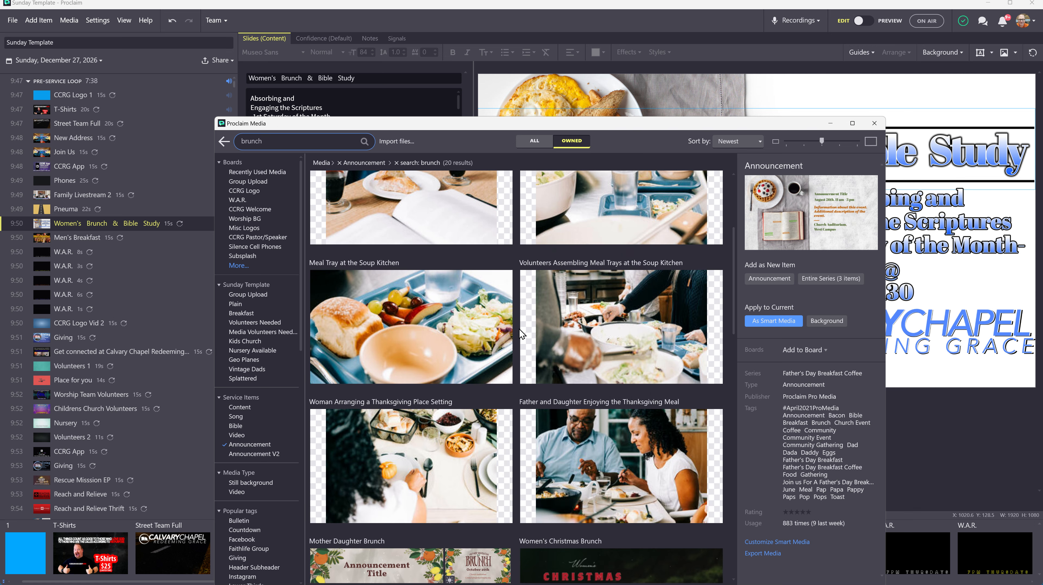
pyautogui.scroll(-4, 520, 333)
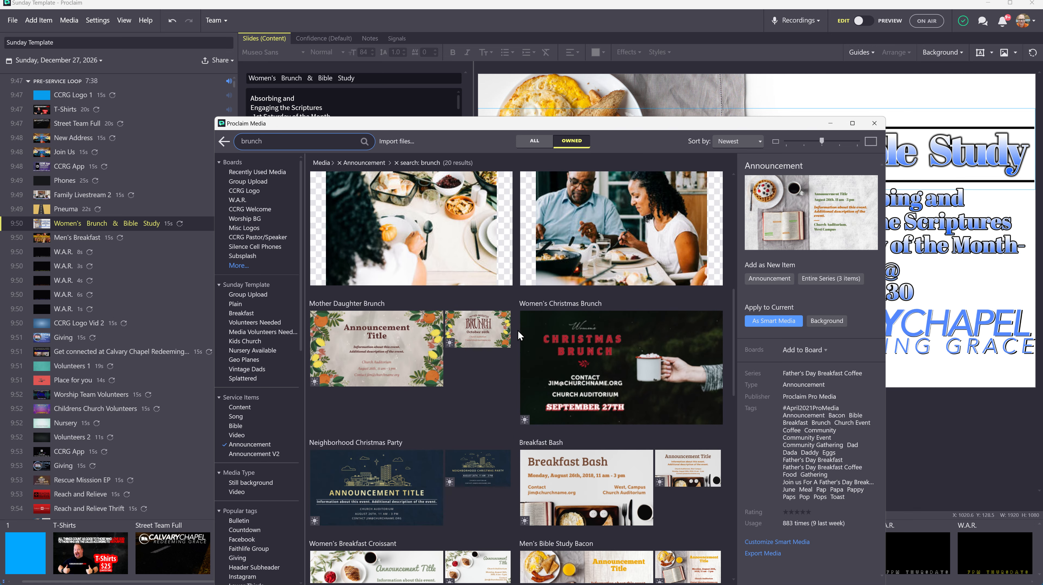
pyautogui.scroll(-5, 517, 330)
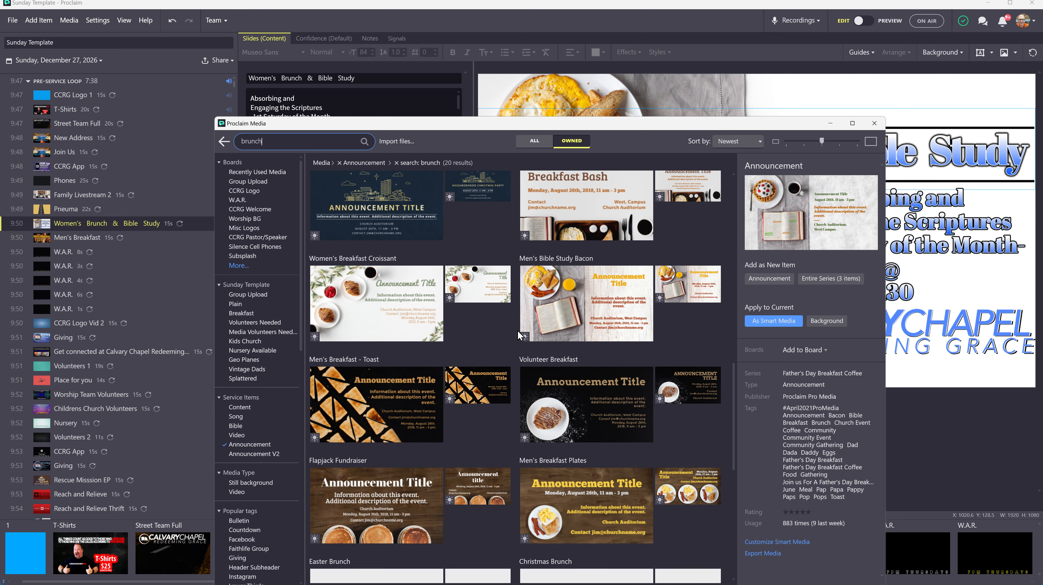
pyautogui.scroll(-2, 517, 331)
pyautogui.scroll(12, 517, 330)
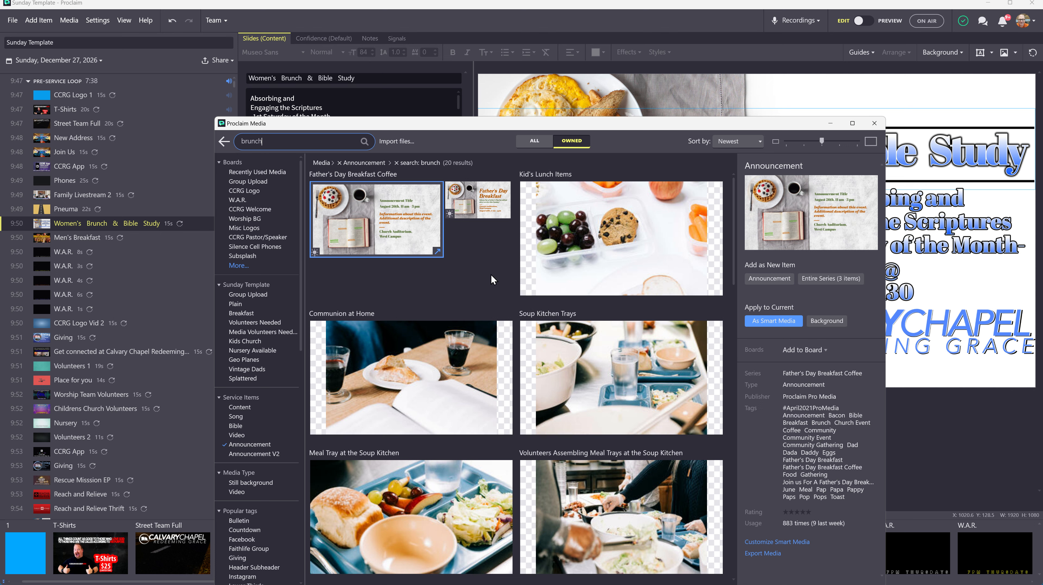
pyautogui.scroll(-5, 490, 274)
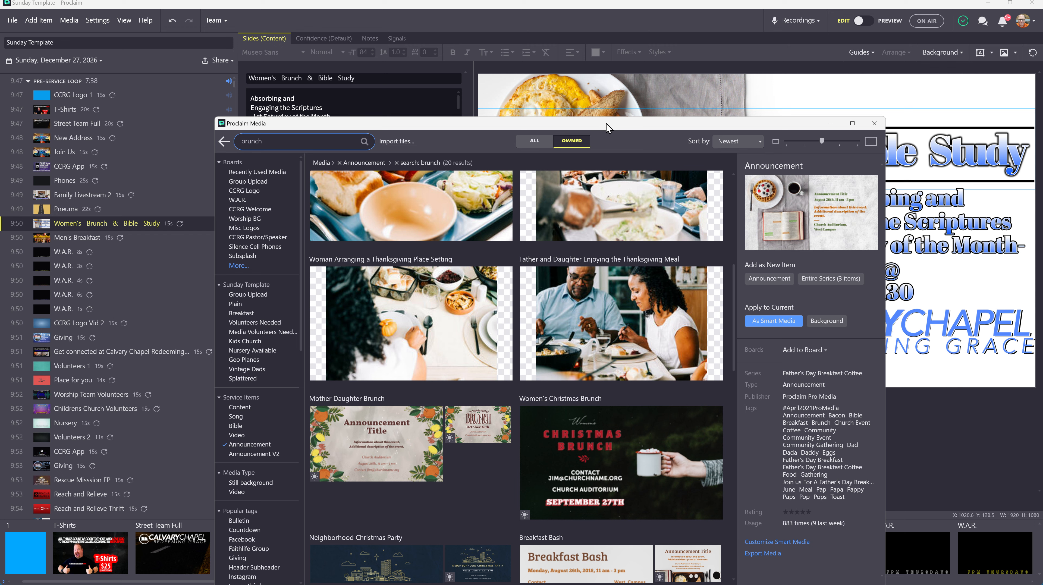
pyautogui.moveTo(606, 123); pyautogui.dragTo(594, 89)
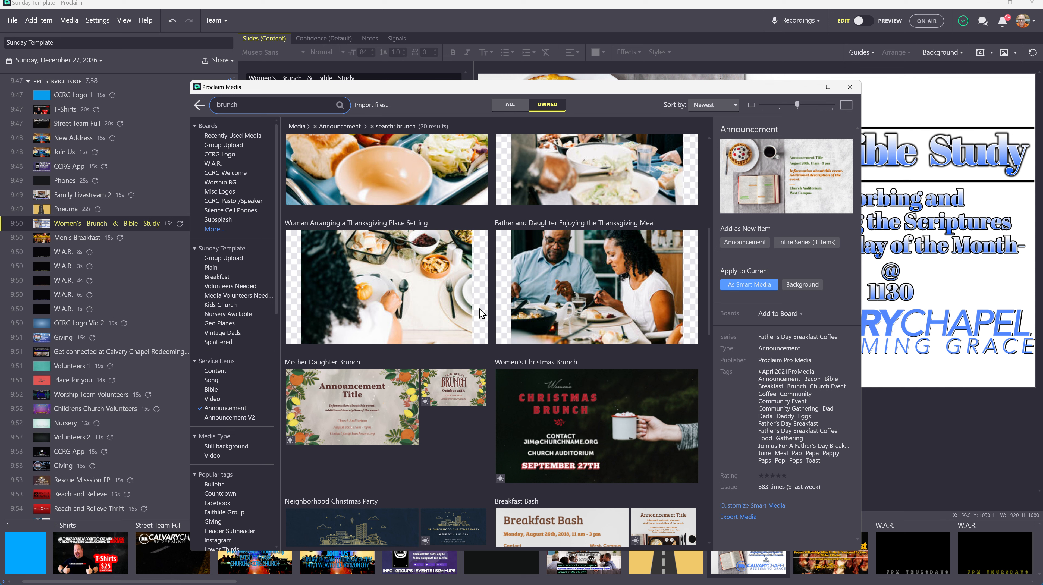
pyautogui.scroll(5, 413, 375)
pyautogui.click(413, 375)
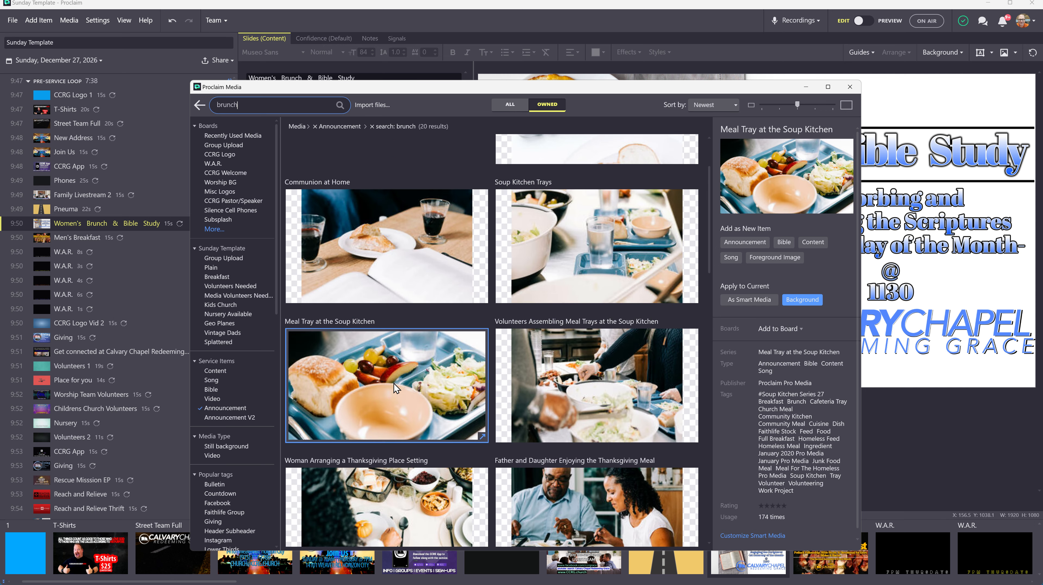
pyautogui.click(801, 315)
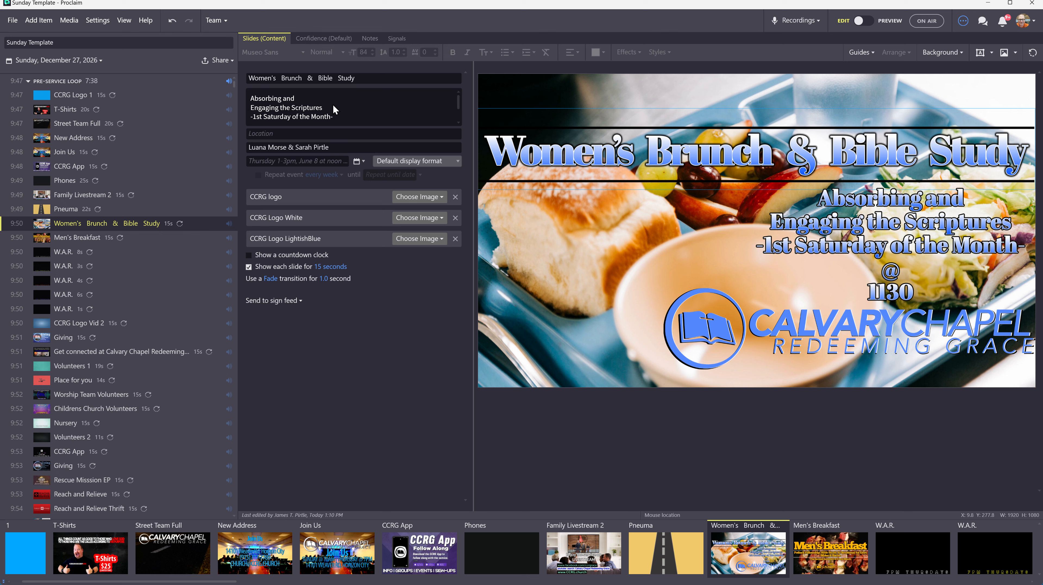
# Step: Go through the item's title, description and contact fields to see which text box on the slide each one controls
pyautogui.click(370, 77)
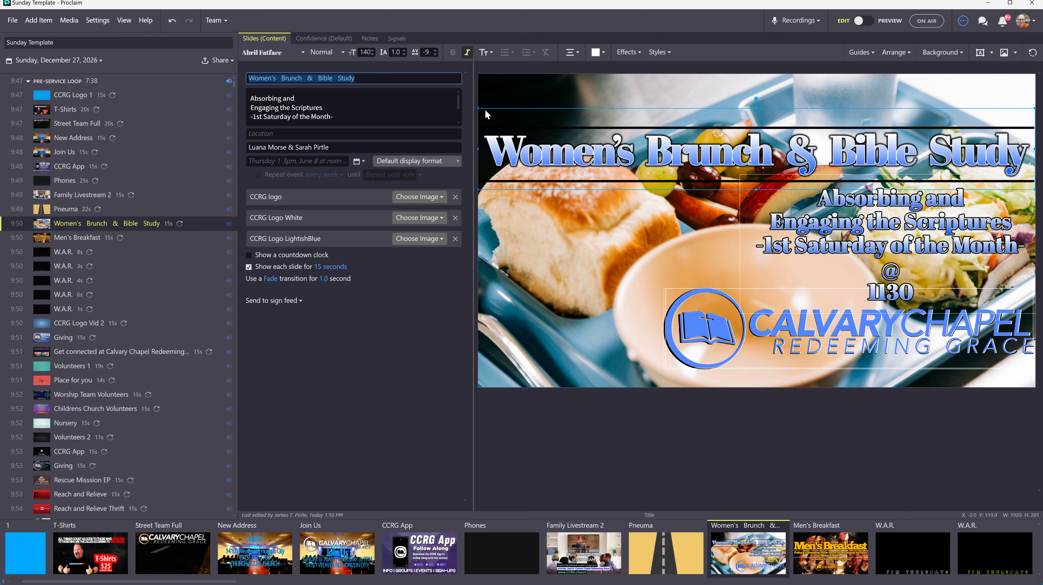
pyautogui.click(355, 116)
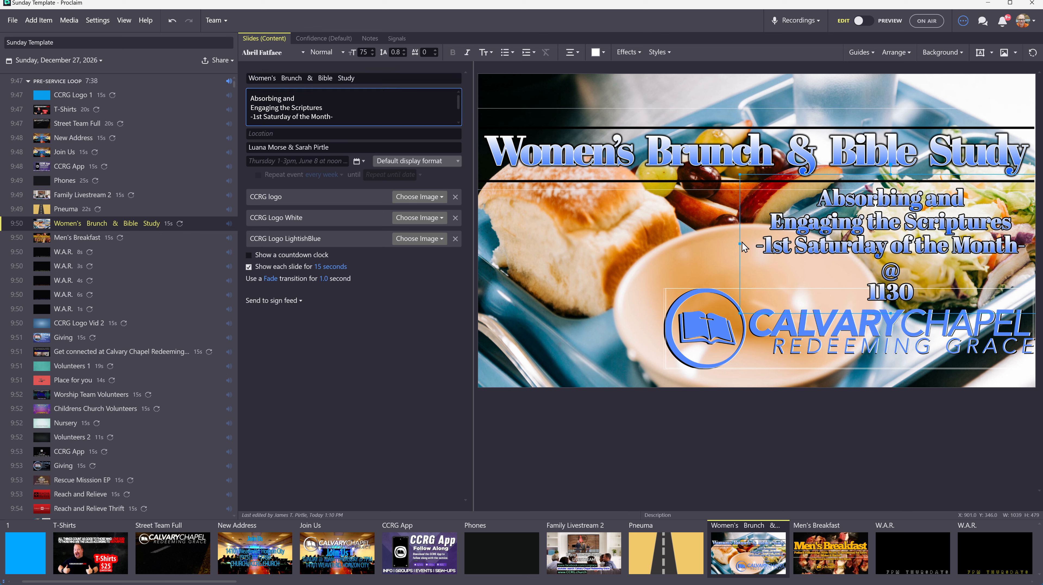
pyautogui.click(363, 148)
# Step: Set the font color of the "Women's Brunch & Bible Study" title to red, #FF0000
pyautogui.click(566, 159)
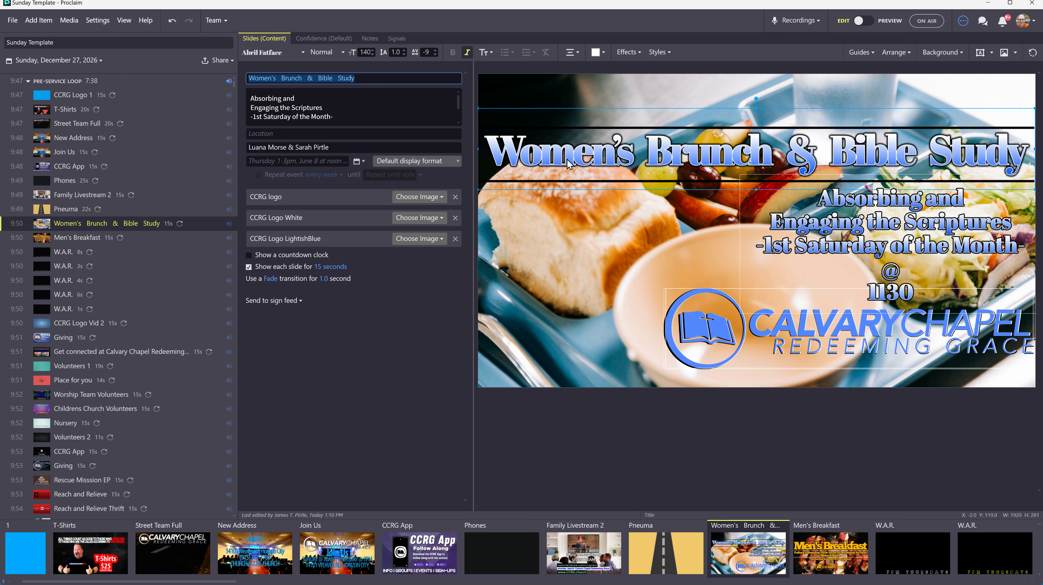
pyautogui.click(605, 53)
pyautogui.moveTo(700, 90); pyautogui.dragTo(773, 80)
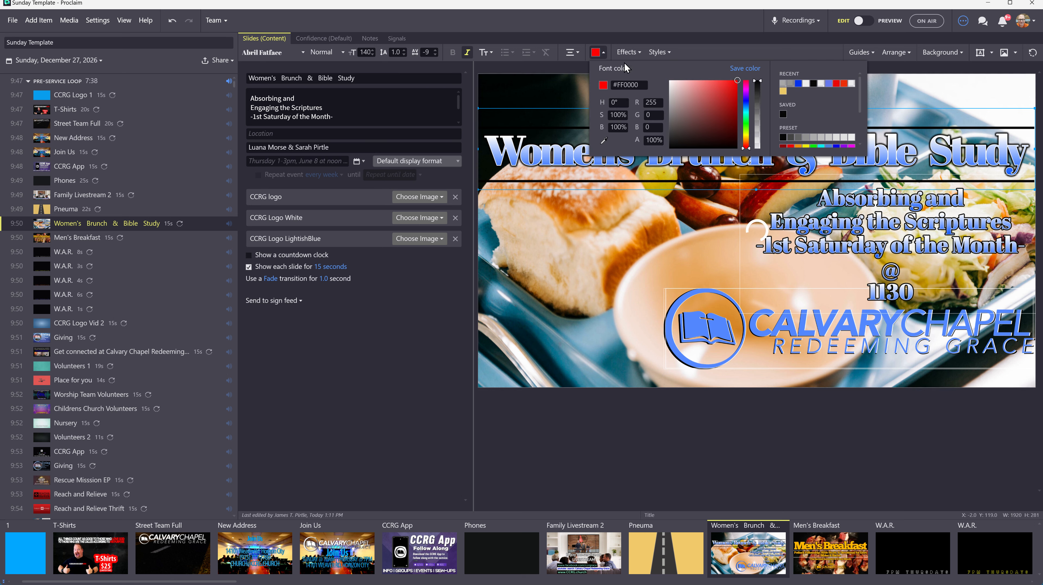
# Step: Turn off the title's Outer Glow, Outer Stroke, Gradient Overlay and Background Shape effects
pyautogui.click(629, 51)
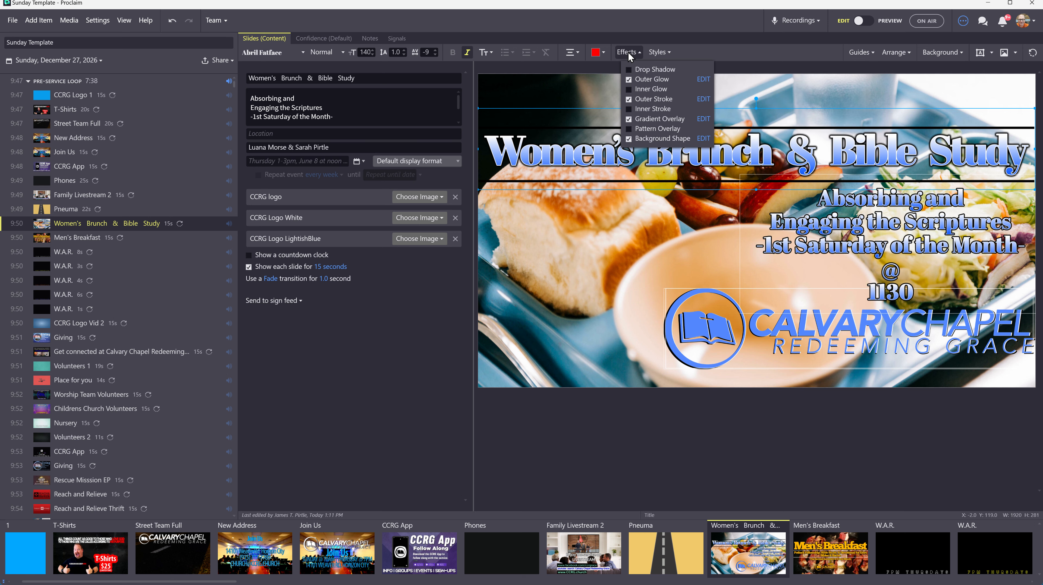
pyautogui.click(629, 99)
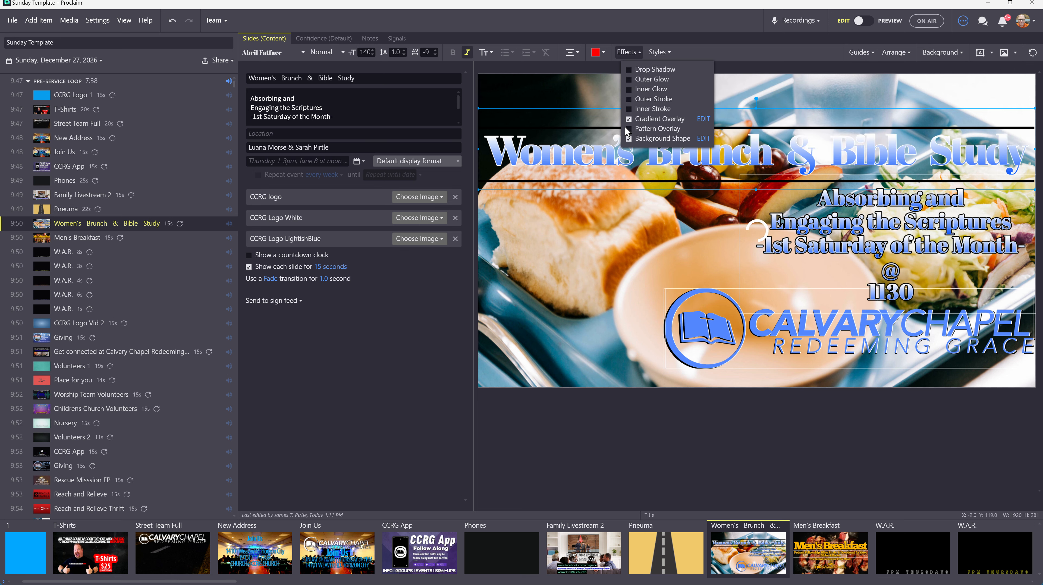
pyautogui.click(629, 119)
pyautogui.click(628, 138)
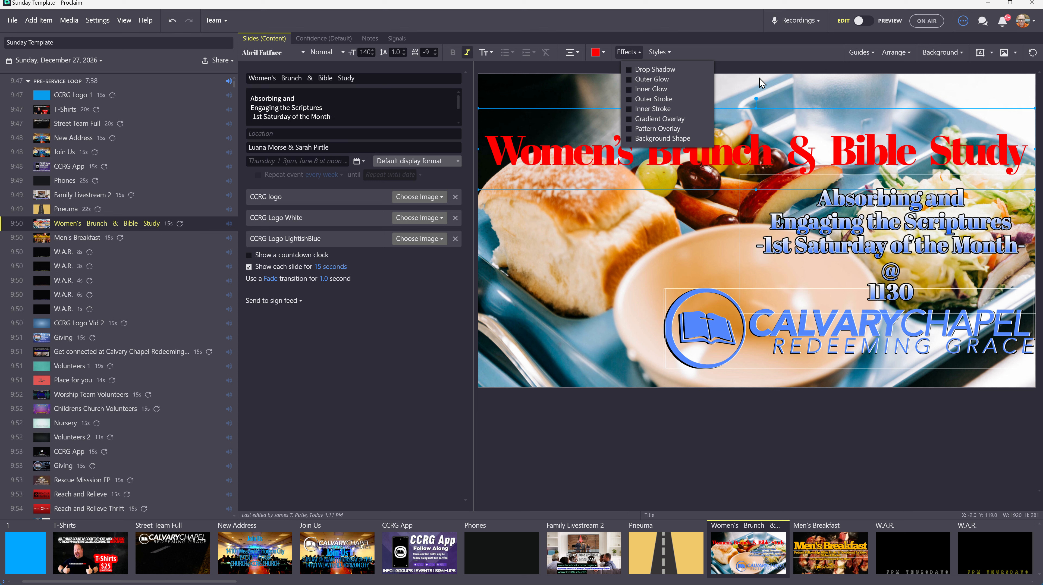
# Step: Try #1B0000 as the title's font color and change it to white, #FFFFFF
pyautogui.click(604, 53)
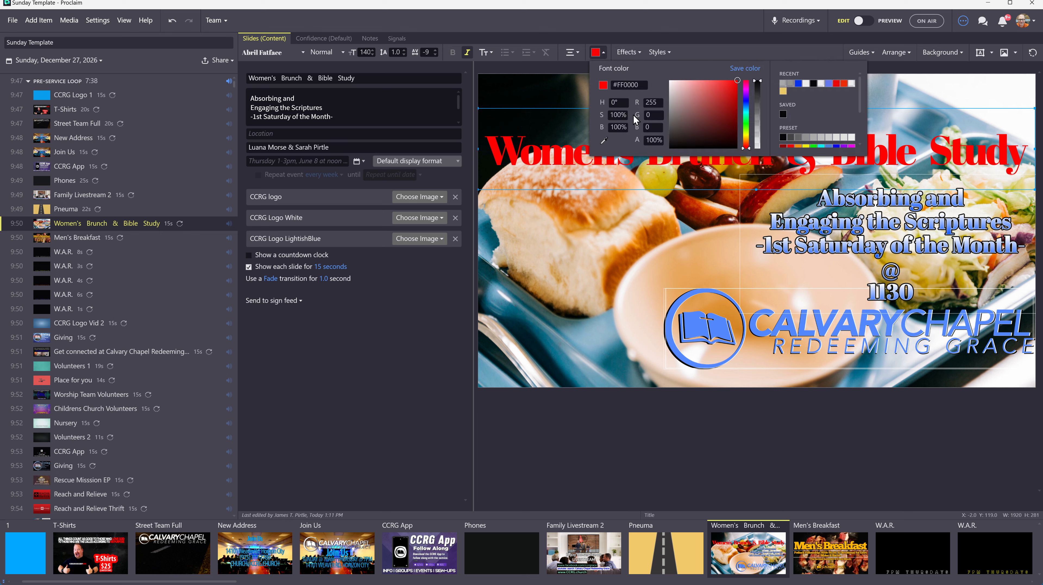
pyautogui.moveTo(696, 88); pyautogui.dragTo(739, 141)
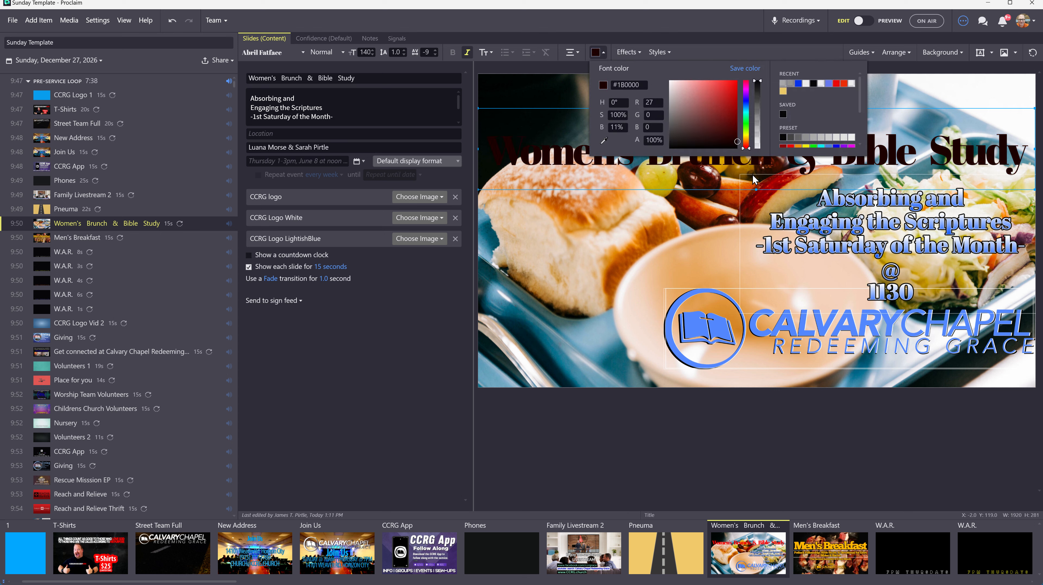
pyautogui.click(670, 81)
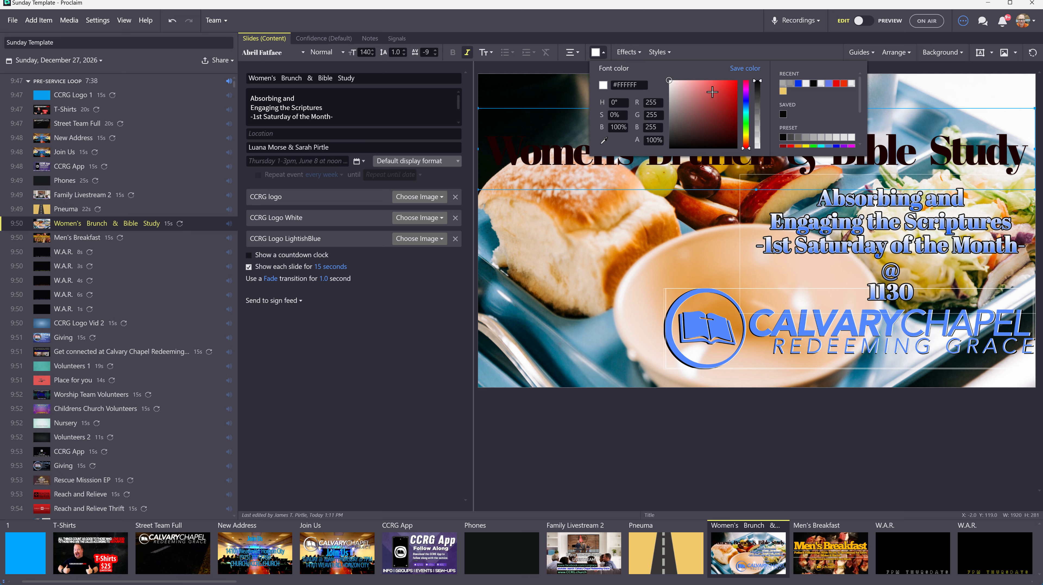
# Step: Try magenta, #FF00DD, as the title's font color and change it to dark blue, #140069
pyautogui.moveTo(748, 97); pyautogui.dragTo(748, 90)
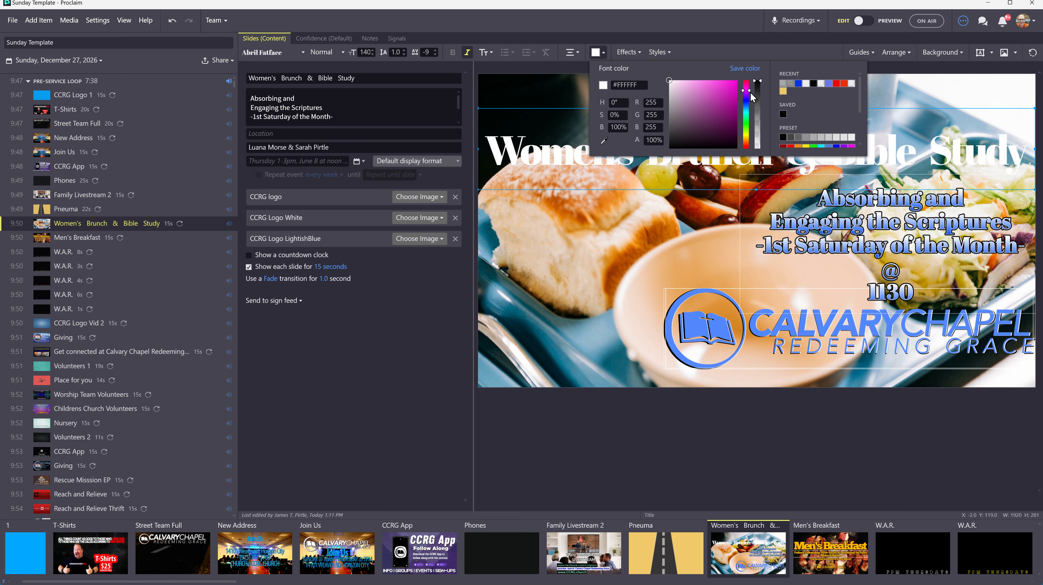
pyautogui.click(738, 80)
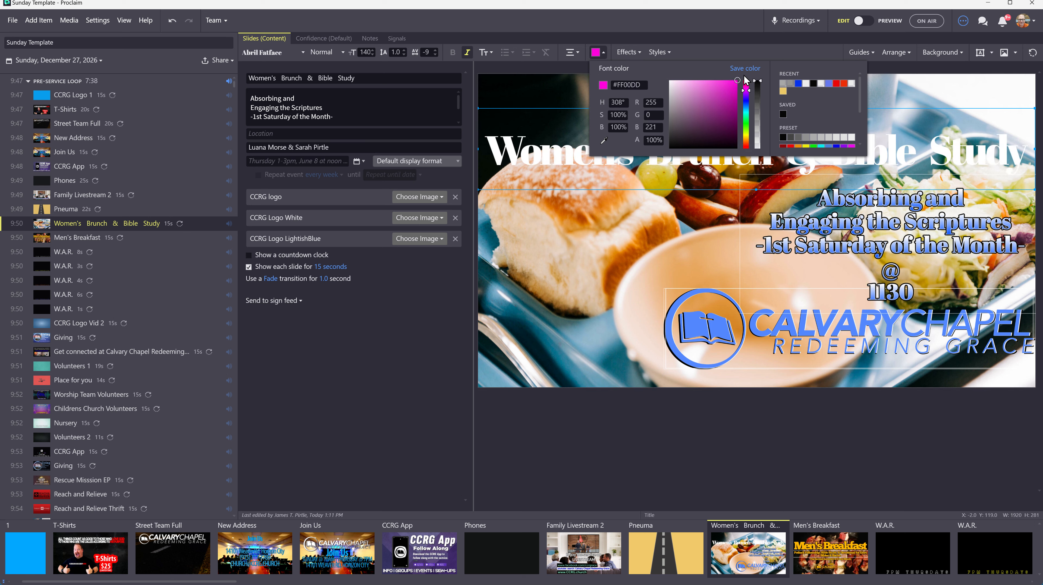
pyautogui.click(750, 101)
pyautogui.click(693, 109)
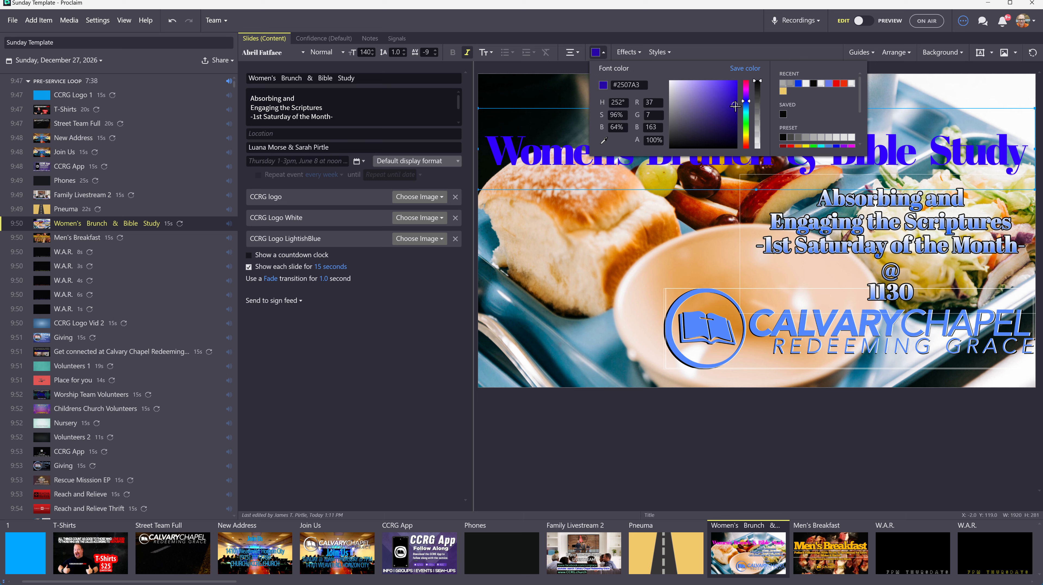
pyautogui.moveTo(674, 111); pyautogui.dragTo(740, 120)
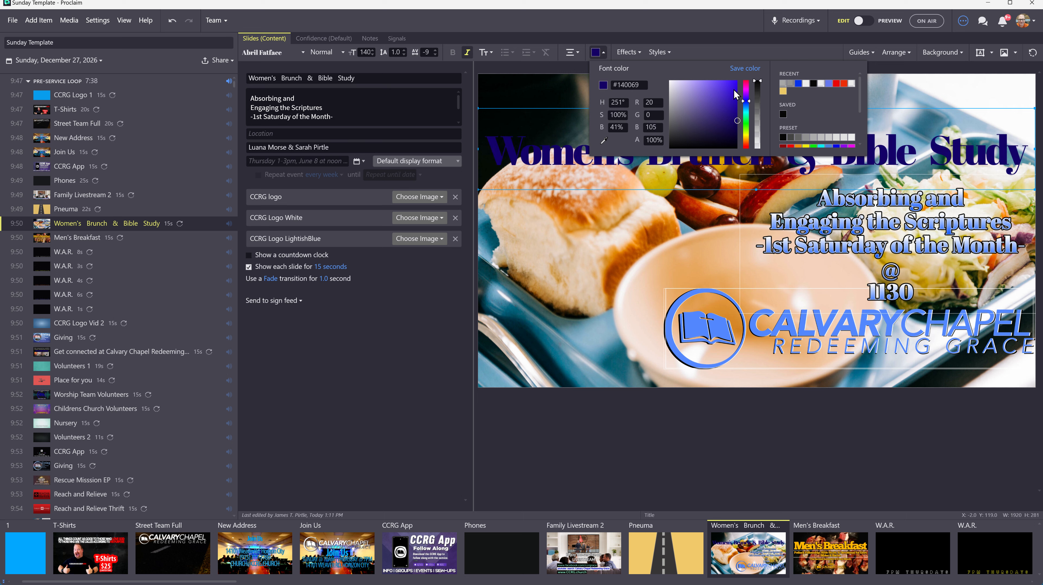
pyautogui.click(274, 19)
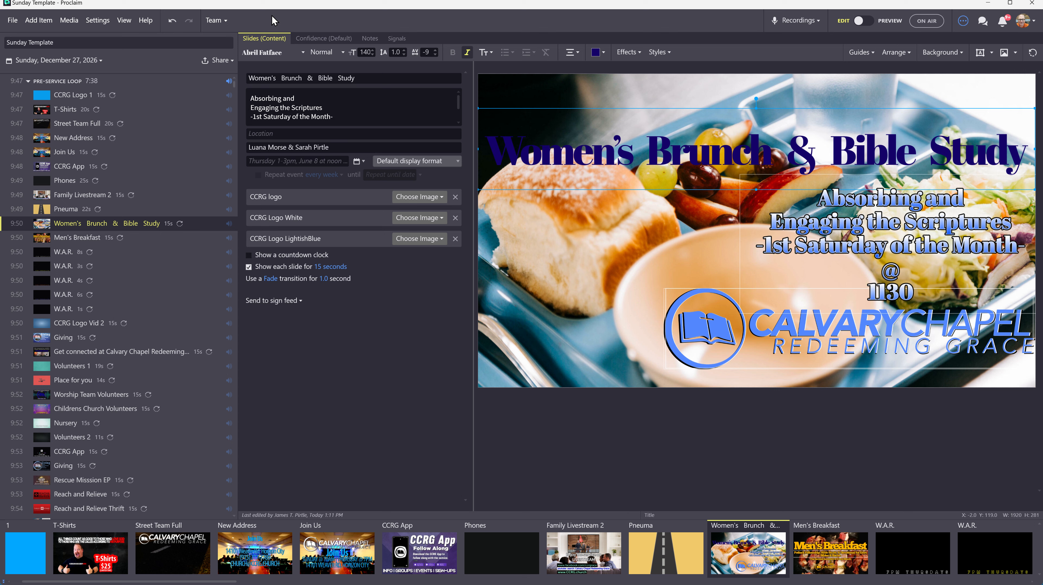
# Step: Undo the title's font color changes step by step, back to the red version without effects
pyautogui.click(171, 25)
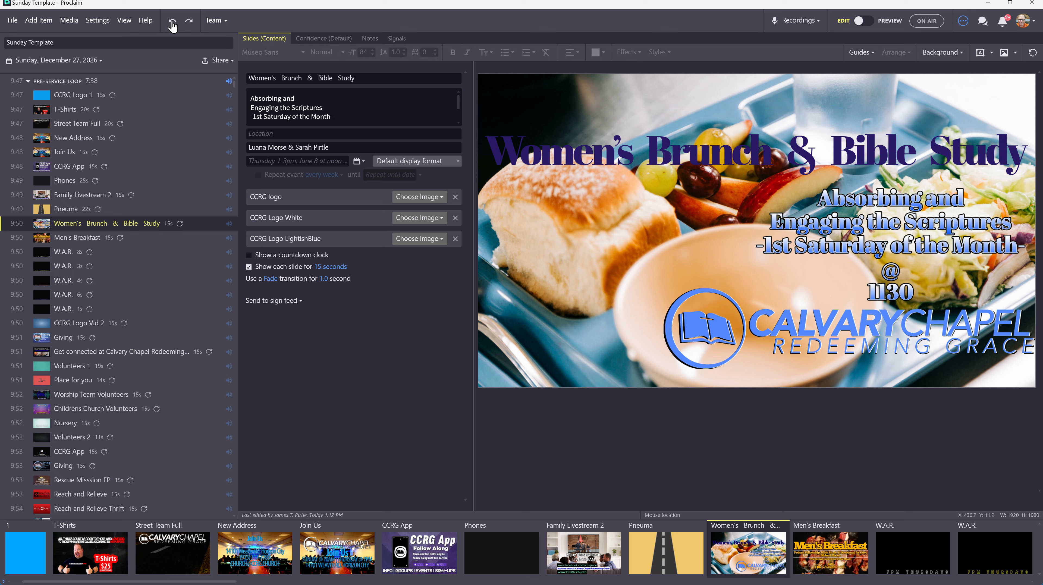
pyautogui.click(173, 25)
pyautogui.click(174, 24)
pyautogui.click(174, 25)
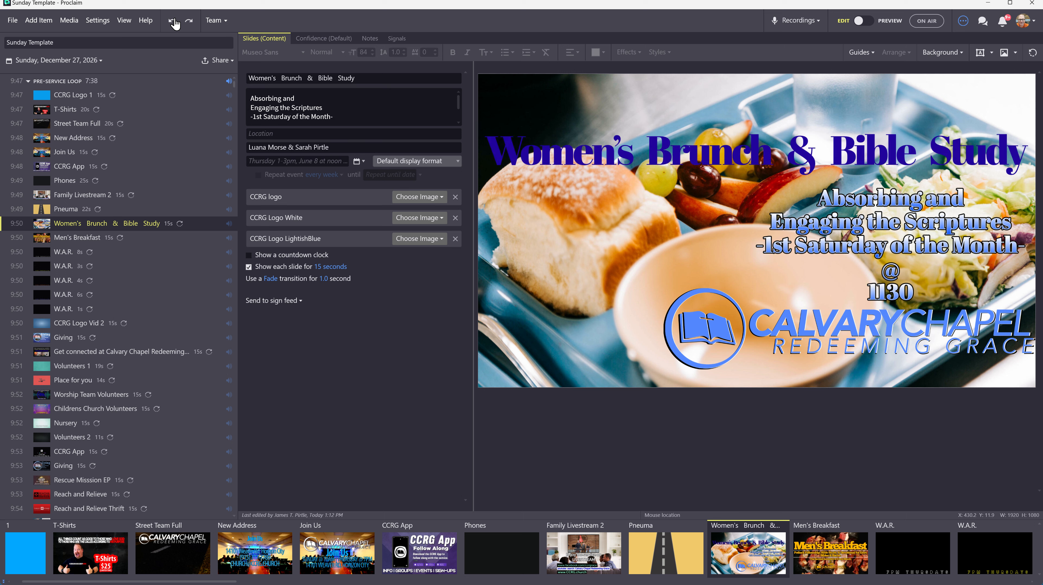
pyautogui.click(176, 24)
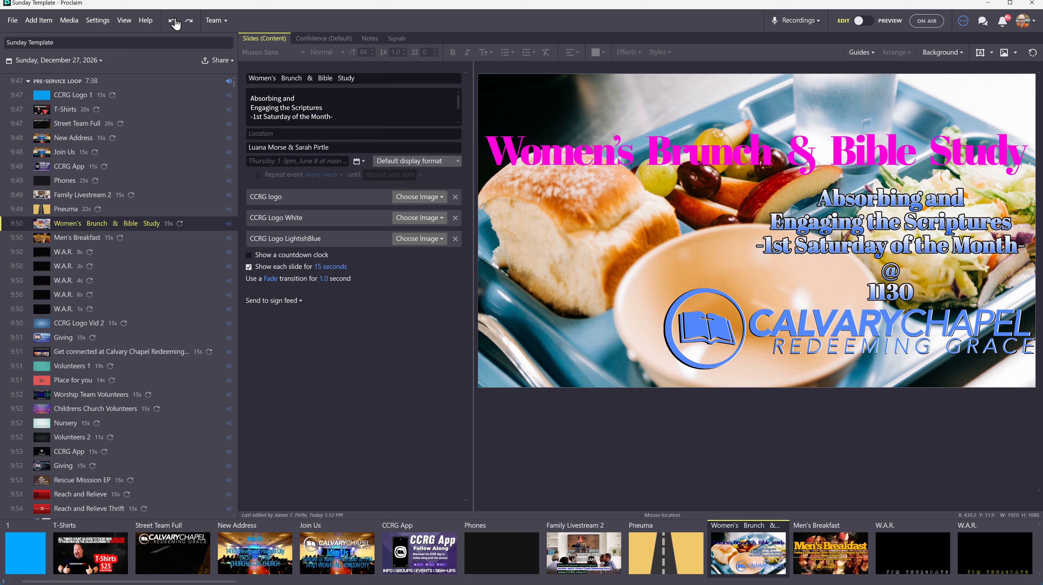
pyautogui.click(176, 24)
pyautogui.click(176, 24)
pyautogui.click(176, 24)
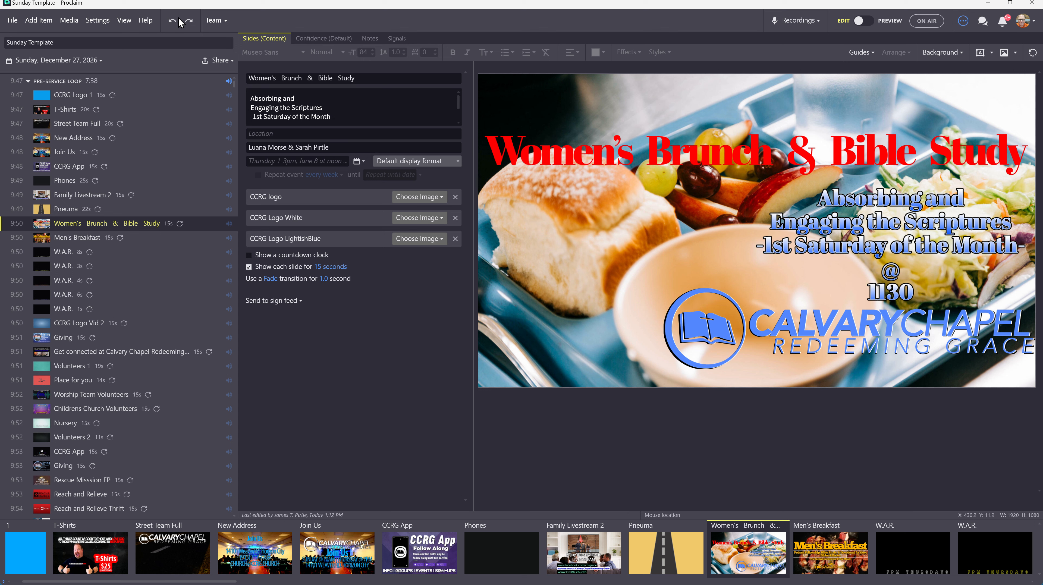
# Step: Undo the removal of the title's effects, its red font color and the background replacement on the brunch slide
pyautogui.click(178, 21)
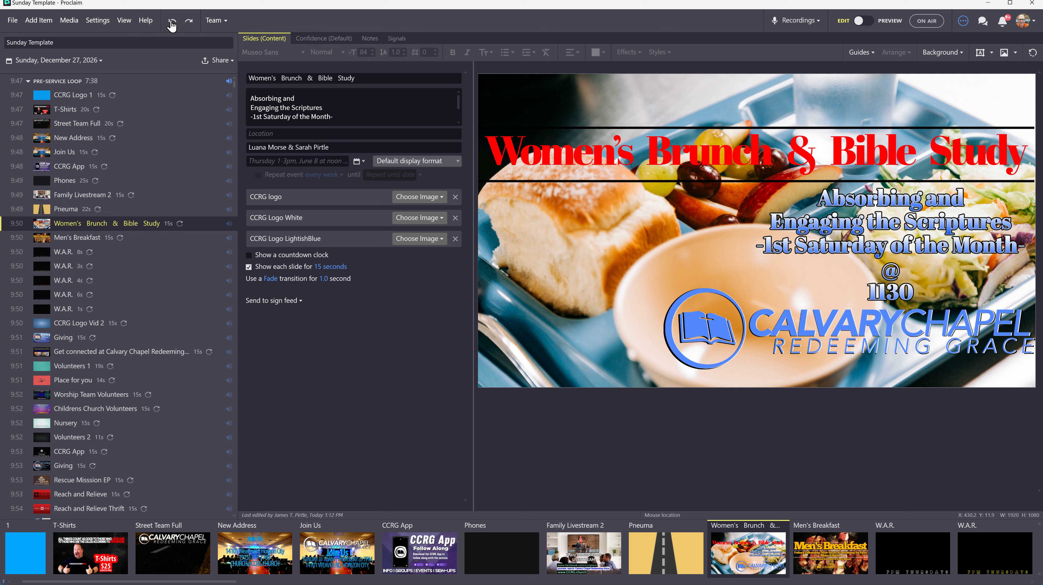
pyautogui.click(172, 24)
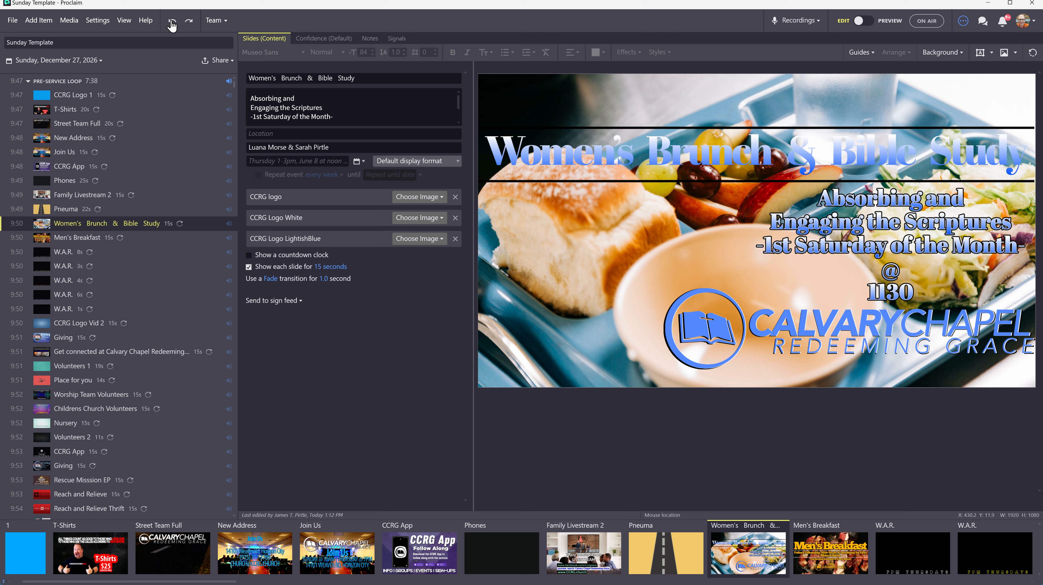
pyautogui.click(172, 24)
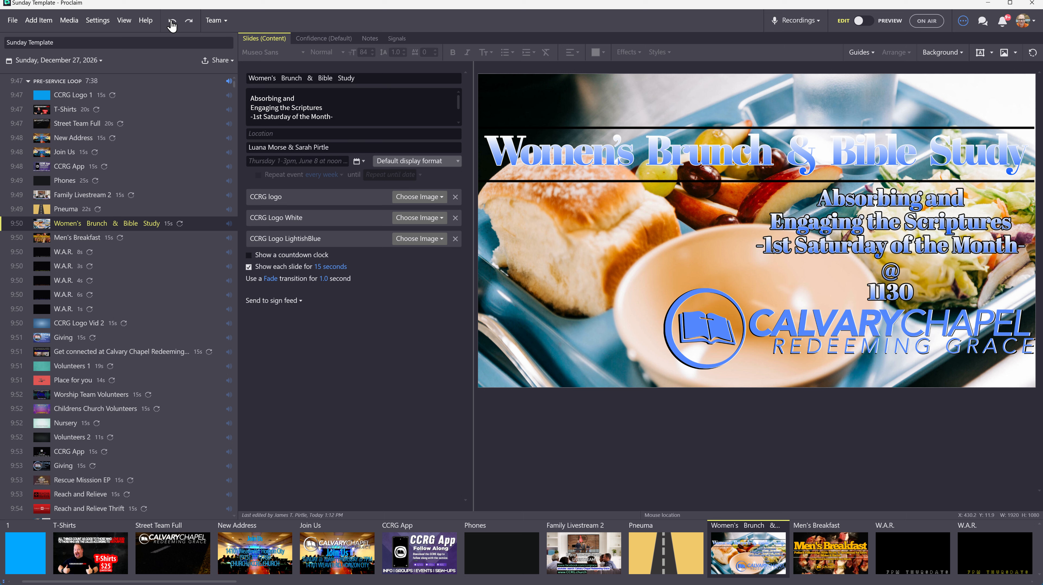
pyautogui.click(172, 24)
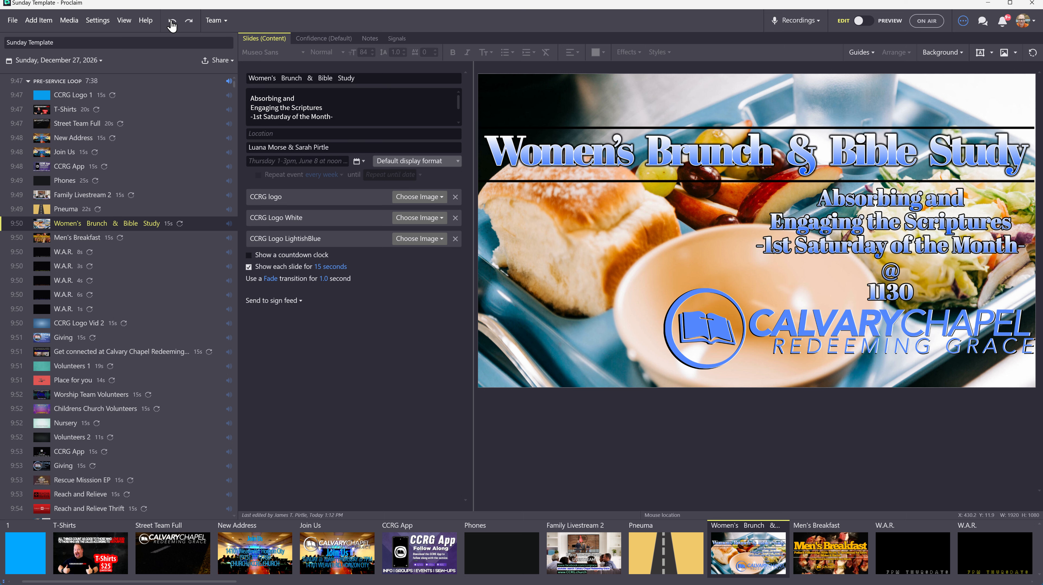
pyautogui.click(172, 25)
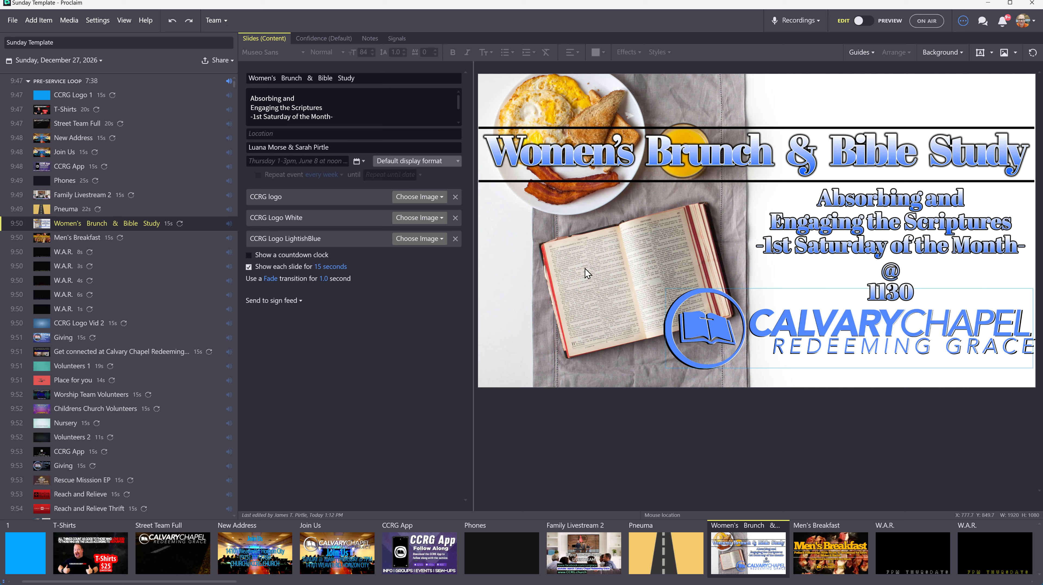
# Step: Look at how a background image is imported from a computer folder, then cancel the file selection
pyautogui.click(940, 53)
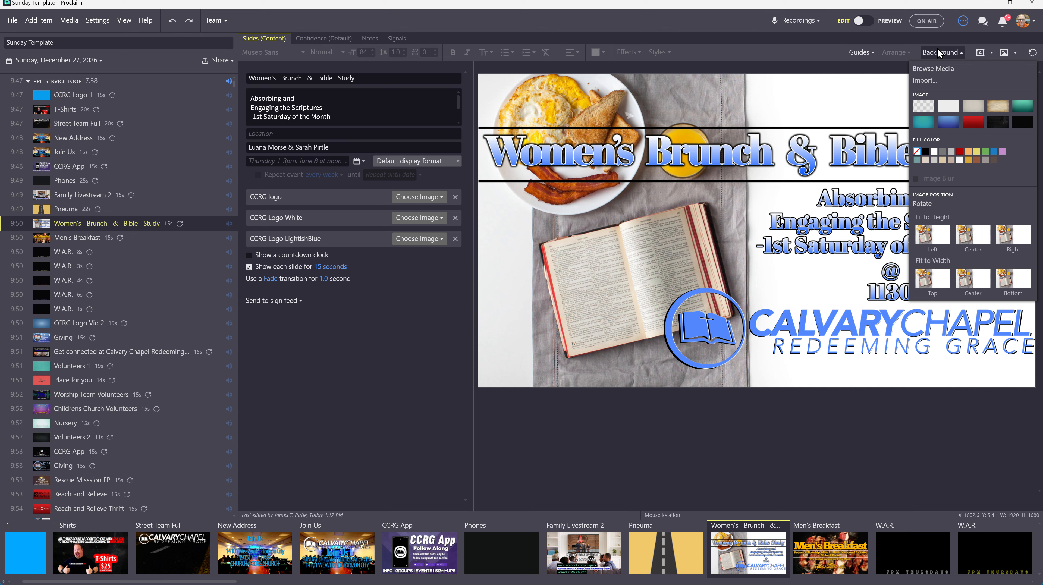
pyautogui.click(925, 82)
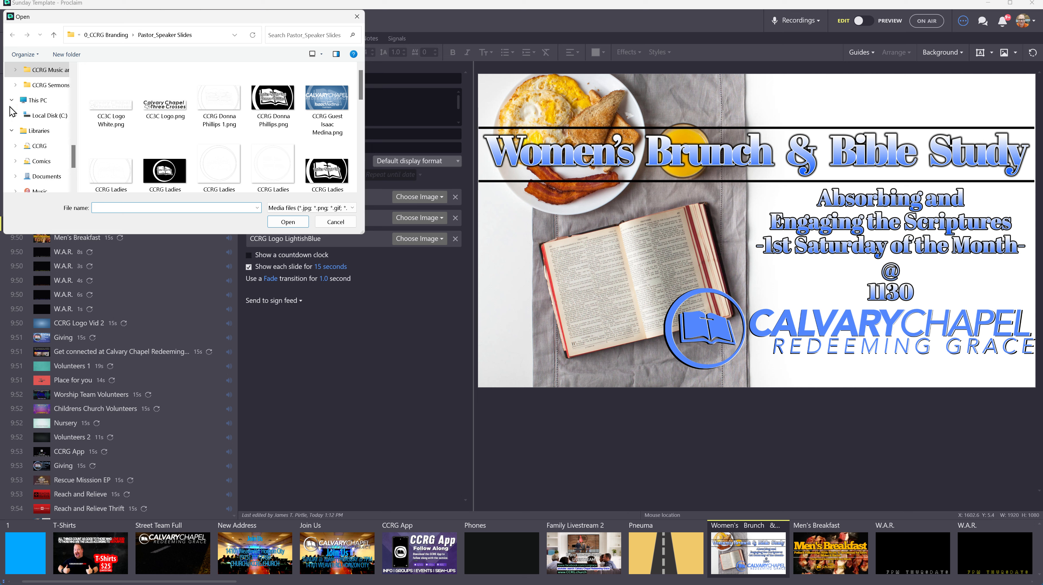
pyautogui.moveTo(360, 82)
pyautogui.mouseDown()
pyautogui.moveTo(364, 158)
pyautogui.moveTo(361, 84)
pyautogui.mouseUp()
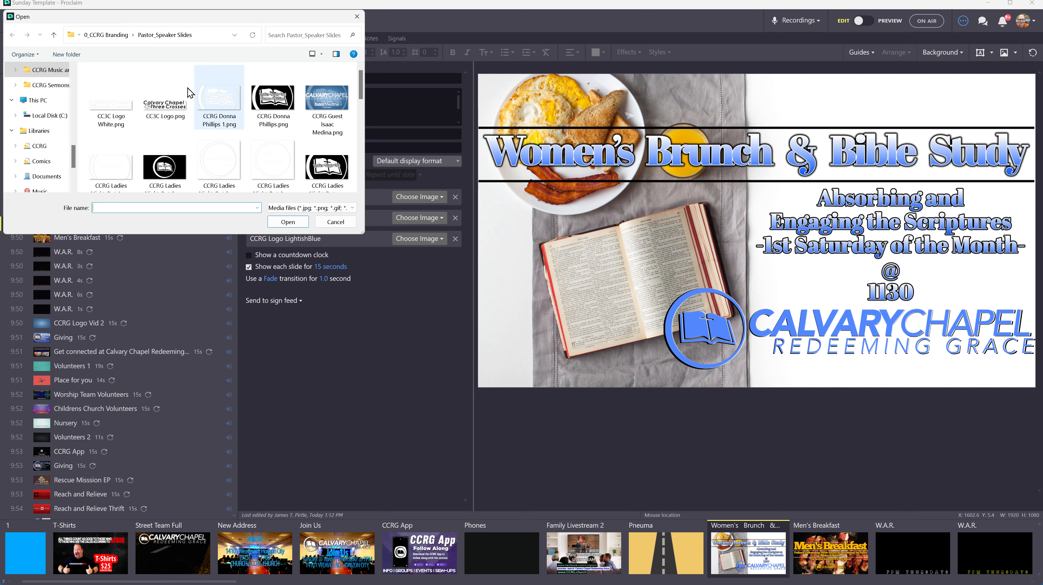
pyautogui.click(327, 222)
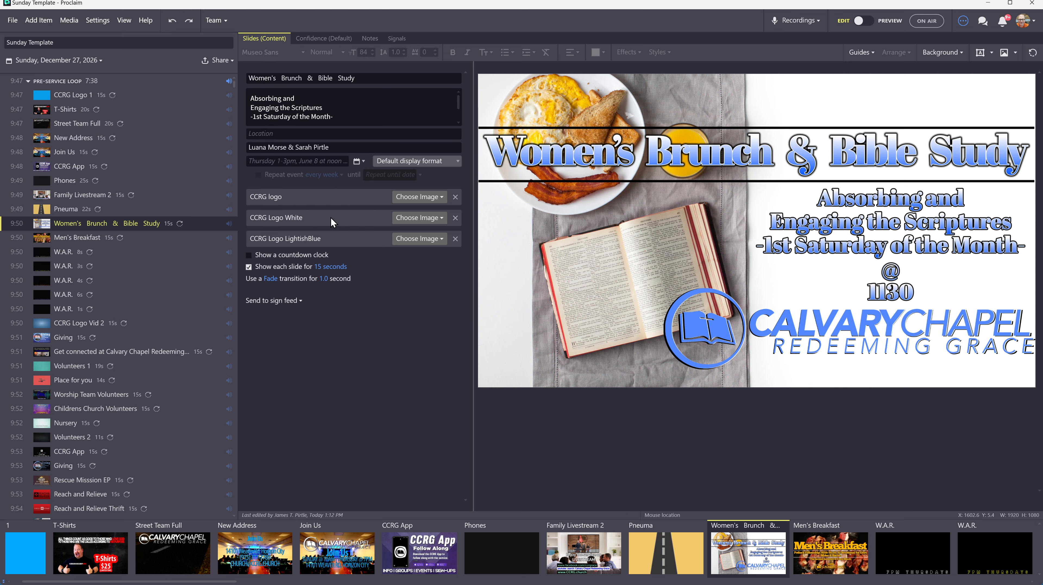
# Step: Search the media library's backgrounds for "ccrg", look through the Group Upload results and close the library
pyautogui.click(939, 53)
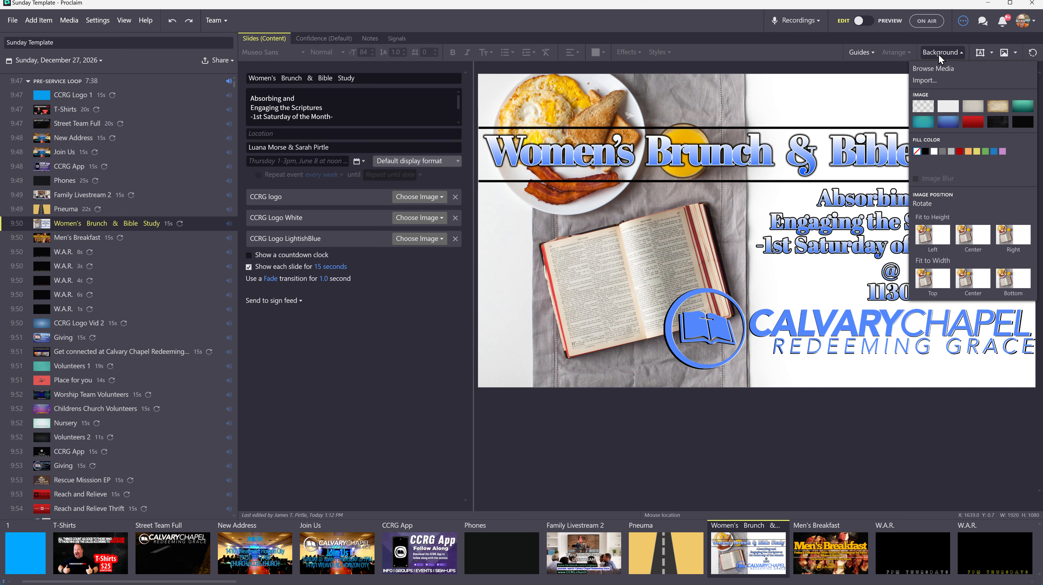
pyautogui.click(938, 69)
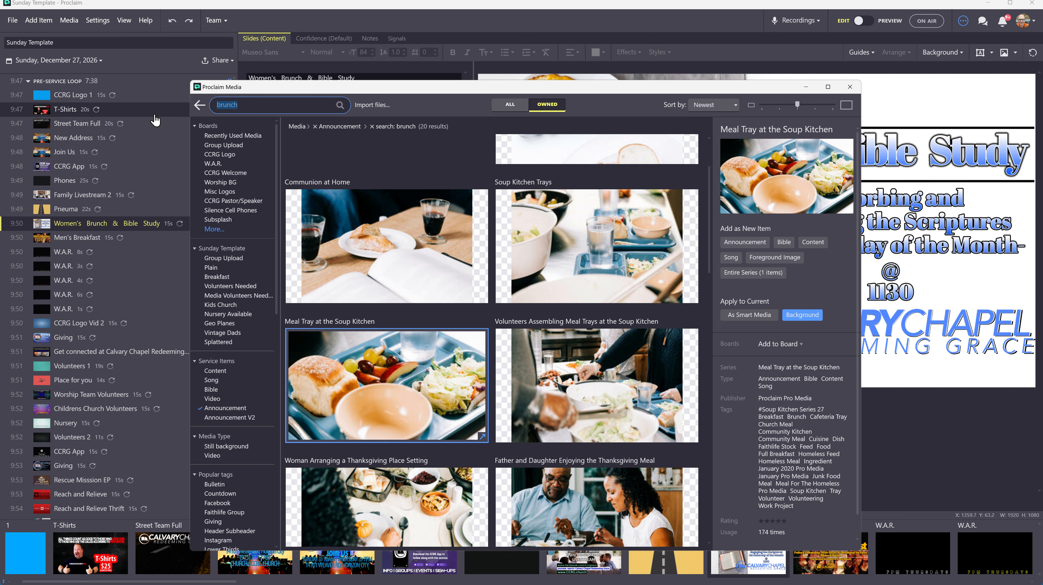
pyautogui.write('ccrg')
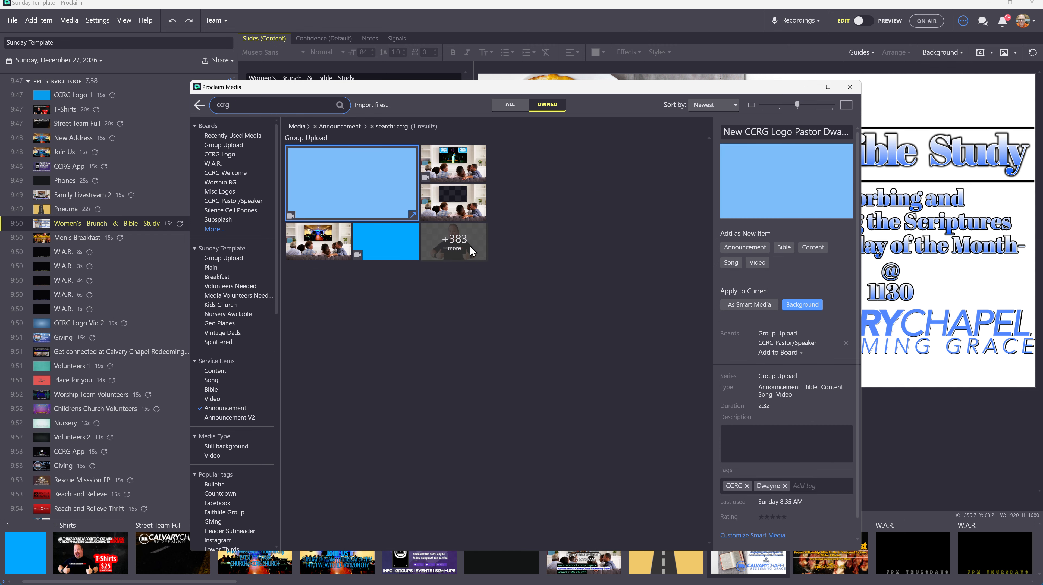
pyautogui.click(471, 250)
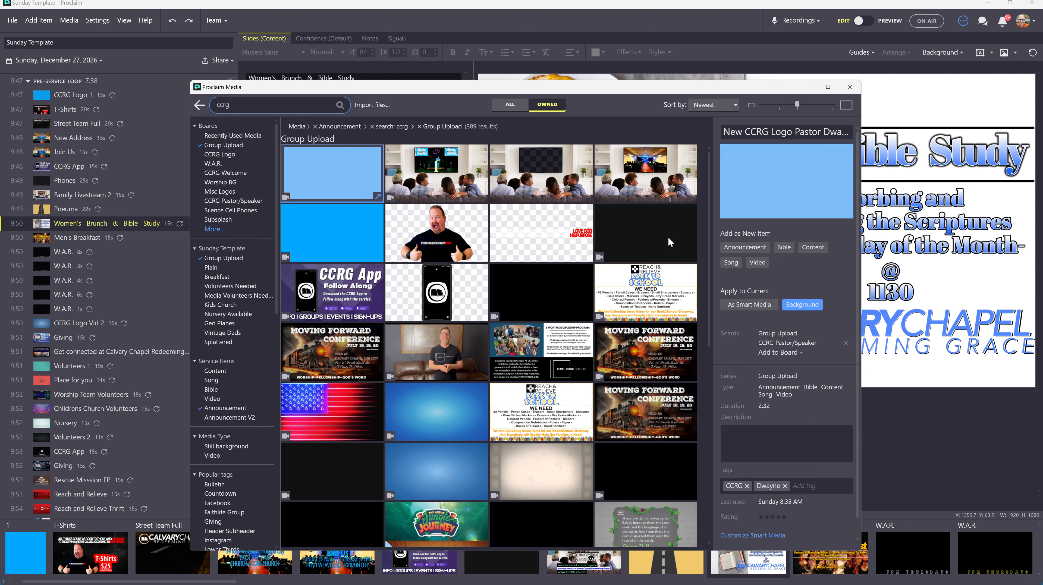
pyautogui.scroll(-4, 668, 236)
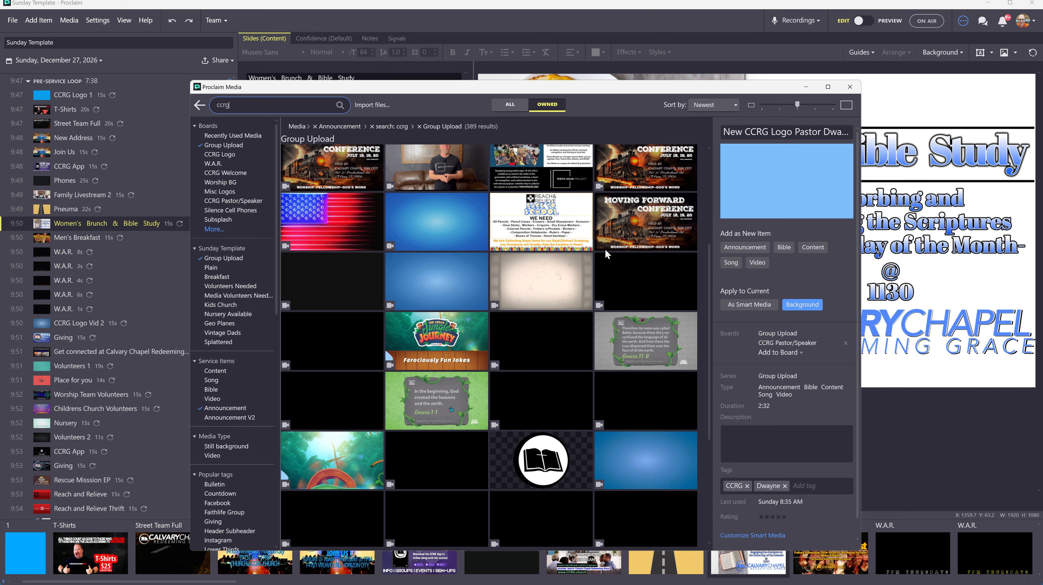
pyautogui.scroll(-6, 606, 248)
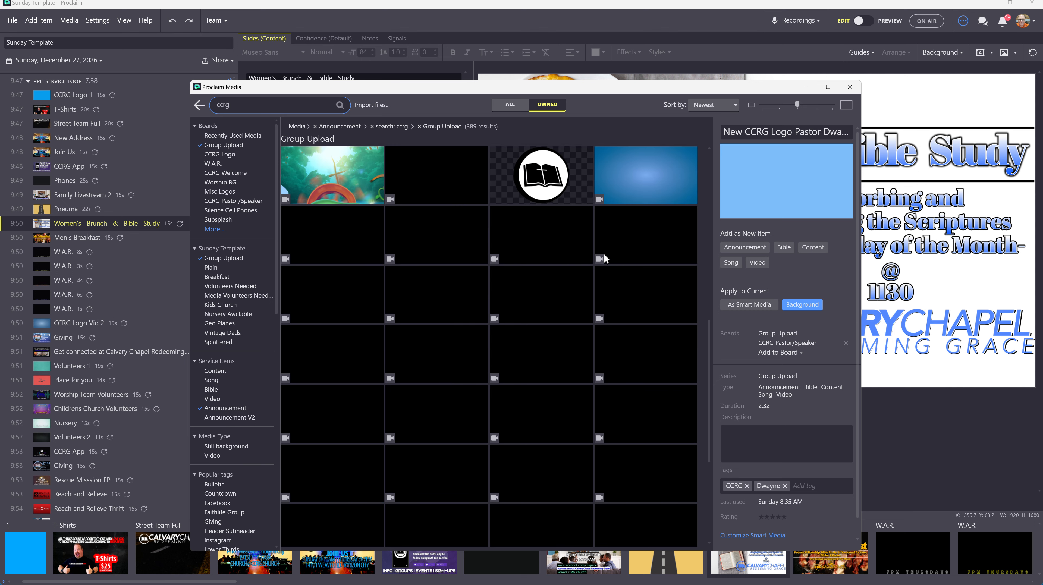
pyautogui.scroll(10, 604, 255)
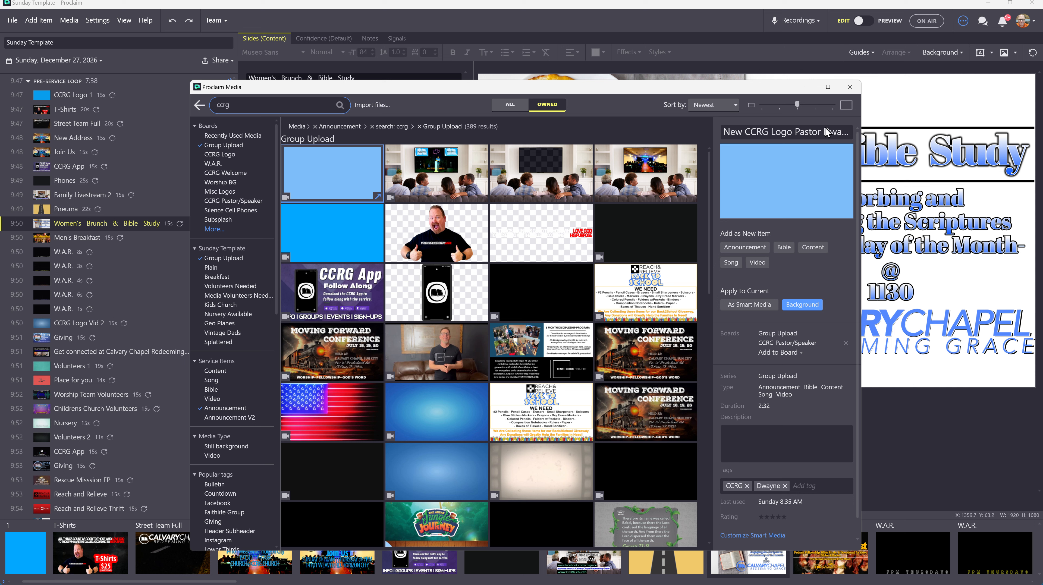
pyautogui.click(850, 88)
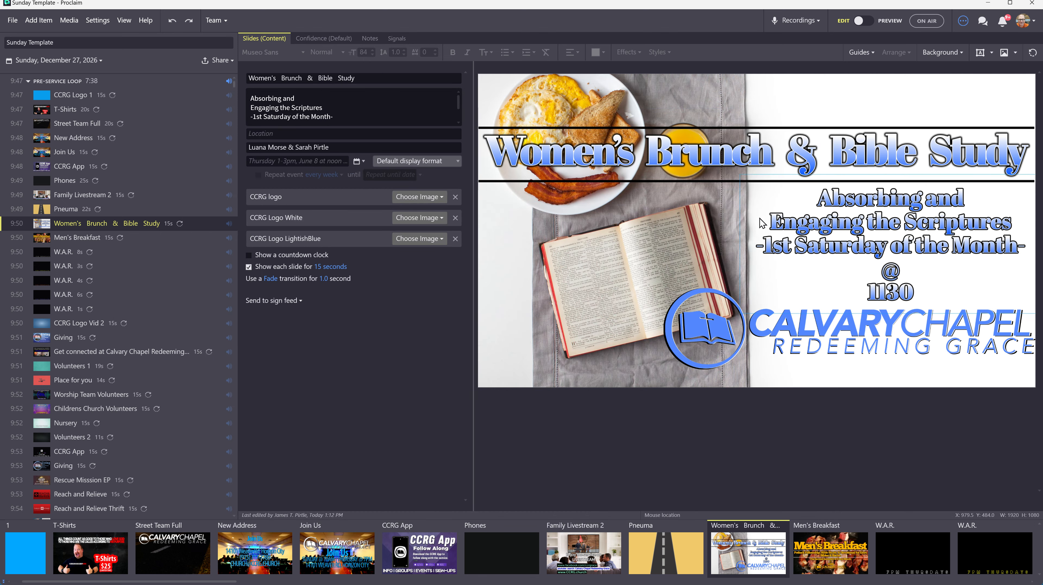
# Step: Add a Contact smart caption to the slide, enlarge it to about 1702 × 333 and move it over the open Bible
pyautogui.click(991, 51)
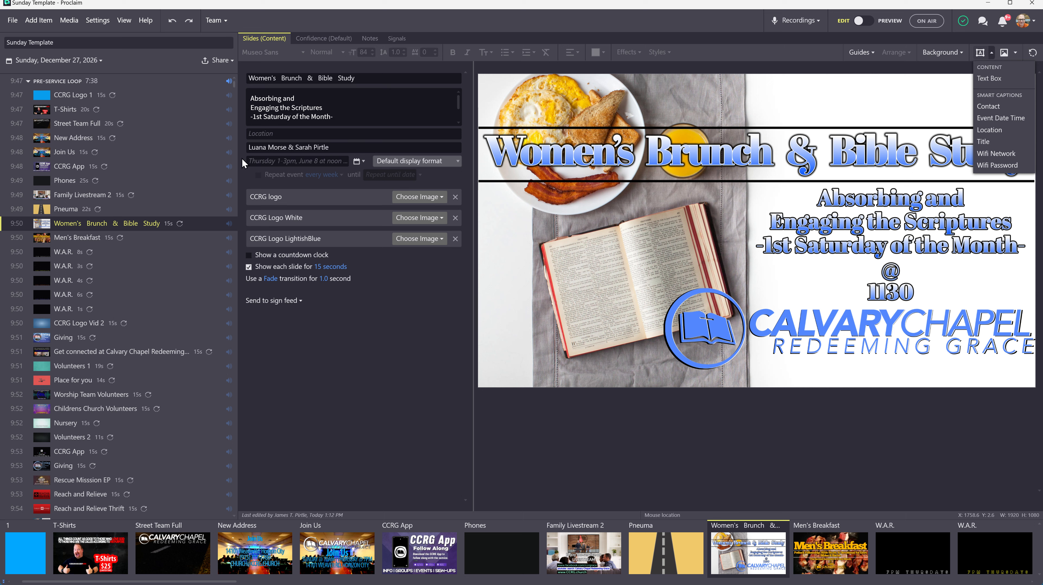
pyautogui.click(259, 142)
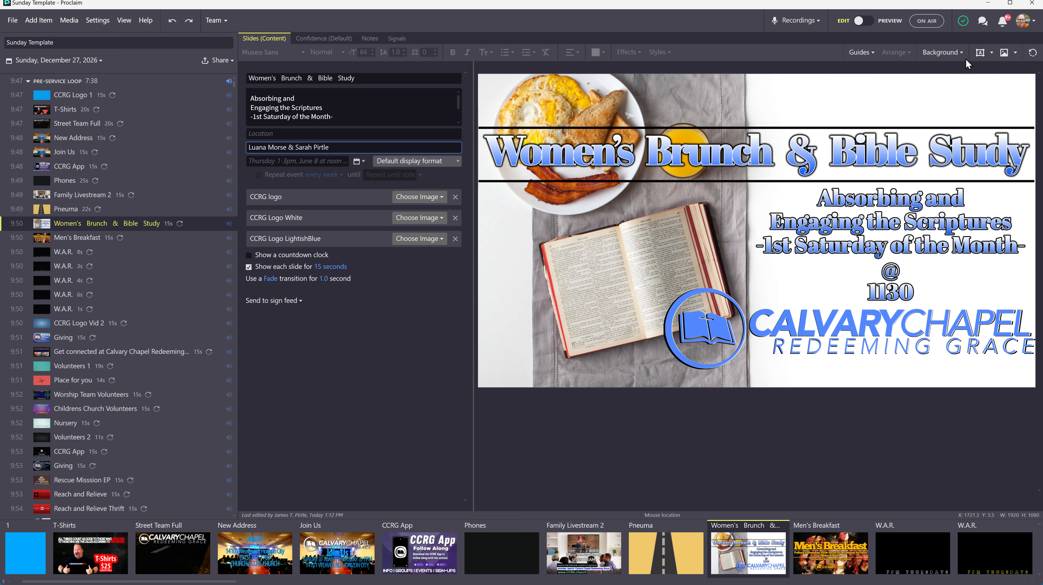
pyautogui.click(992, 53)
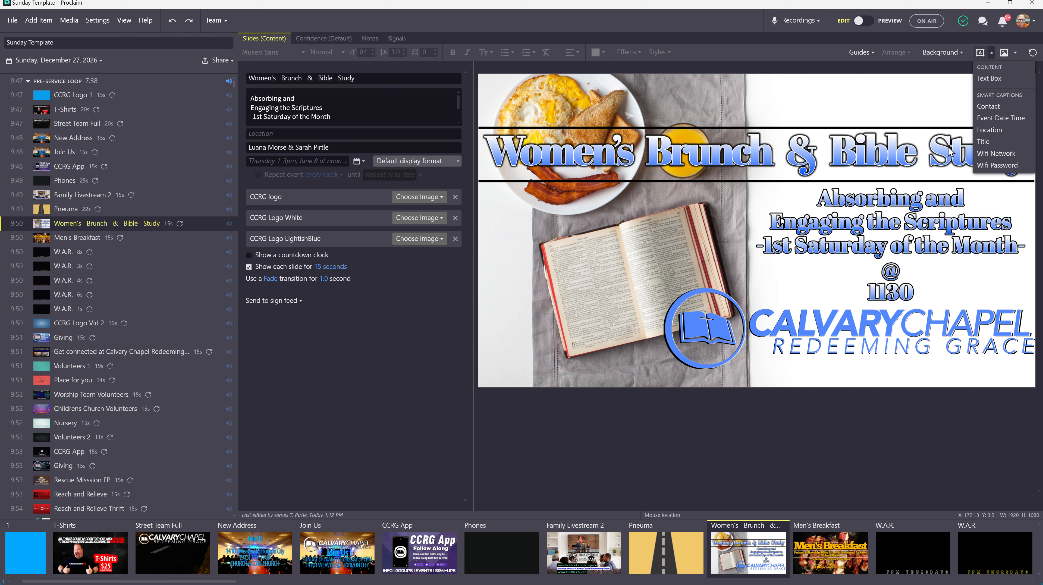
pyautogui.click(997, 106)
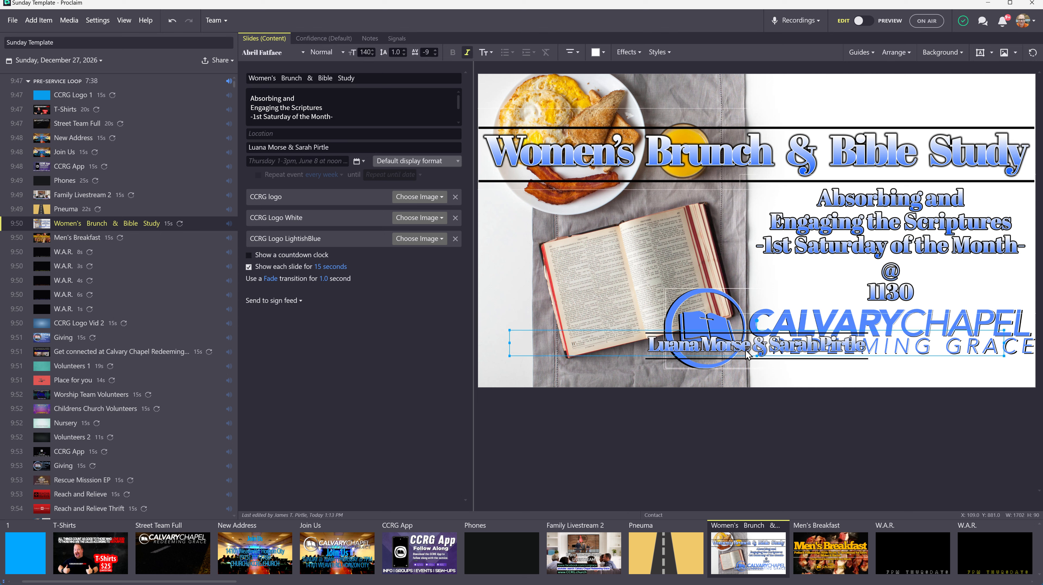
pyautogui.moveTo(746, 350)
pyautogui.mouseDown()
pyautogui.moveTo(751, 379)
pyautogui.moveTo(757, 277)
pyautogui.moveTo(755, 347)
pyautogui.mouseUp()
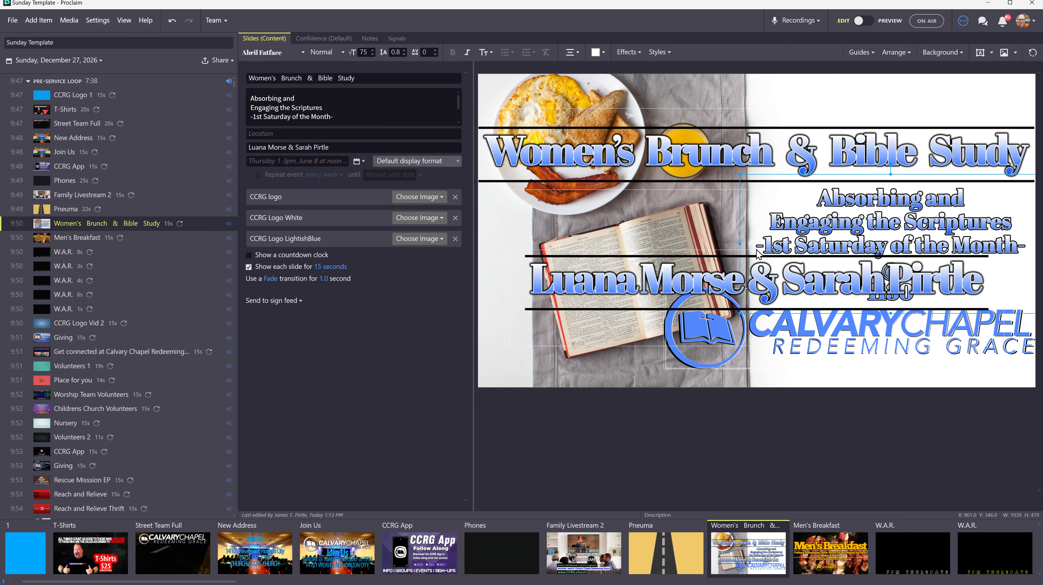
pyautogui.moveTo(757, 254); pyautogui.dragTo(635, 248)
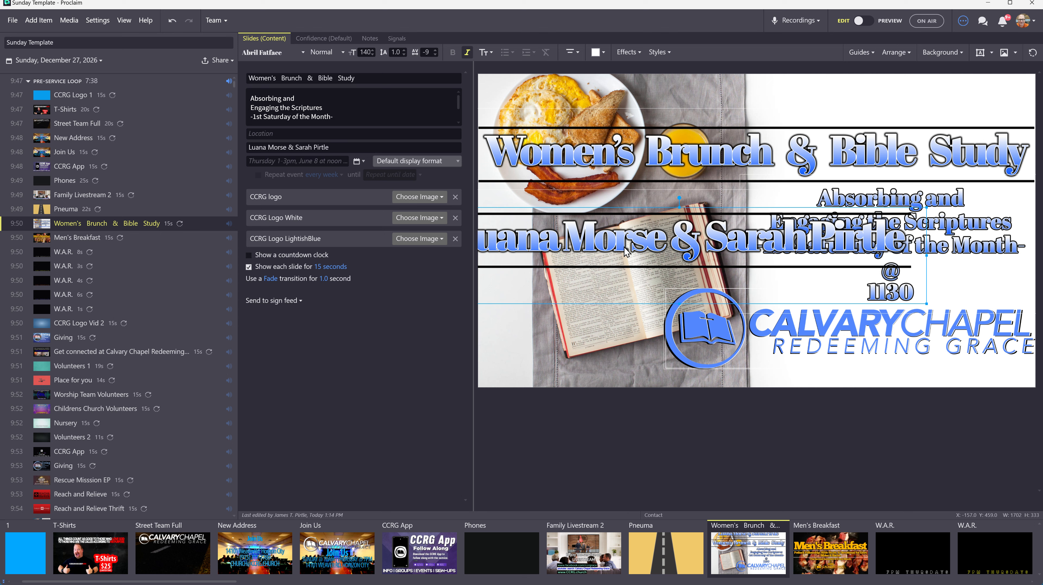
# Step: Delete the Contact smart caption from the slide
pyautogui.click(488, 330)
pyautogui.click(517, 242)
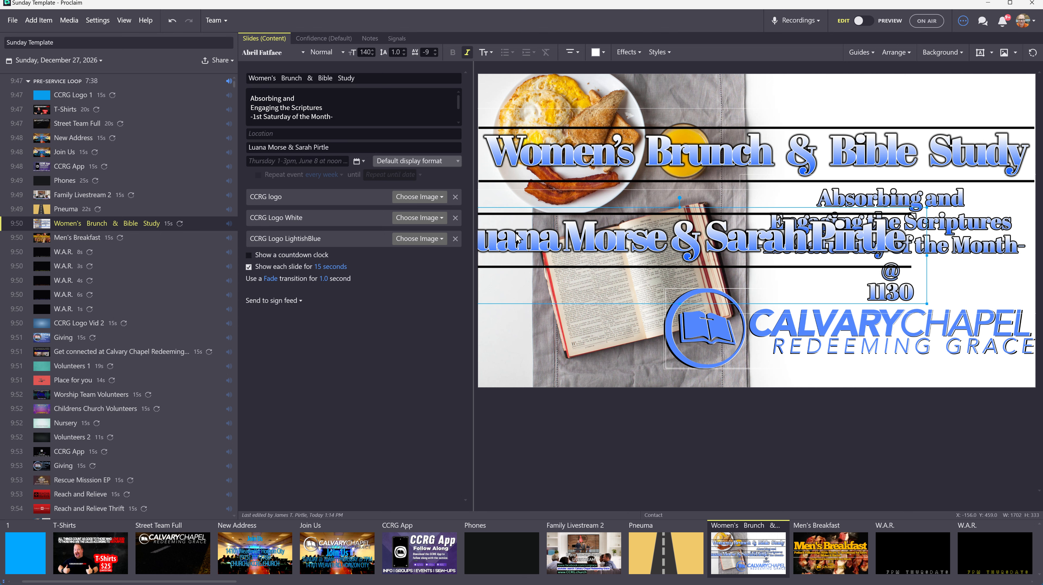
pyautogui.press('Delete')
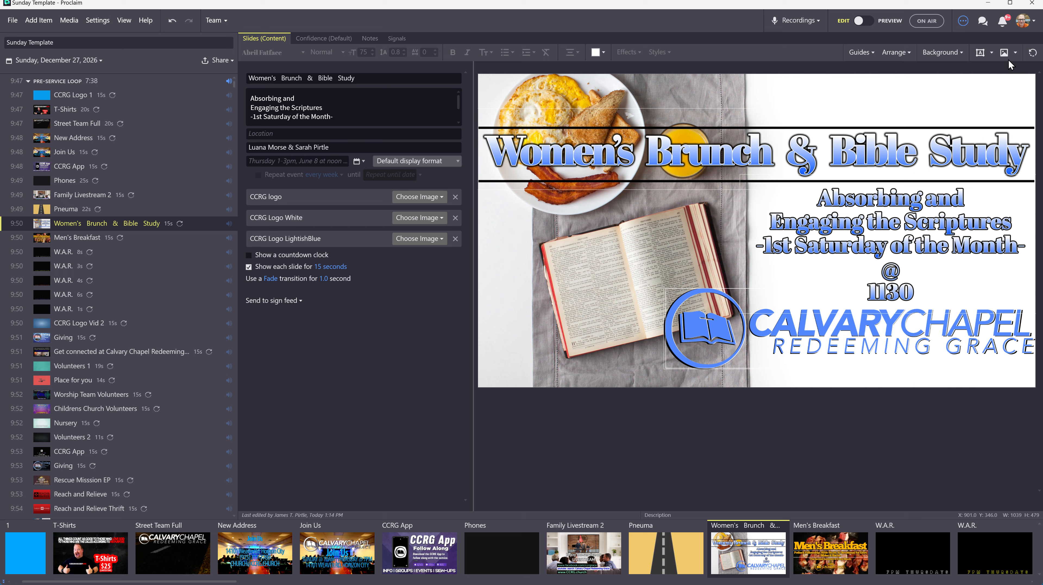
# Step: Apply the CCRG icon Blue image from the CCRG Logo board as the slide's background and undo it
pyautogui.click(1016, 53)
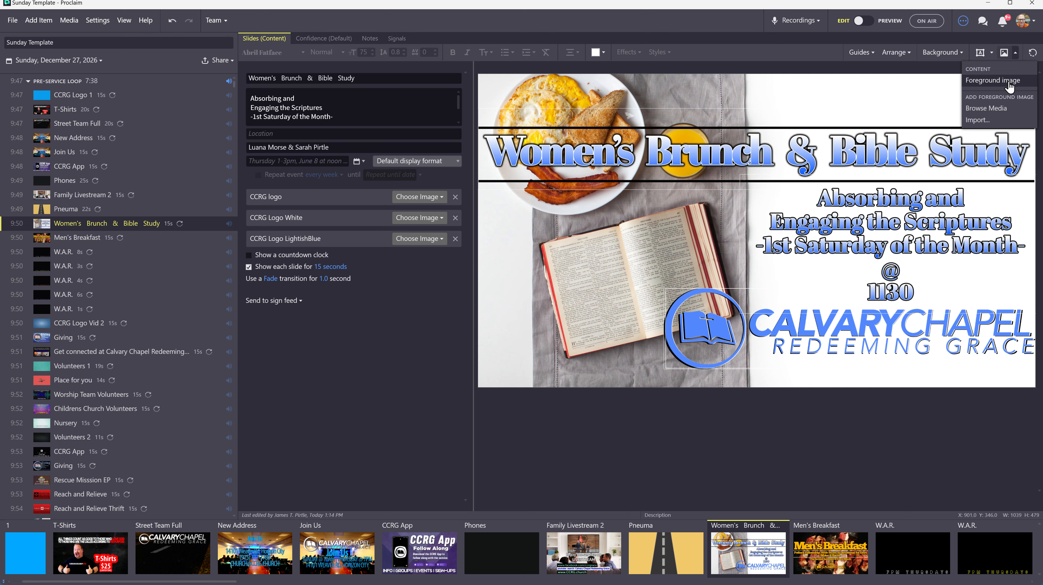
pyautogui.click(985, 109)
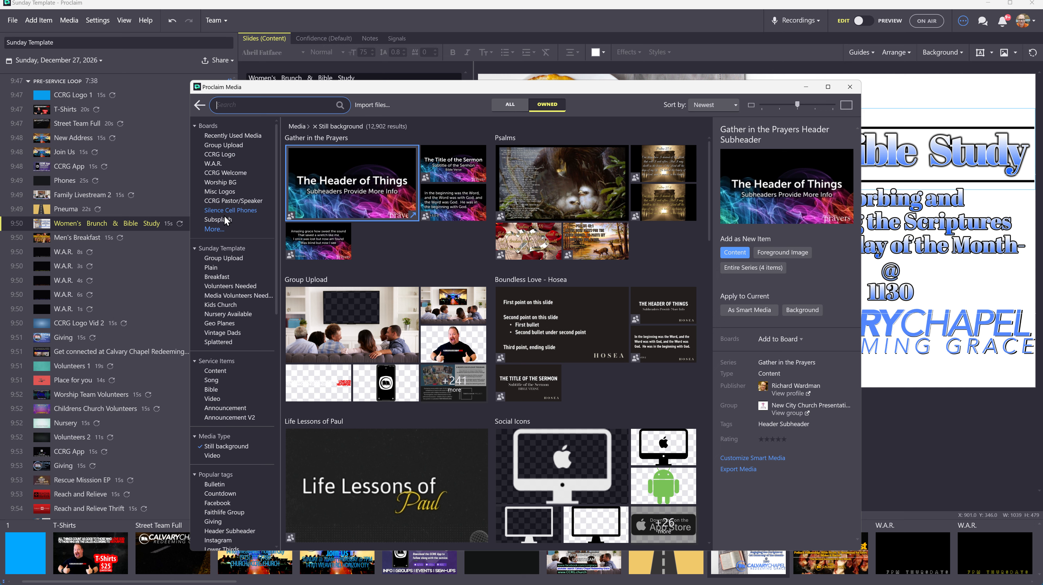
pyautogui.click(214, 229)
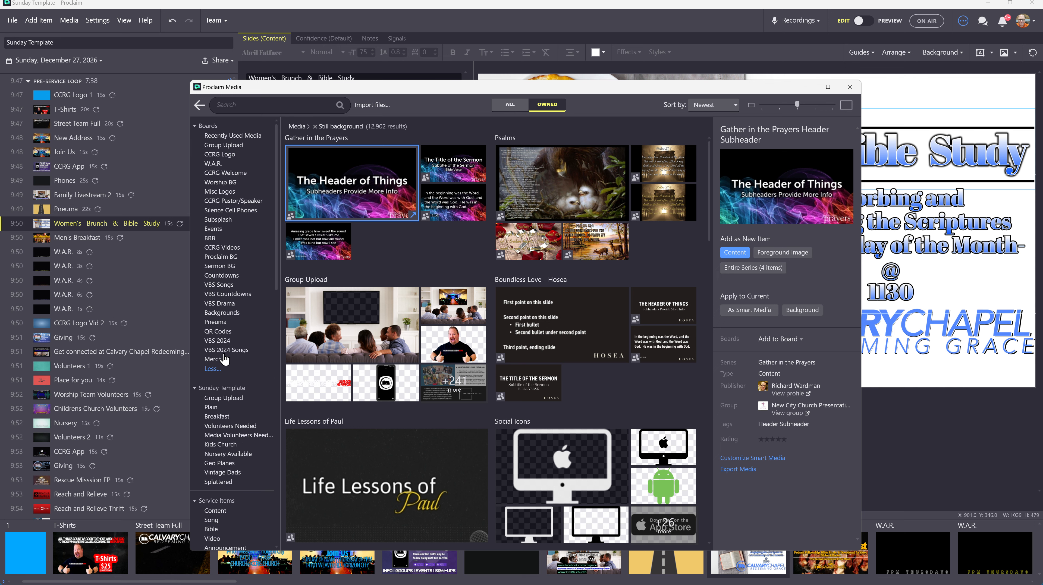
pyautogui.click(219, 155)
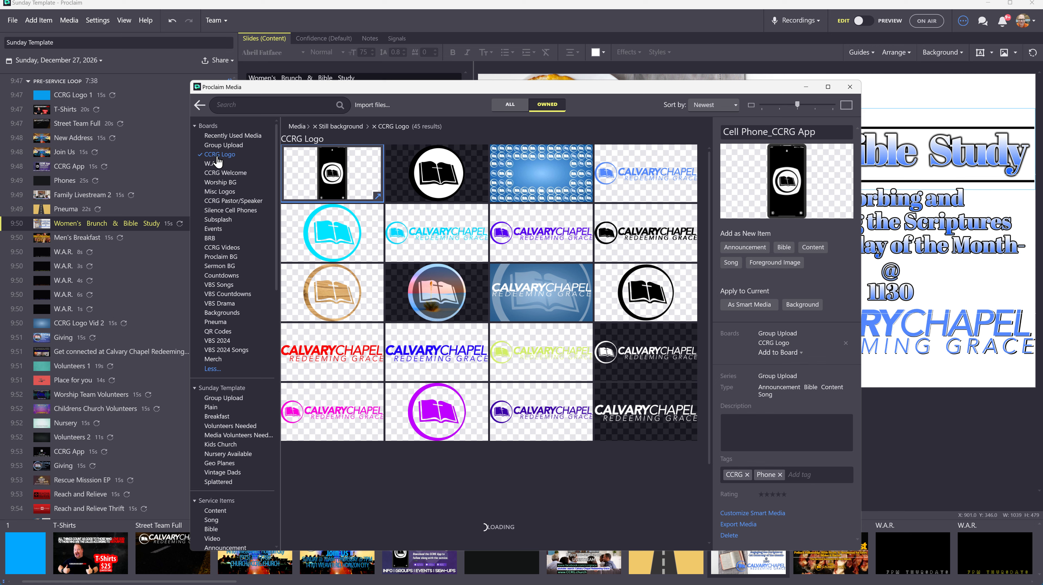
pyautogui.scroll(-4, 592, 319)
pyautogui.scroll(-2, 586, 326)
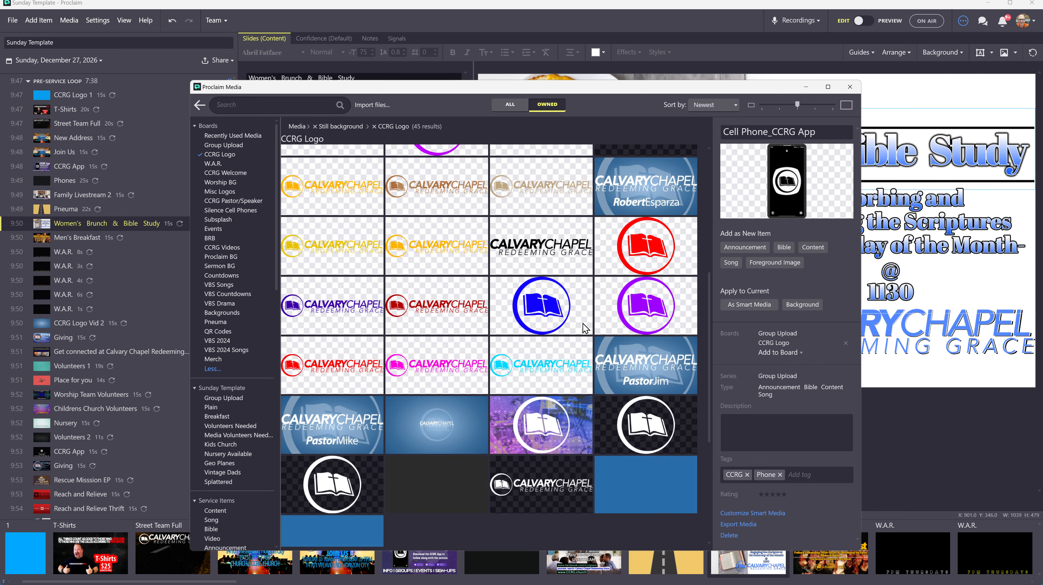
pyautogui.click(546, 316)
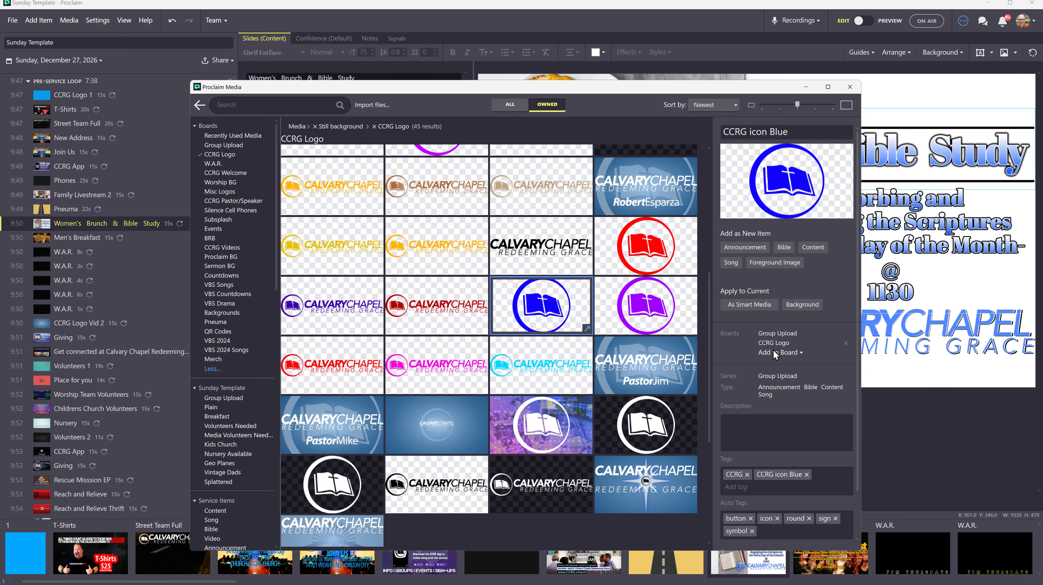
pyautogui.click(797, 304)
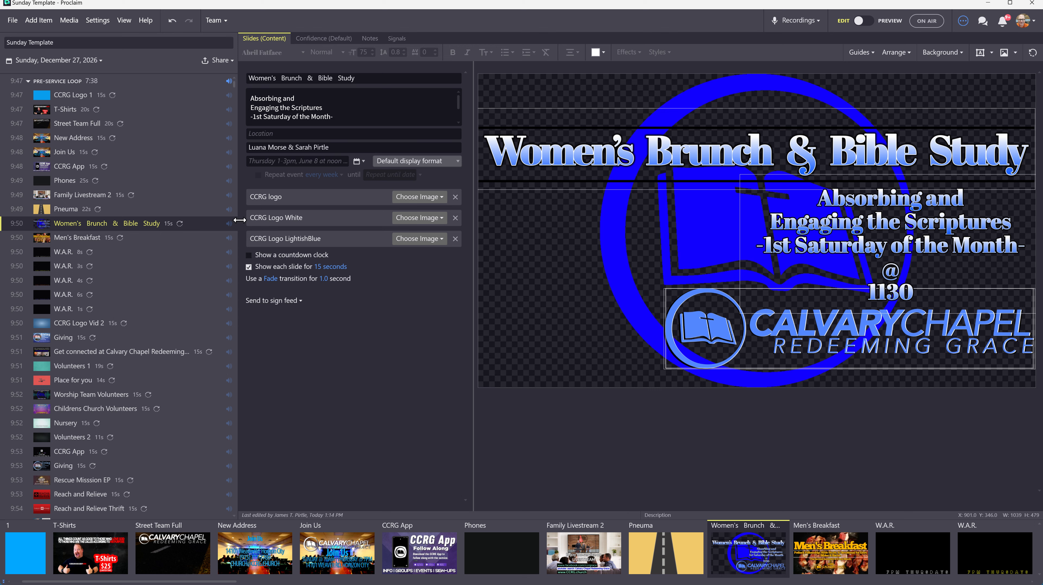
pyautogui.click(172, 20)
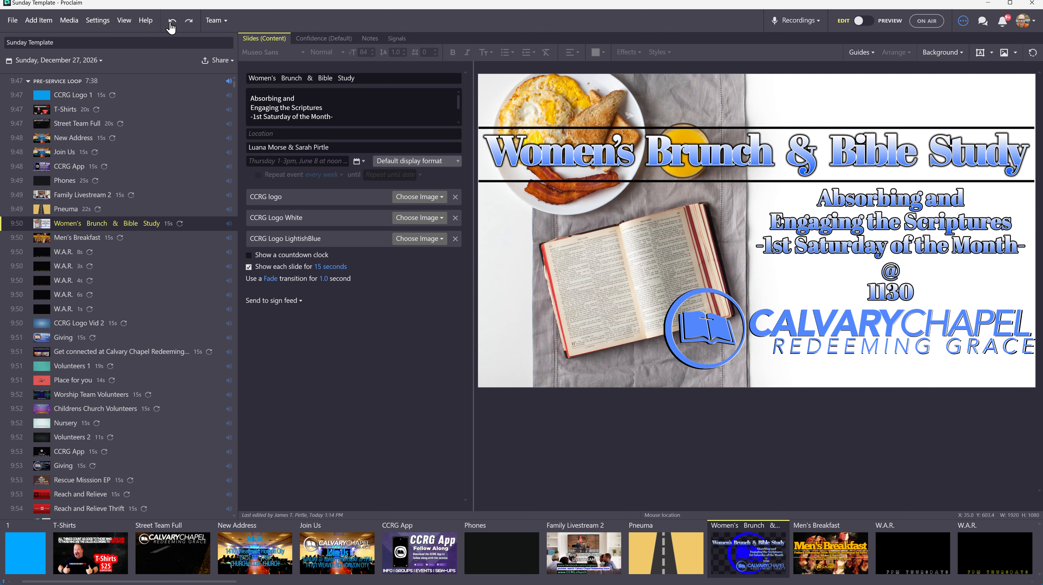
# Step: Add the CCRG icon Blue image from the media library to the slide as a foreground image
pyautogui.click(1016, 54)
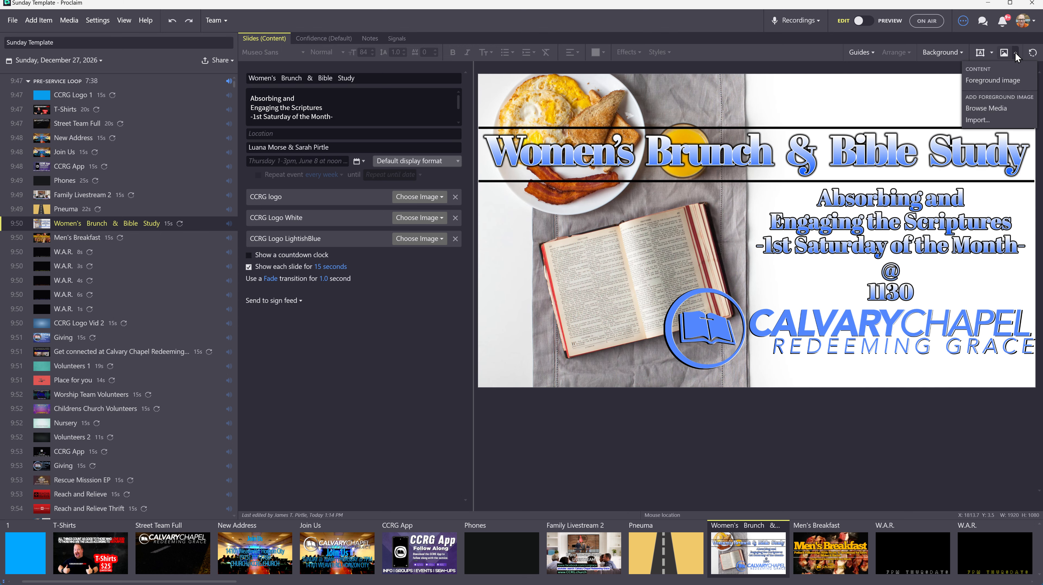
pyautogui.click(992, 108)
pyautogui.click(631, 315)
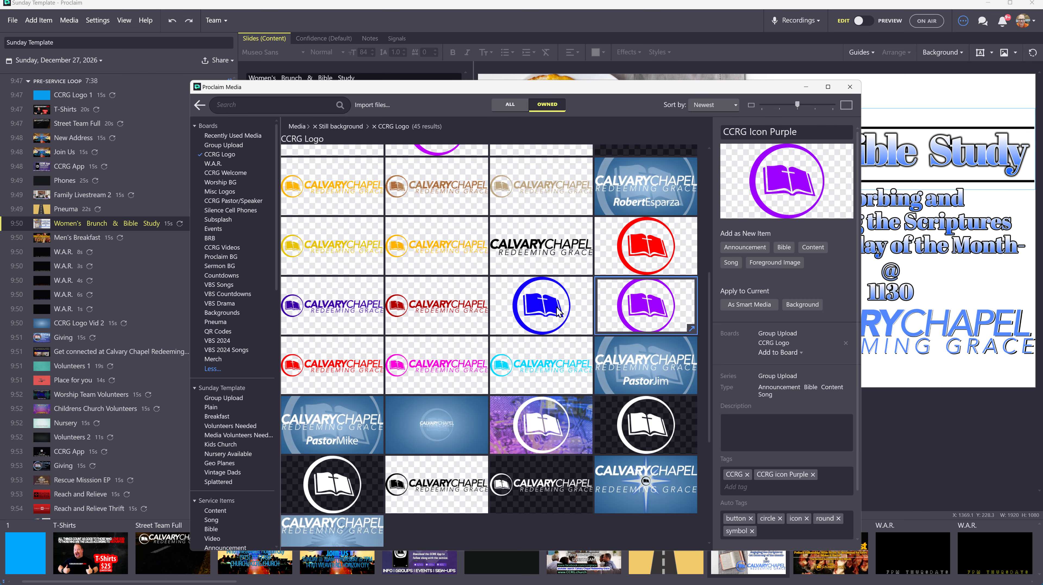
pyautogui.click(558, 313)
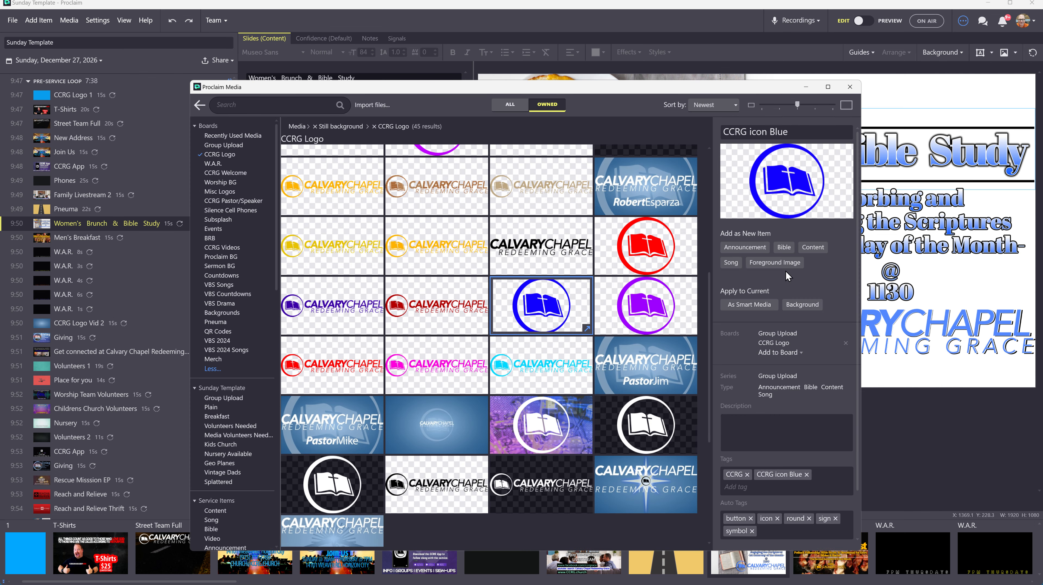
pyautogui.click(768, 265)
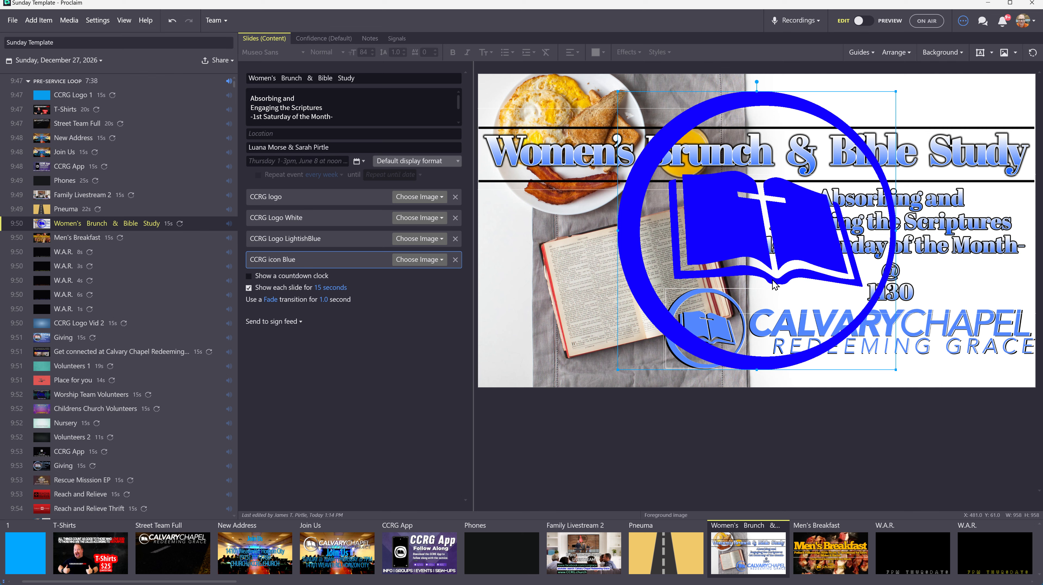
# Step: Shrink the CCRG icon Blue image to about 282 × 282 and fit it over the light blue book emblem of the logo
pyautogui.moveTo(774, 284); pyautogui.dragTo(688, 252)
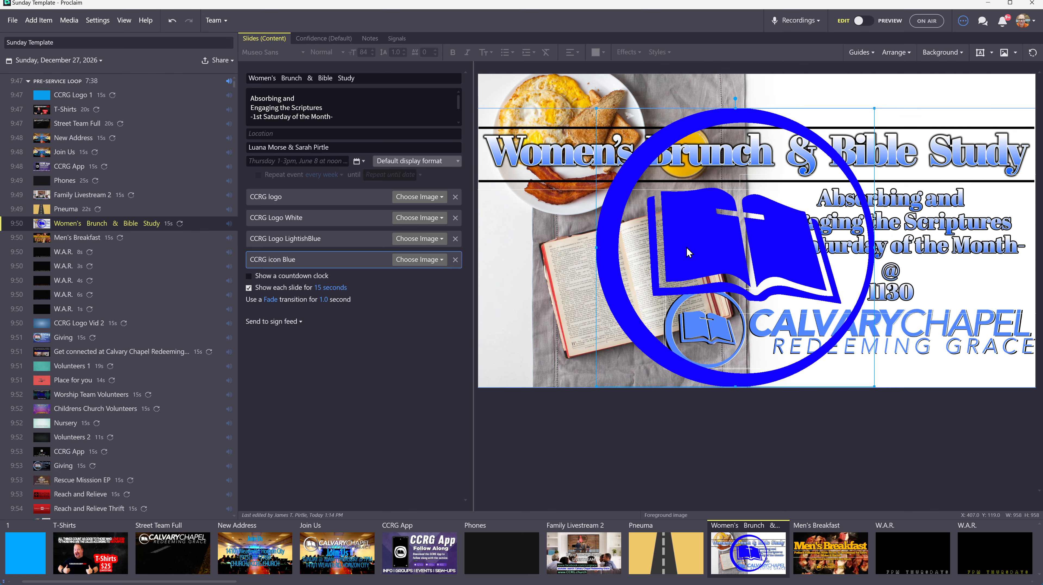
pyautogui.moveTo(597, 108); pyautogui.dragTo(771, 287)
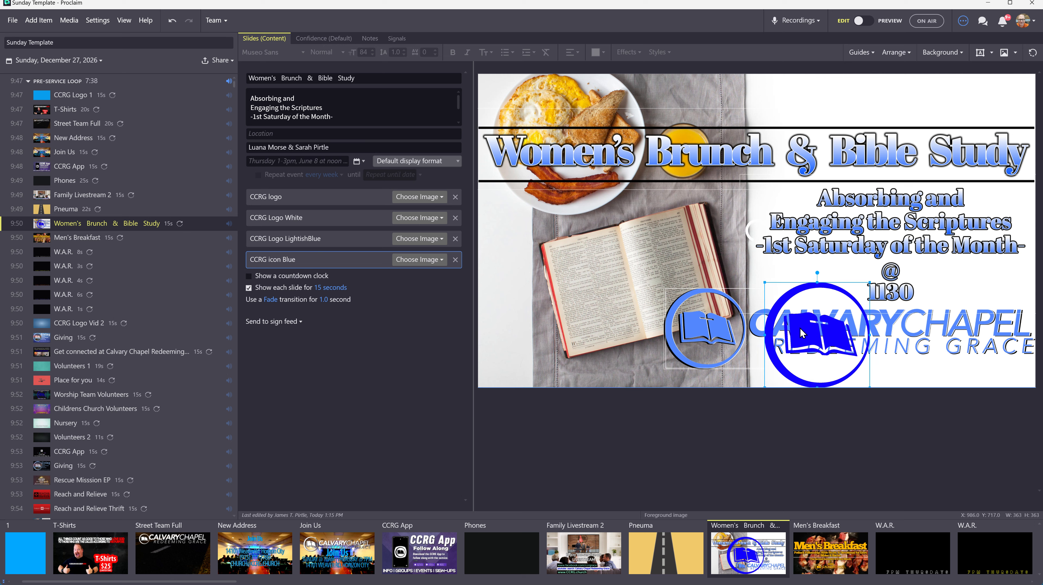
pyautogui.moveTo(801, 328); pyautogui.dragTo(690, 318)
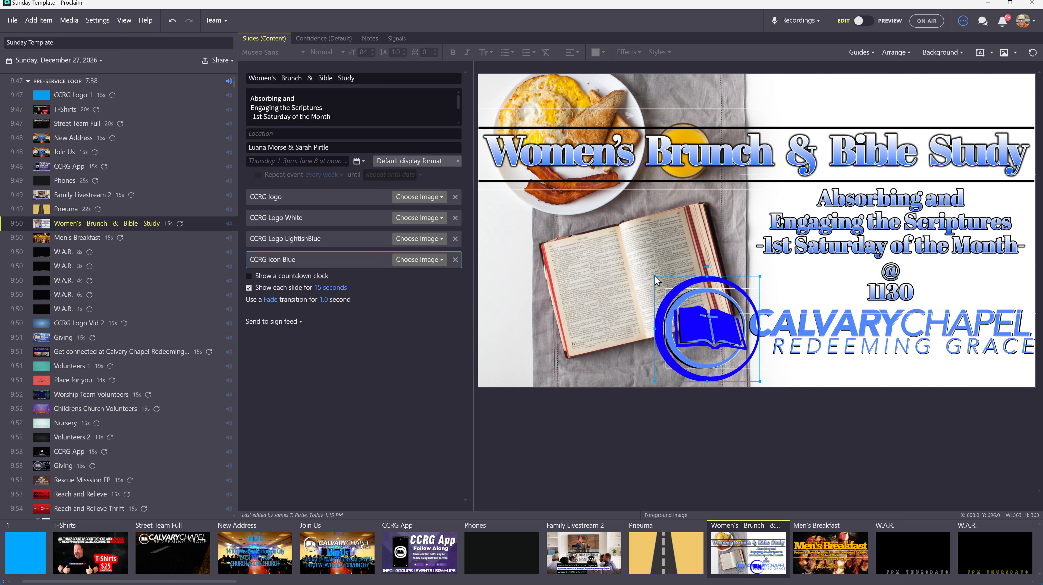
pyautogui.moveTo(654, 275); pyautogui.dragTo(666, 288)
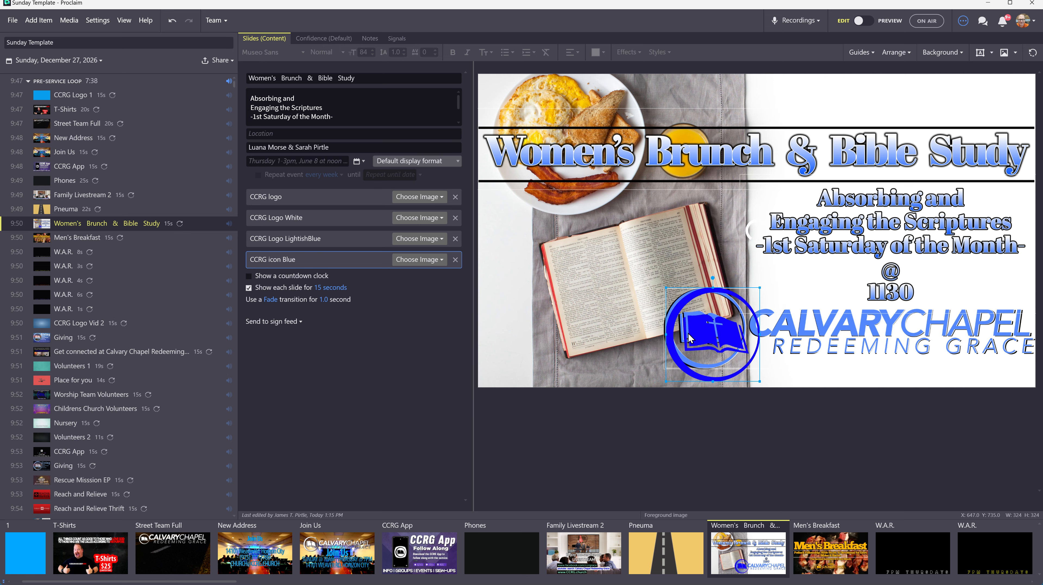
pyautogui.moveTo(689, 338); pyautogui.dragTo(681, 332)
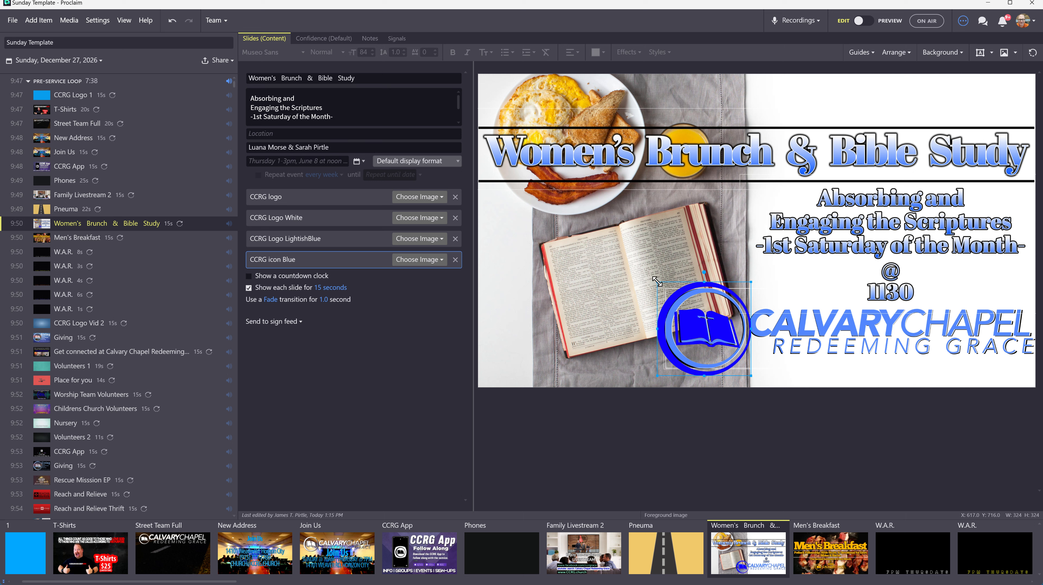
pyautogui.moveTo(657, 281); pyautogui.dragTo(661, 288)
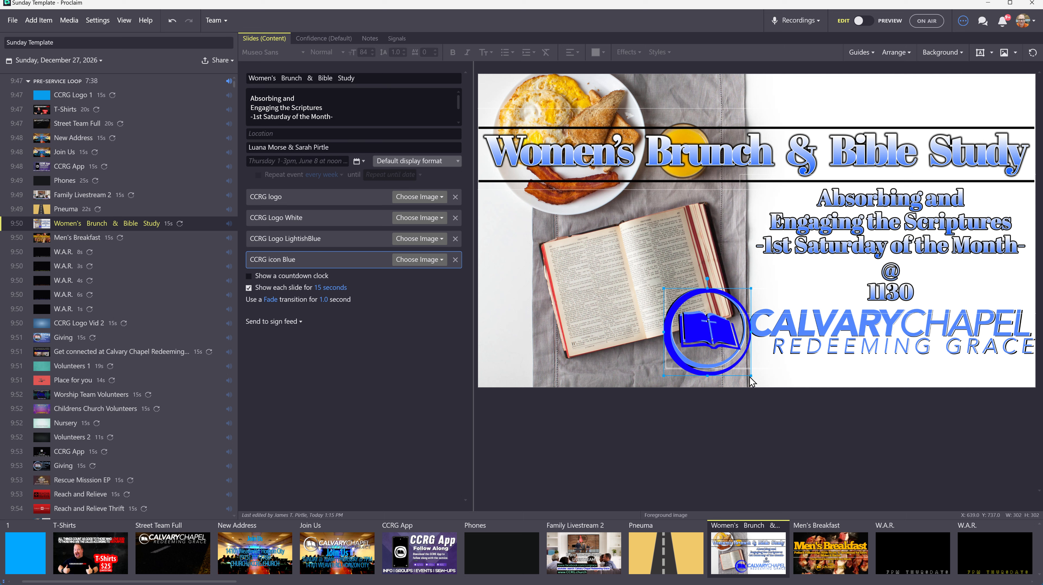
pyautogui.moveTo(752, 375); pyautogui.dragTo(745, 370)
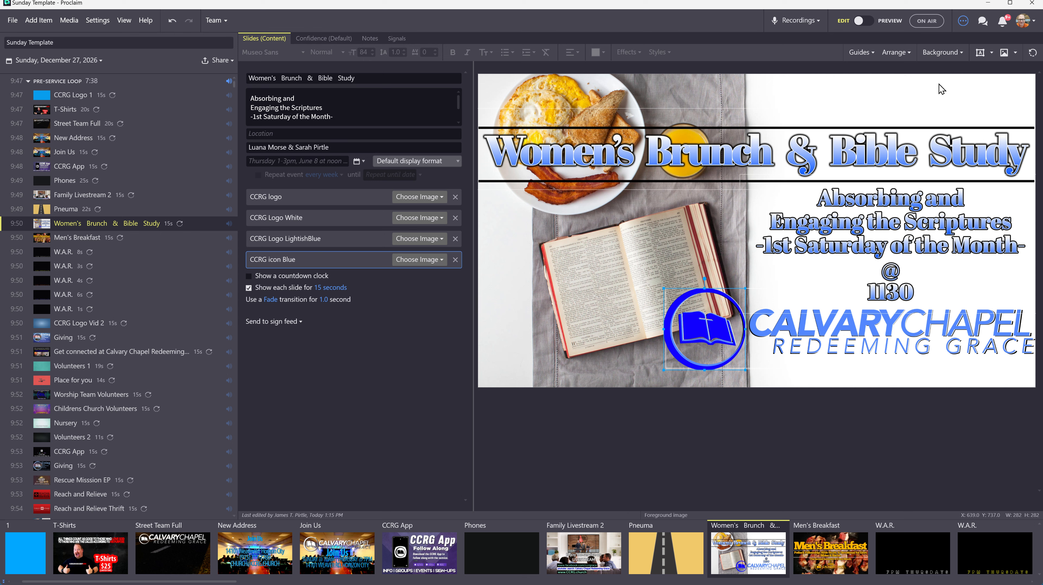
# Step: Send the CCRG icon Blue image backward one level at a time until it lies behind all other foreground images
pyautogui.click(942, 58)
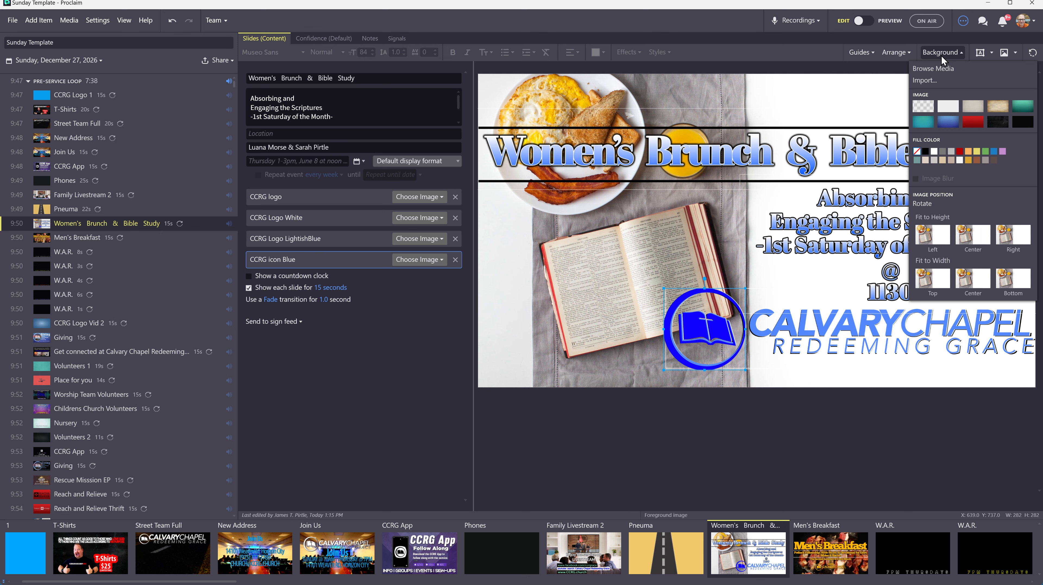
pyautogui.click(896, 52)
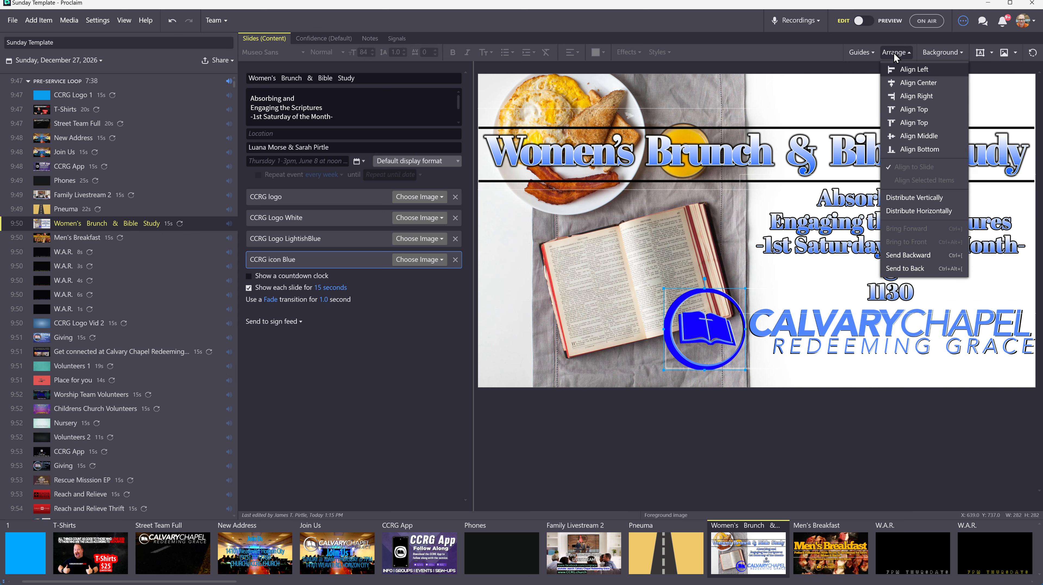
pyautogui.click(910, 252)
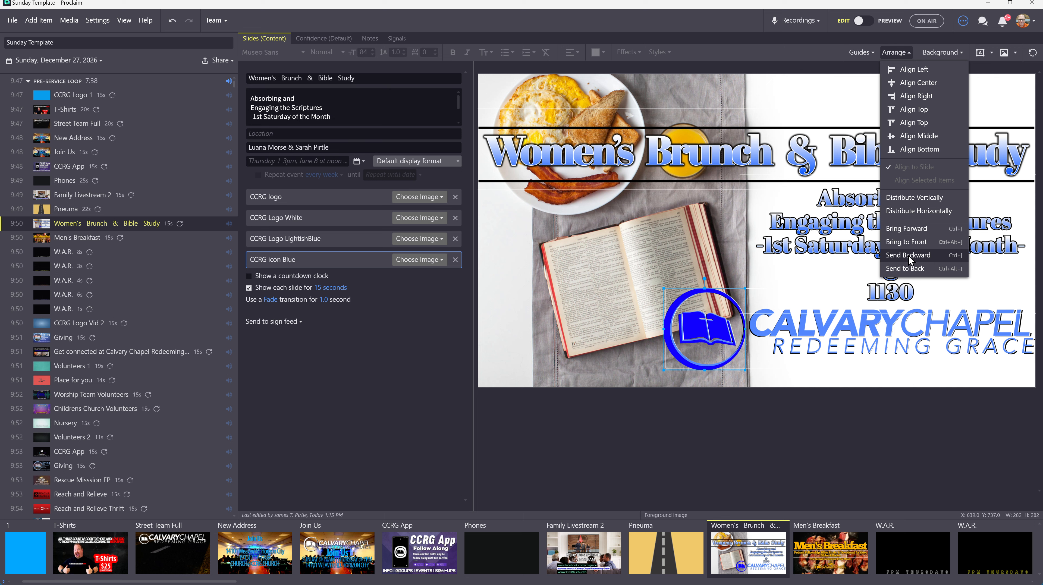
pyautogui.click(909, 255)
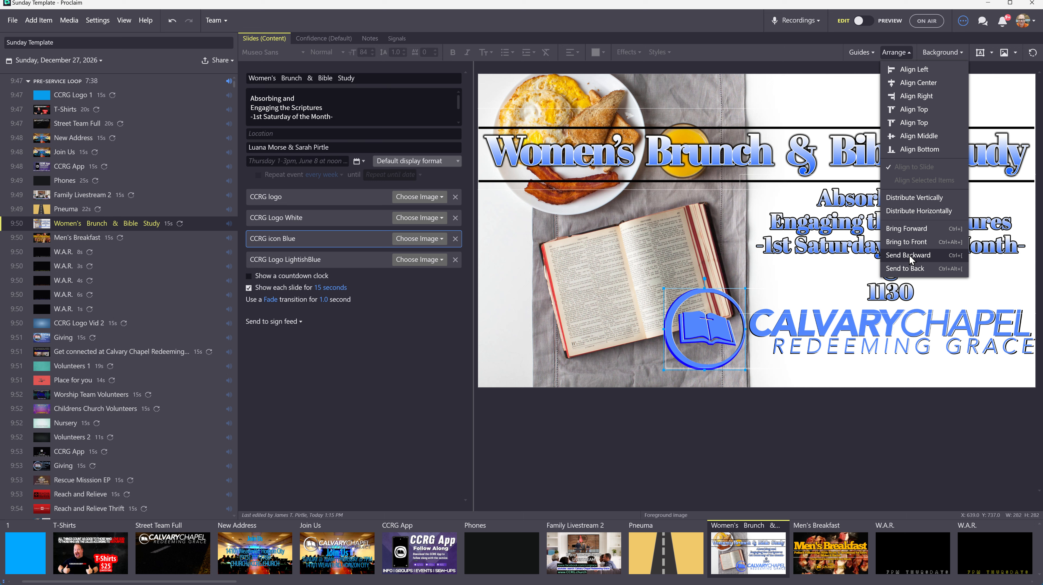
pyautogui.click(910, 254)
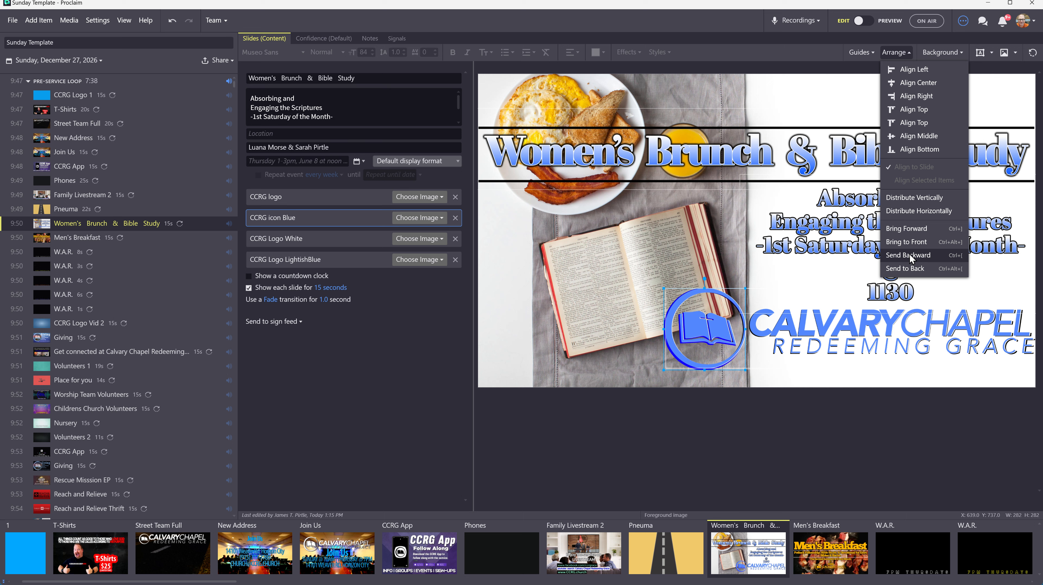
pyautogui.click(909, 255)
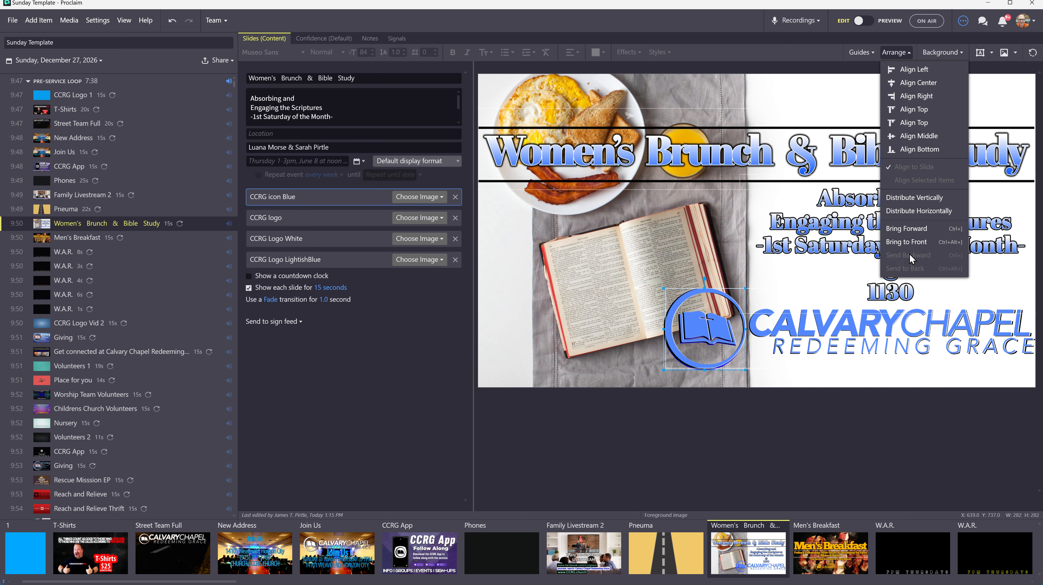
# Step: Bring the CCRG icon Blue image forward above the other images, and try Send to Back and Bring to Front on it
pyautogui.click(909, 229)
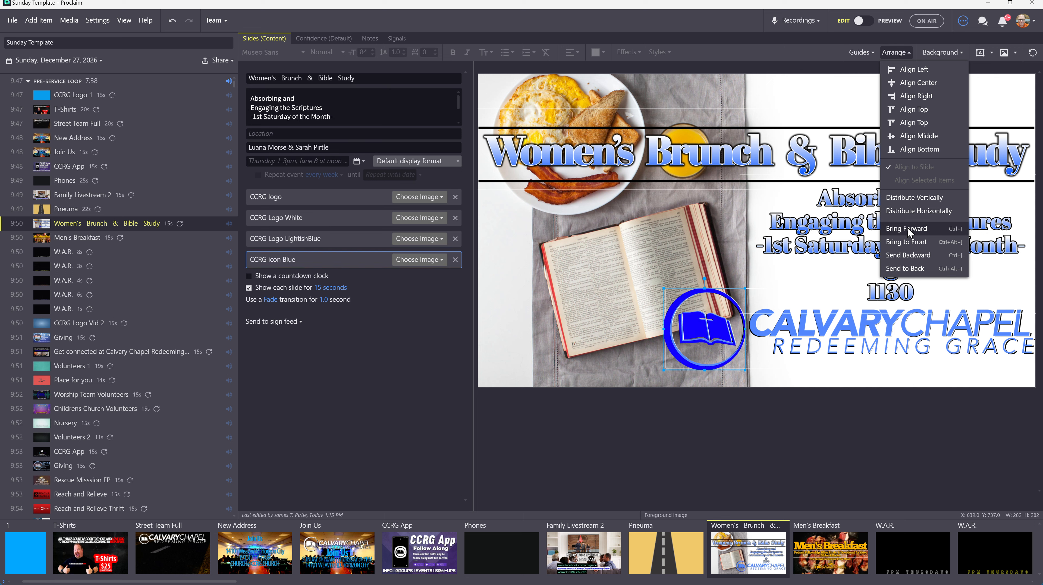
pyautogui.click(904, 268)
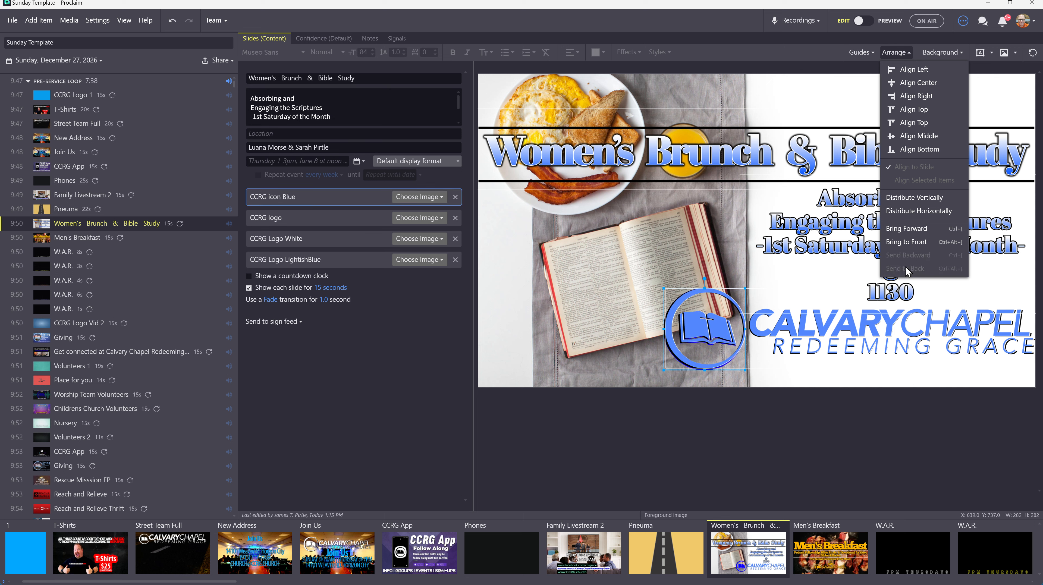
pyautogui.click(905, 243)
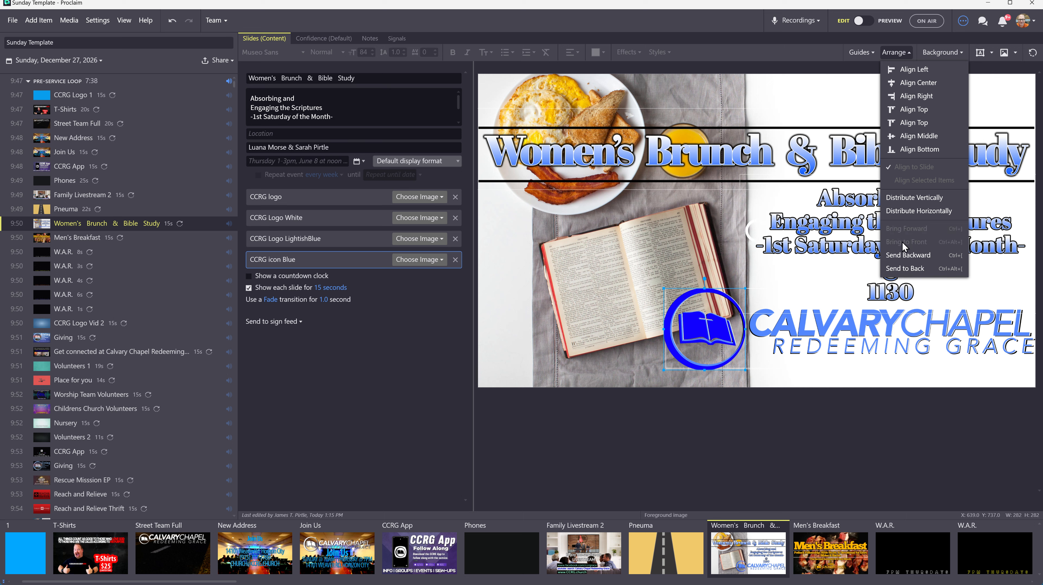
# Step: Move the CCRG icon Blue image off the logo, enlarge it to 1080 × 1080 and centre it on the slide
pyautogui.click(699, 332)
pyautogui.moveTo(699, 332); pyautogui.dragTo(545, 115)
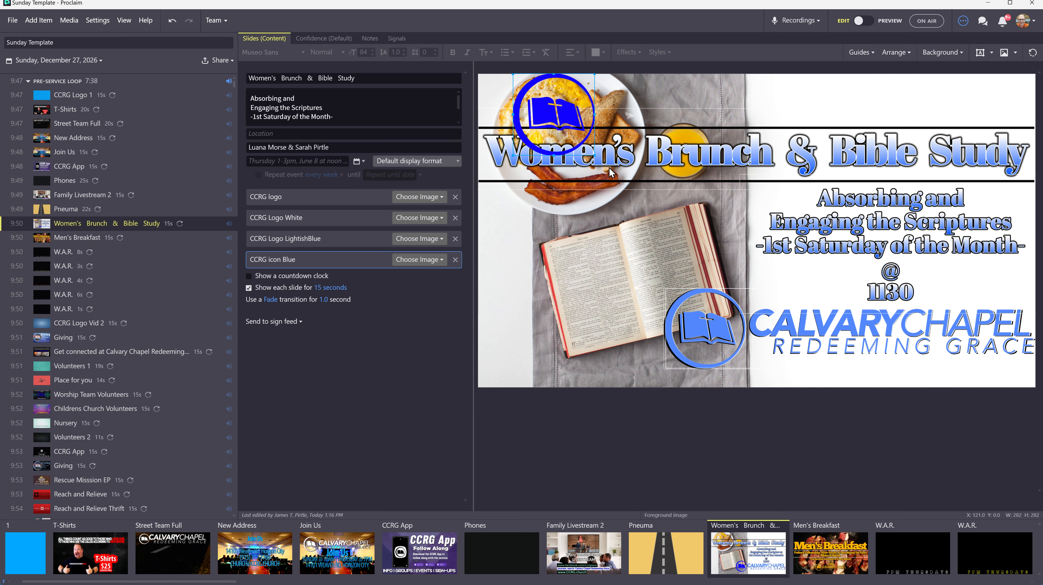
pyautogui.moveTo(595, 155); pyautogui.dragTo(840, 400)
pyautogui.moveTo(611, 247); pyautogui.dragTo(690, 228)
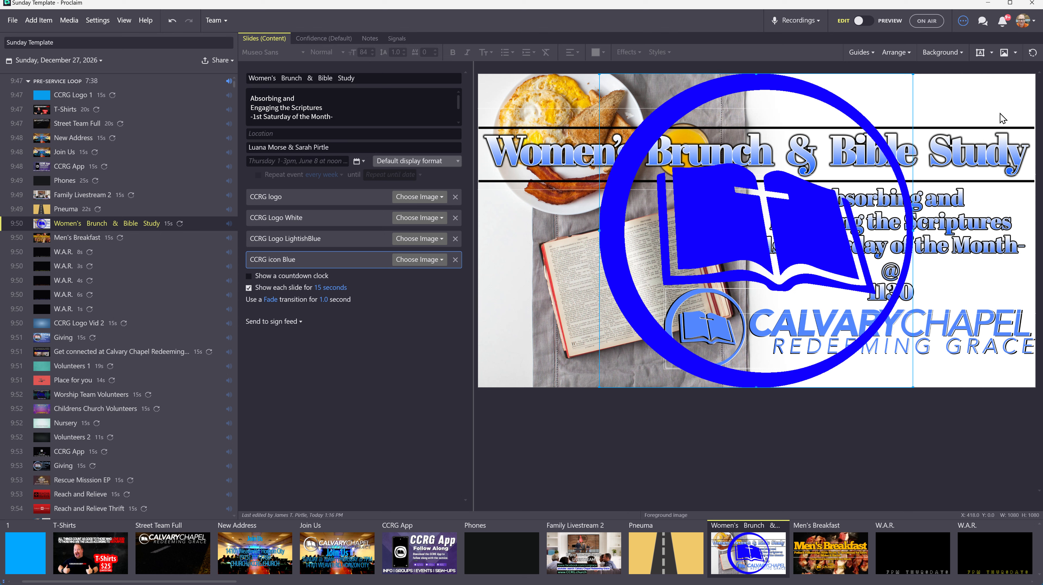
# Step: Send the enlarged CCRG icon Blue image to the back, behind the slide's text and logos, and deselect it
pyautogui.click(905, 53)
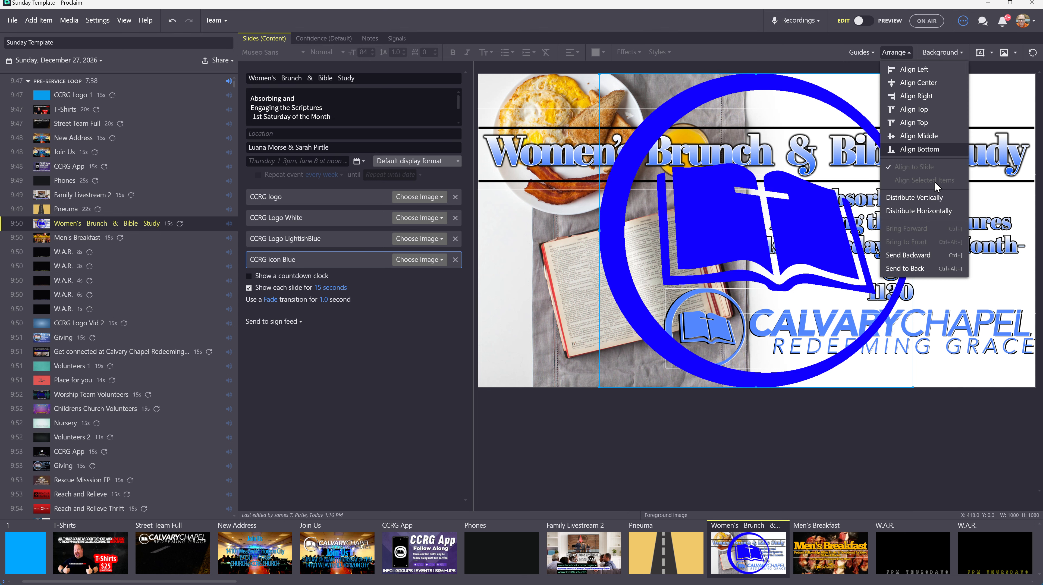
pyautogui.click(904, 268)
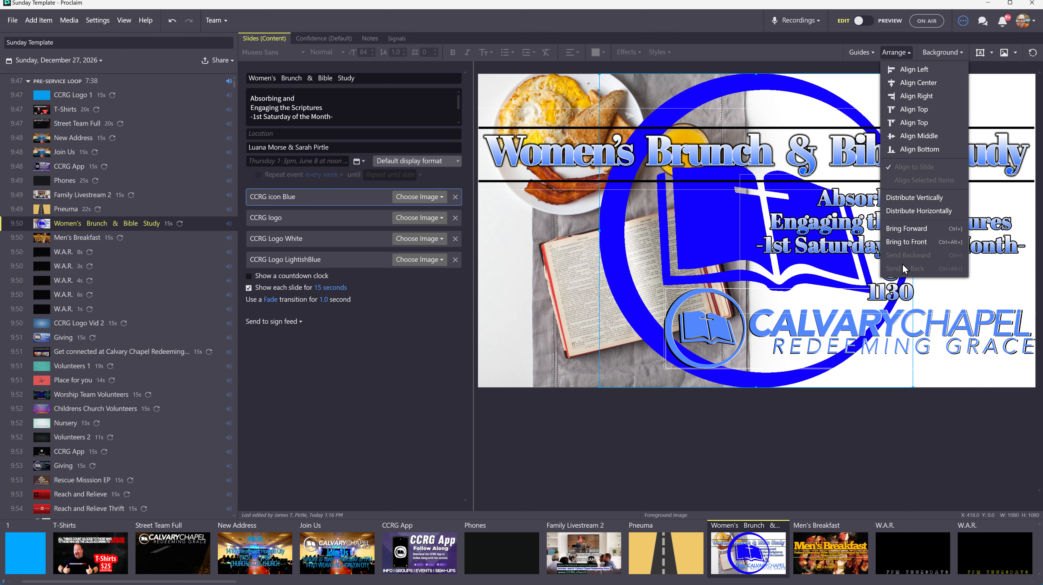
pyautogui.click(503, 344)
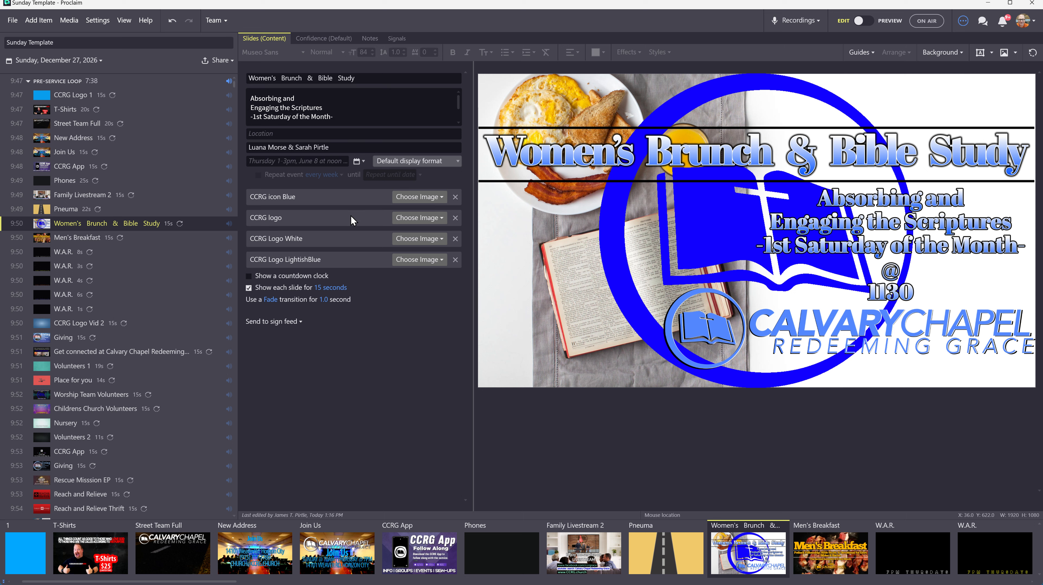
# Step: Remove the CCRG icon Blue image from the announcement's foreground images
pyautogui.click(305, 198)
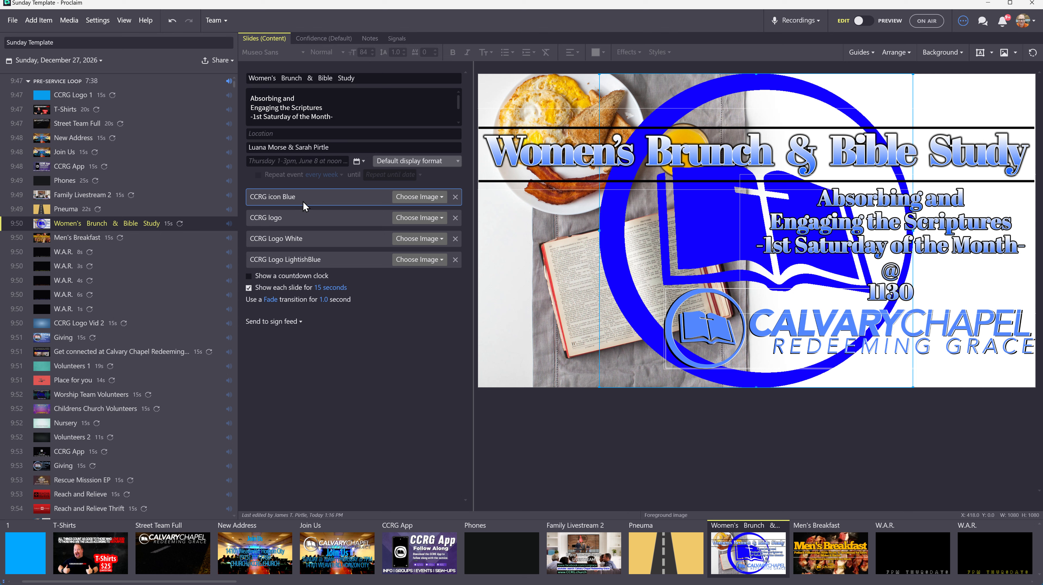
pyautogui.click(455, 197)
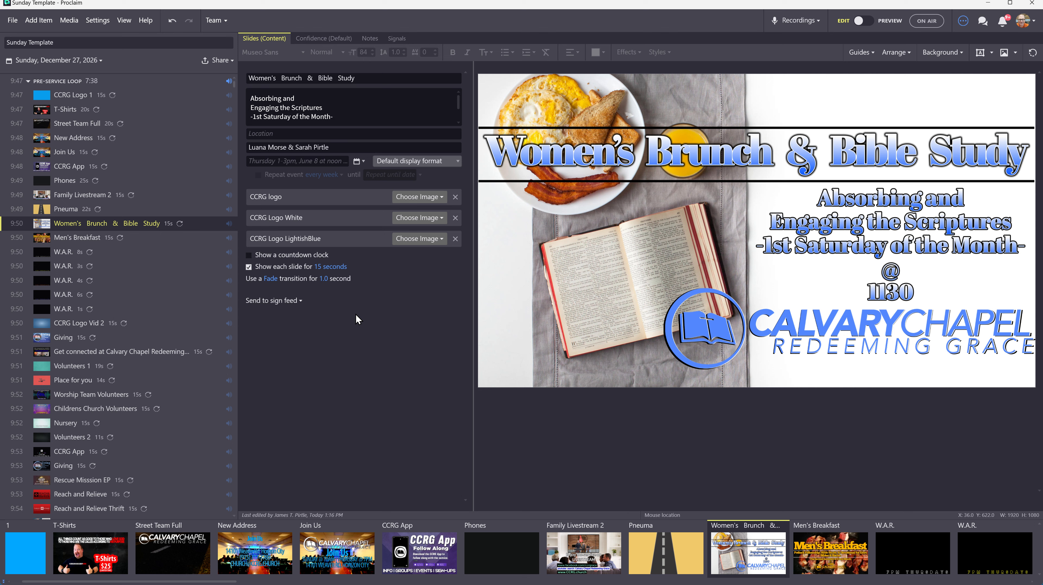
# Step: Examine the template's service order from the Pre-Service Loop to the Post-Service Loop, including the Service and Warm-Up start times
pyautogui.scroll(-10, 131, 235)
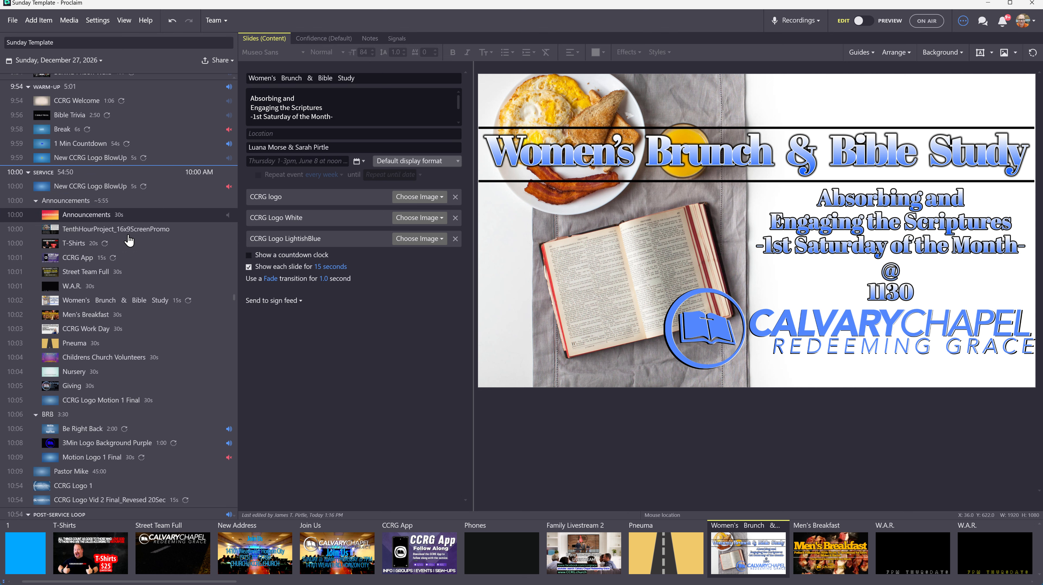
pyautogui.scroll(-1, 128, 241)
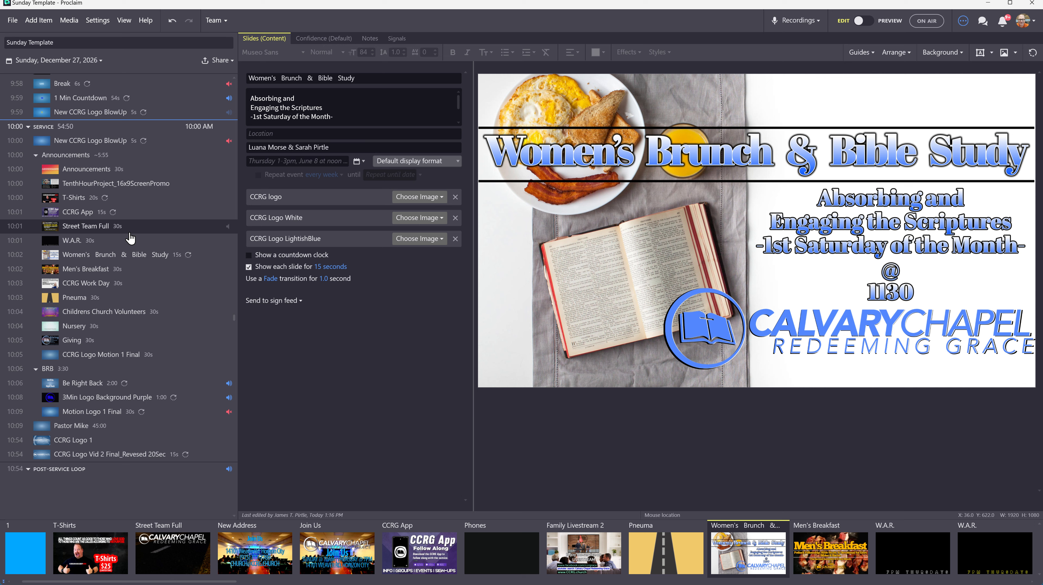
pyautogui.scroll(10, 131, 237)
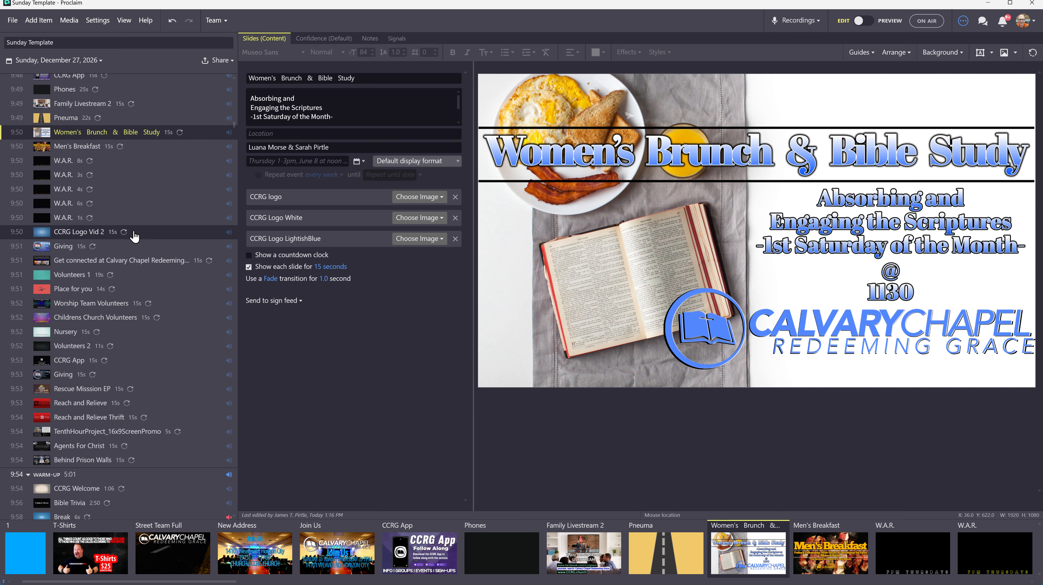
pyautogui.scroll(2, 134, 236)
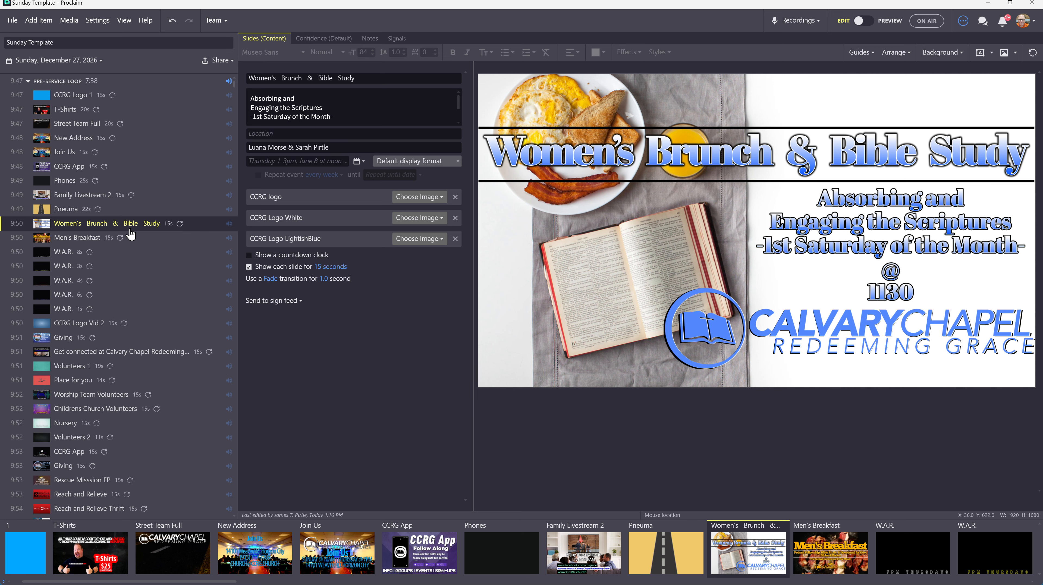
pyautogui.scroll(-4, 131, 235)
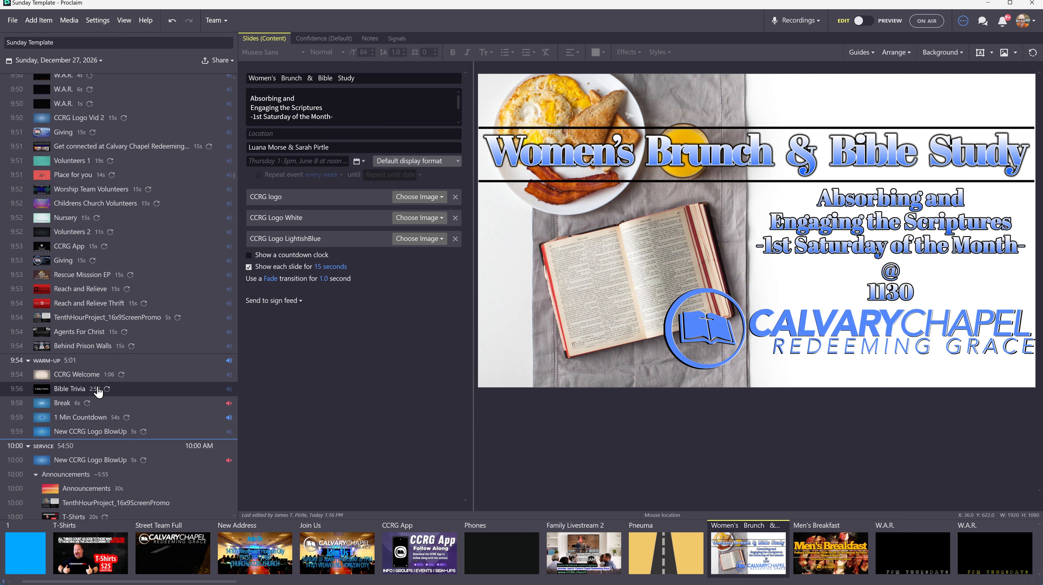
pyautogui.scroll(-2, 119, 383)
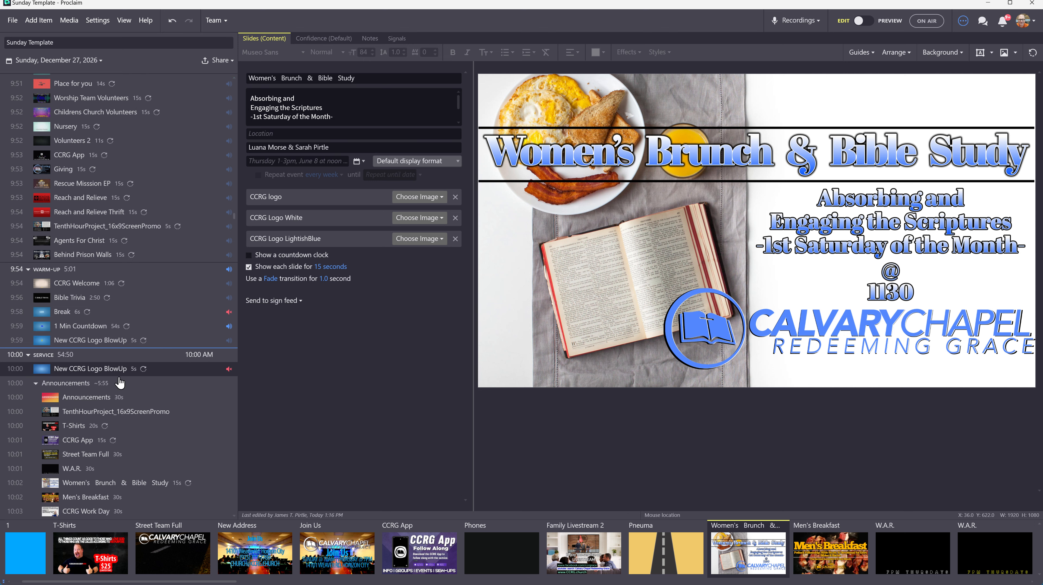
pyautogui.scroll(-2, 145, 396)
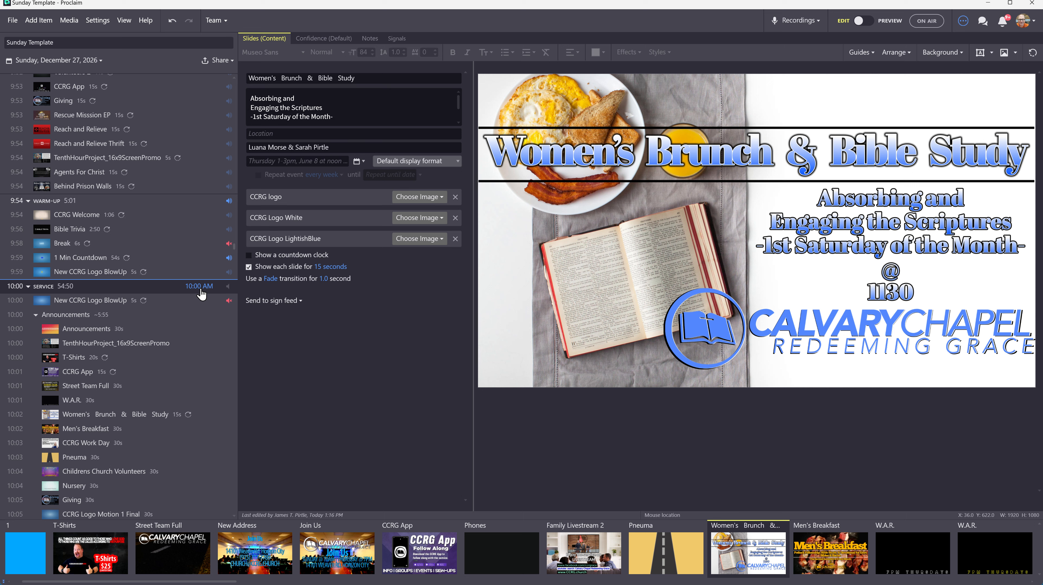
pyautogui.moveTo(199, 295)
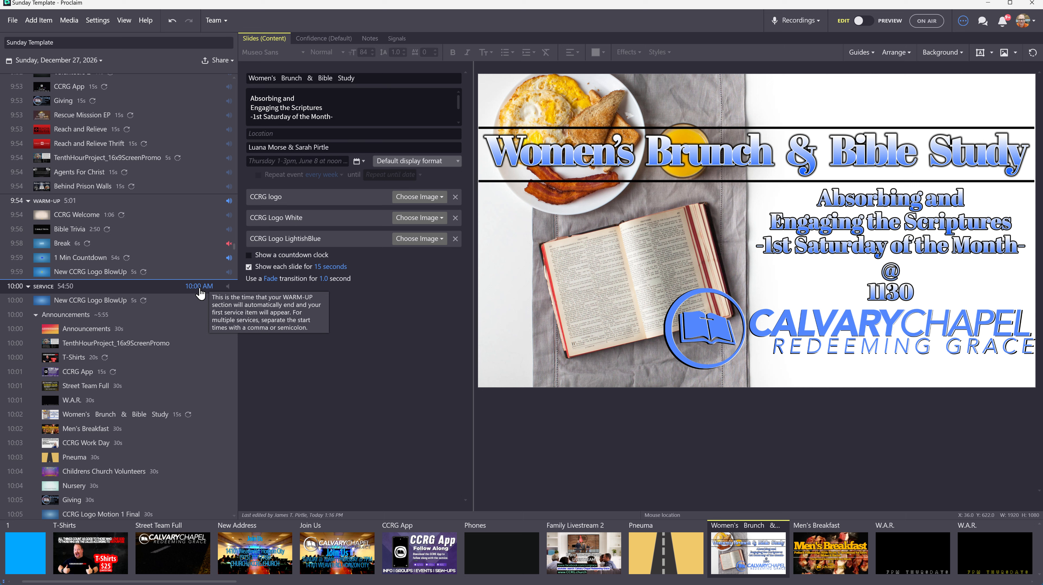
pyautogui.moveTo(63, 196)
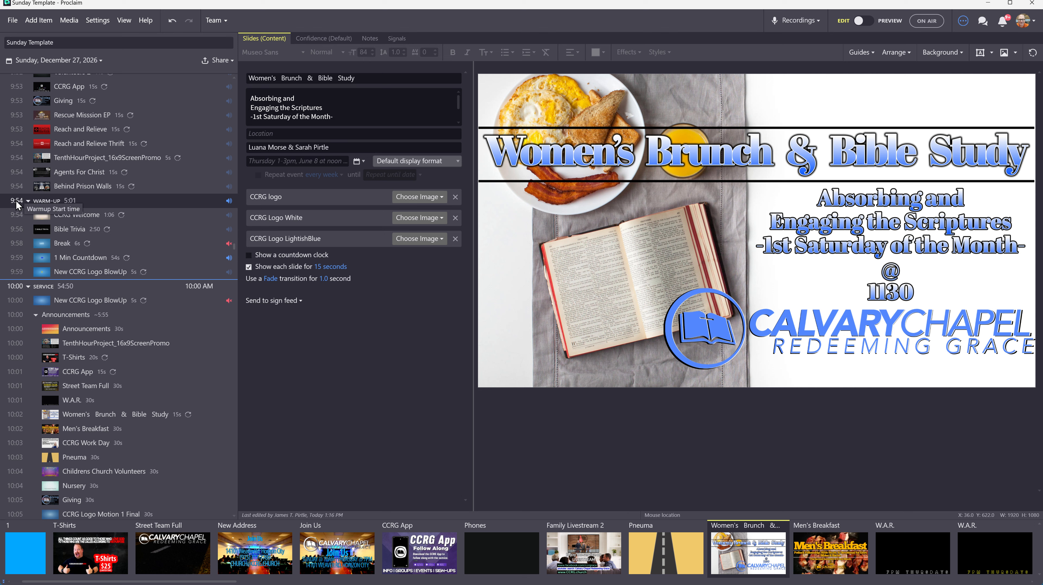
# Step: Look through the Pre-Service Loop items, from CCRG Logo 1 down to Behind Prison Walls
pyautogui.scroll(5, 123, 231)
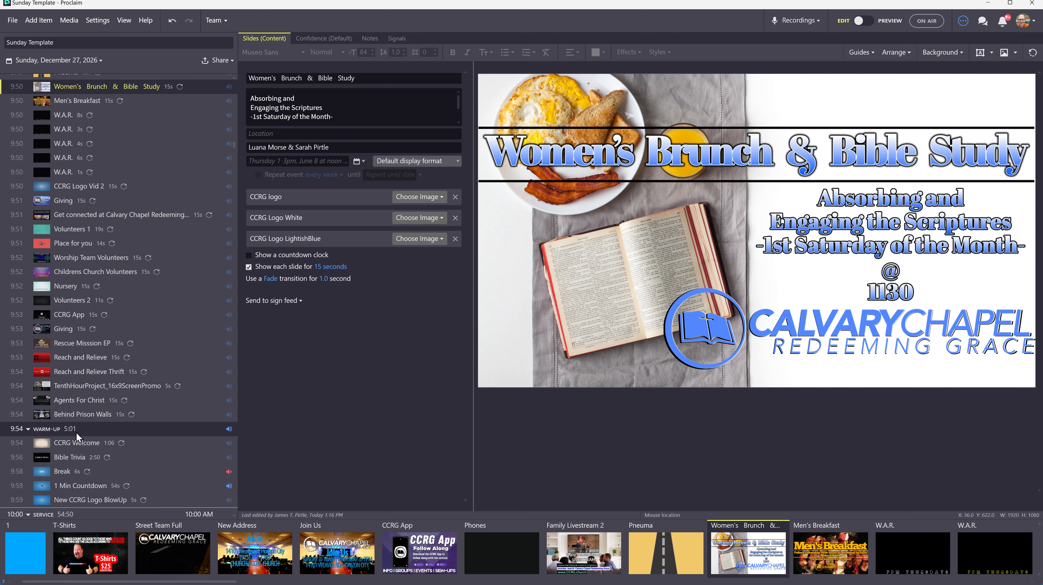
pyautogui.scroll(3, 86, 335)
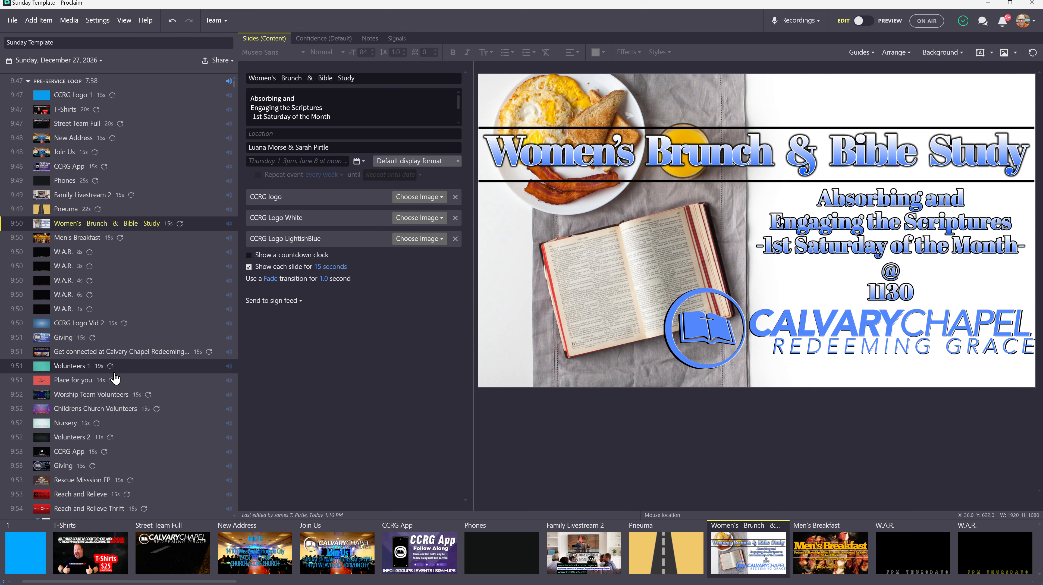
pyautogui.scroll(-5, 110, 380)
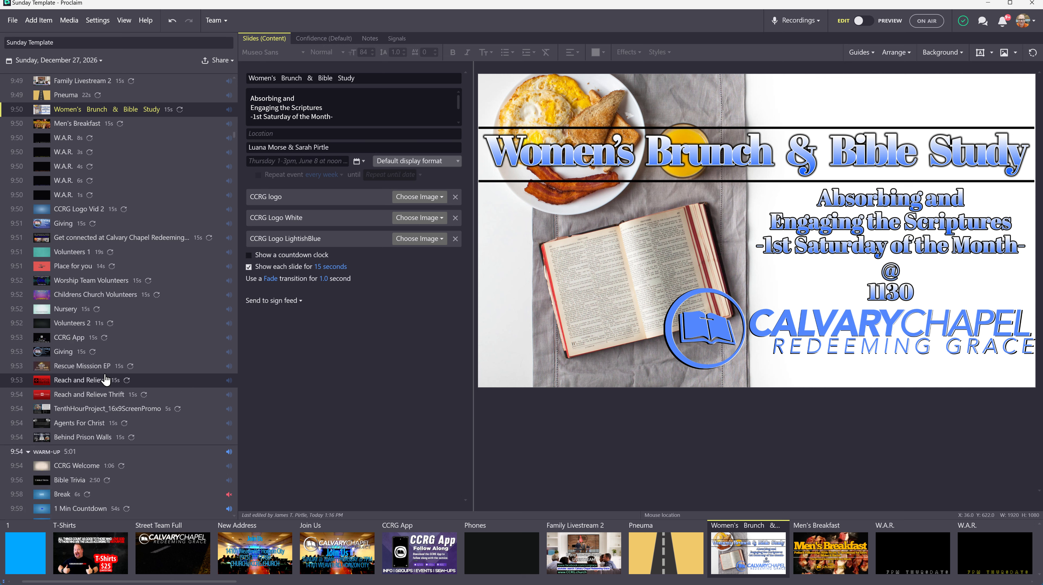
pyautogui.scroll(3, 98, 410)
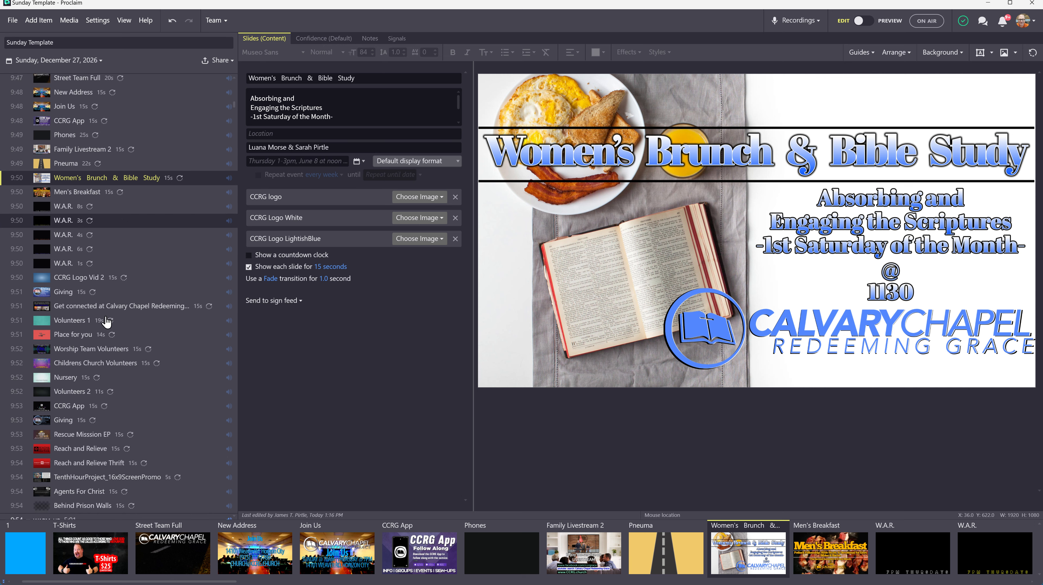
pyautogui.scroll(-1, 82, 472)
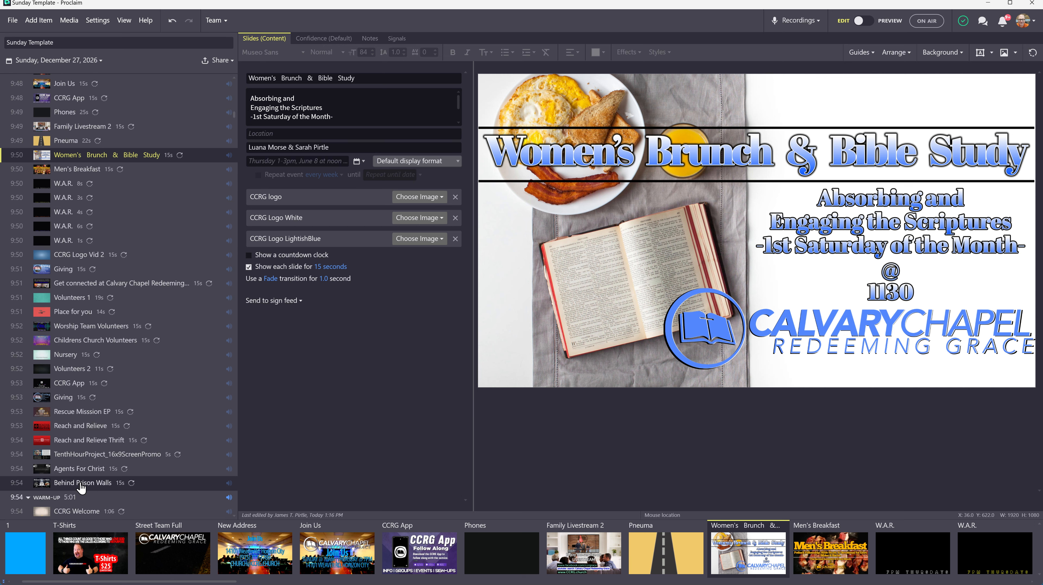
pyautogui.scroll(3, 82, 328)
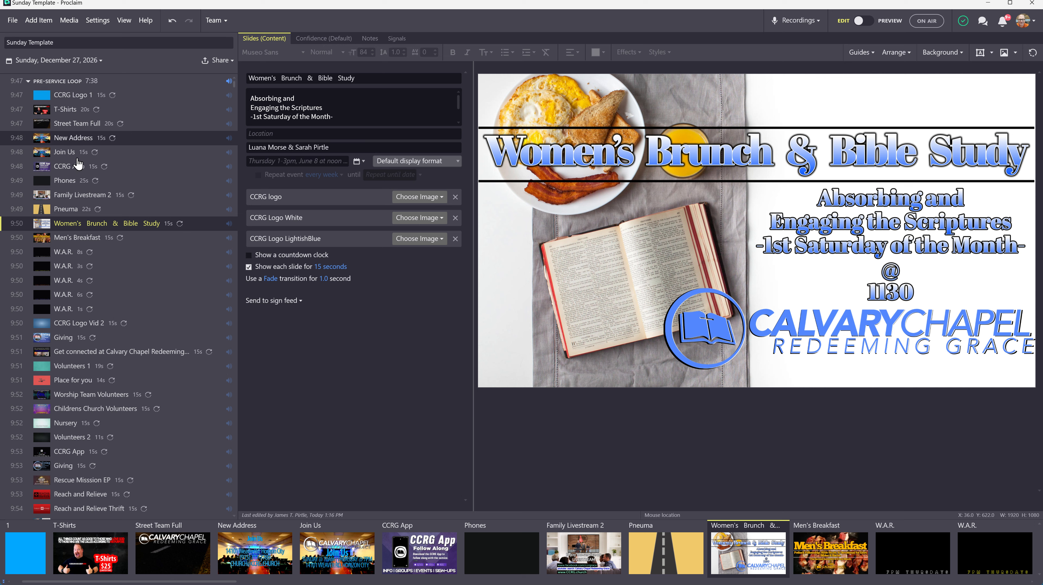
# Step: Review how the Pre-Service Loop leads through the Warm-Up items into the start of the Service section
pyautogui.scroll(-10, 110, 438)
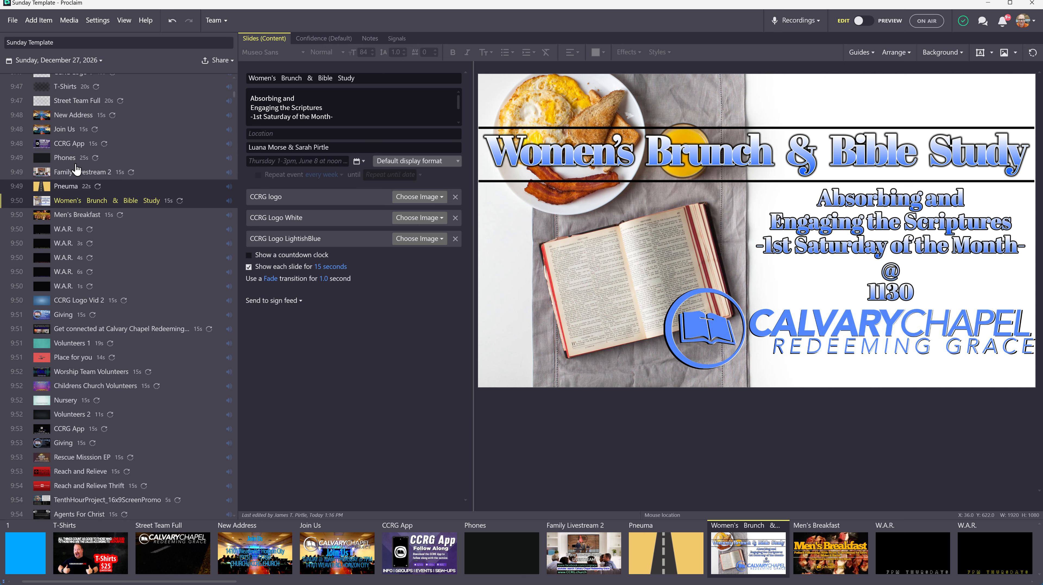
pyautogui.scroll(-1, 91, 199)
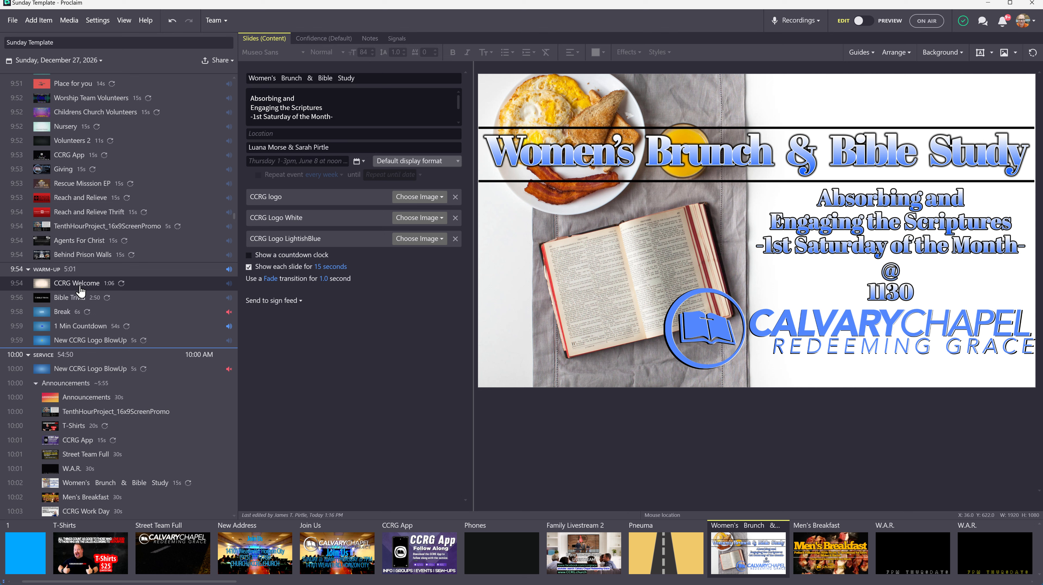
pyautogui.scroll(-2, 90, 289)
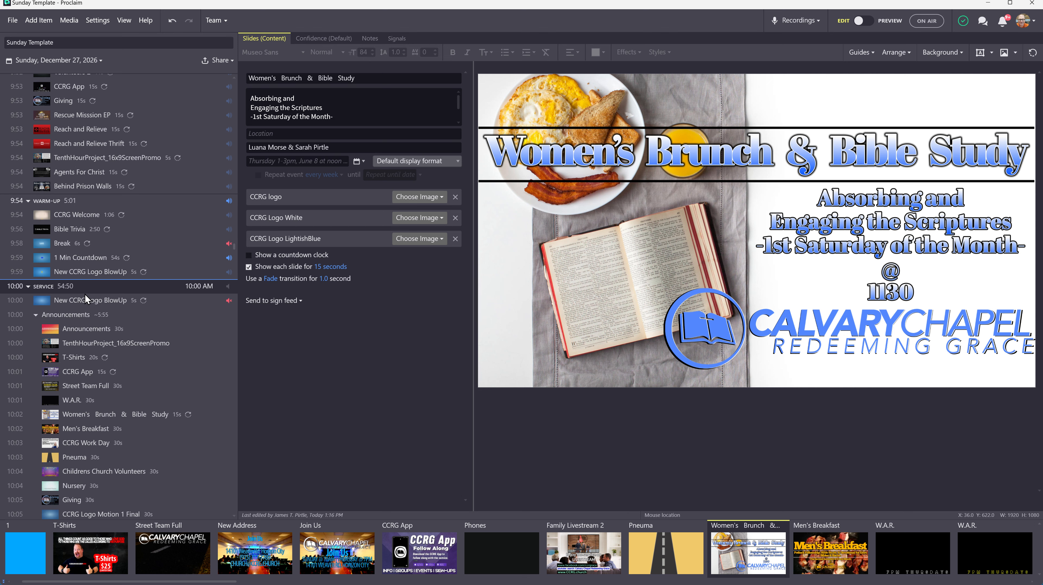
pyautogui.scroll(1, 83, 292)
pyautogui.scroll(3, 83, 290)
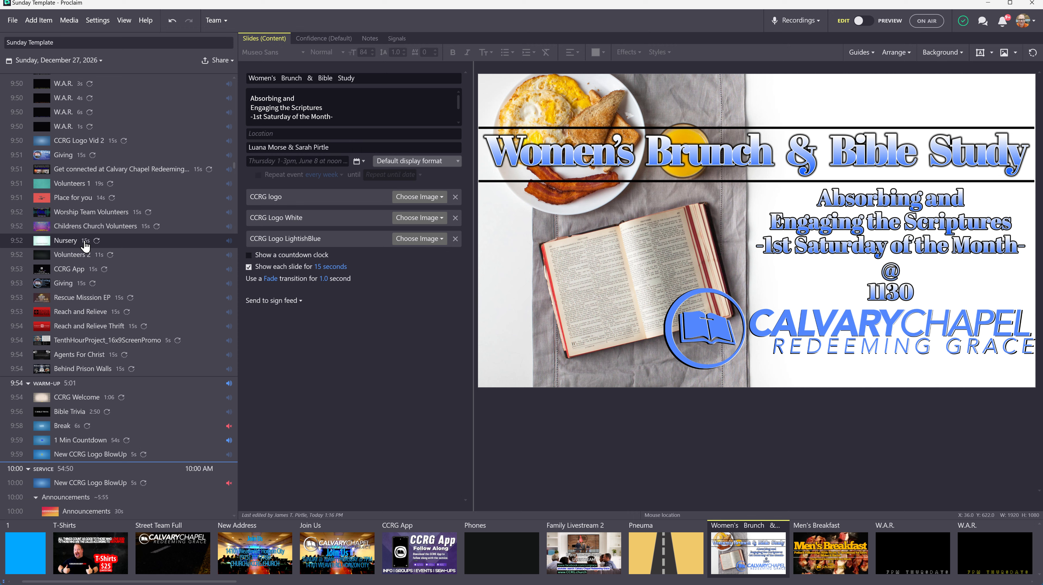
pyautogui.scroll(4, 84, 244)
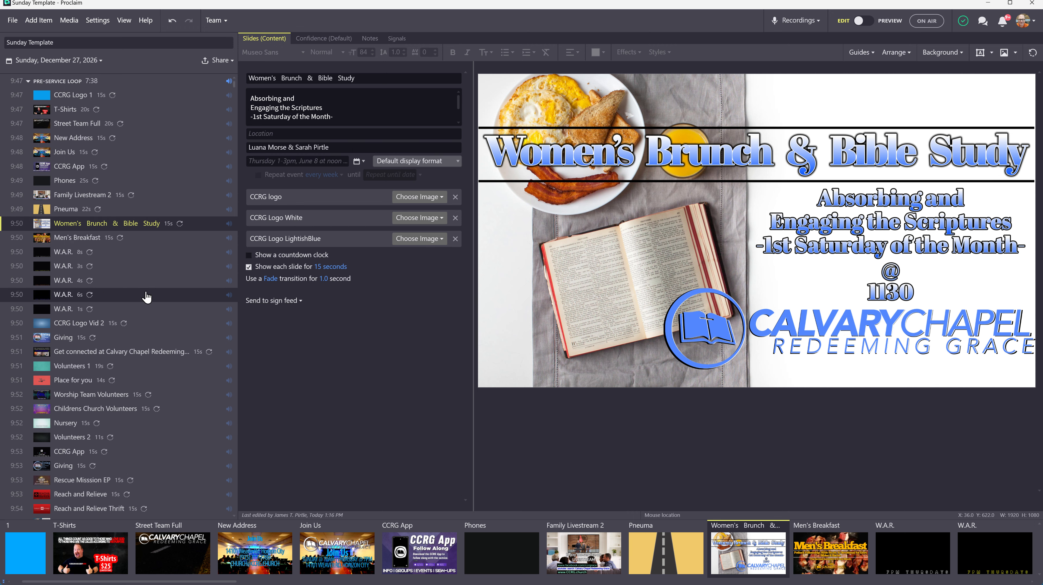
# Step: Examine the Service section's Announcements and BRB groups and compare them with the Pre-Service Loop items
pyautogui.scroll(-6, 99, 324)
pyautogui.scroll(-3, 98, 324)
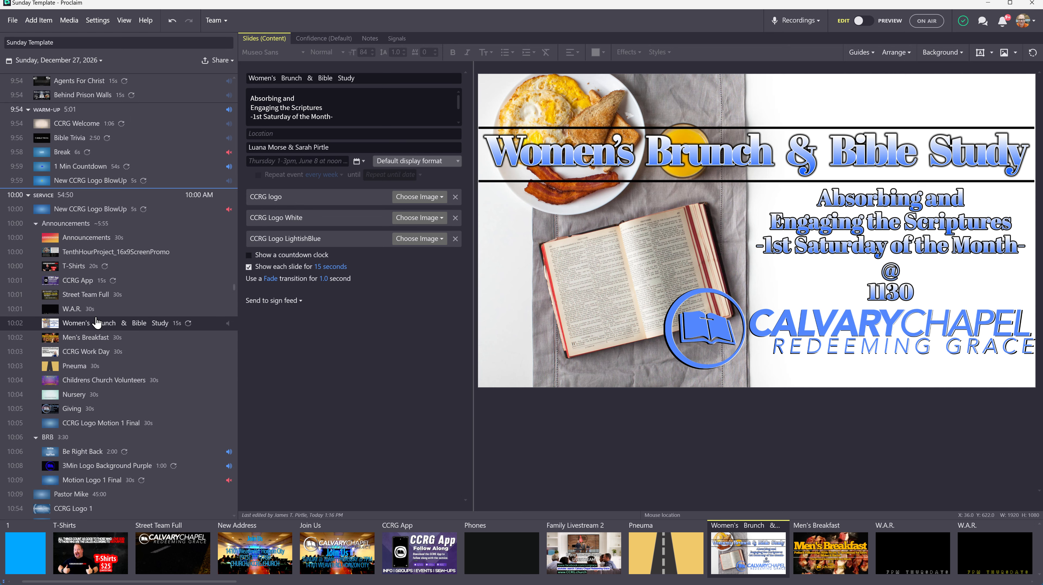
pyautogui.scroll(-2, 95, 322)
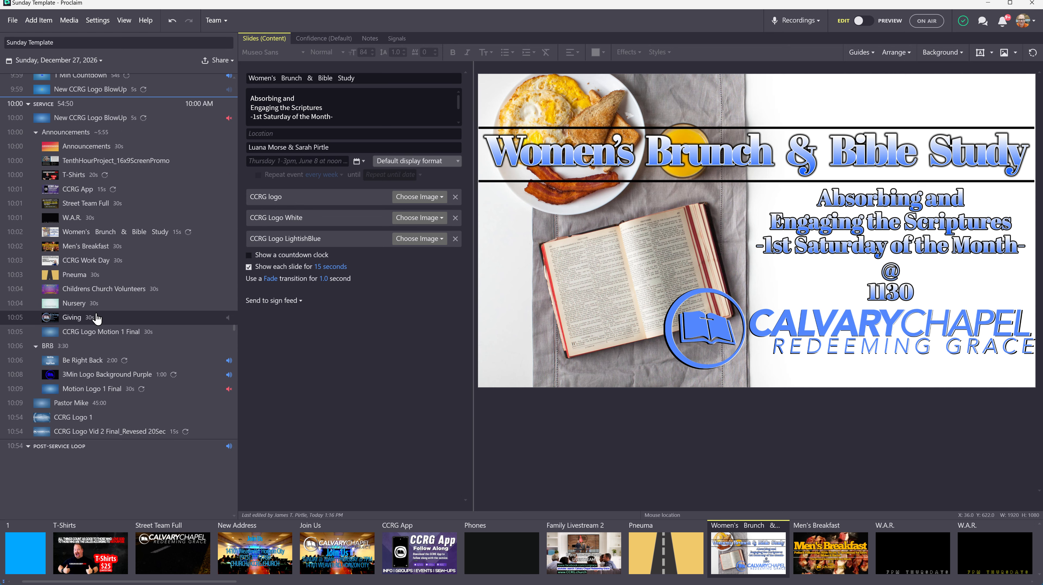
pyautogui.scroll(2, 97, 319)
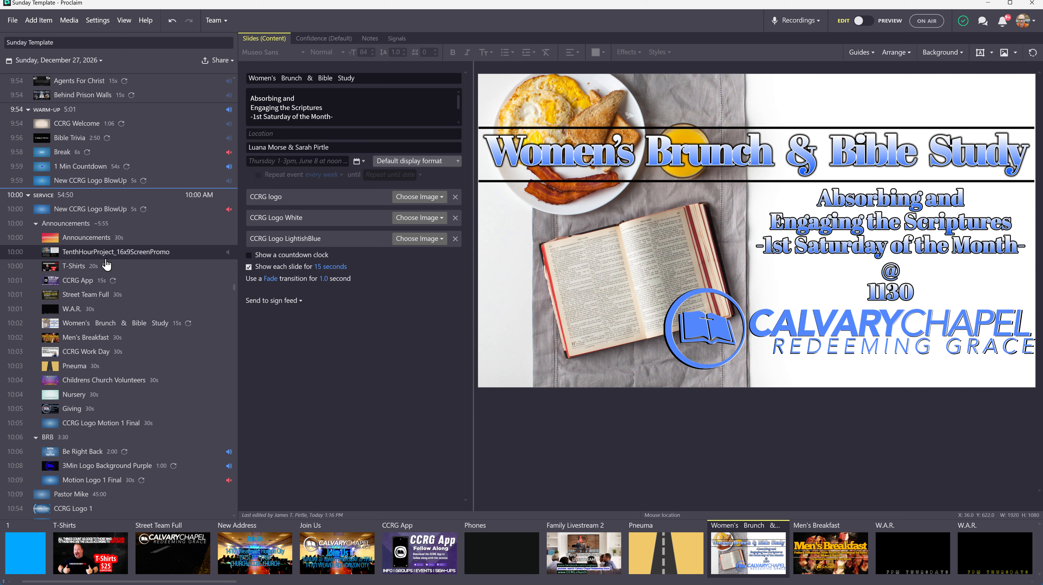
pyautogui.scroll(-2, 106, 265)
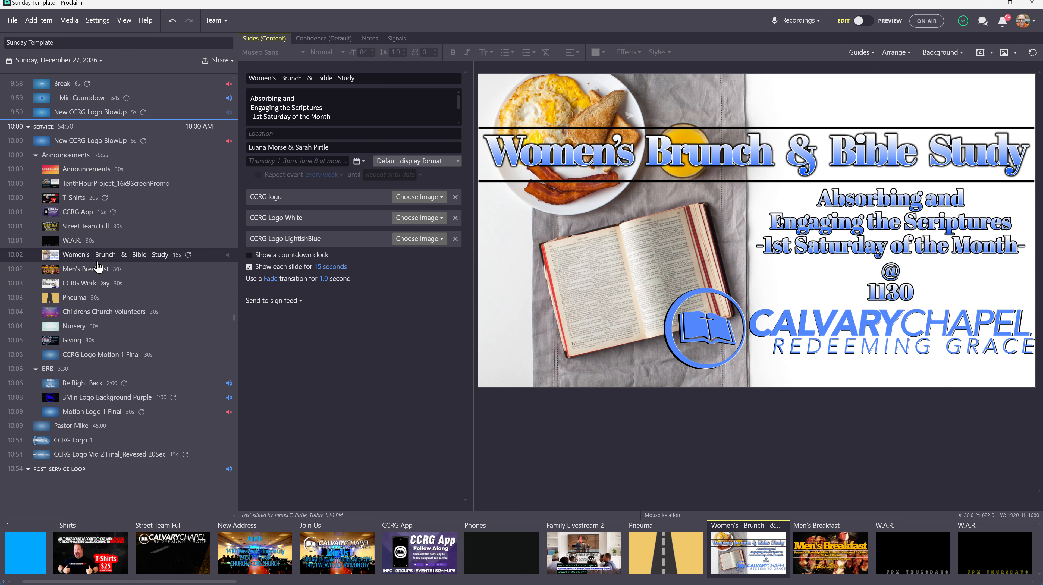
pyautogui.scroll(5, 115, 389)
pyautogui.scroll(10, 117, 383)
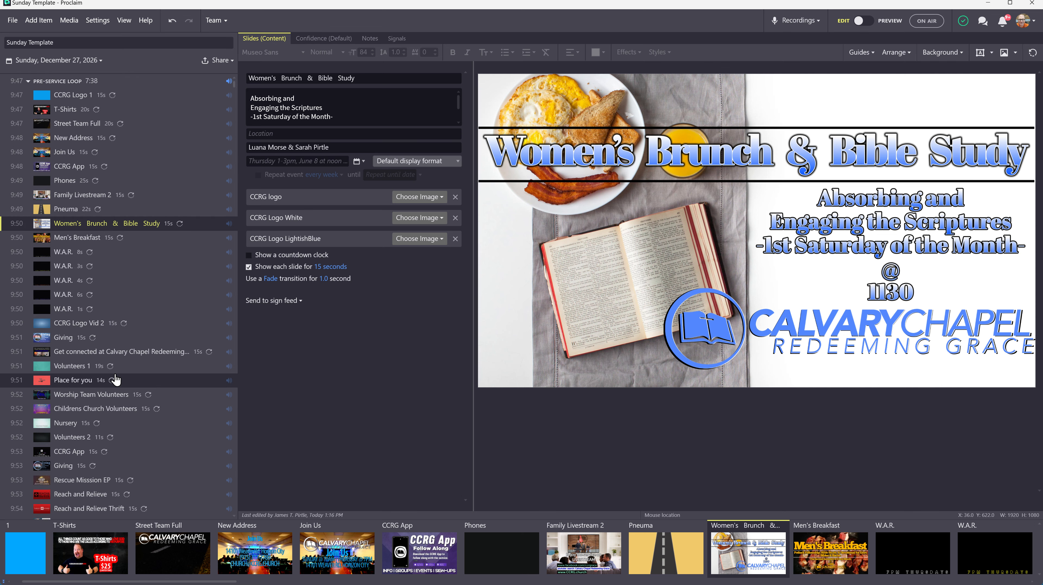
pyautogui.scroll(-15, 117, 379)
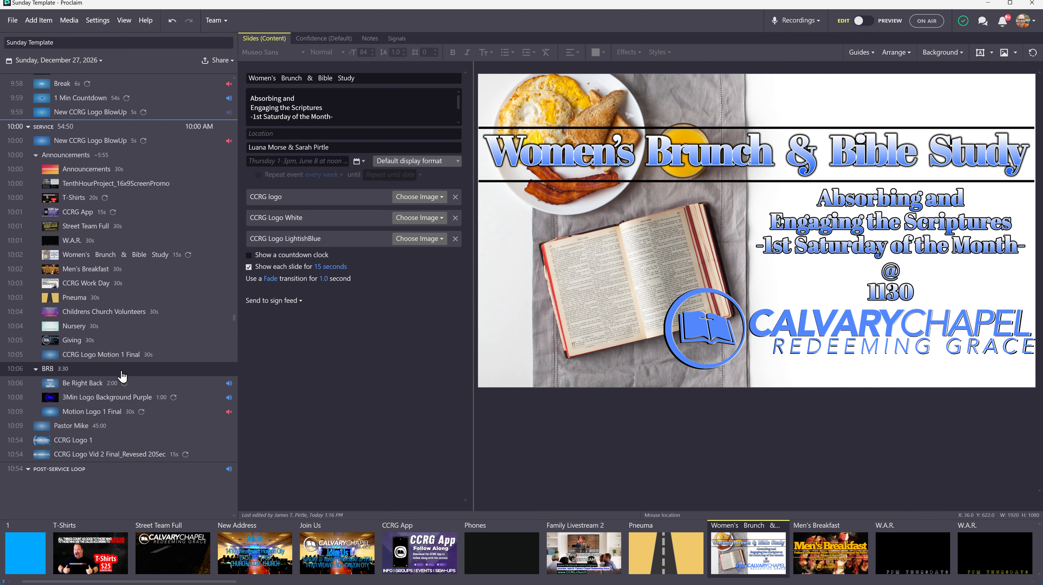
pyautogui.scroll(10, 121, 376)
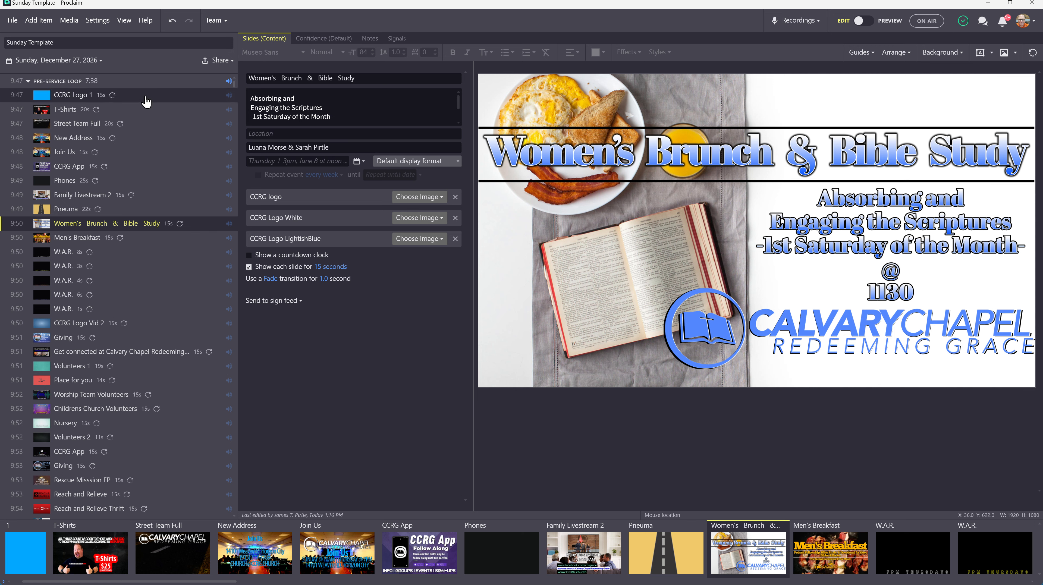
# Step: Duplicate the Sunday Template presentation and set the copy's date to Sunday, July 28, 2024
pyautogui.click(13, 23)
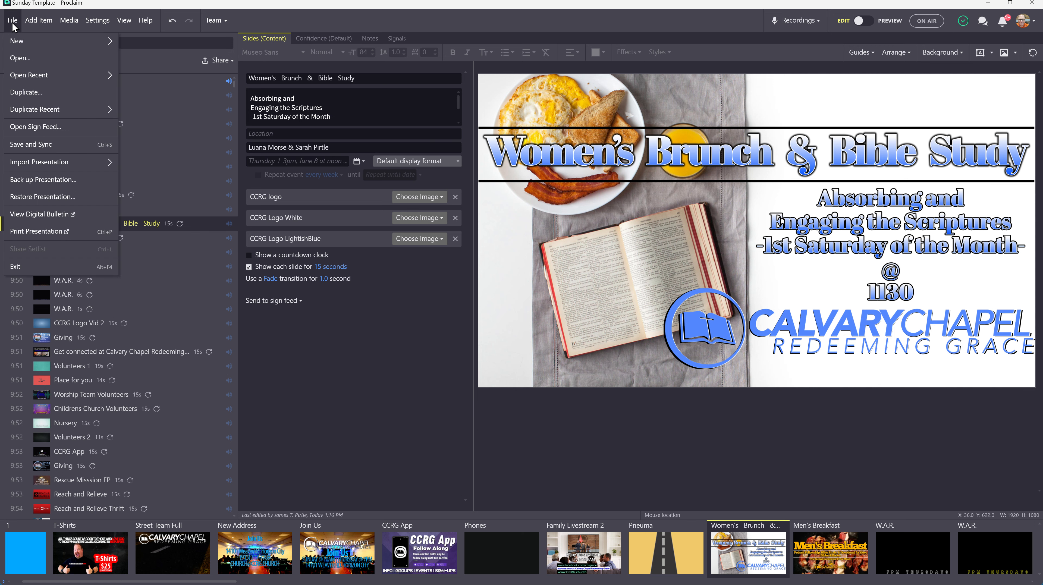
pyautogui.click(33, 92)
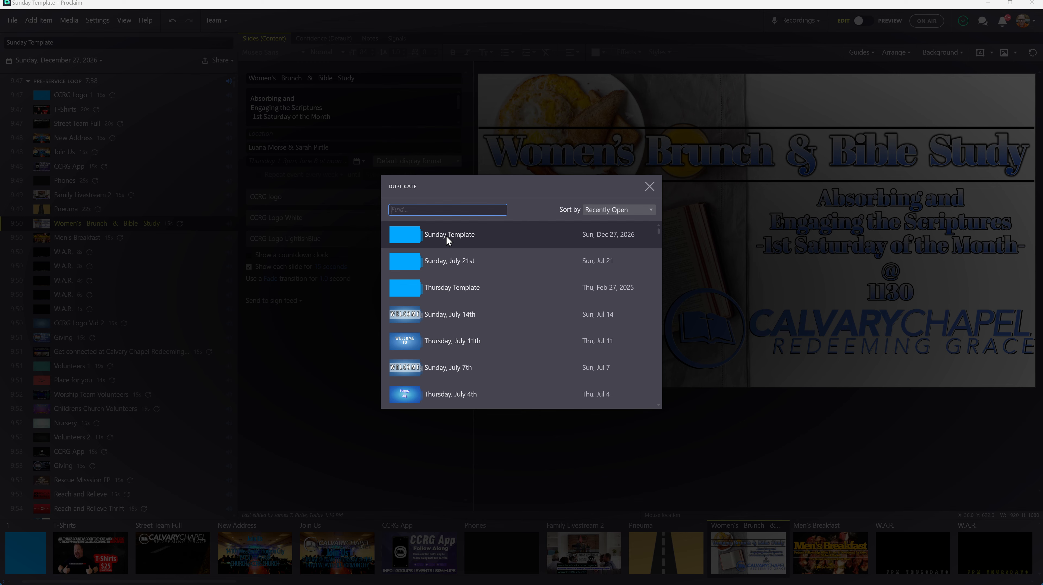
pyautogui.click(446, 237)
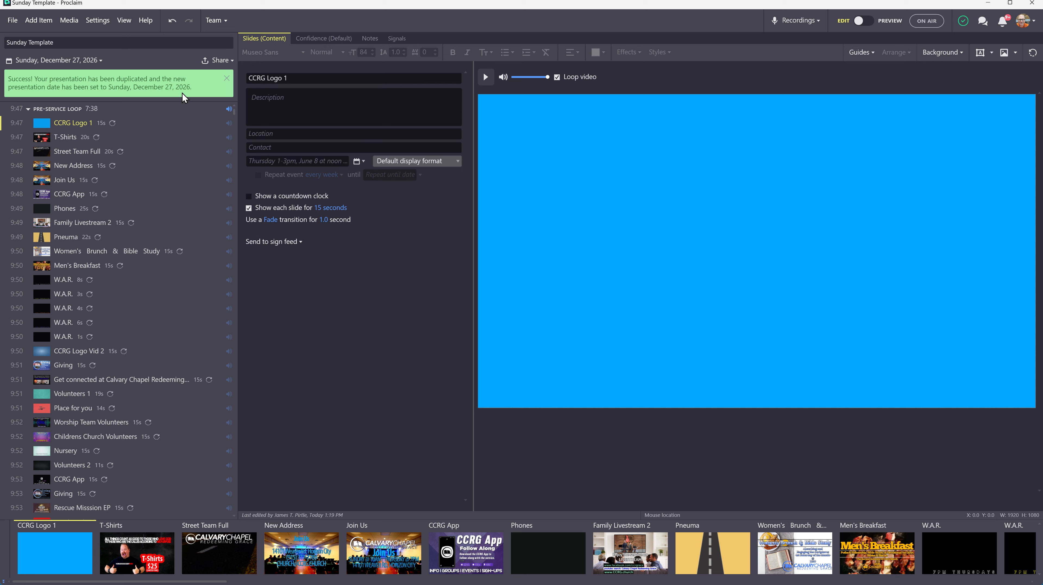
pyautogui.click(227, 79)
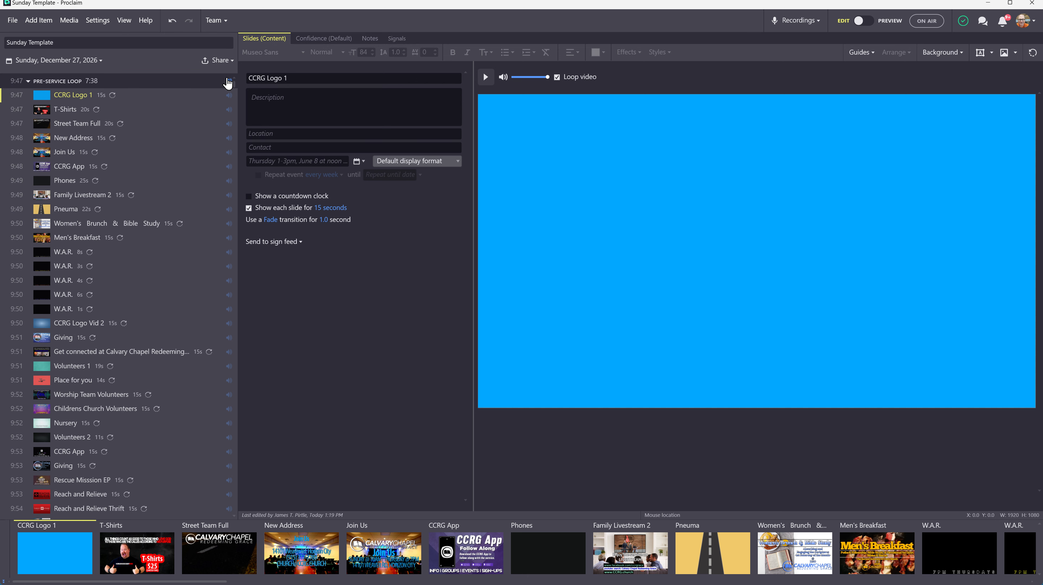
pyautogui.click(100, 60)
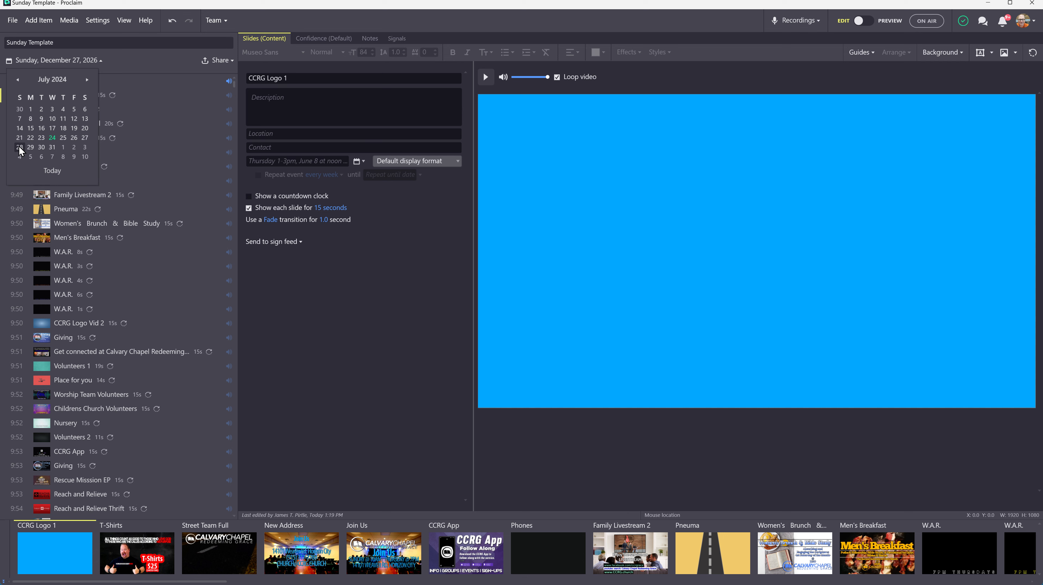
pyautogui.click(19, 147)
# Step: Rename the duplicated presentation as "Sunday, July 28th"
pyautogui.click(103, 40)
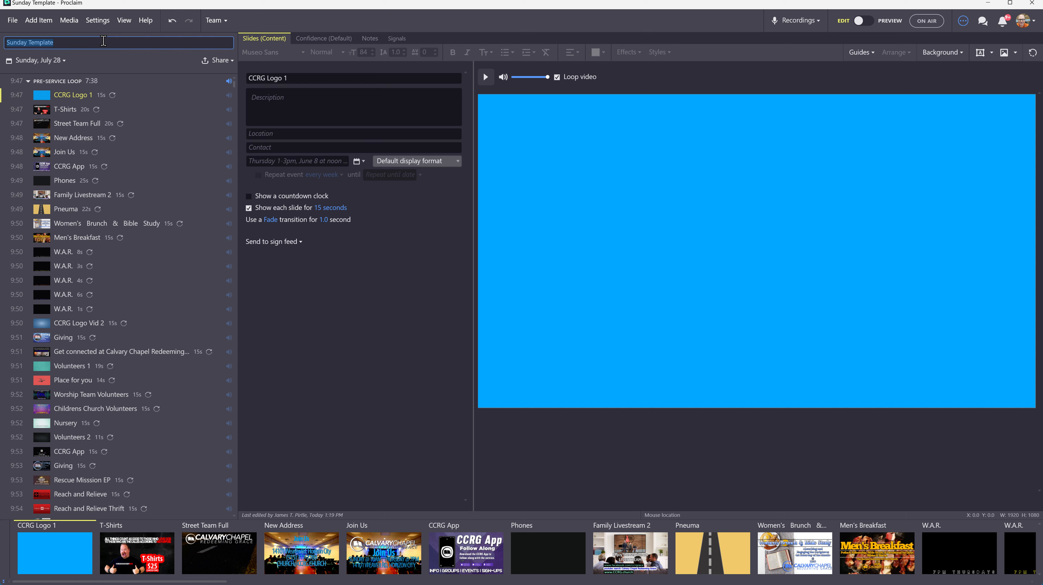
pyautogui.click(105, 41)
pyautogui.press('BackSpace')
pyautogui.press('BackSpace')
pyautogui.press('BackSpace')
pyautogui.press('BackSpace')
pyautogui.press('BackSpace')
pyautogui.press('BackSpace')
pyautogui.press('BackSpace')
pyautogui.press('BackSpace')
pyautogui.write(', July 28th')
pyautogui.press('Return')
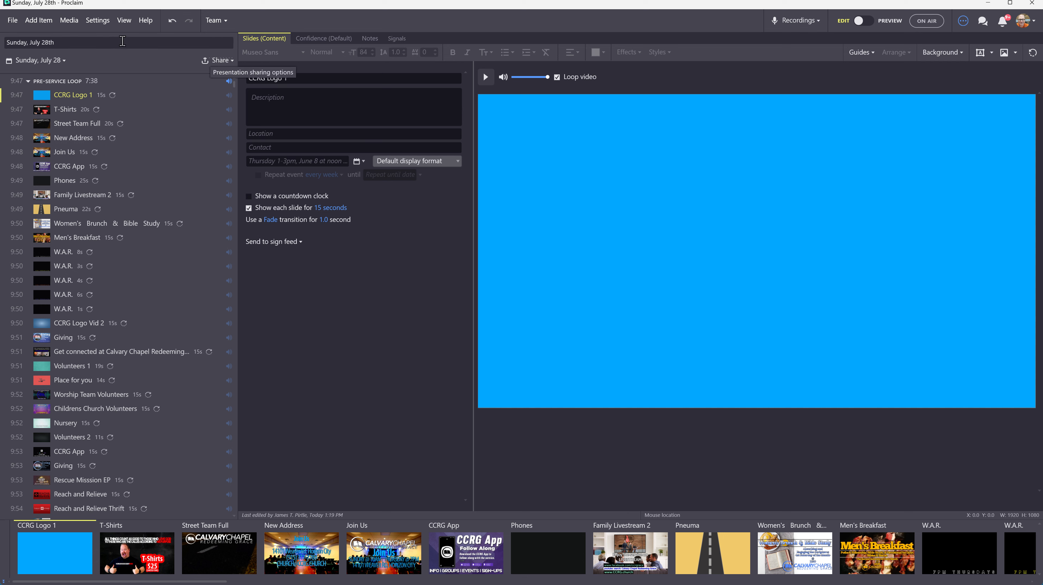
pyautogui.click(122, 41)
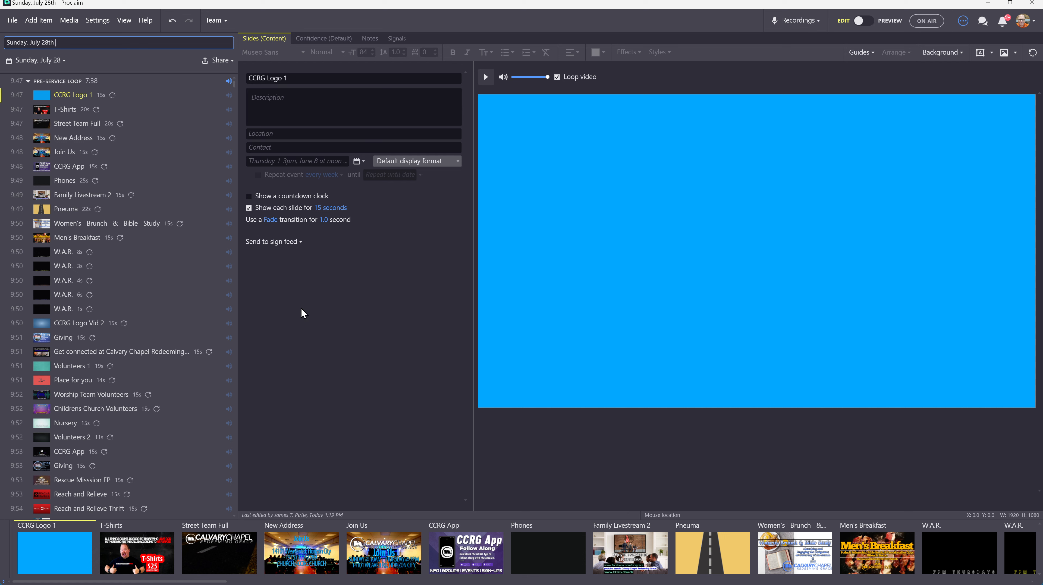
# Step: Add TEST to the end of the presentation's name, making it "Sunday, July 28th TEST"
pyautogui.write('Test')
pyautogui.press('BackSpace')
pyautogui.press('BackSpace')
pyautogui.press('BackSpace')
pyautogui.press('BackSpace')
pyautogui.write('TEST')
pyautogui.press('Return')
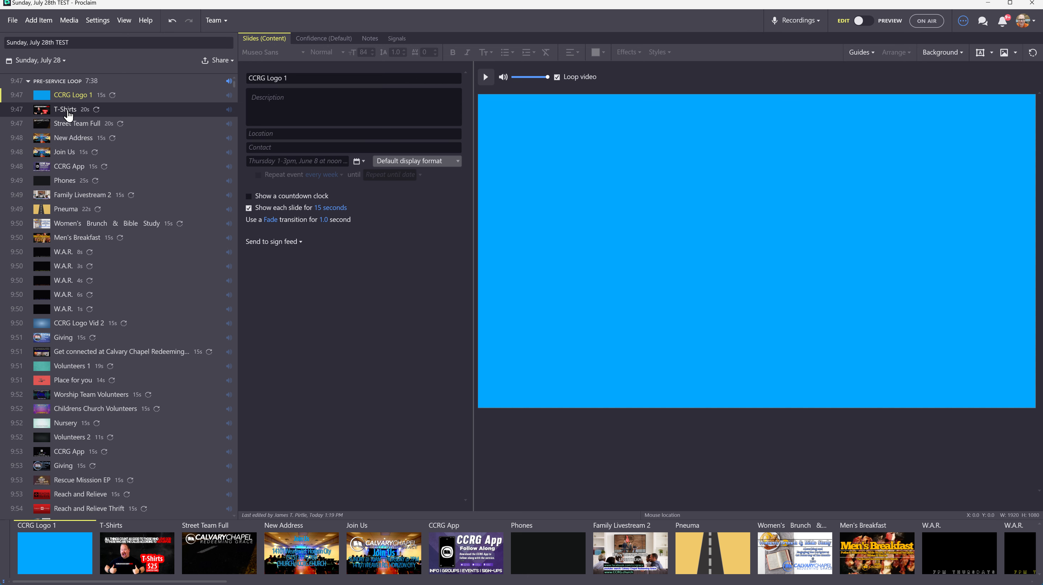
# Step: Create linked items in the Post-Service Loop for all Pre-Service Loop announcements, from CCRG Logo 1 through Behind Prison Walls
pyautogui.scroll(-15, 61, 135)
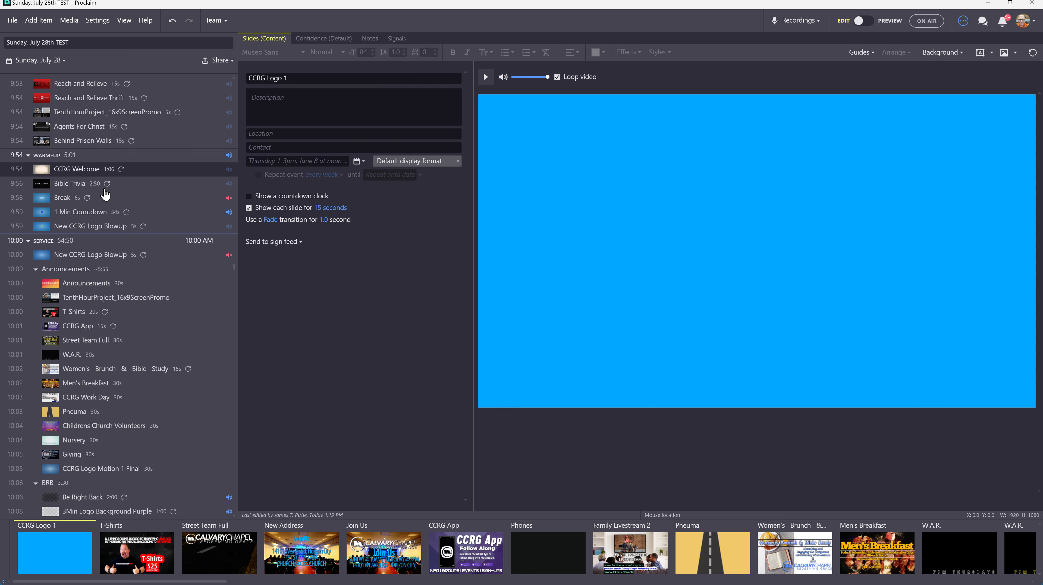
pyautogui.scroll(-1, 115, 197)
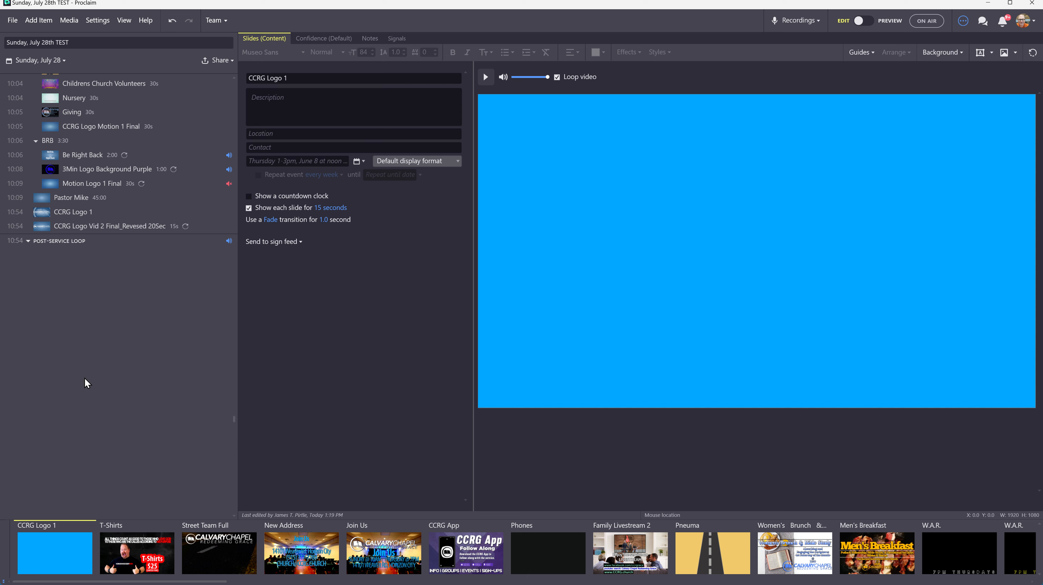
pyautogui.scroll(15, 101, 390)
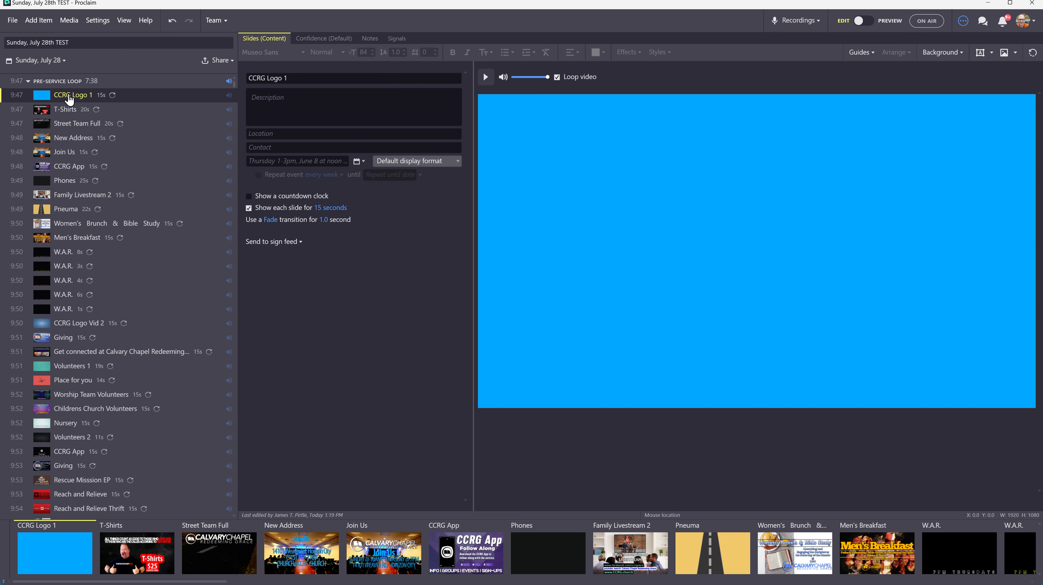
pyautogui.press('Down')
pyautogui.press('Up')
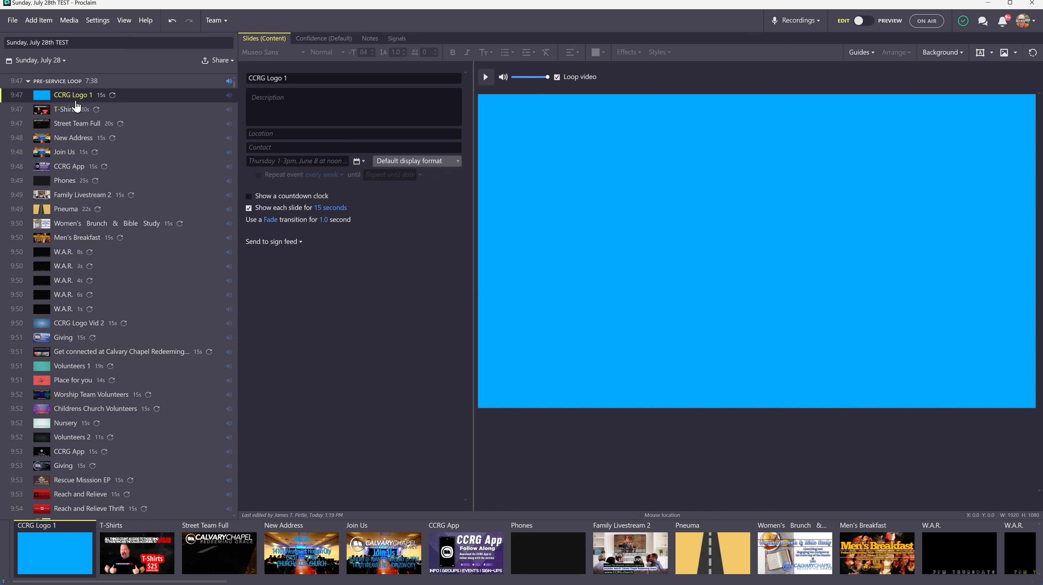
pyautogui.scroll(-3, 78, 136)
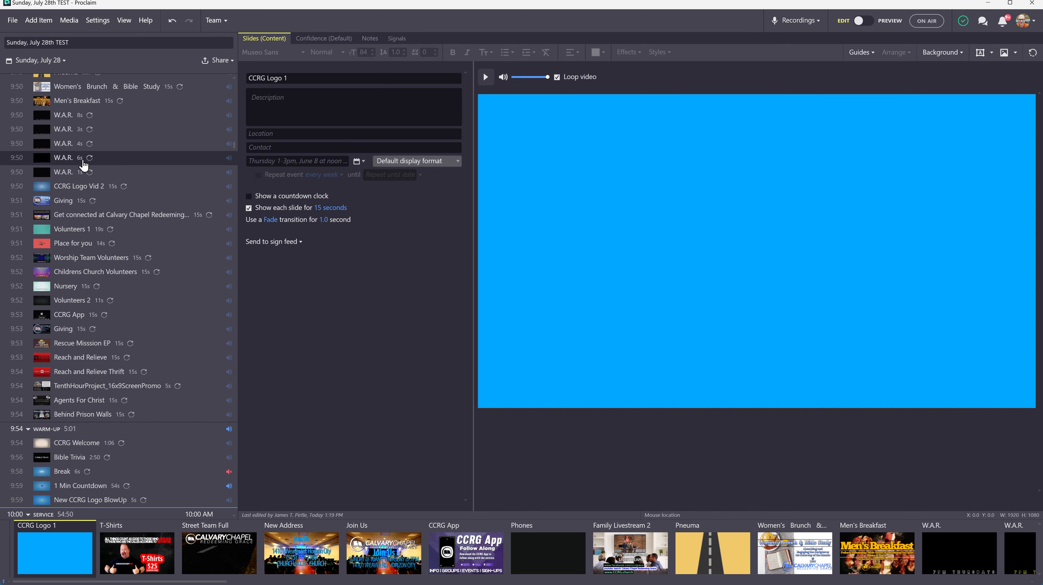
pyautogui.scroll(-2, 83, 164)
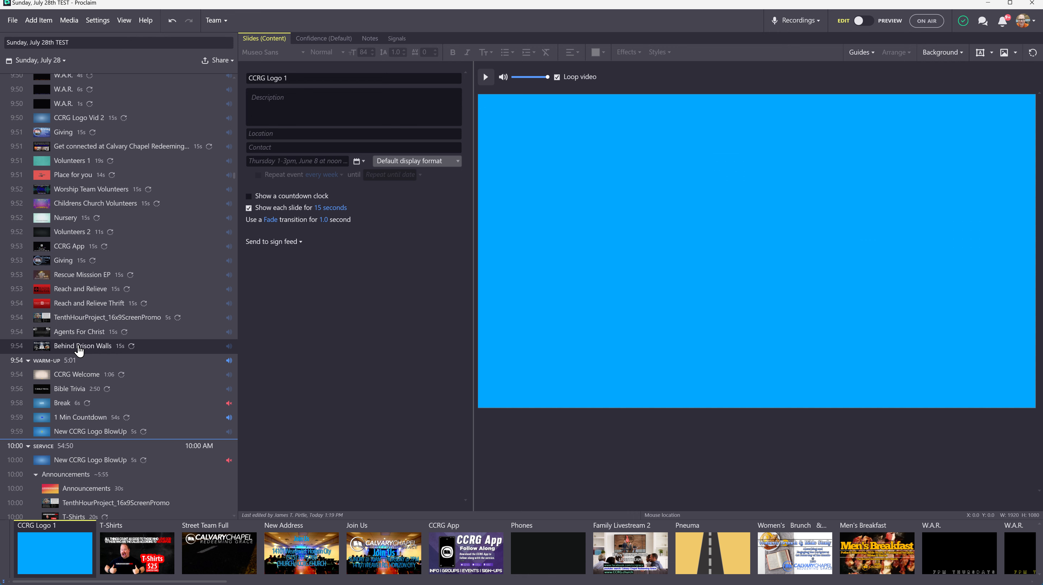
pyautogui.keyDown('shift'); pyautogui.click(79, 349); pyautogui.keyUp('shift')
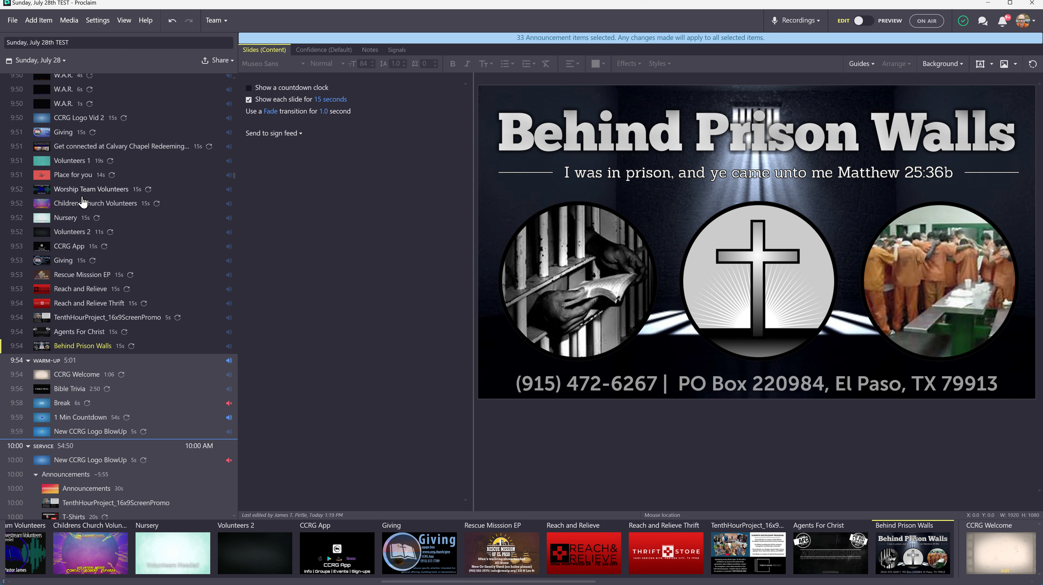
pyautogui.rightClick(72, 189)
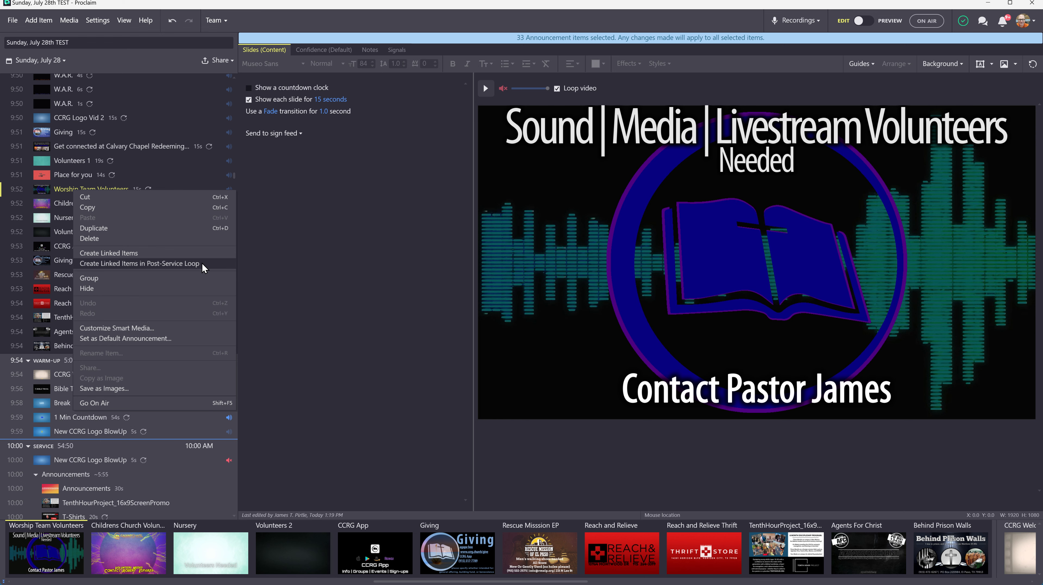
pyautogui.click(131, 264)
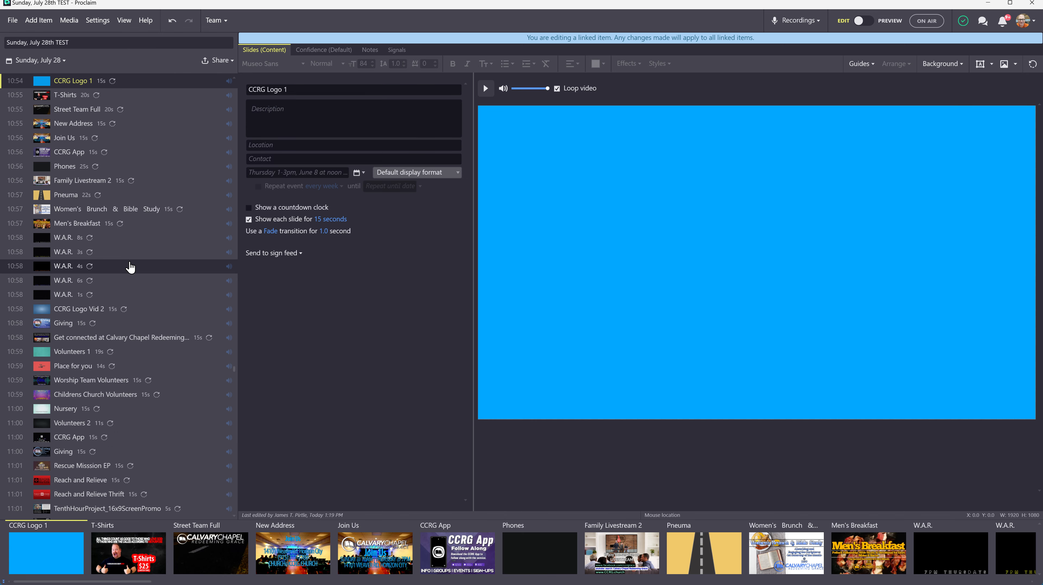
# Step: Examine the linked announcements in the Post-Service Loop and compare them with those in the Pre-Service Loop
pyautogui.scroll(1, 130, 268)
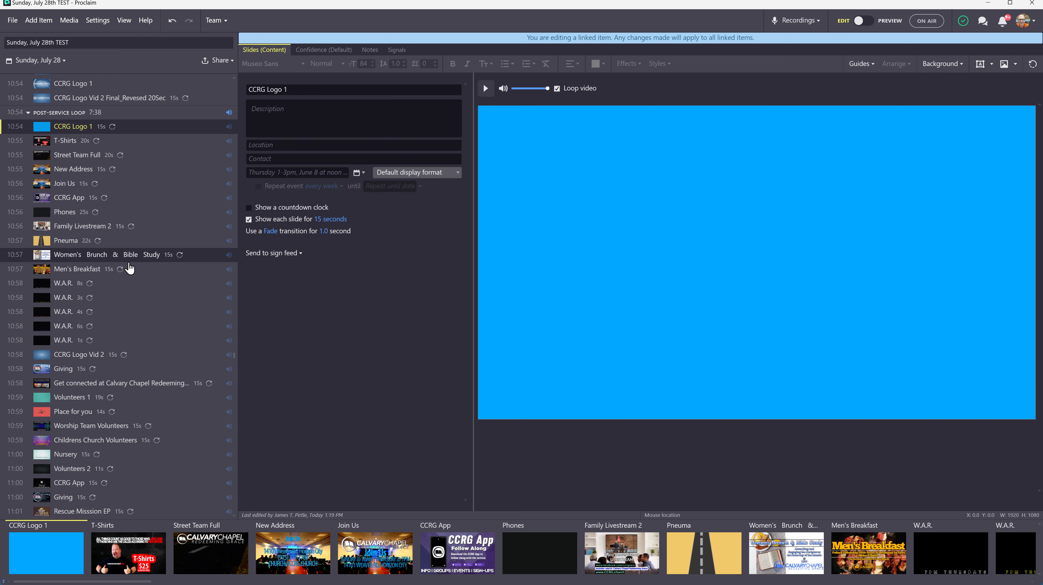
pyautogui.scroll(1, 60, 158)
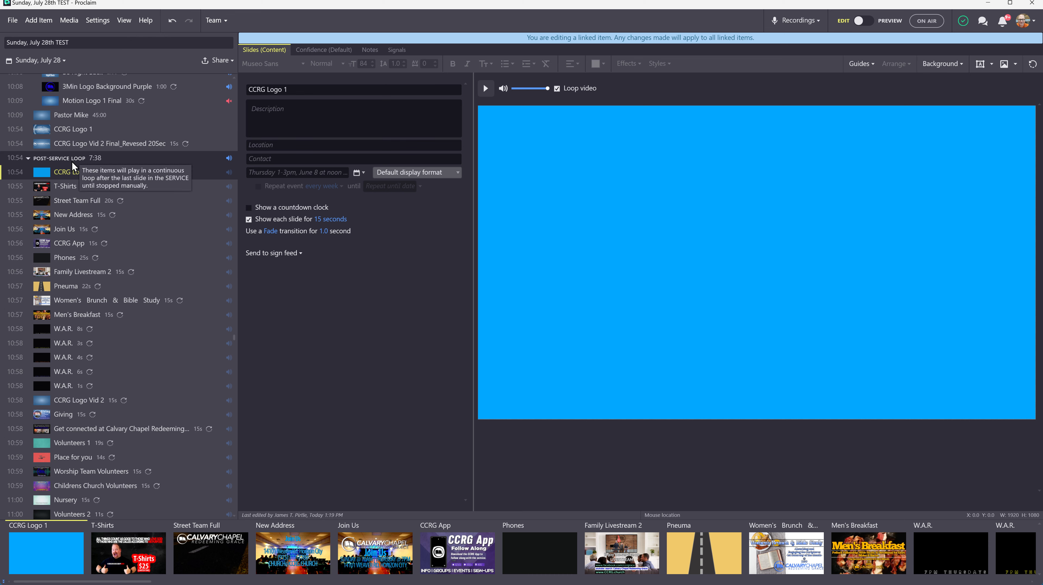
pyautogui.scroll(-4, 95, 226)
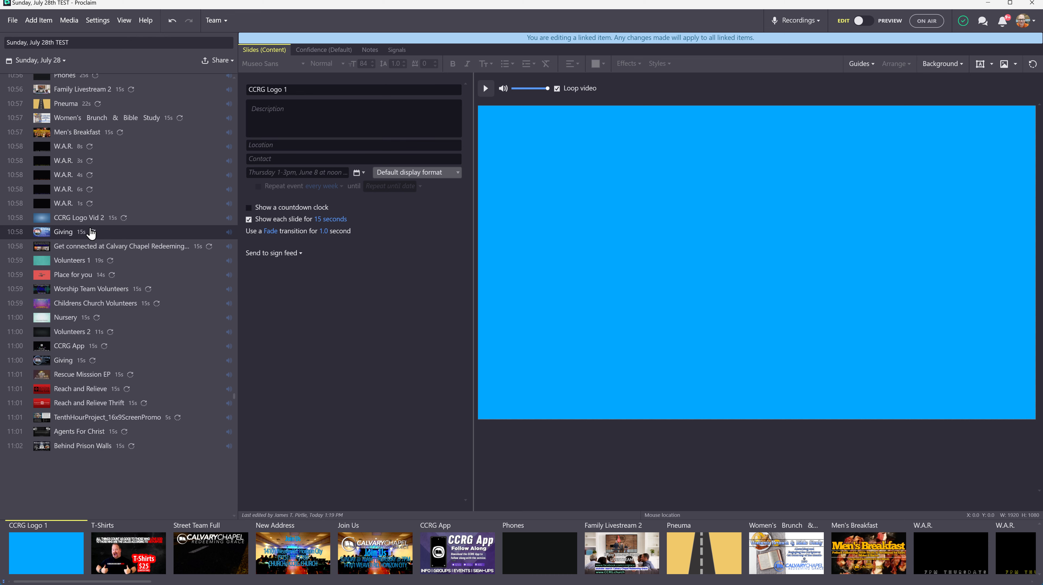
pyautogui.scroll(-3, 96, 232)
pyautogui.scroll(5, 98, 232)
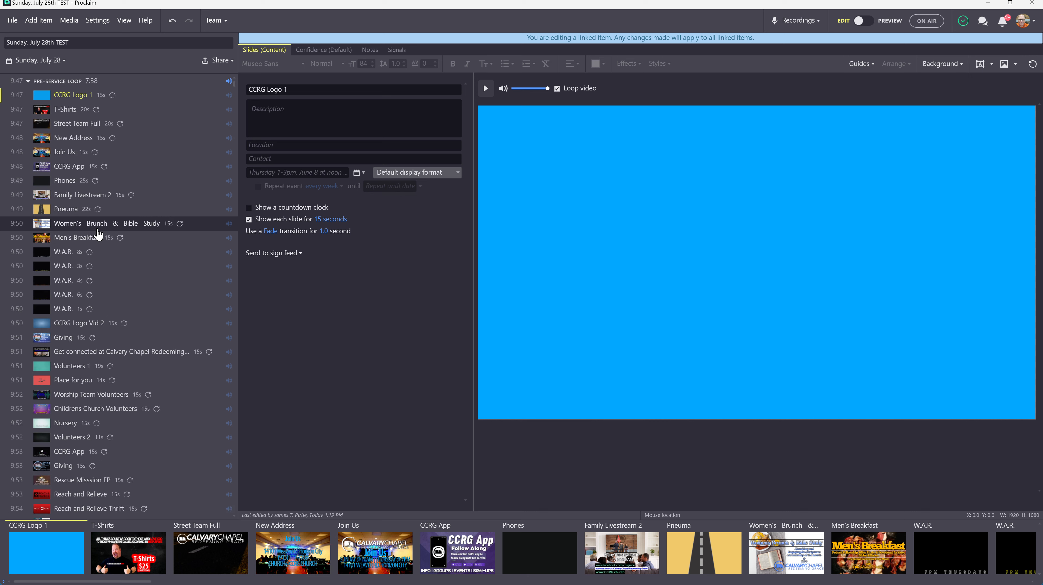
pyautogui.scroll(-6, 105, 154)
pyautogui.scroll(-20, 105, 191)
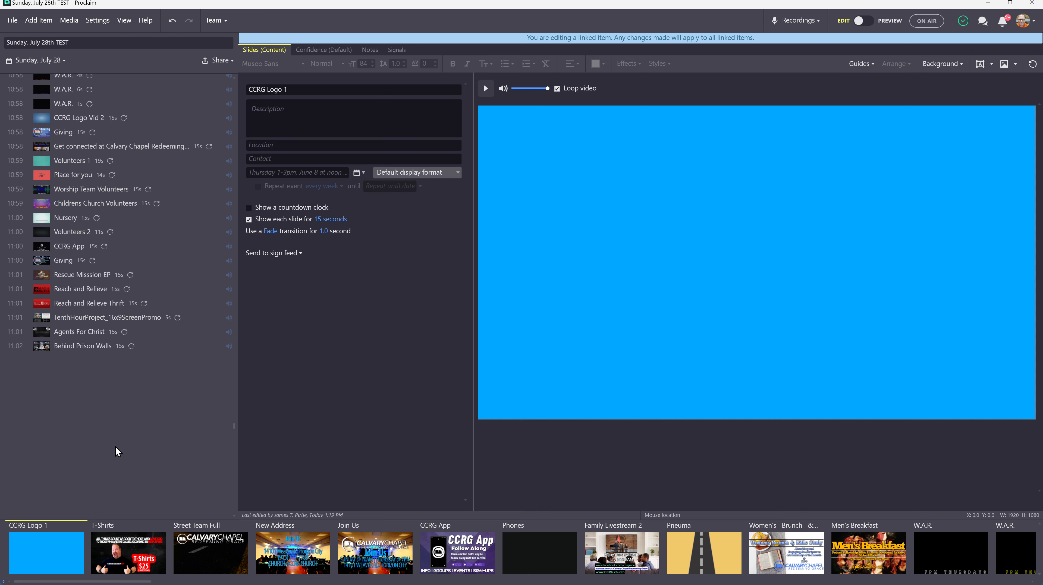
pyautogui.scroll(2, 131, 439)
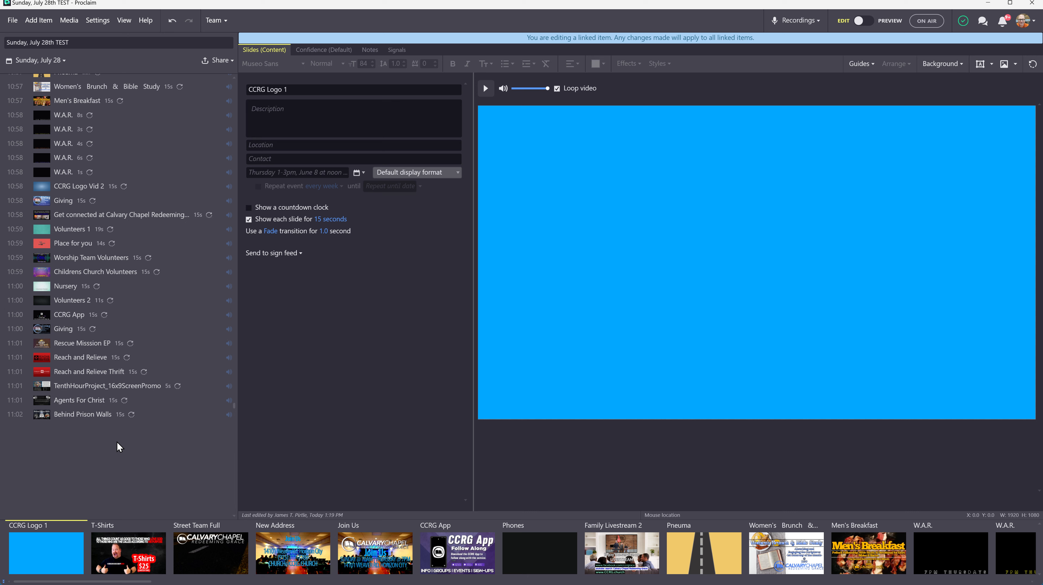
pyautogui.scroll(2, 116, 442)
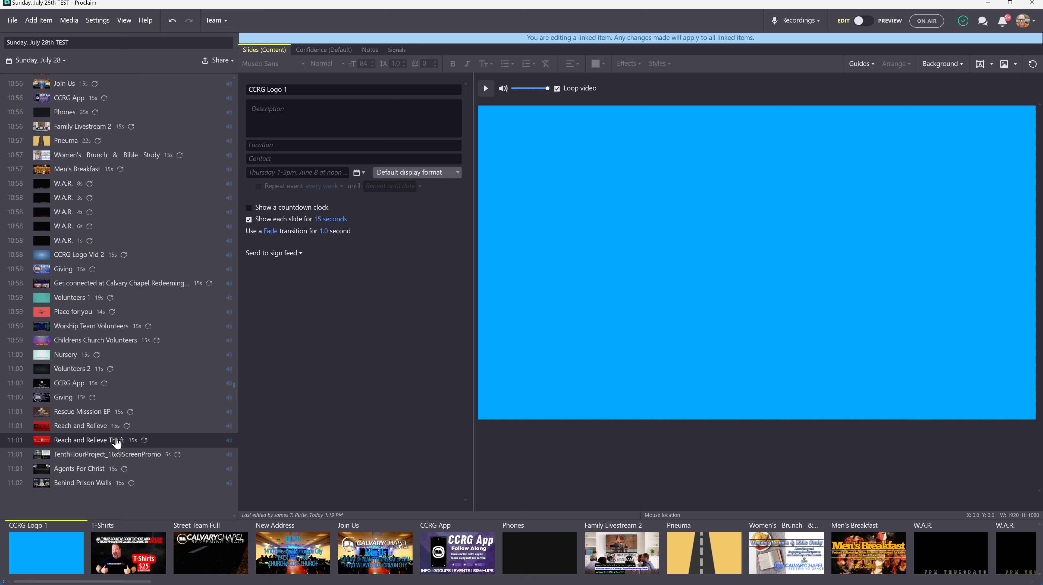
pyautogui.scroll(2, 121, 244)
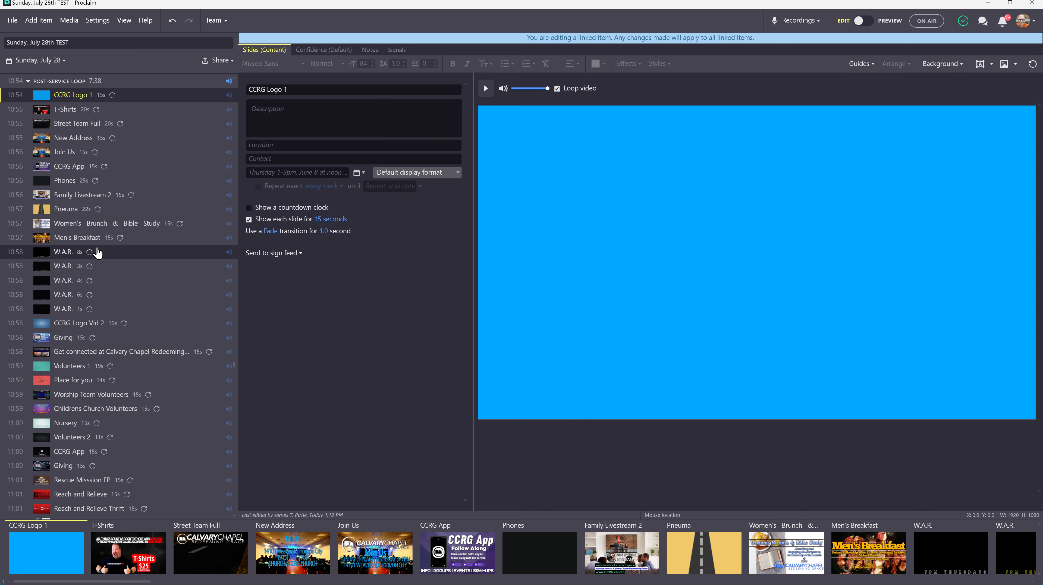
# Step: Preview the Phones video in the Post-Service Loop and delete that item from the loop
pyautogui.click(66, 181)
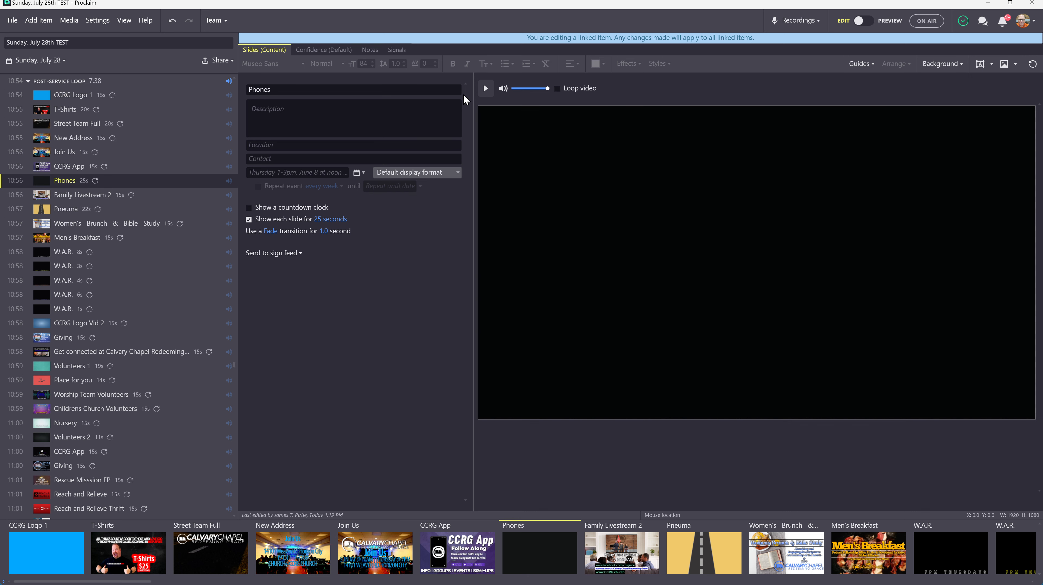
pyautogui.click(486, 89)
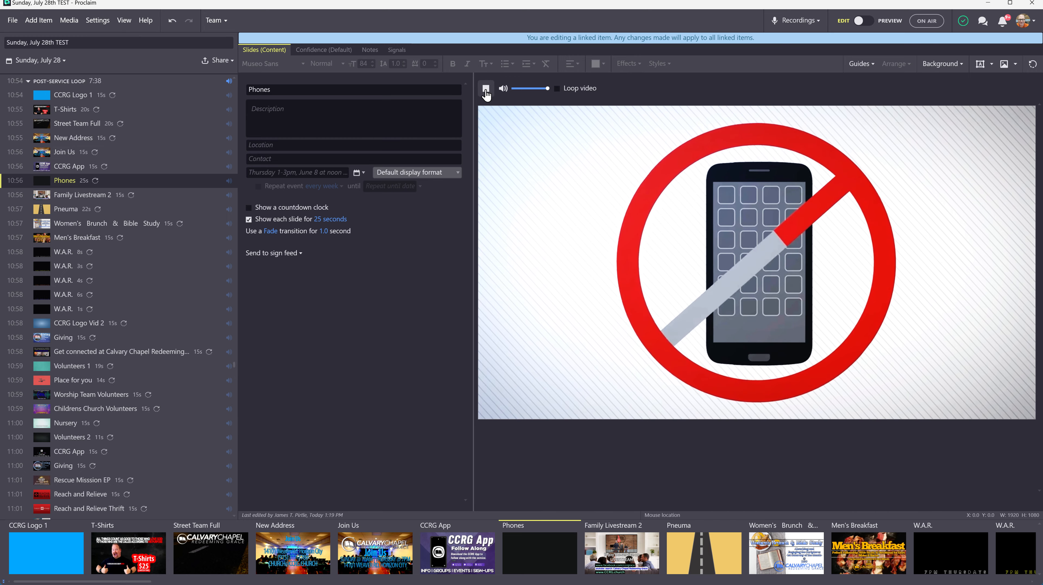
pyautogui.click(486, 88)
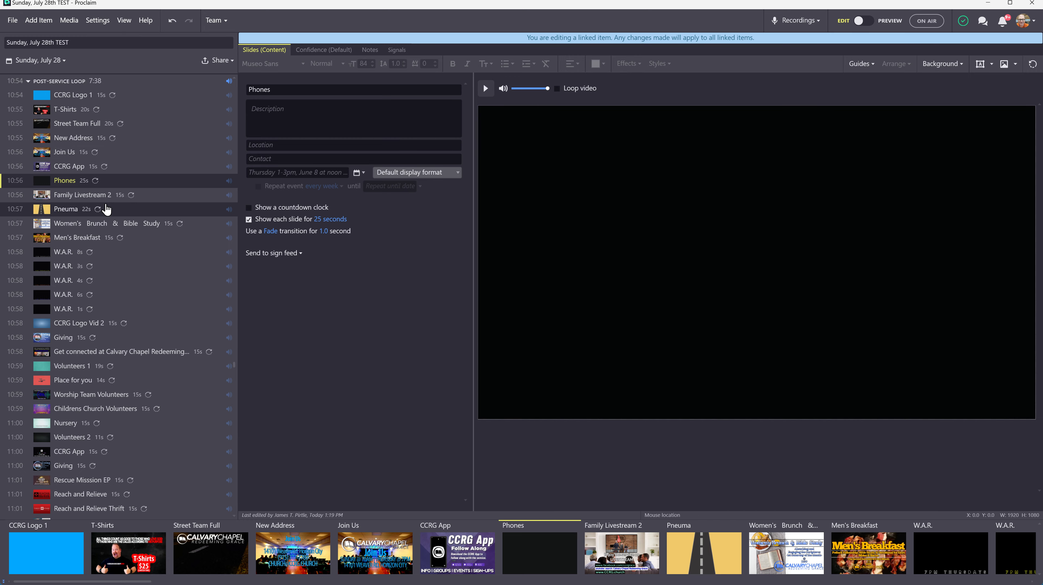
pyautogui.click(65, 166)
pyautogui.click(62, 182)
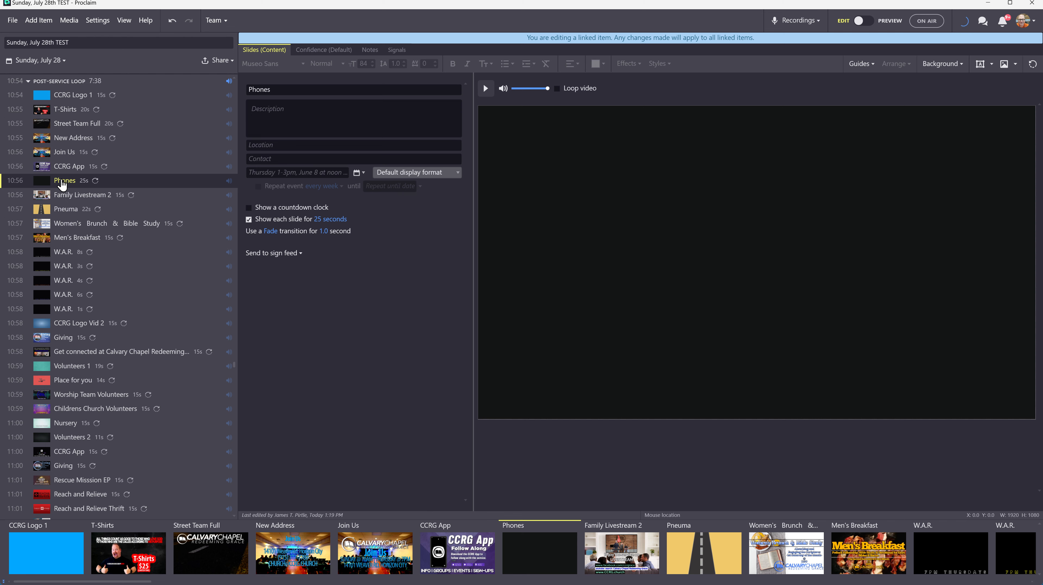
pyautogui.rightClick(62, 183)
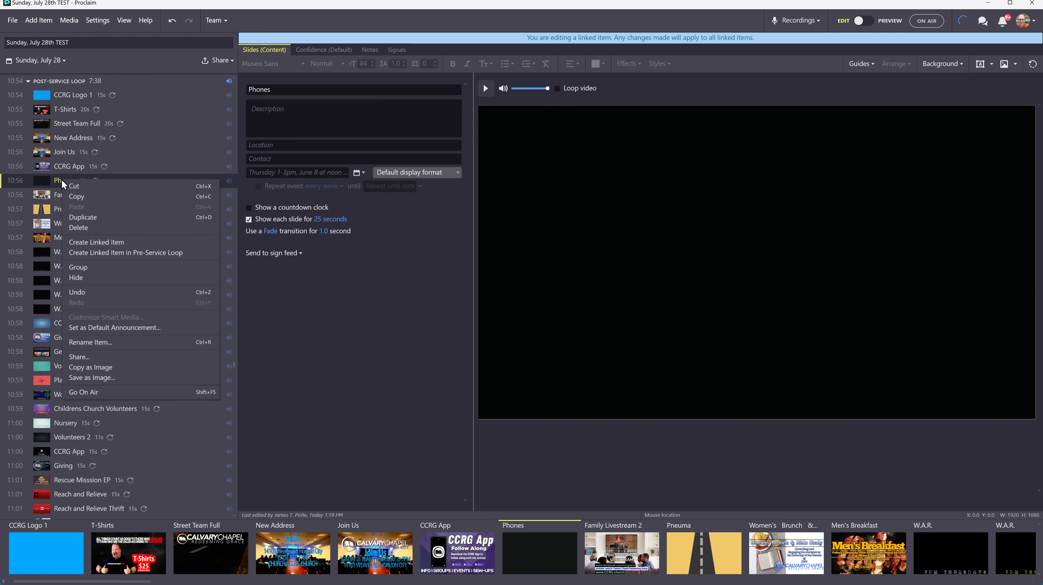
pyautogui.click(81, 228)
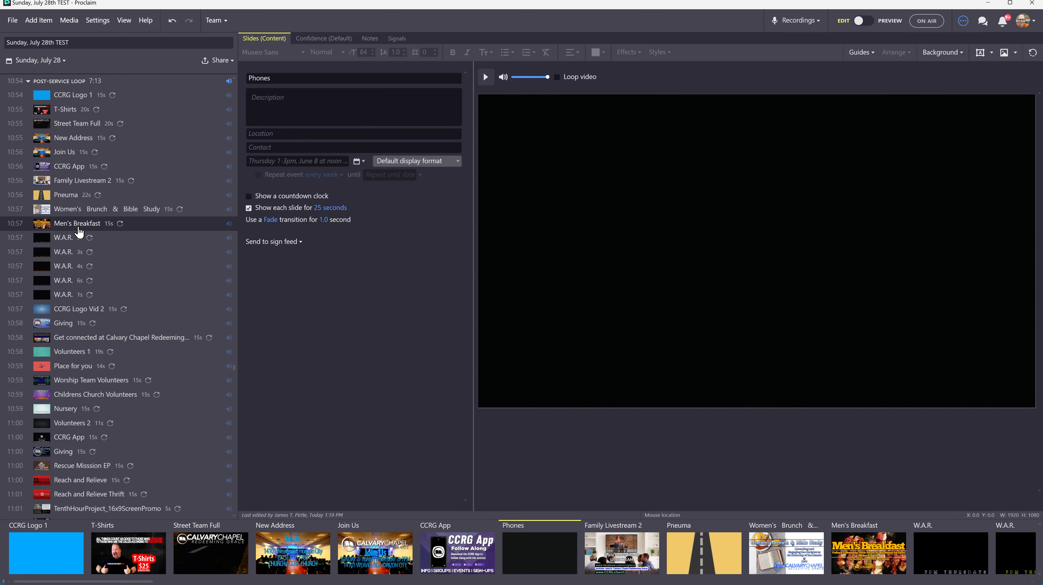
# Step: Check the CCRG App, Family Livestream 2 and Pneuma items in the Post-Service Loop, and preview its CCRG Logo 1 video
pyautogui.click(70, 172)
pyautogui.click(71, 182)
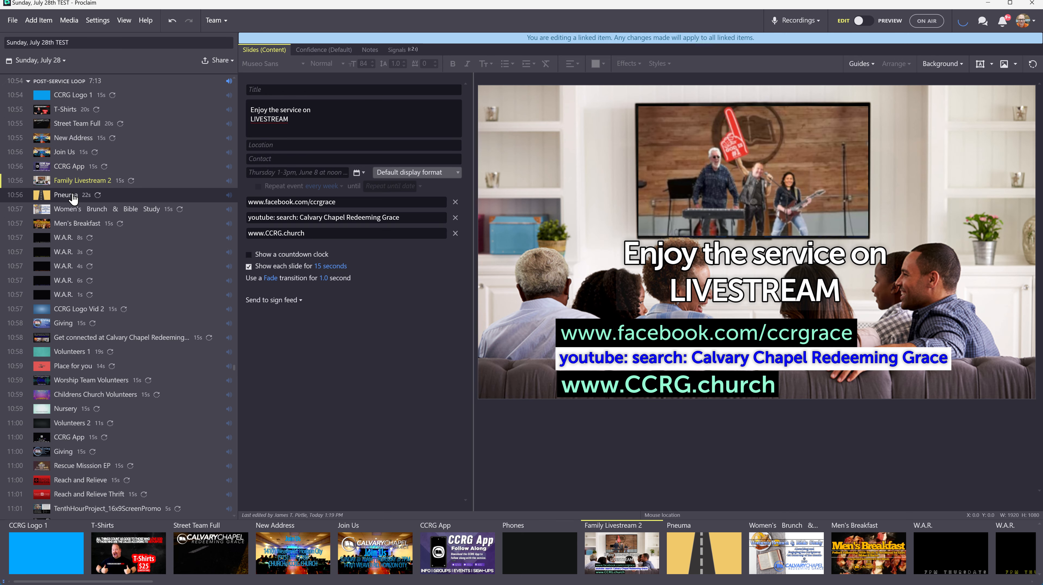
pyautogui.click(66, 194)
pyautogui.click(72, 180)
pyautogui.scroll(-1, 84, 269)
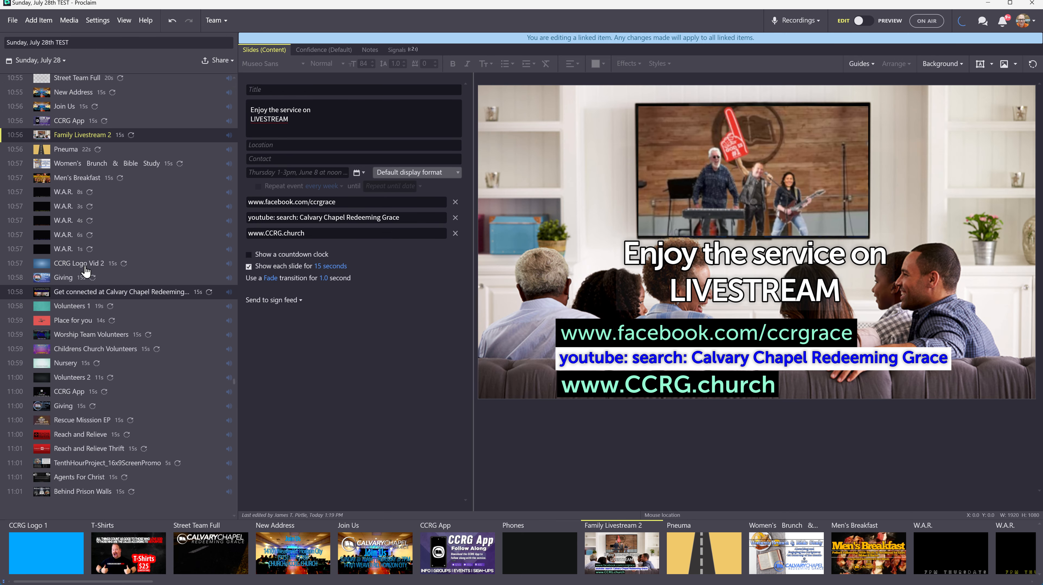
pyautogui.scroll(5, 85, 271)
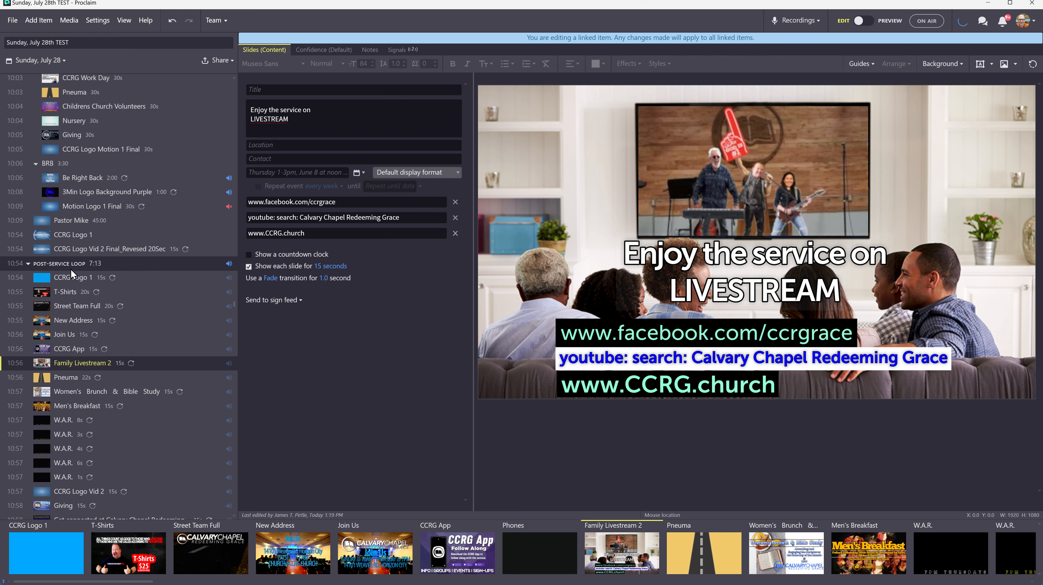
pyautogui.click(72, 276)
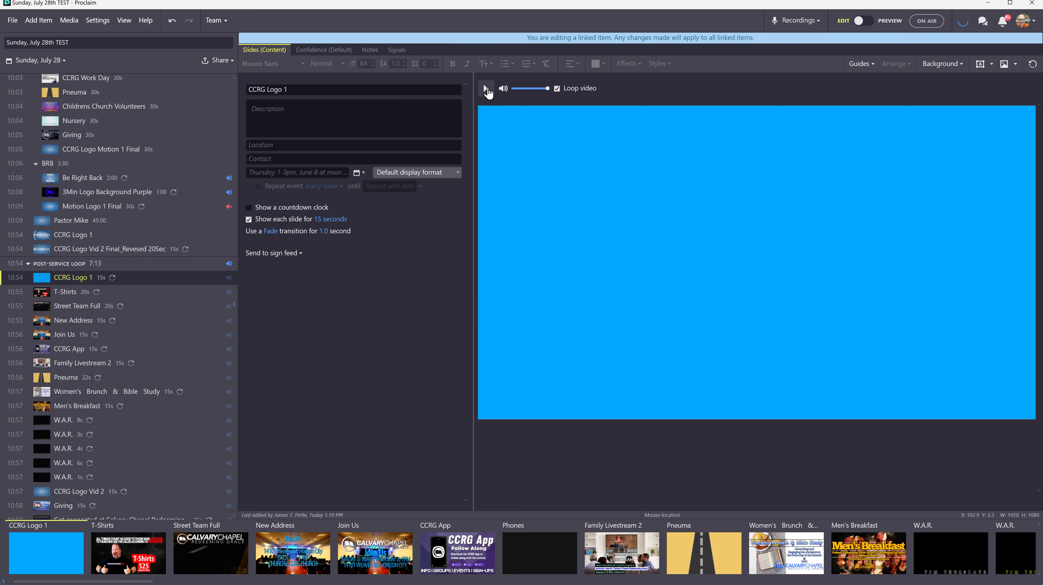
pyautogui.click(487, 90)
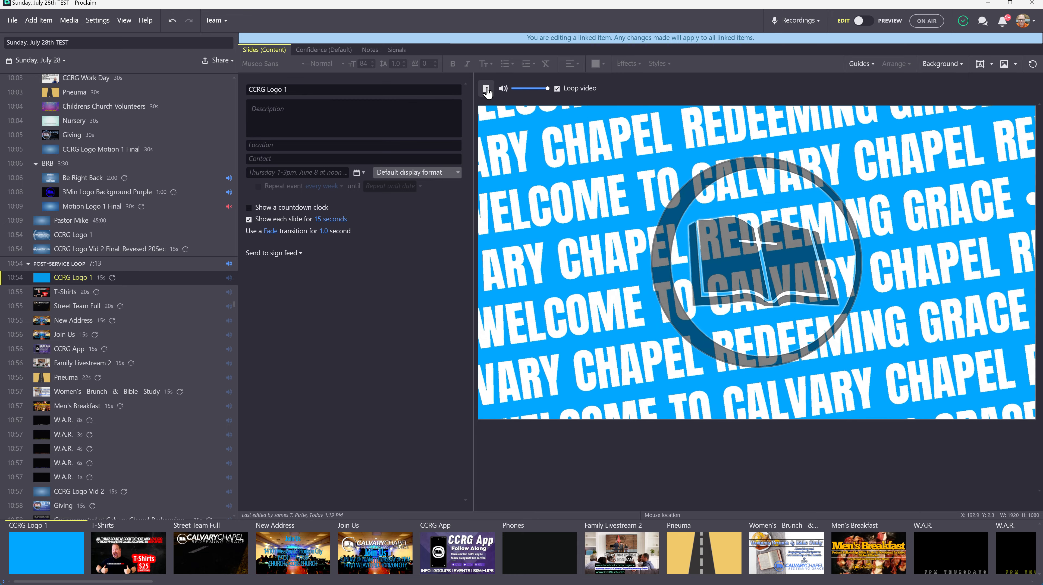
pyautogui.click(488, 89)
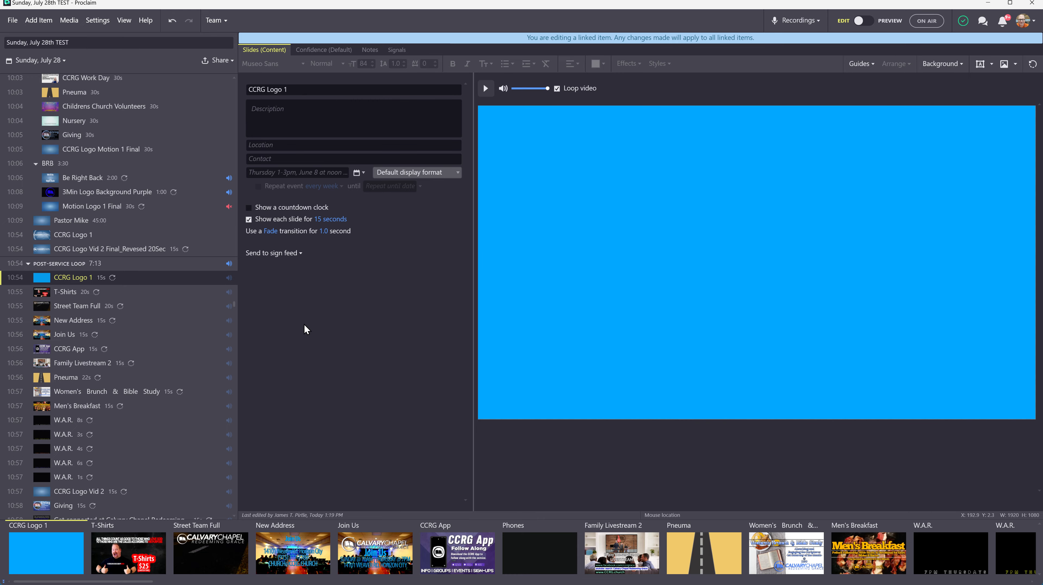
# Step: Review the service order between the Pre-Service and Post-Service Loops, and open the CCRG Welcome item in the Warm-Up section
pyautogui.scroll(5, 157, 323)
pyautogui.scroll(10, 157, 322)
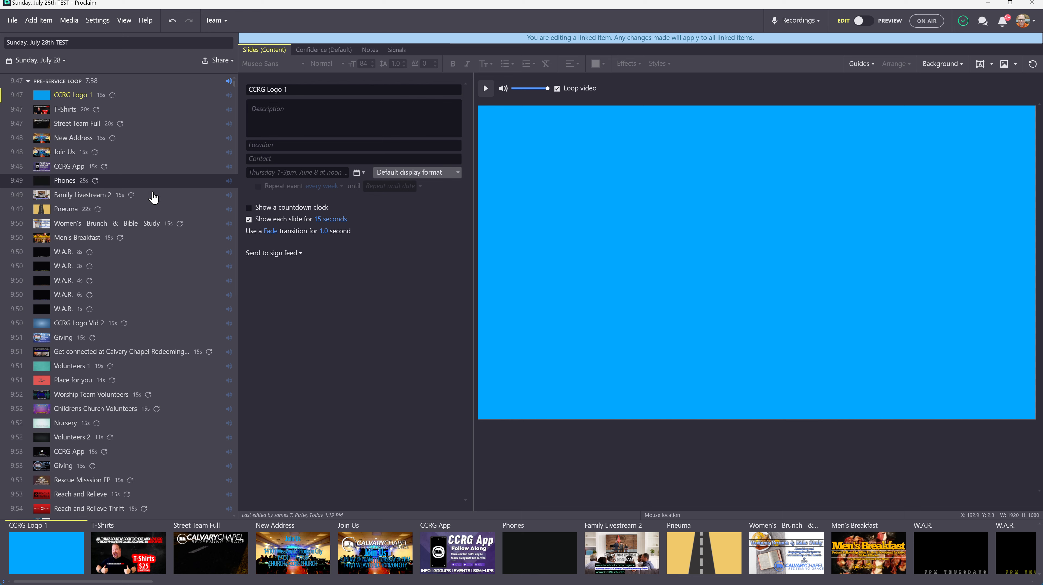
pyautogui.scroll(-9, 147, 246)
pyautogui.scroll(-20, 151, 254)
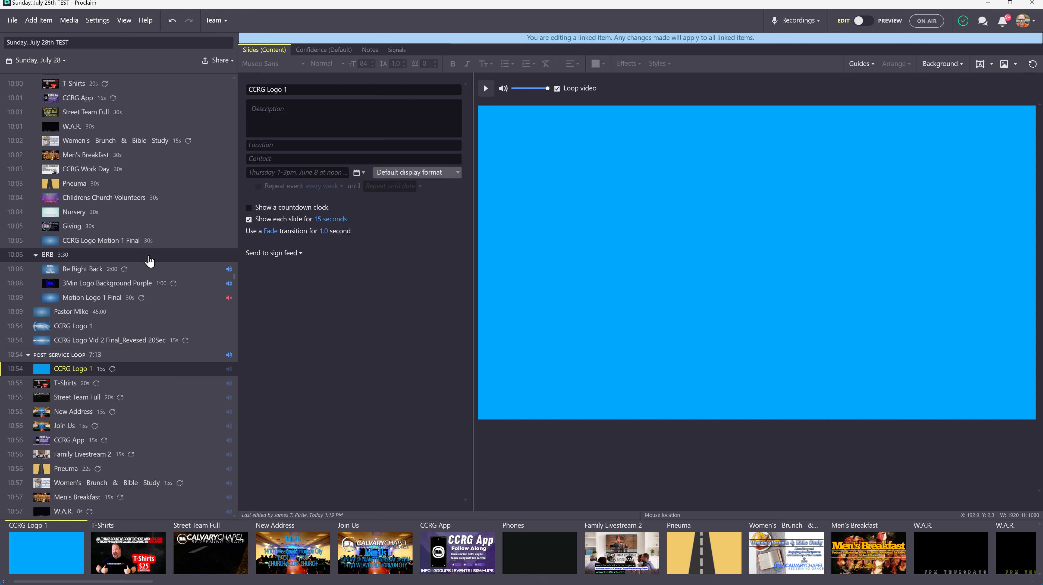
pyautogui.scroll(20, 144, 260)
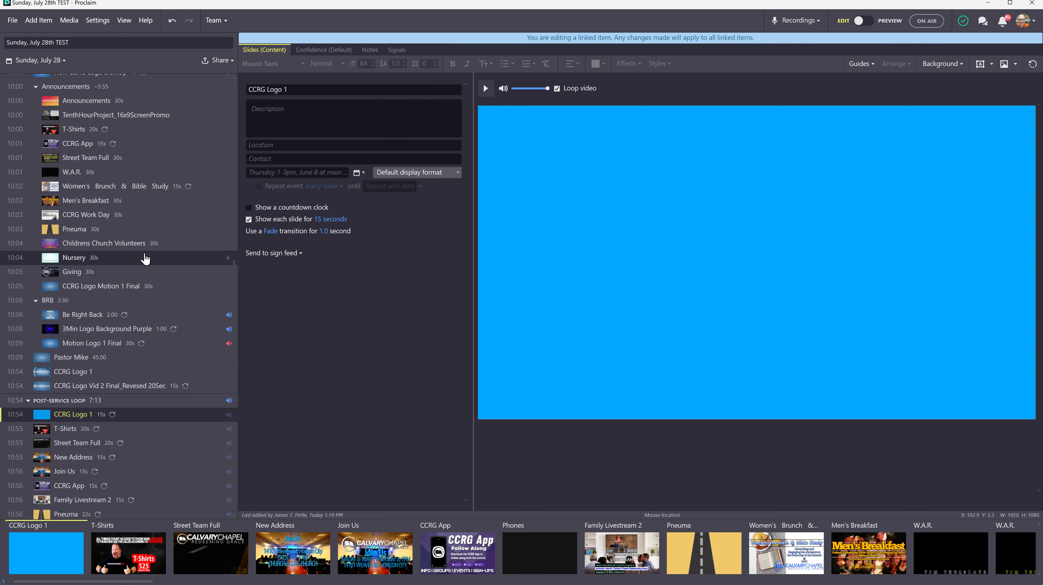
pyautogui.scroll(1, 144, 260)
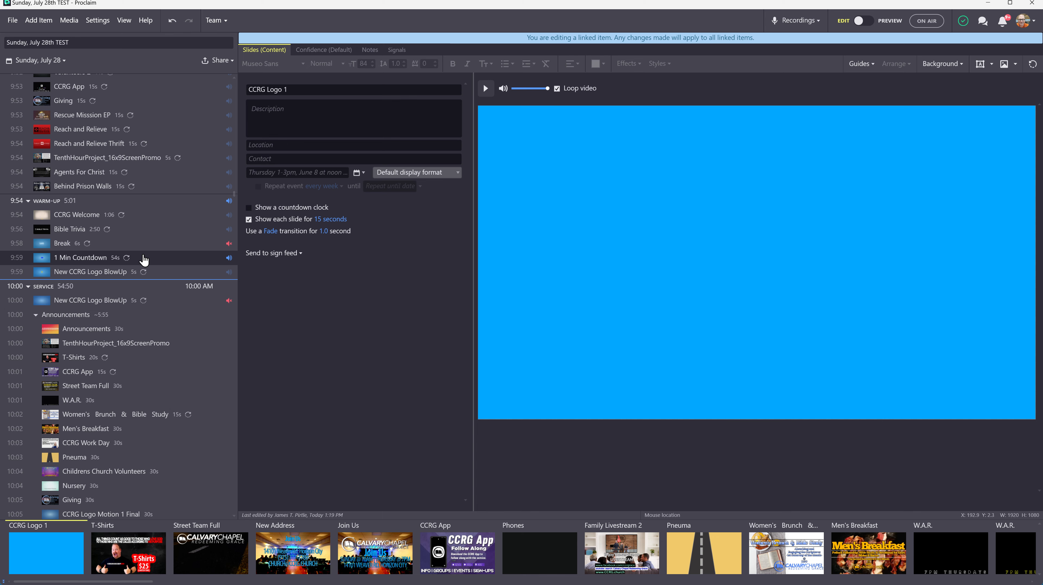
pyautogui.click(74, 214)
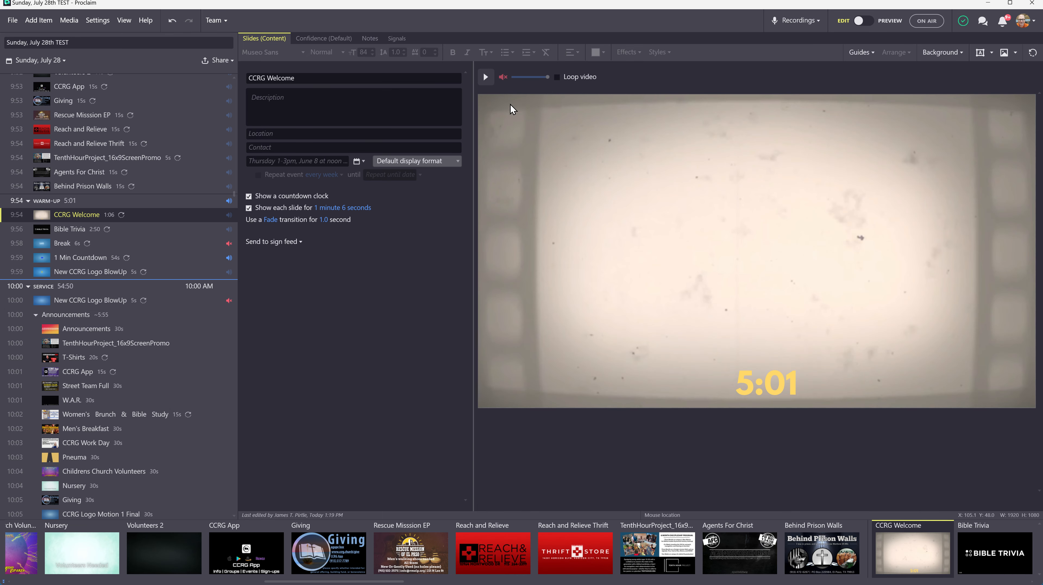
# Step: Preview the CCRG Welcome item's video and browse background media for it on the CCRG Welcome board without the other filters
pyautogui.click(486, 77)
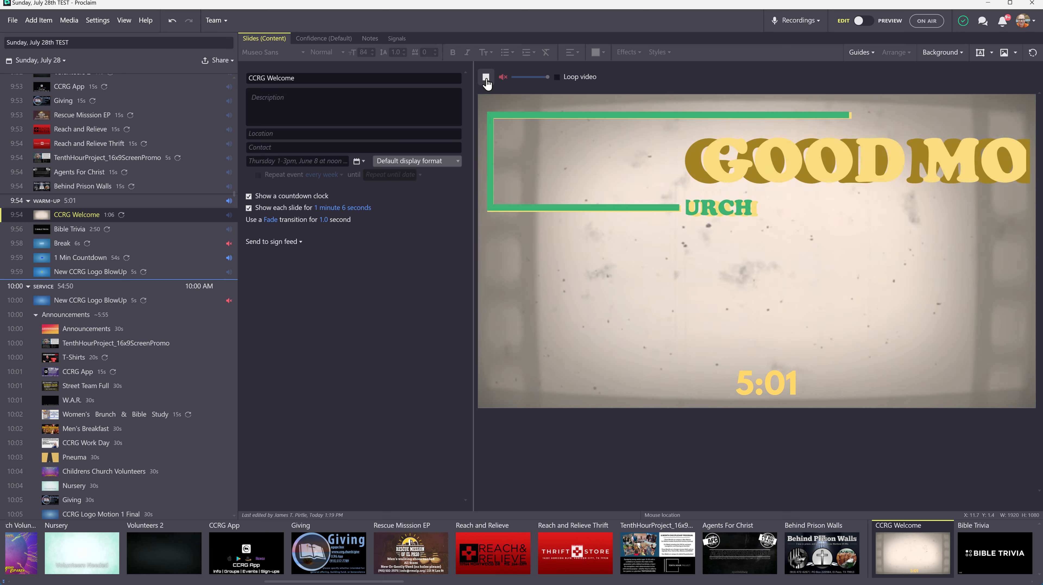
pyautogui.click(486, 80)
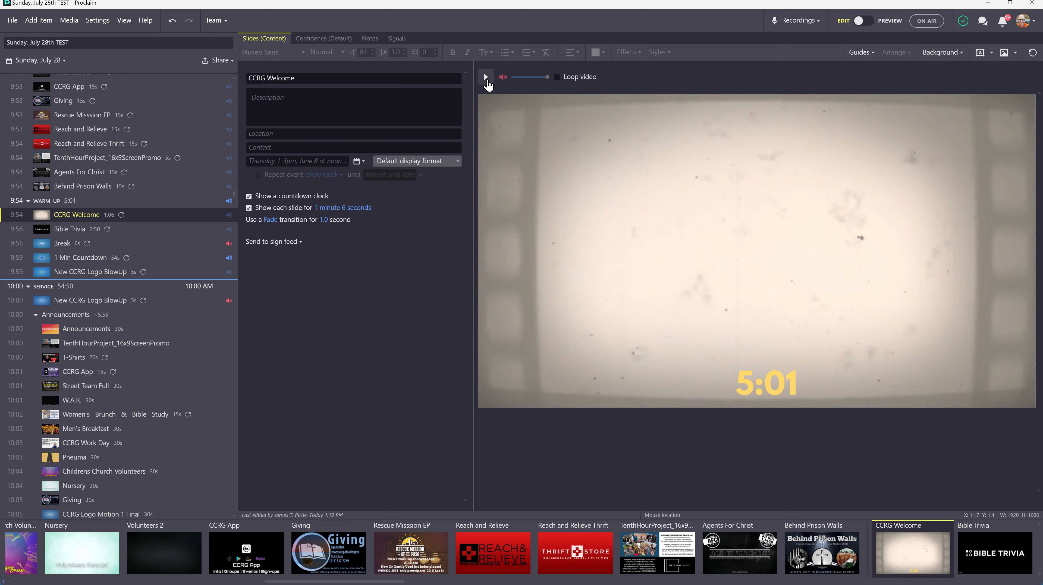
pyautogui.click(936, 57)
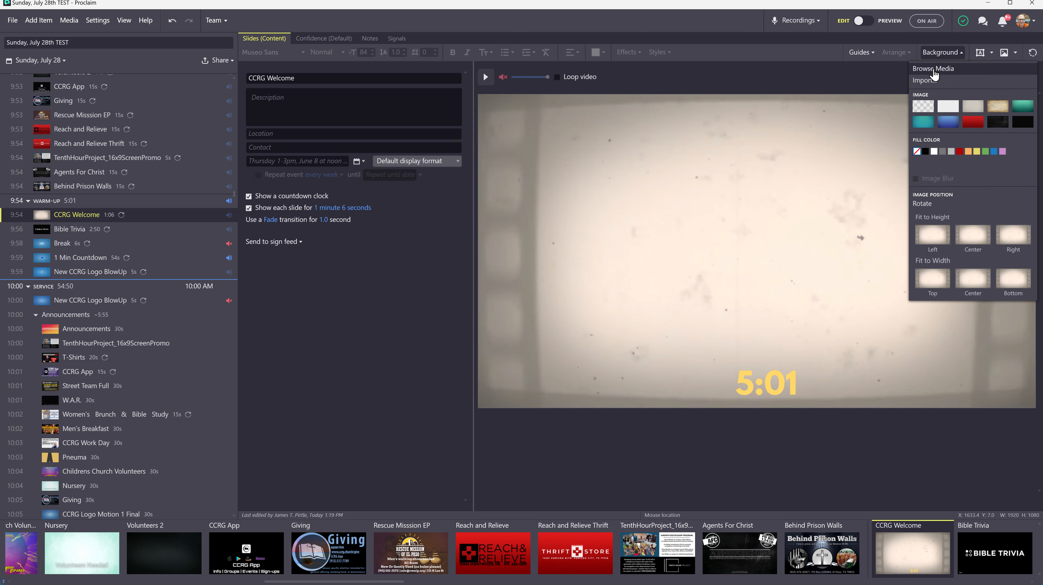
pyautogui.click(934, 69)
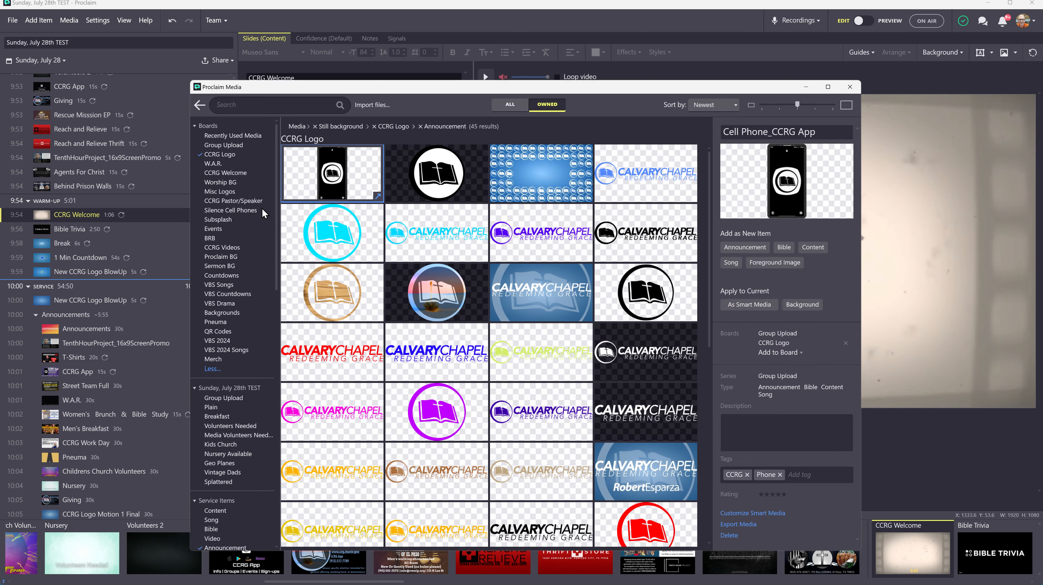
pyautogui.click(222, 176)
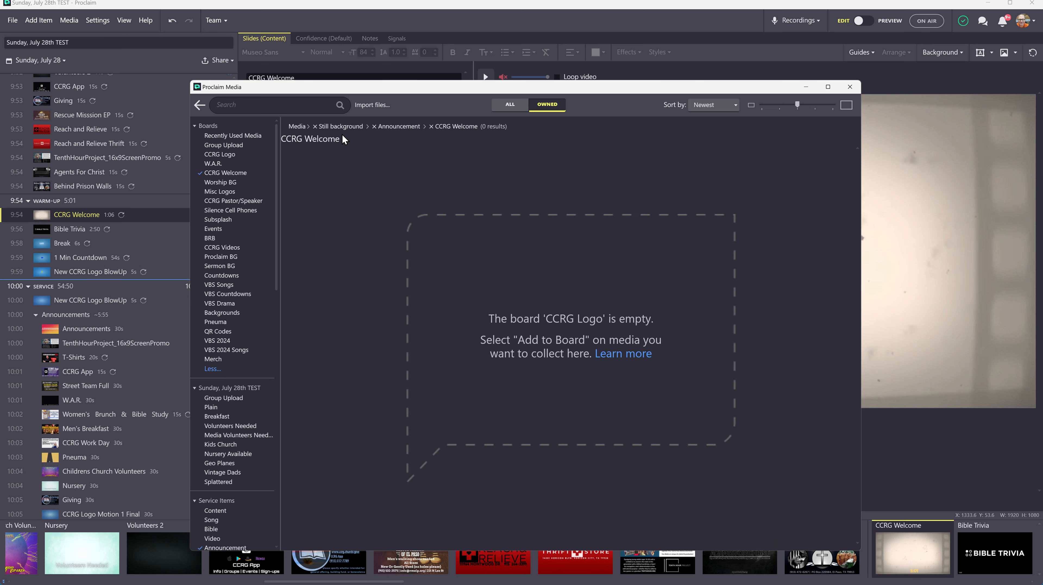
pyautogui.click(315, 127)
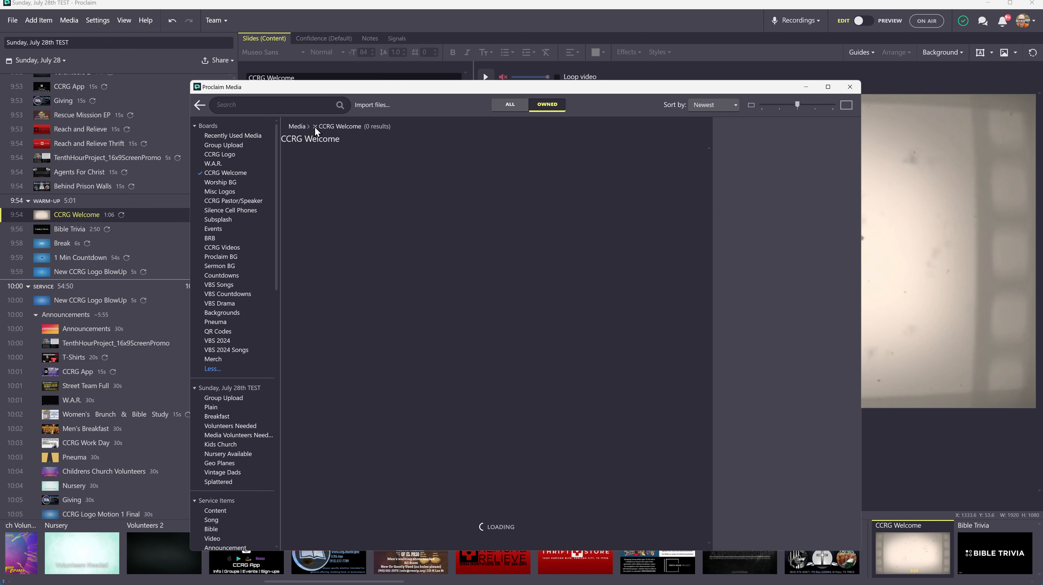
pyautogui.click(237, 174)
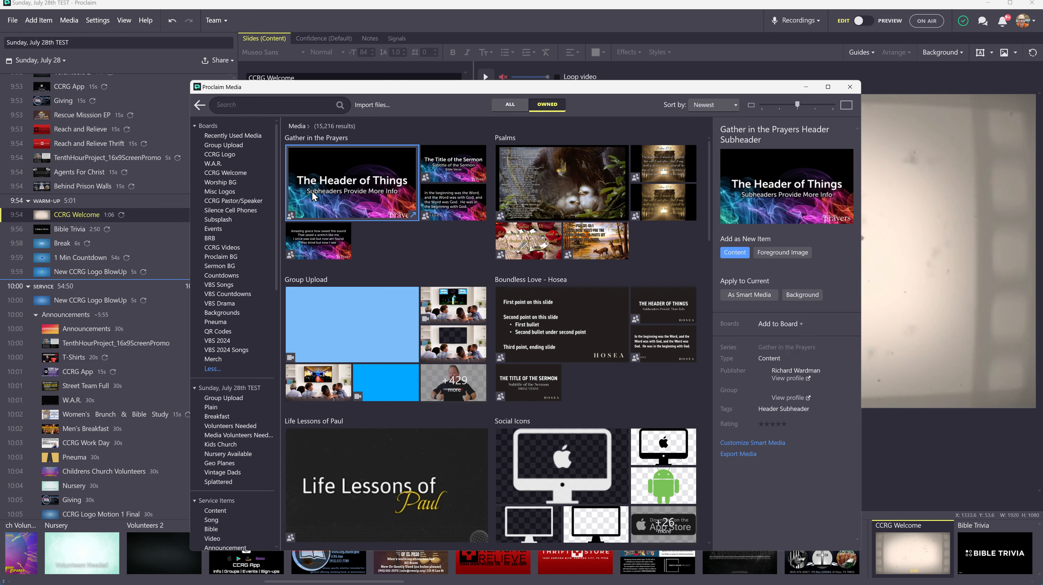
pyautogui.click(227, 174)
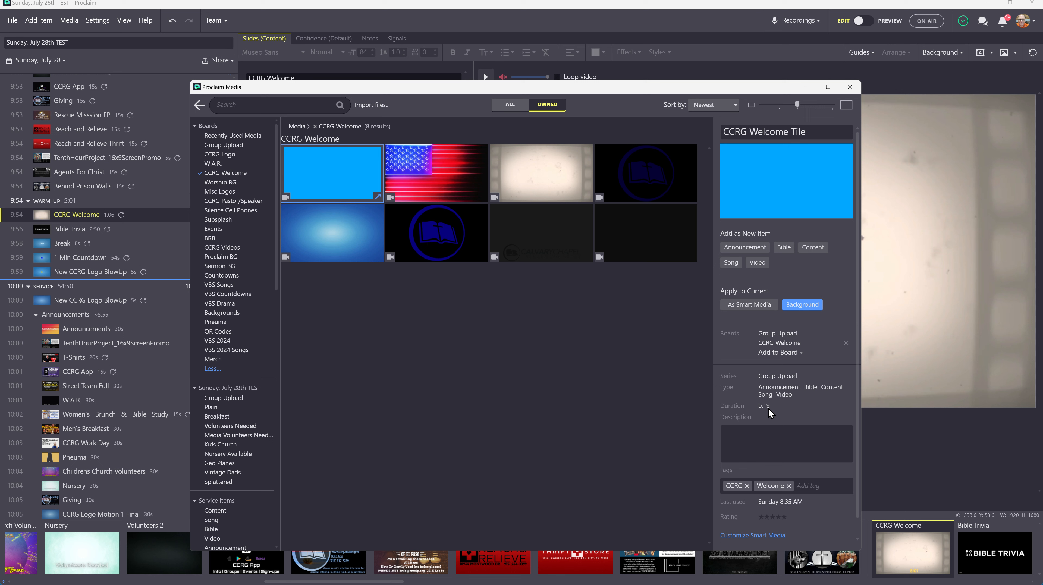
# Step: Compare the durations of the welcome videos and apply CCRG Vintage Welcome 1_1 as the CCRG Welcome item's background
pyautogui.click(445, 157)
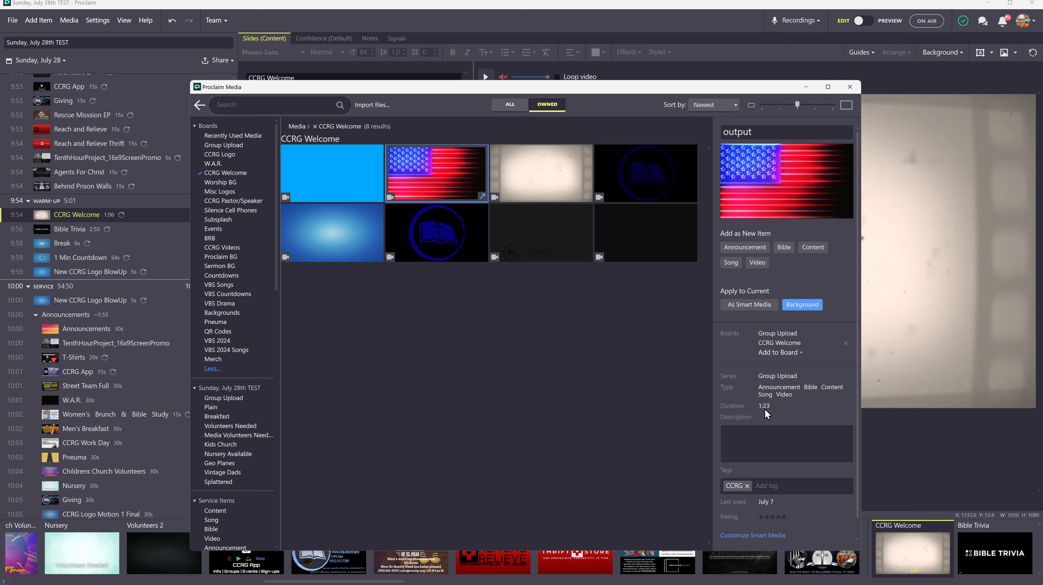
pyautogui.click(530, 171)
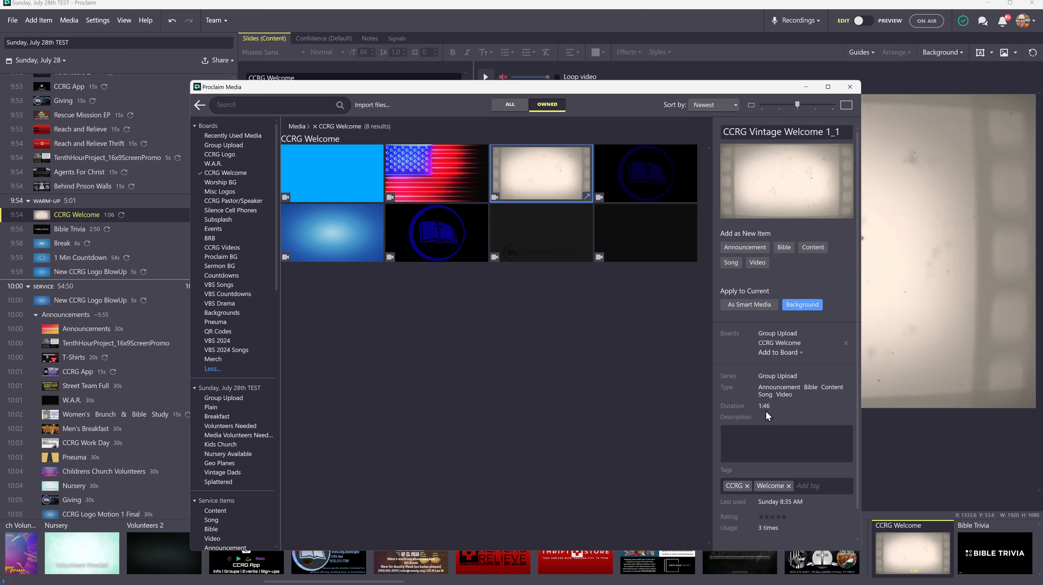
pyautogui.click(800, 306)
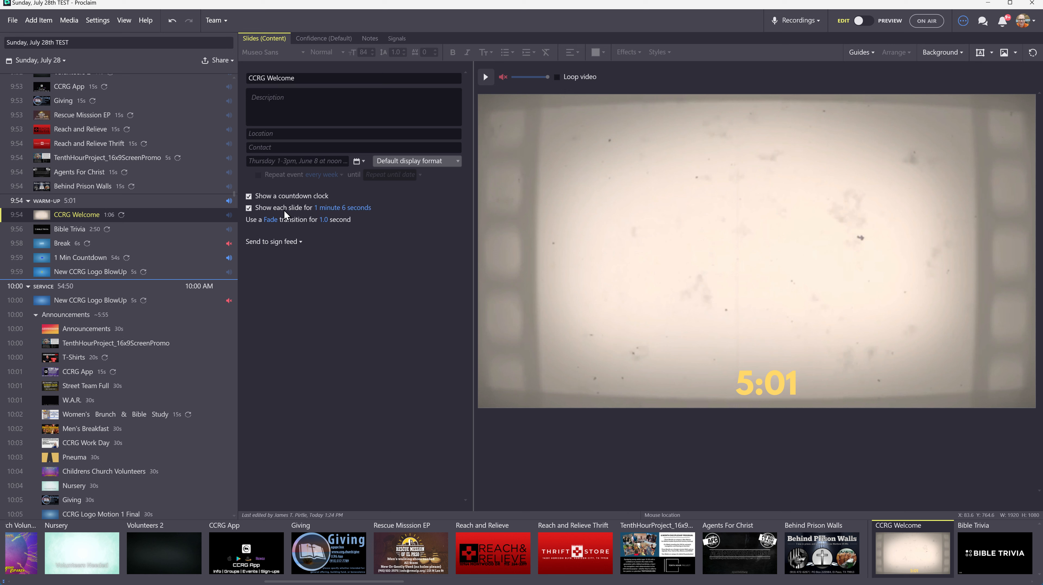
# Step: Set the CCRG Welcome item to show each slide for 1 minute 46 seconds and check the Warm-Up section's total time
pyautogui.click(352, 210)
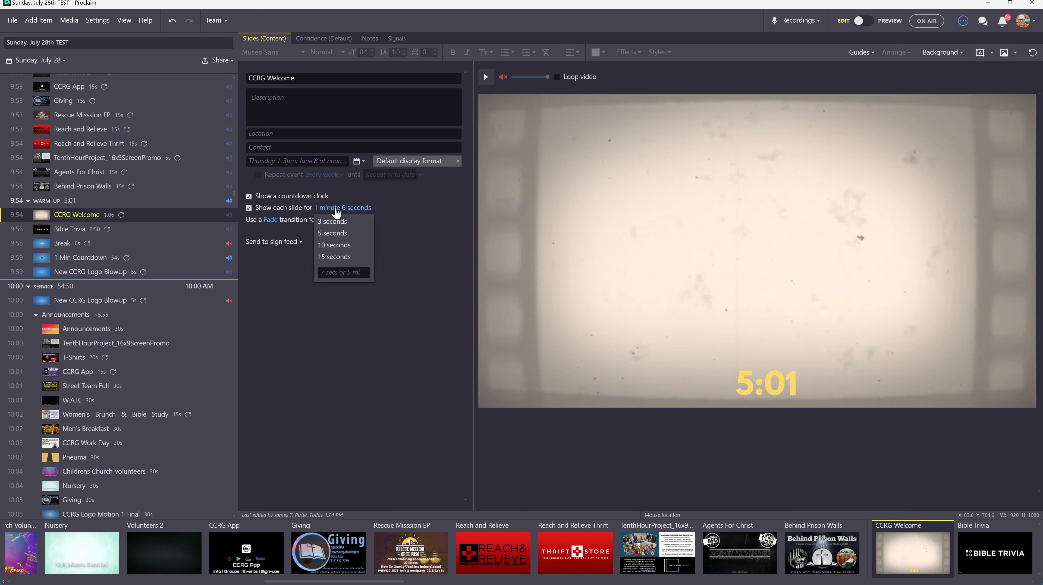
pyautogui.click(337, 275)
pyautogui.write('1m 46s')
pyautogui.press('Return')
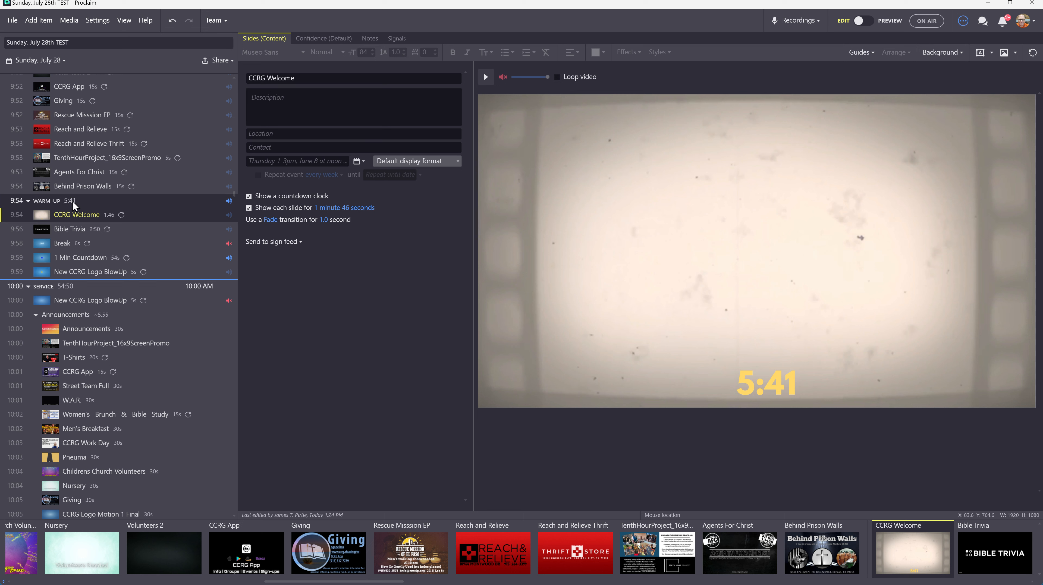
pyautogui.moveTo(73, 200)
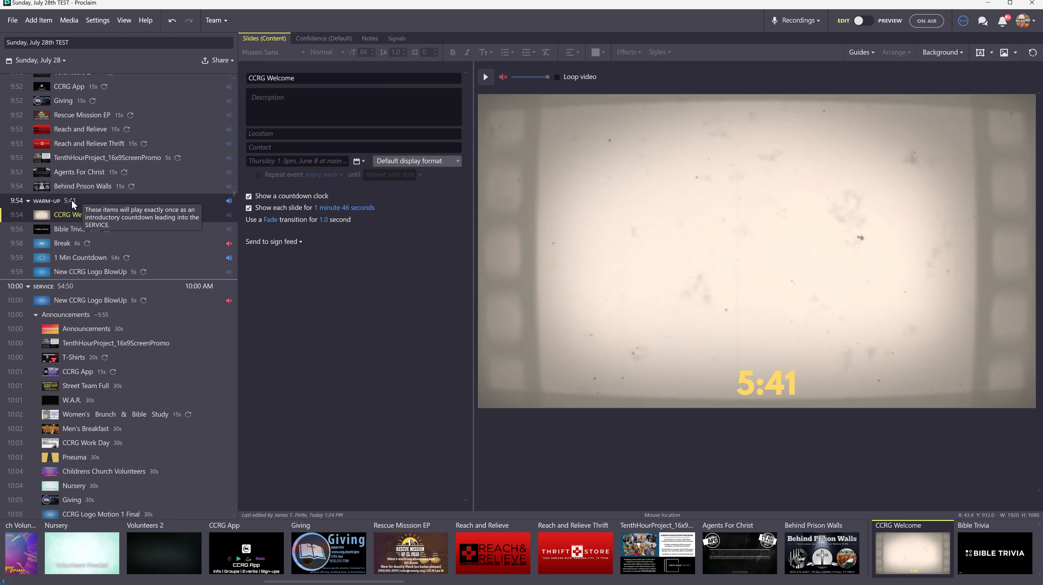
# Step: Set the question count of the Bible Trivia item in the Warm-Up section to 6
pyautogui.click(64, 230)
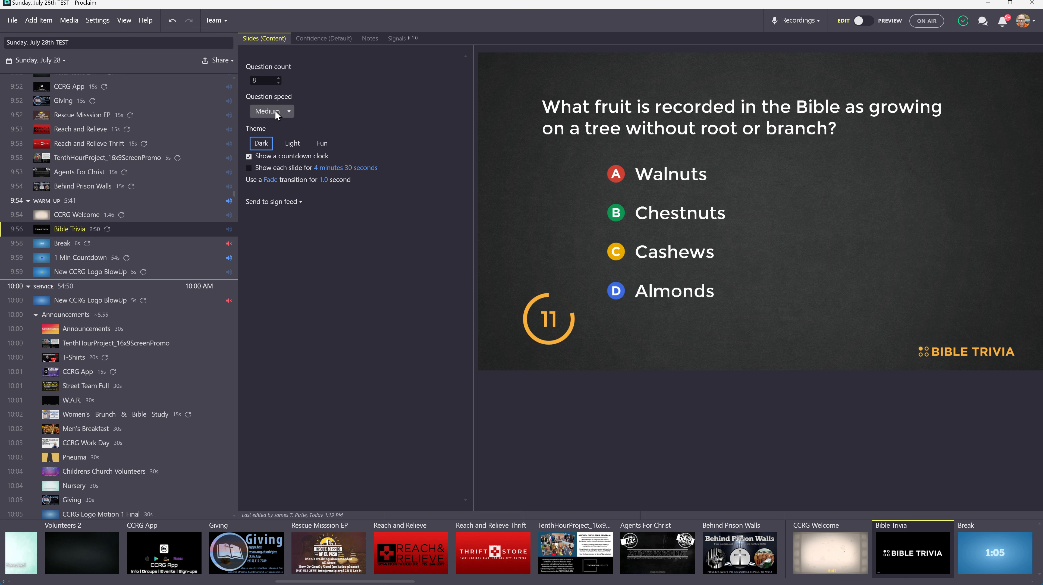
pyautogui.click(278, 83)
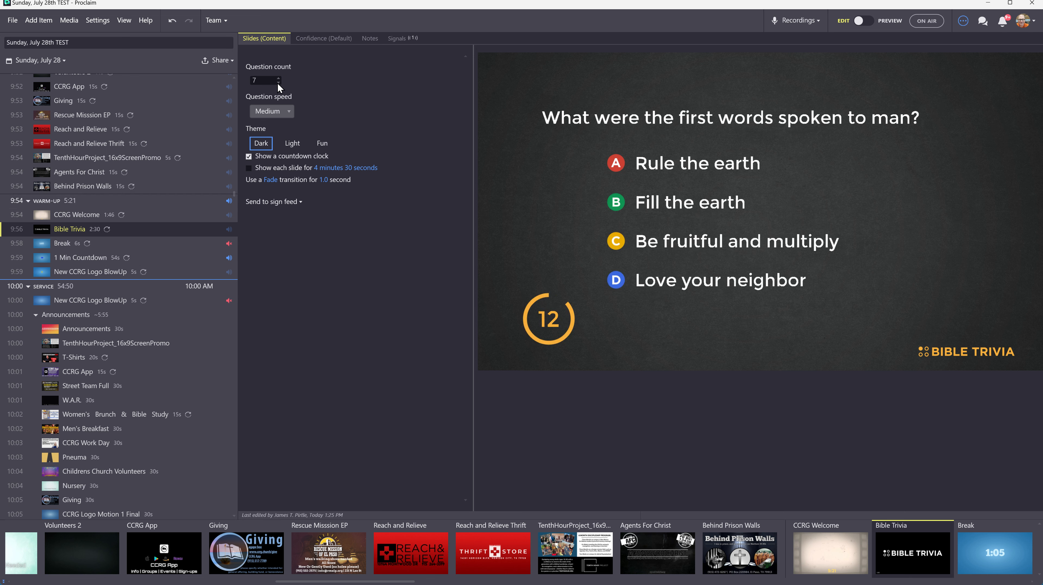
pyautogui.click(278, 83)
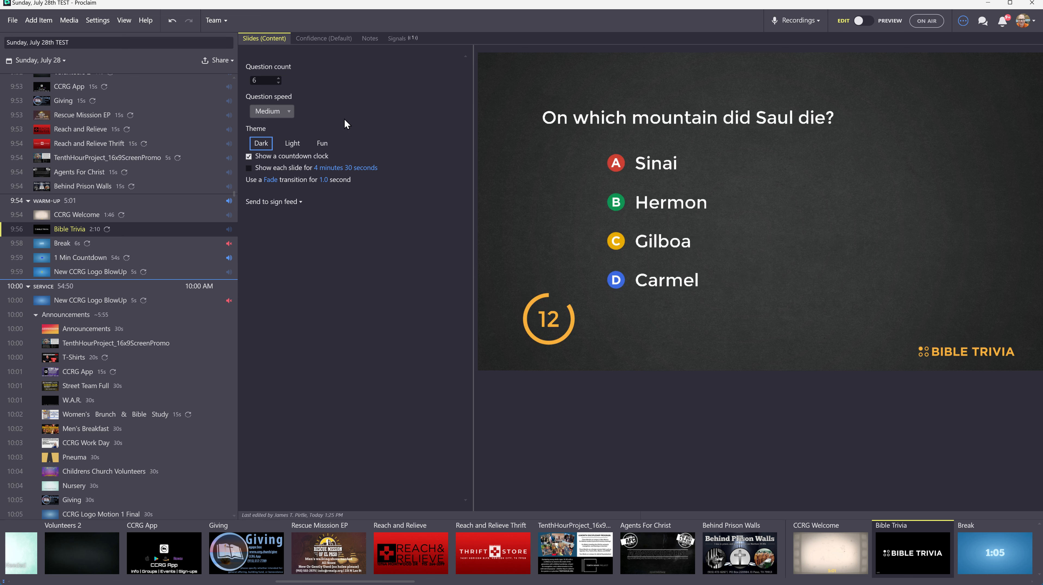
# Step: Try the Slow question speed for Bible Trivia with 6, 5 and 4 questions, and restore 6 questions at Medium speed
pyautogui.click(291, 113)
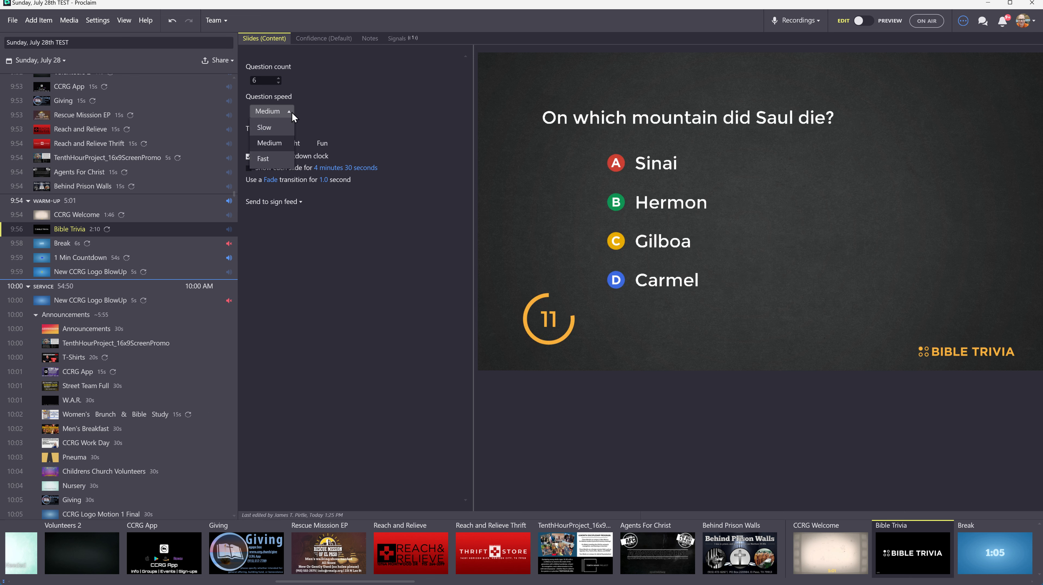
pyautogui.click(280, 127)
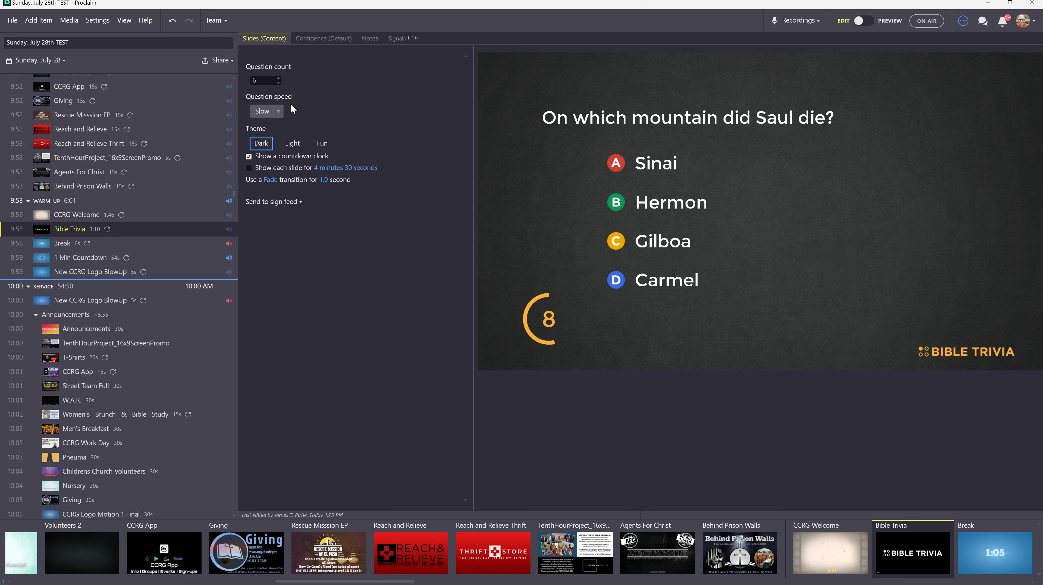
pyautogui.click(278, 82)
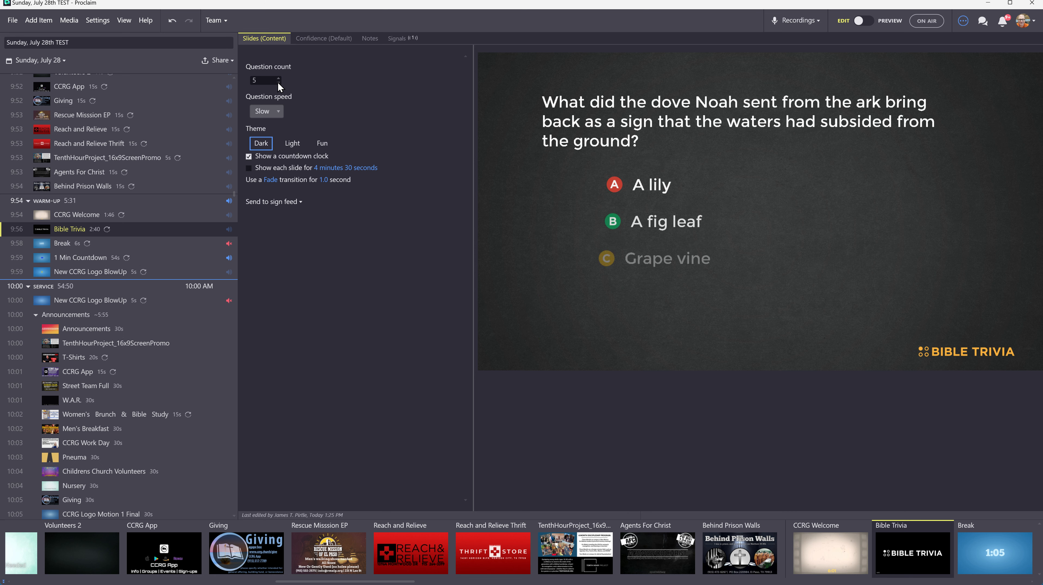
pyautogui.click(278, 82)
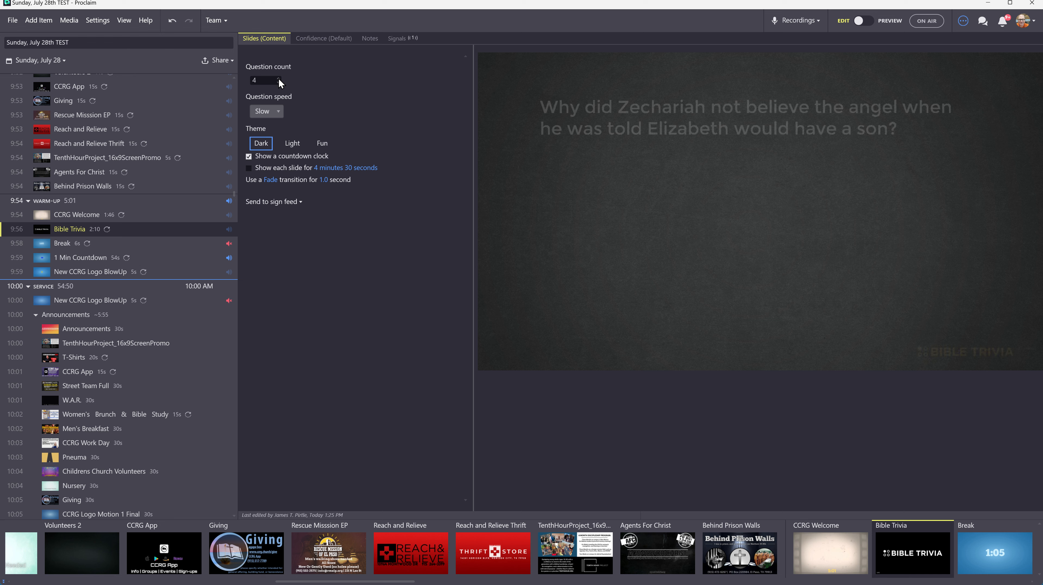
pyautogui.click(279, 79)
pyautogui.click(279, 79)
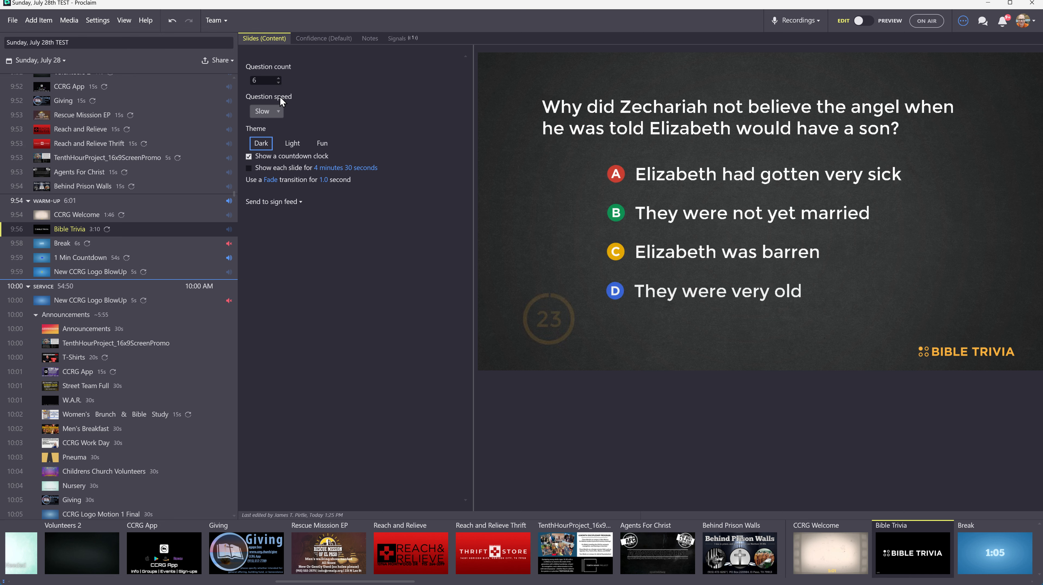
pyautogui.click(279, 112)
pyautogui.click(275, 143)
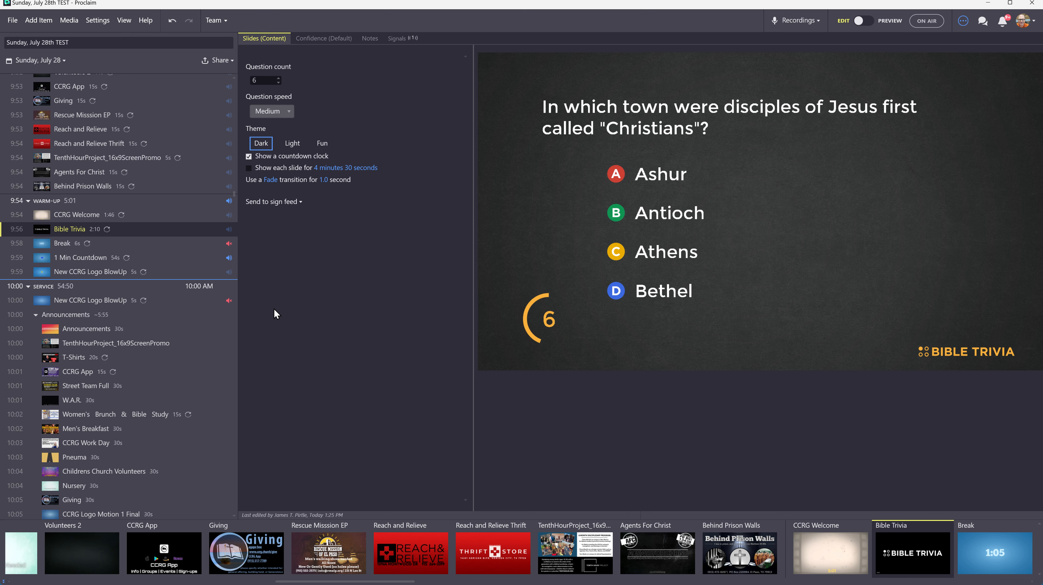
# Step: Set the CCRG Welcome item to show each slide for 1 minute 47 seconds
pyautogui.click(76, 215)
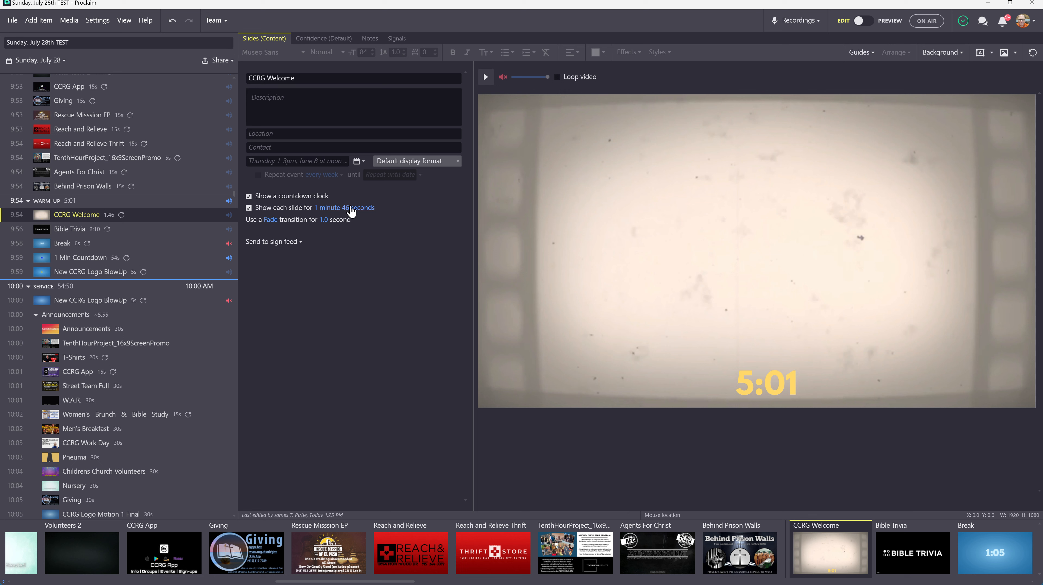
pyautogui.click(352, 208)
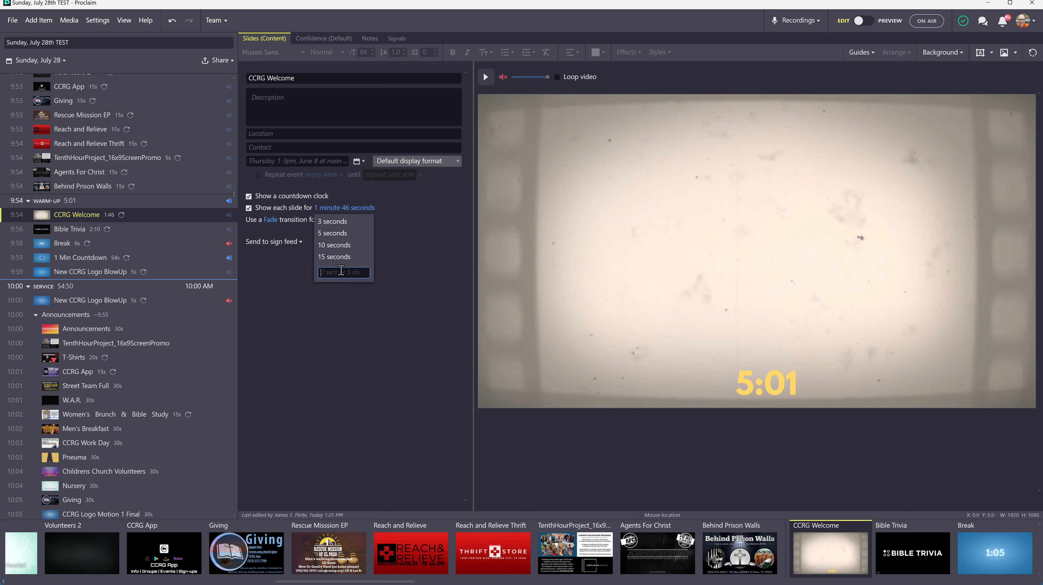
pyautogui.write('1m 47s')
pyautogui.press('Return')
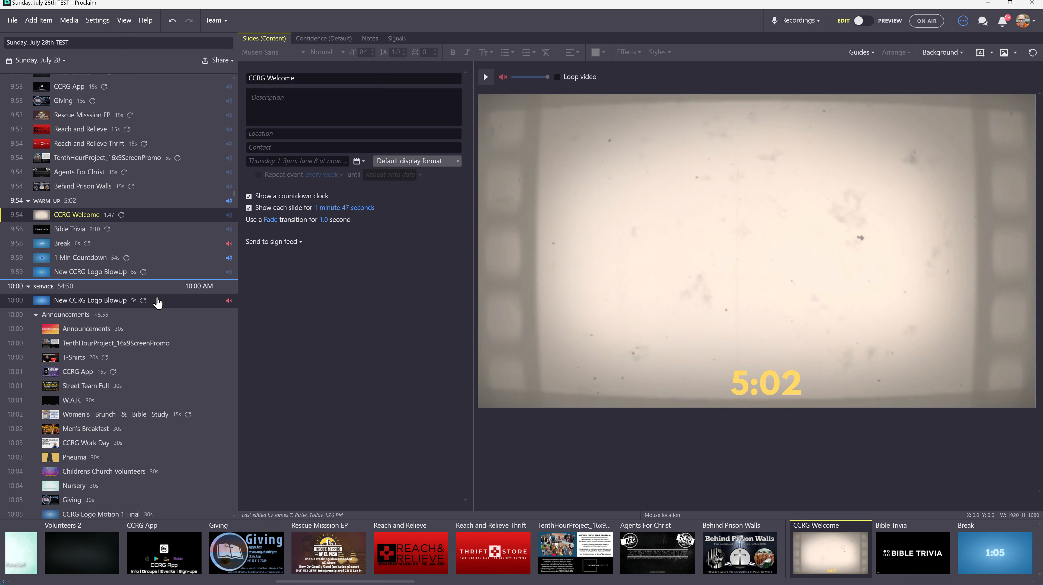
# Step: Check the Bible Trivia and Break items in the Warm-Up section, and preview the 1 Min Countdown and New CCRG Logo BlowUp videos
pyautogui.click(78, 229)
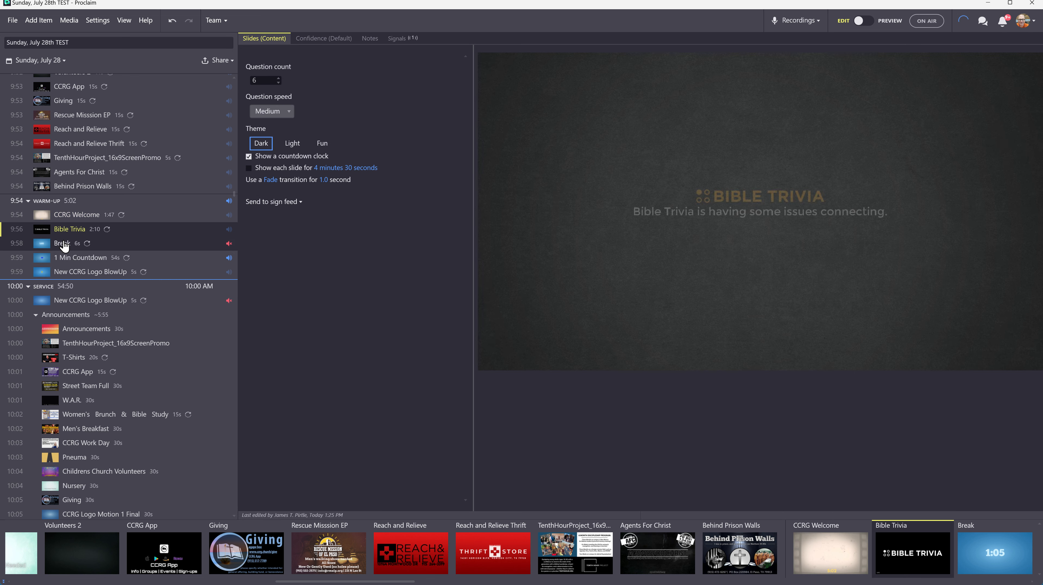
pyautogui.click(68, 243)
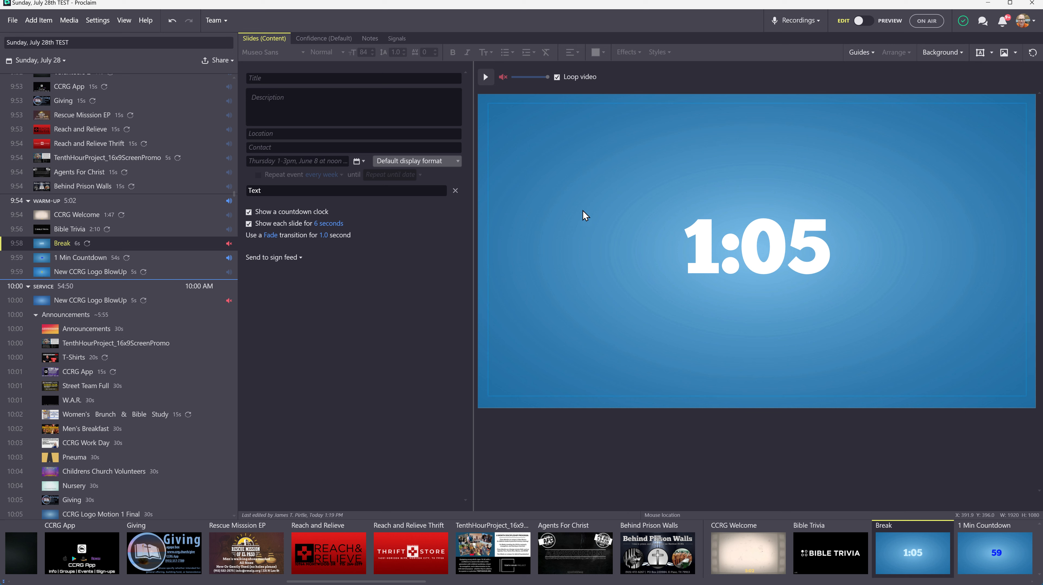
pyautogui.click(487, 81)
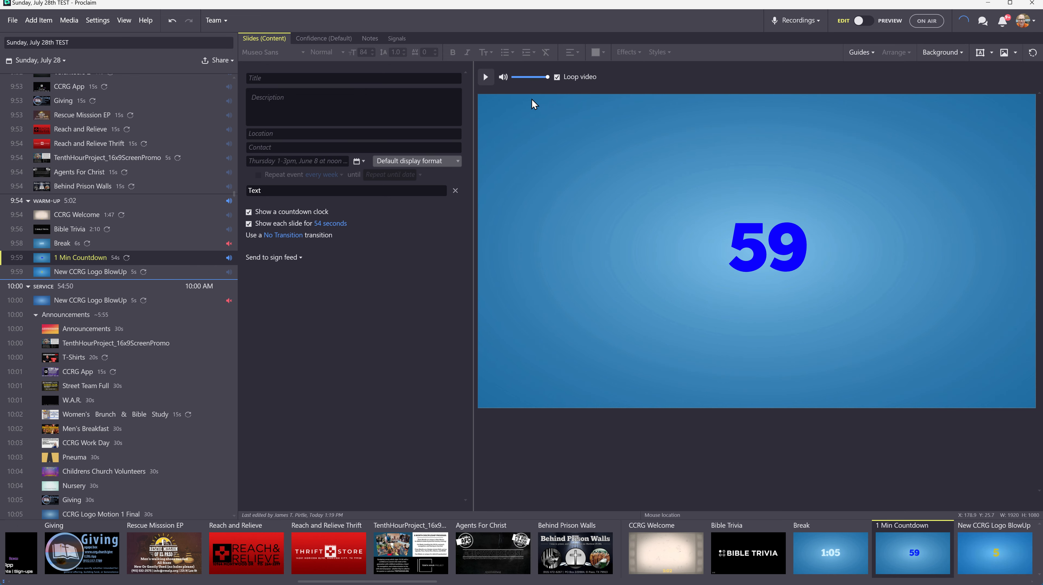
pyautogui.click(486, 78)
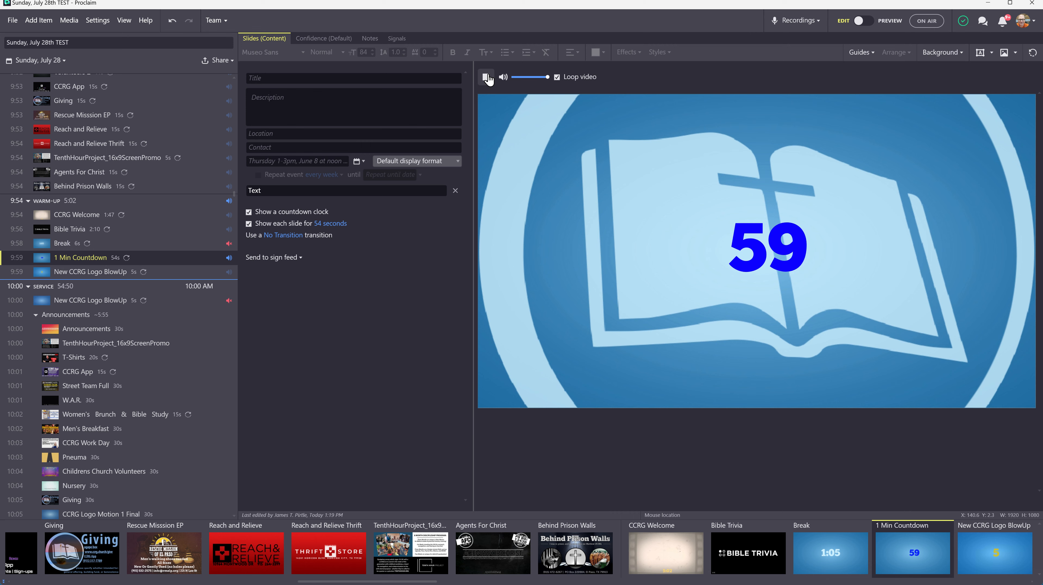
pyautogui.click(115, 272)
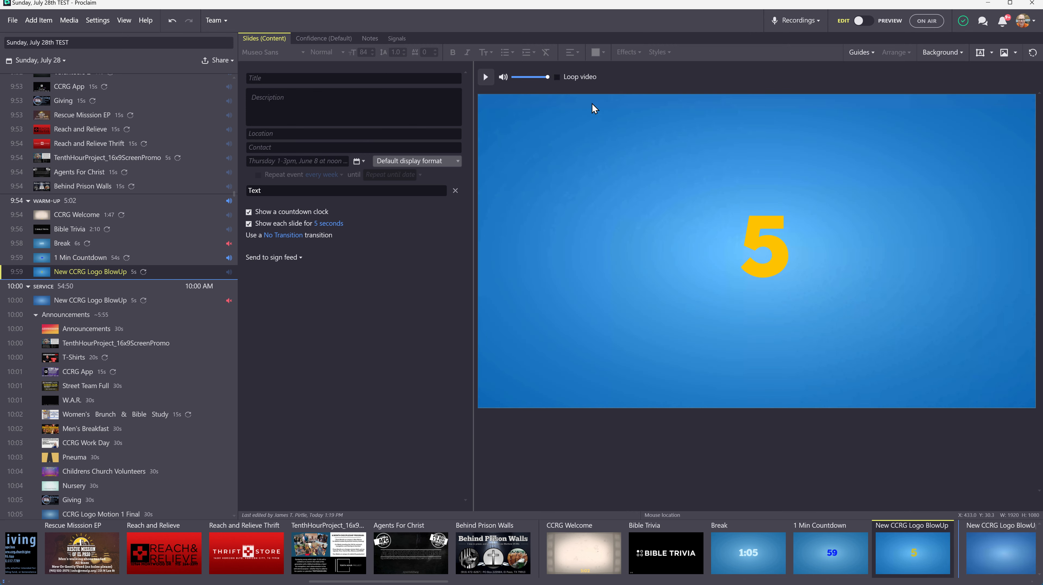
pyautogui.click(486, 77)
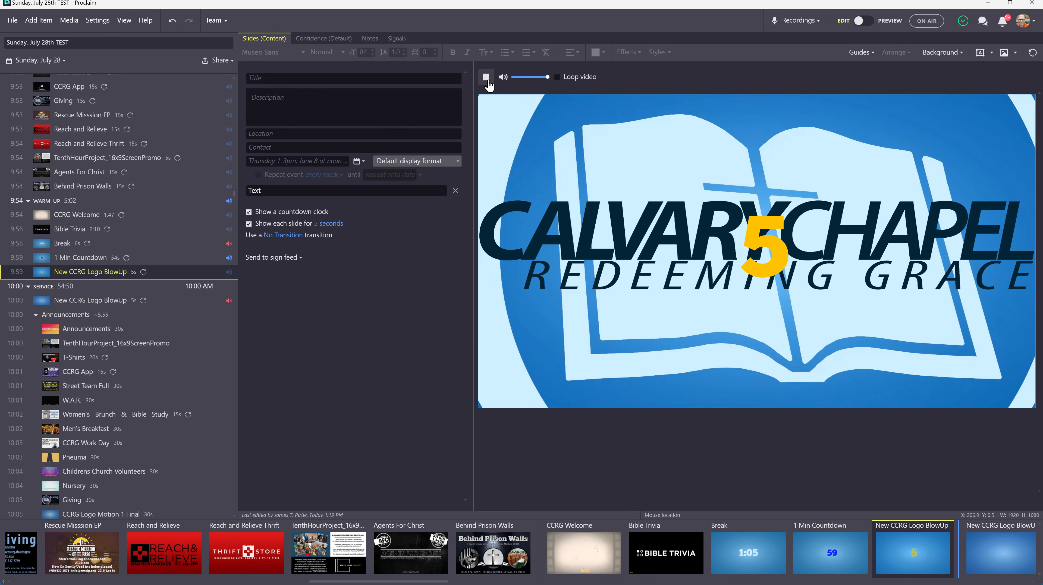
pyautogui.click(486, 78)
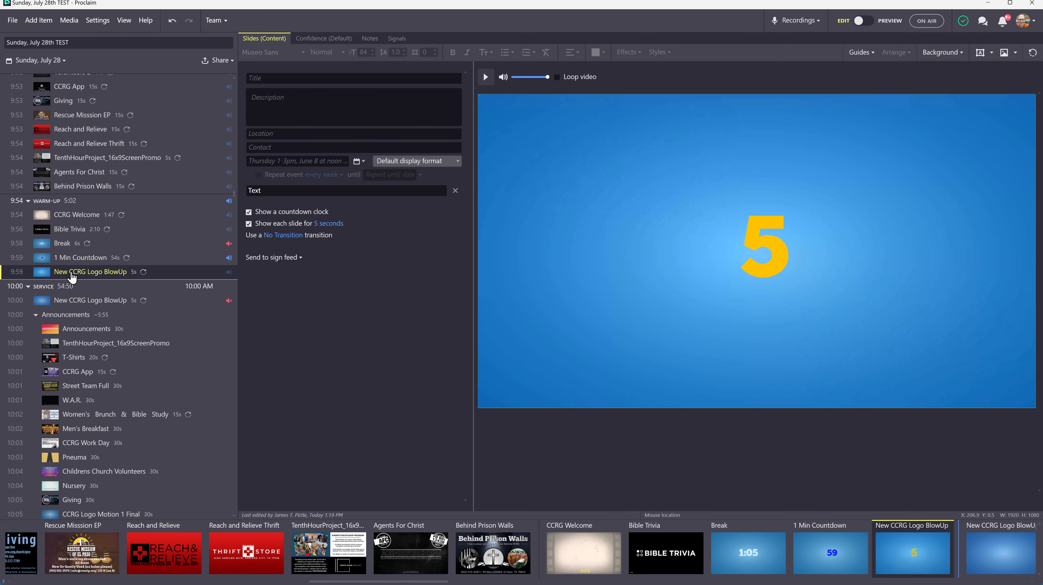
# Step: Browse the owned background media for the New CCRG Logo BlowUp item in the Backgrounds, Proclaim BG, Sermon BG and Worship BG boards
pyautogui.click(80, 258)
pyautogui.click(82, 272)
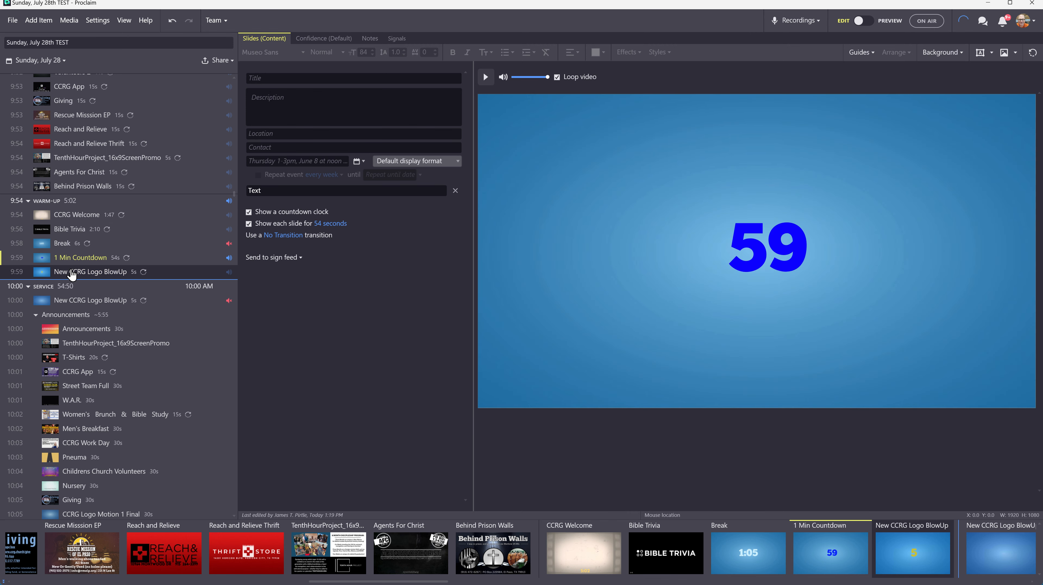
pyautogui.click(935, 54)
pyautogui.click(934, 69)
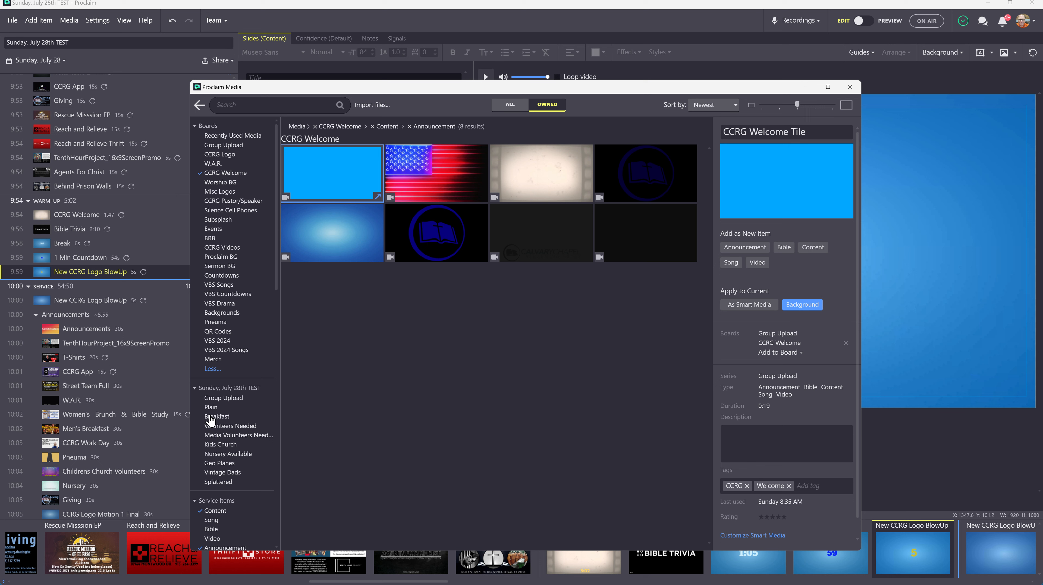
pyautogui.click(222, 313)
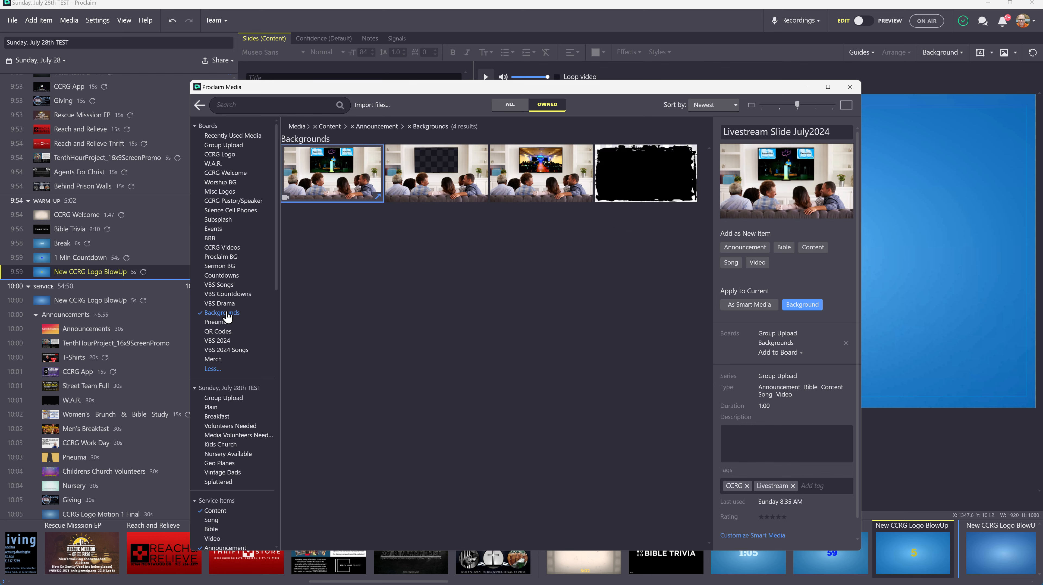
pyautogui.click(222, 257)
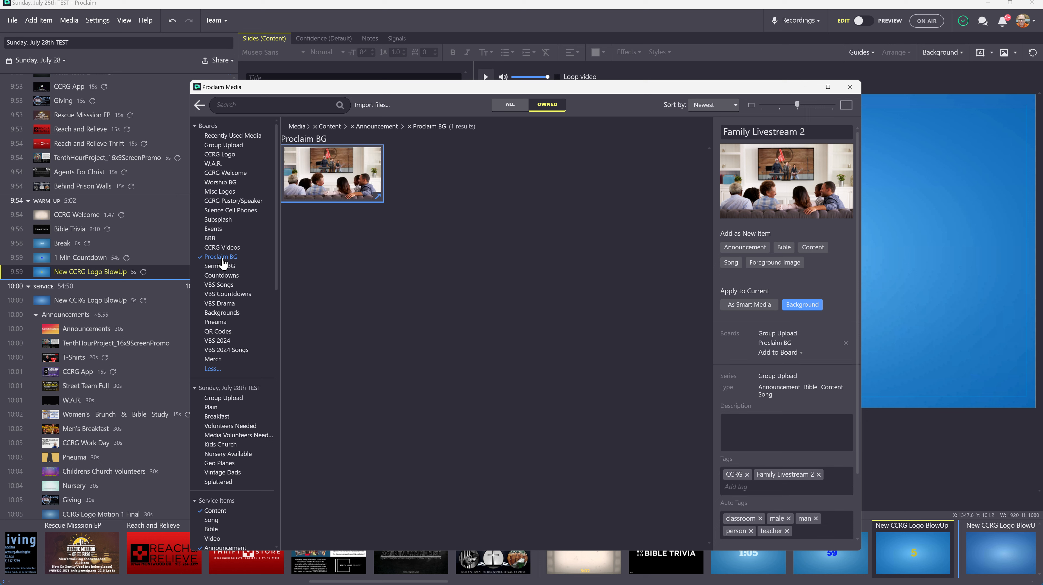
pyautogui.click(223, 265)
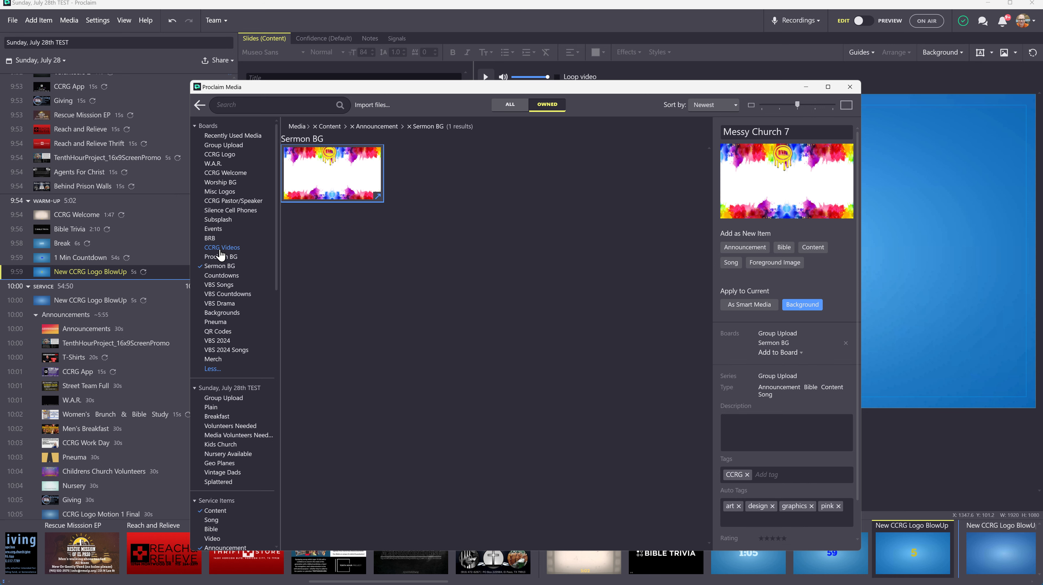
pyautogui.click(220, 183)
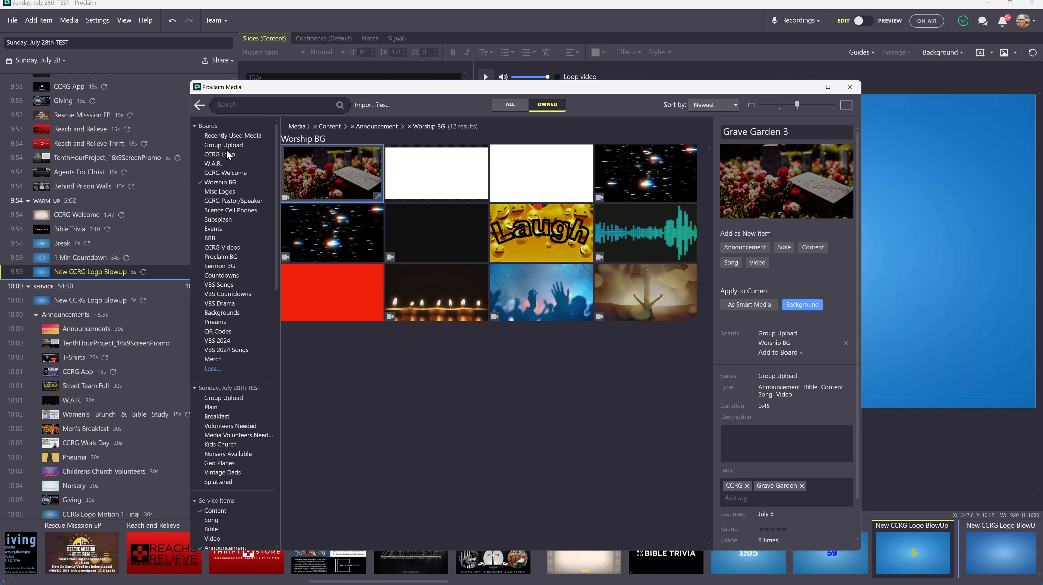
# Step: Examine the media in the CCRG Welcome and CCRG Logo boards, and close the media library
pyautogui.click(226, 172)
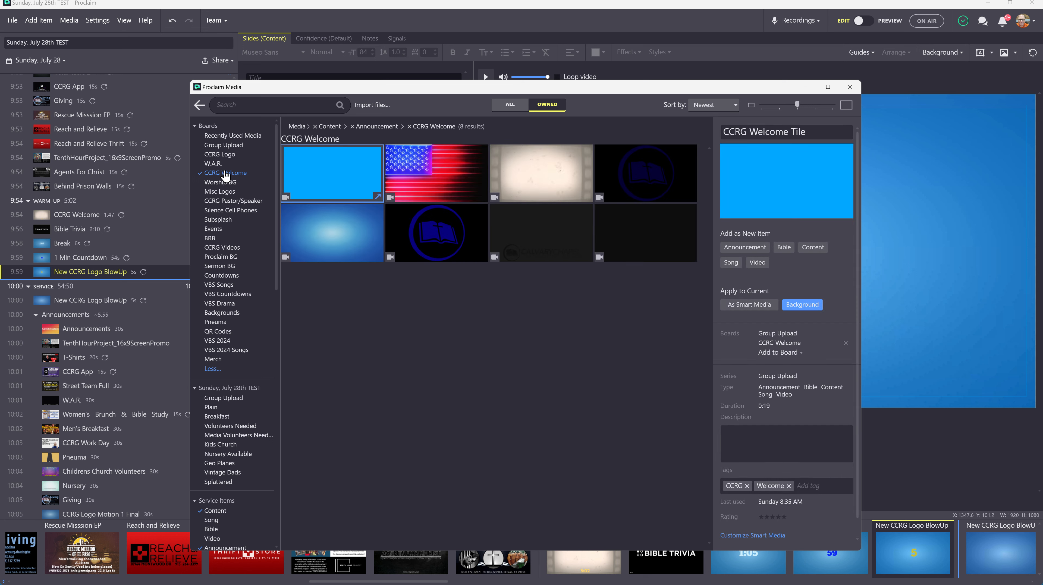
pyautogui.click(220, 155)
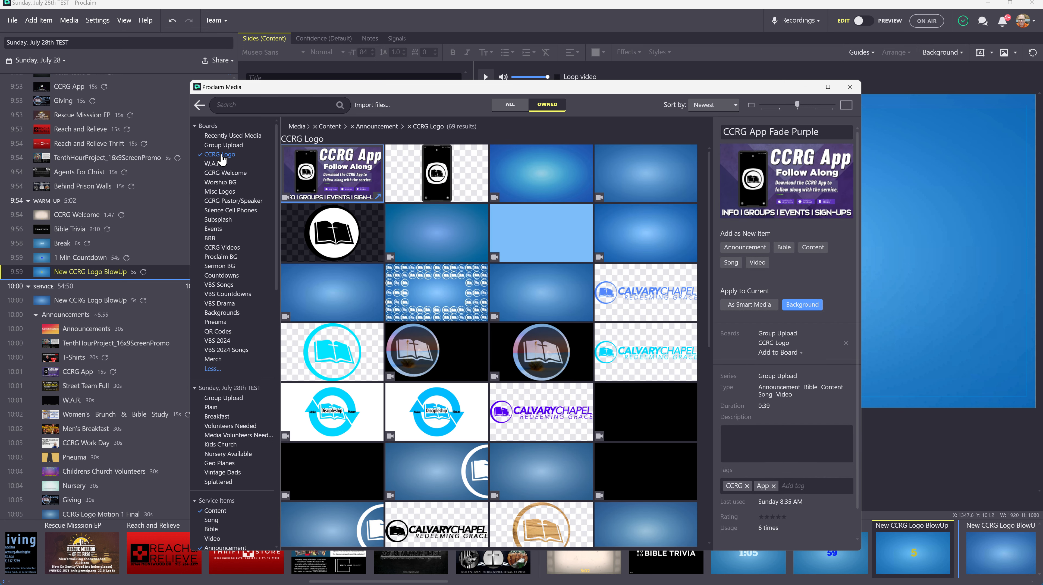
pyautogui.scroll(-4, 582, 348)
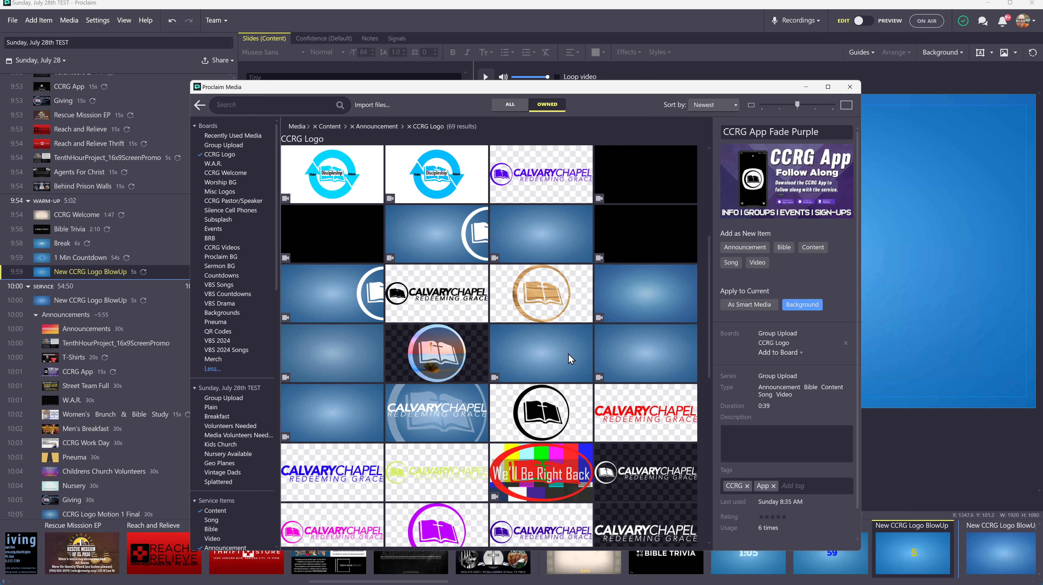
pyautogui.scroll(-3, 567, 353)
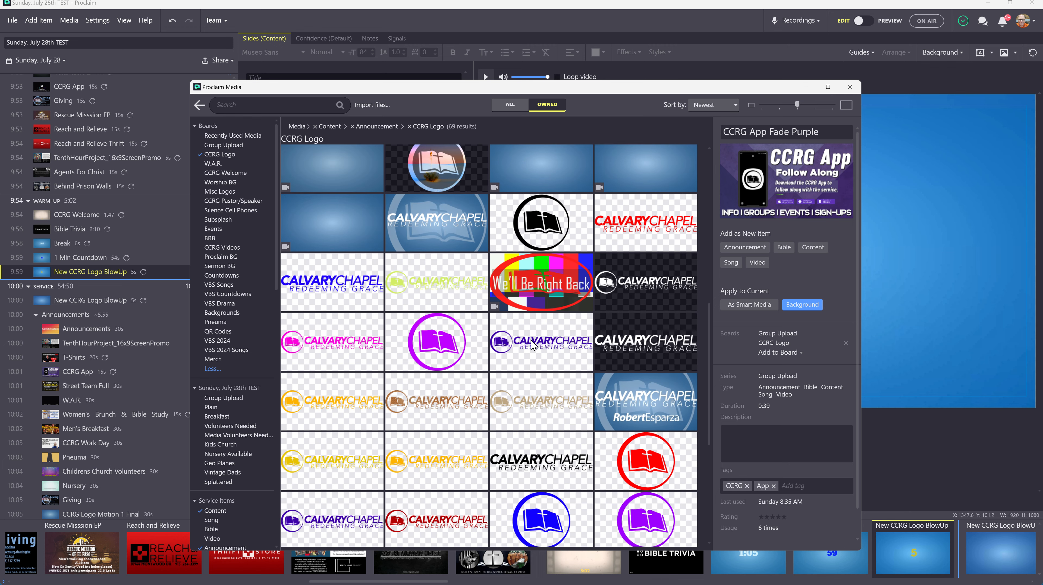
pyautogui.scroll(5, 533, 346)
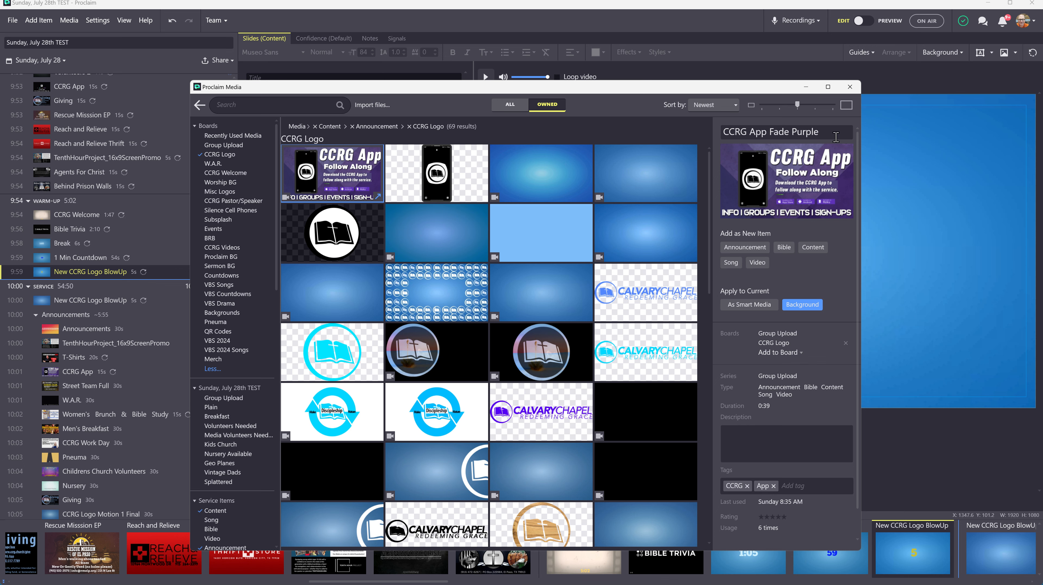
pyautogui.click(850, 87)
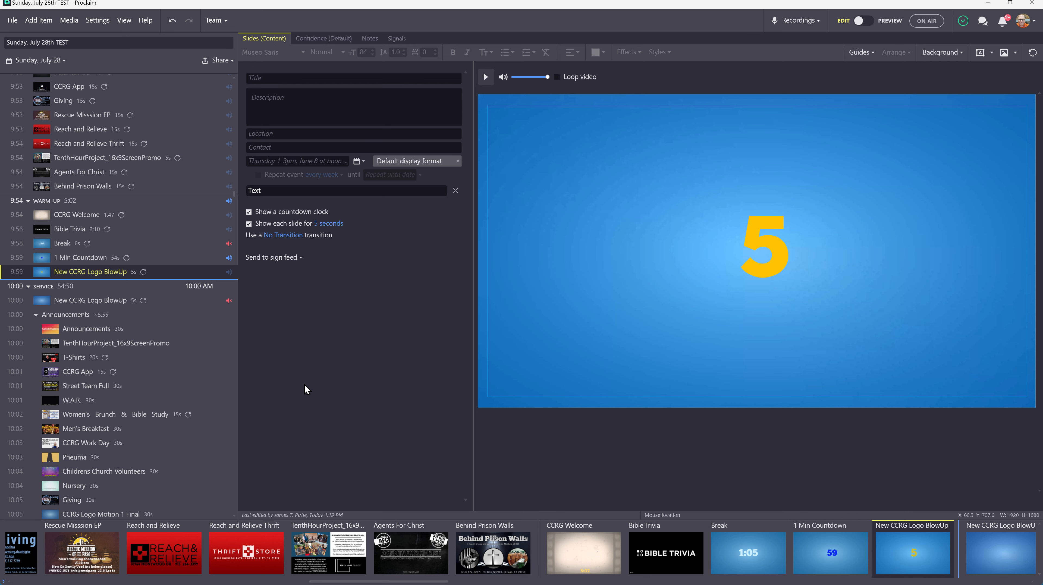
# Step: Select the 45:00 pastor item in the Service section as the insertion point and open the list of reusable items
pyautogui.scroll(-5, 83, 397)
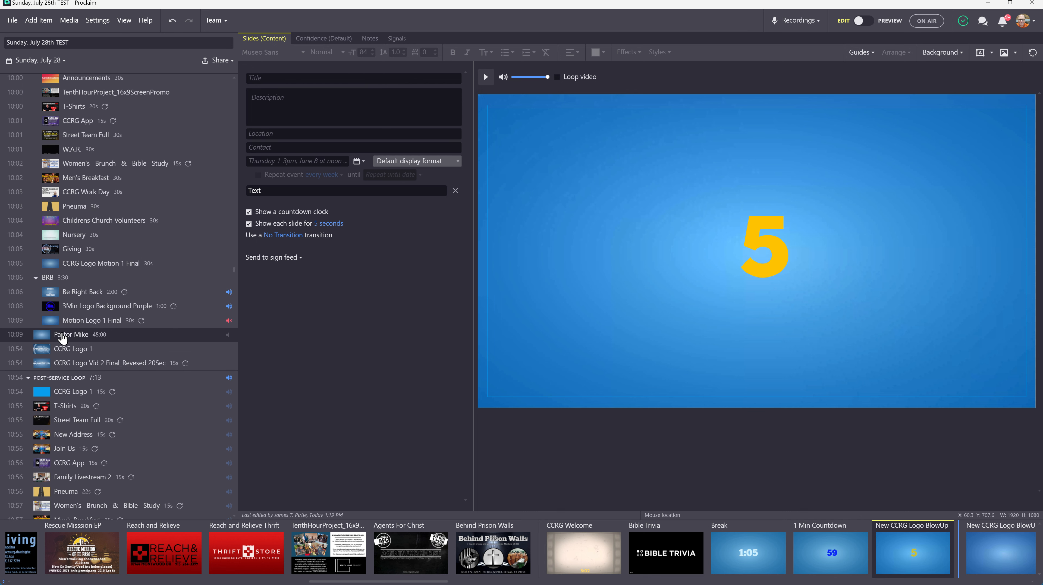
pyautogui.click(63, 339)
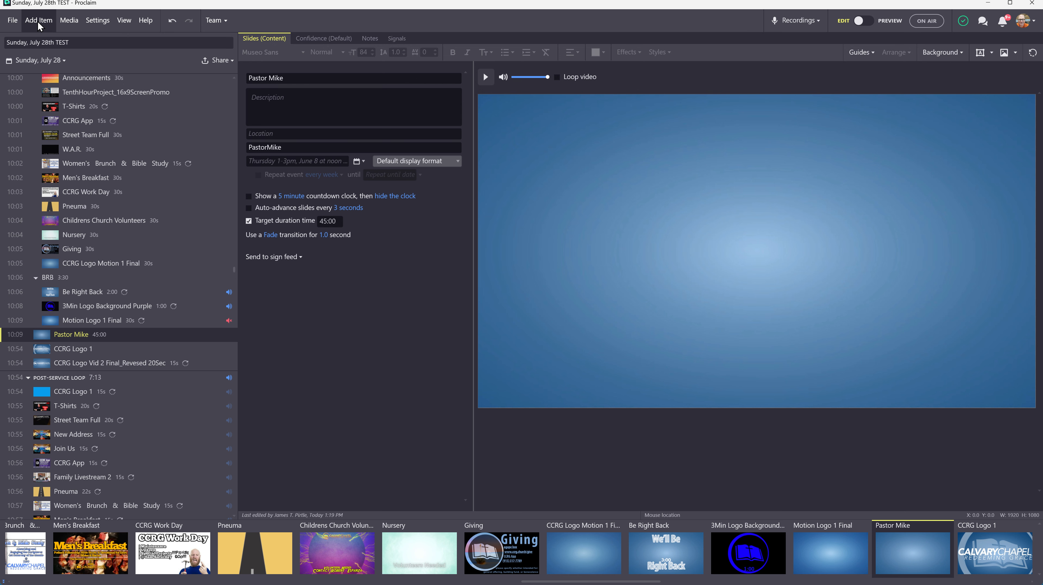
pyautogui.click(72, 348)
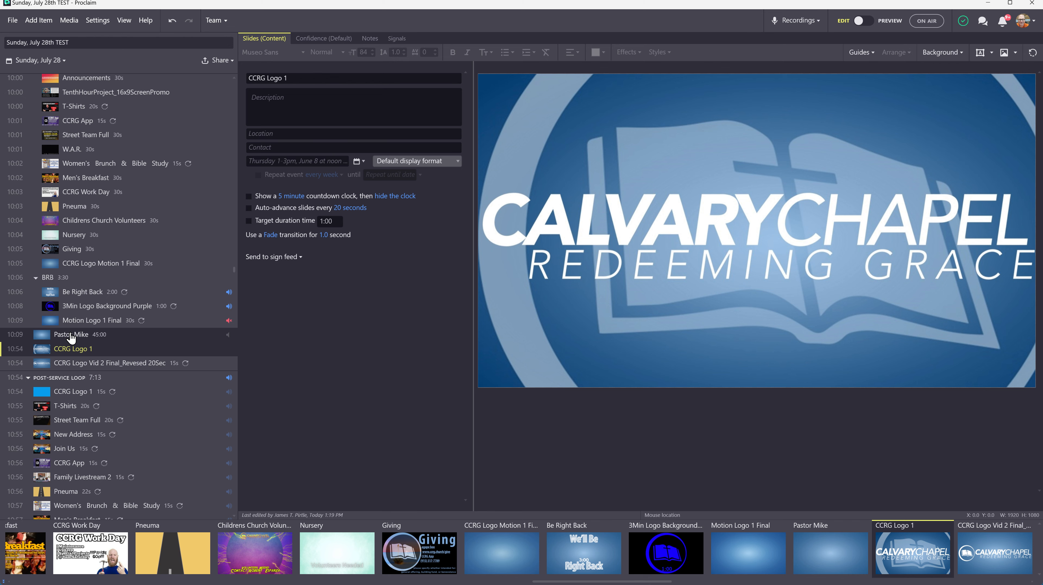
pyautogui.click(71, 335)
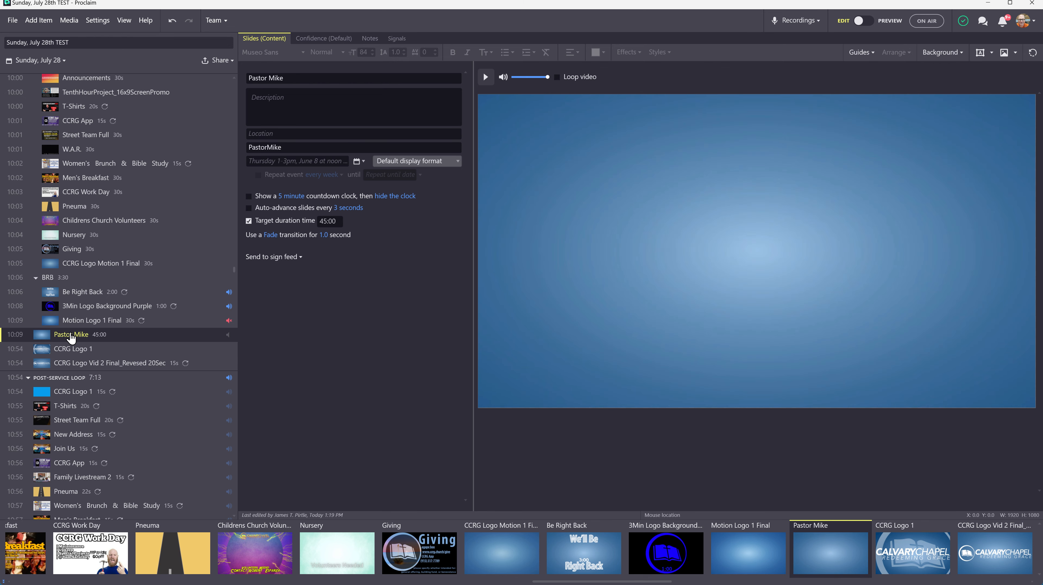
pyautogui.click(44, 23)
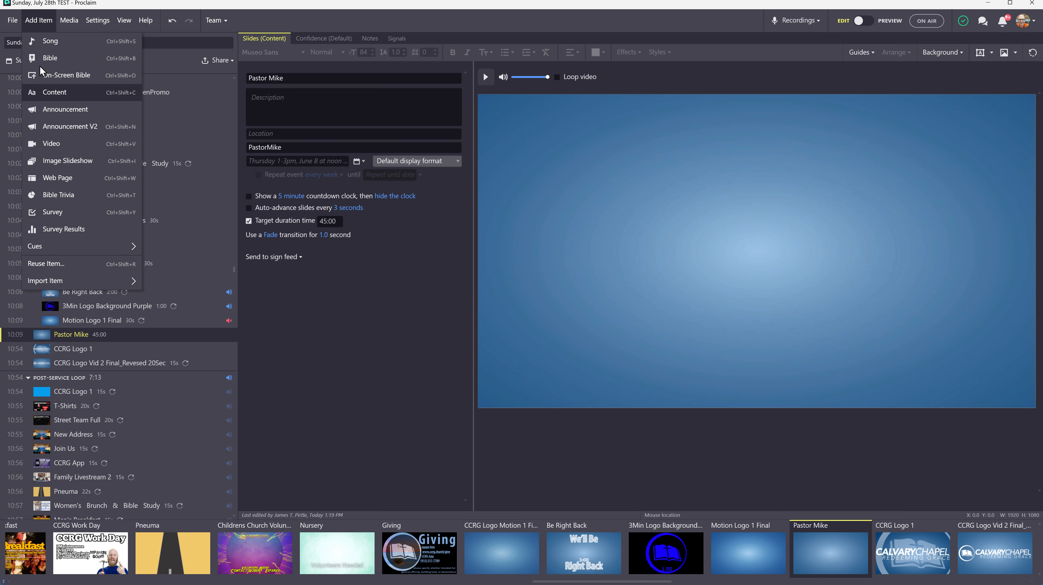
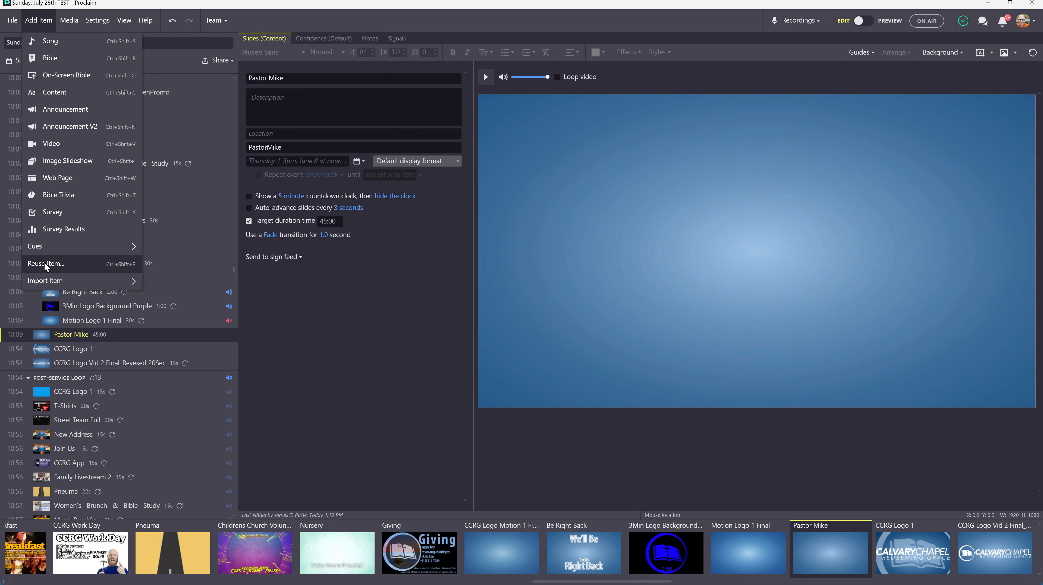
pyautogui.click(44, 263)
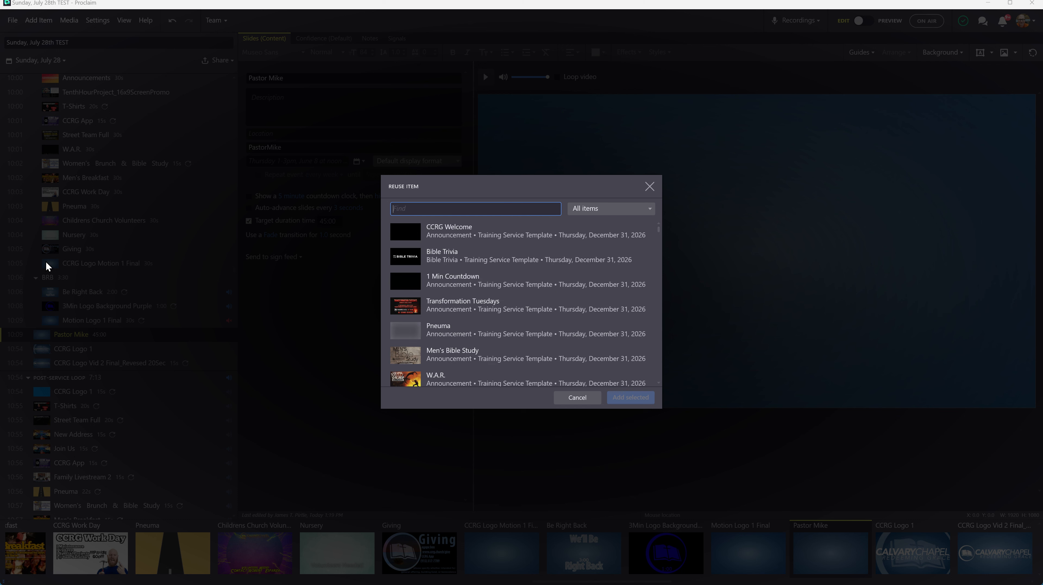
# Step: Search the reusable items for "happy day" and clear the search
pyautogui.write('happy day')
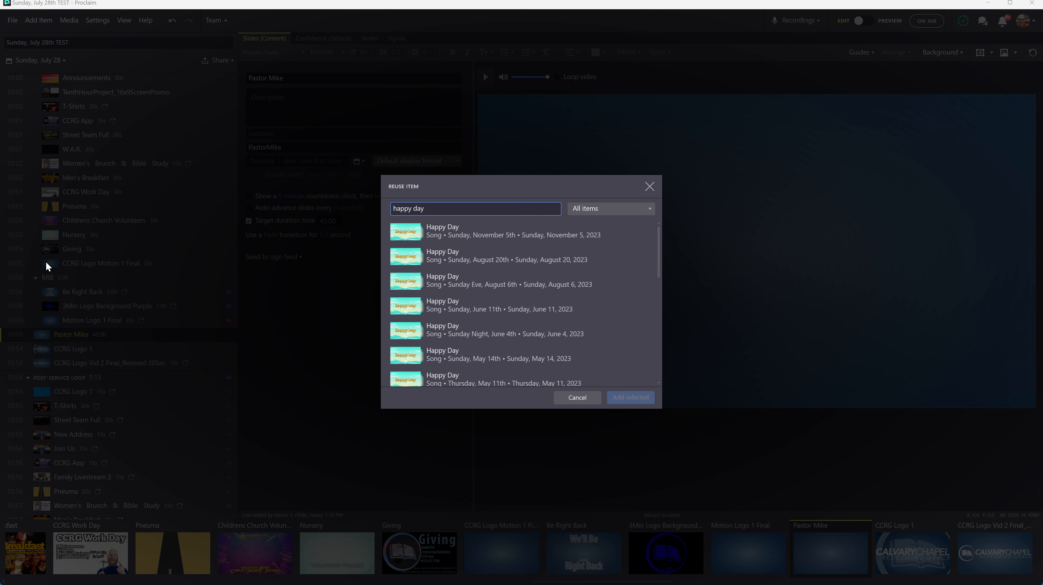
pyautogui.press('BackSpace')
pyautogui.press('BackSpace')
pyautogui.press('BackSpace')
pyautogui.press('BackSpace')
pyautogui.press('BackSpace')
pyautogui.press('BackSpace')
pyautogui.press('BackSpace')
pyautogui.press('BackSpace')
pyautogui.press('BackSpace')
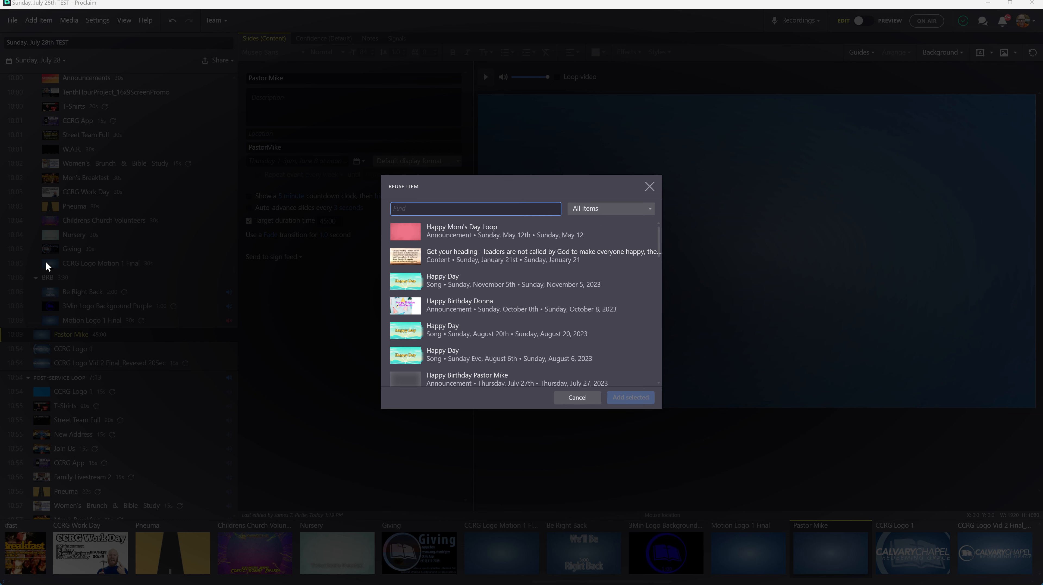
# Step: Search the reusable items for "praise" and add the song Praise from Sunday, July 7th after the pastor item
pyautogui.write('praise')
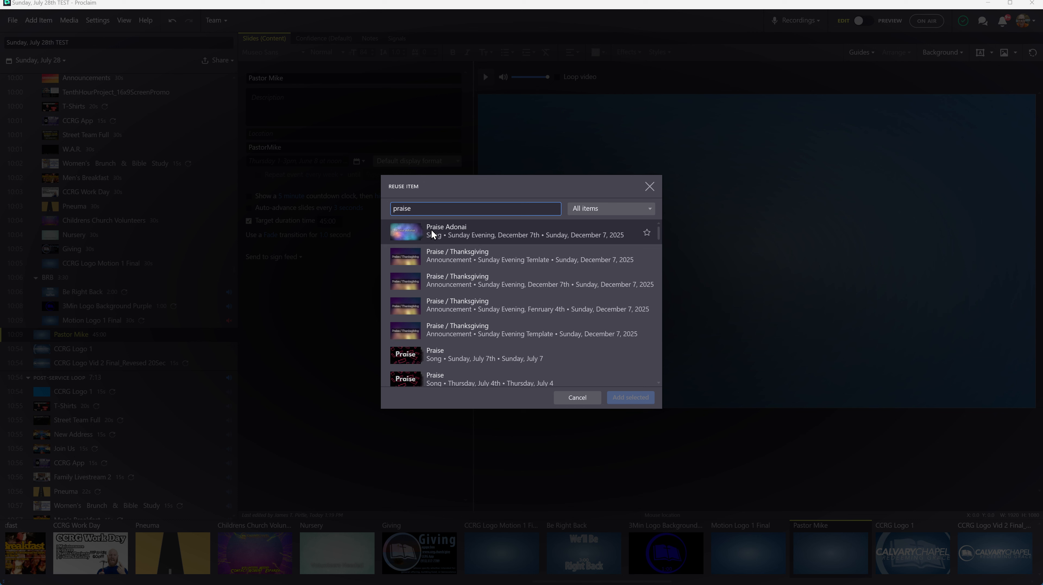
pyautogui.scroll(-3, 503, 308)
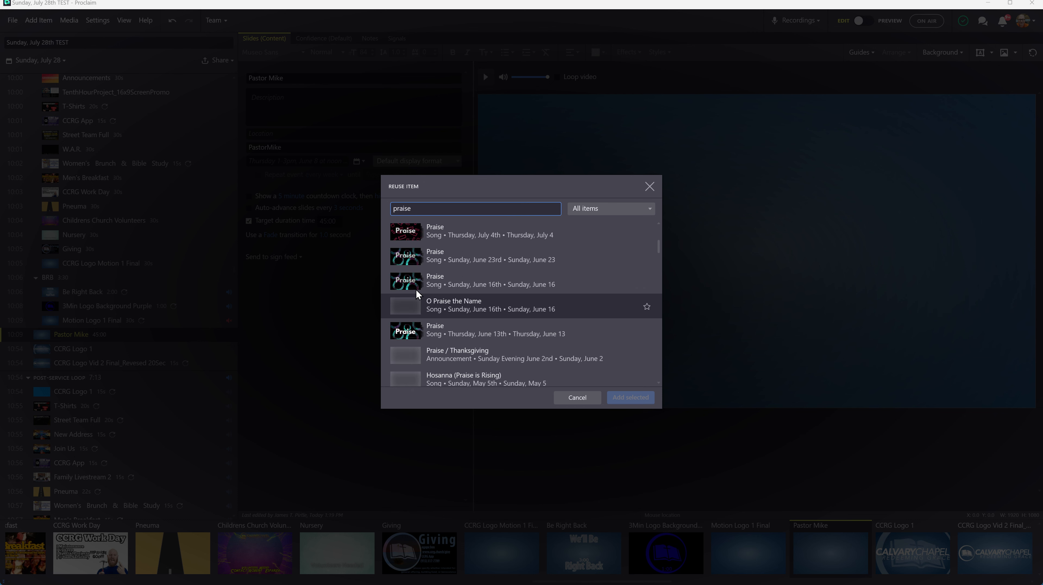
pyautogui.scroll(2, 451, 279)
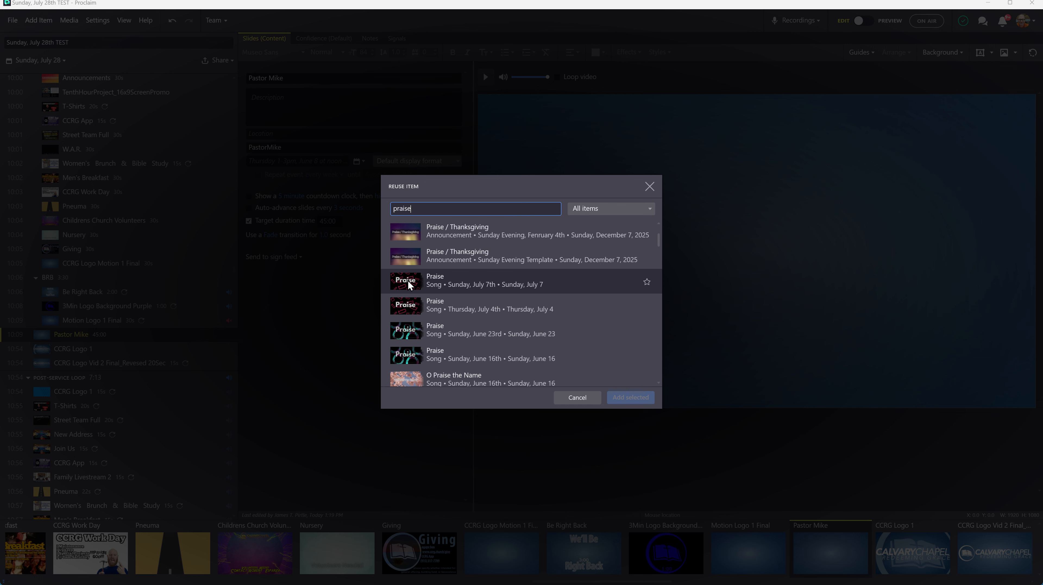
pyautogui.press('Escape')
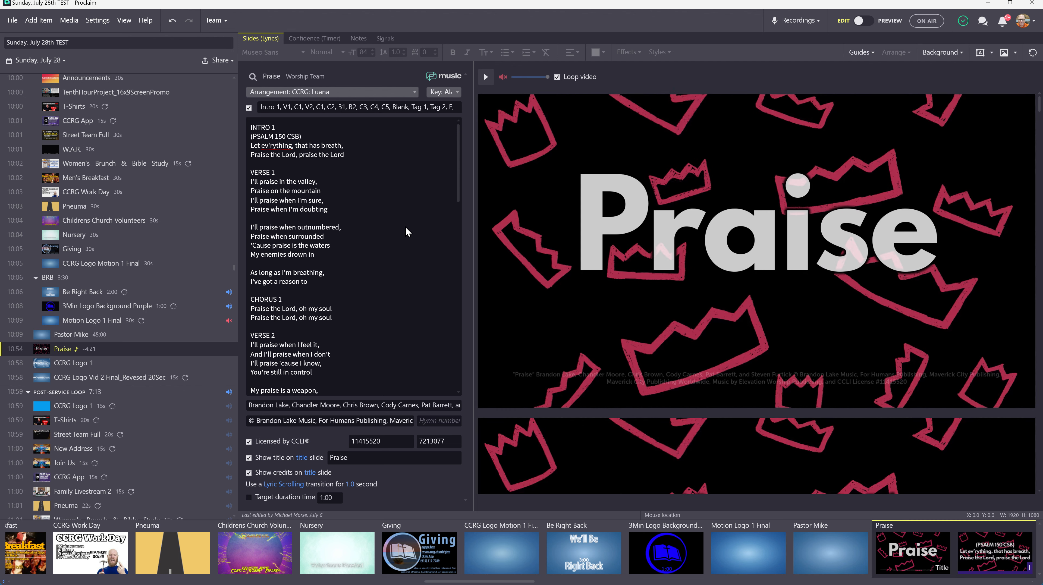
# Step: Look through the Praise lyrics, try the Main Arrangement, and switch back to the song's existing CCRG arrangement
pyautogui.scroll(-15, 408, 230)
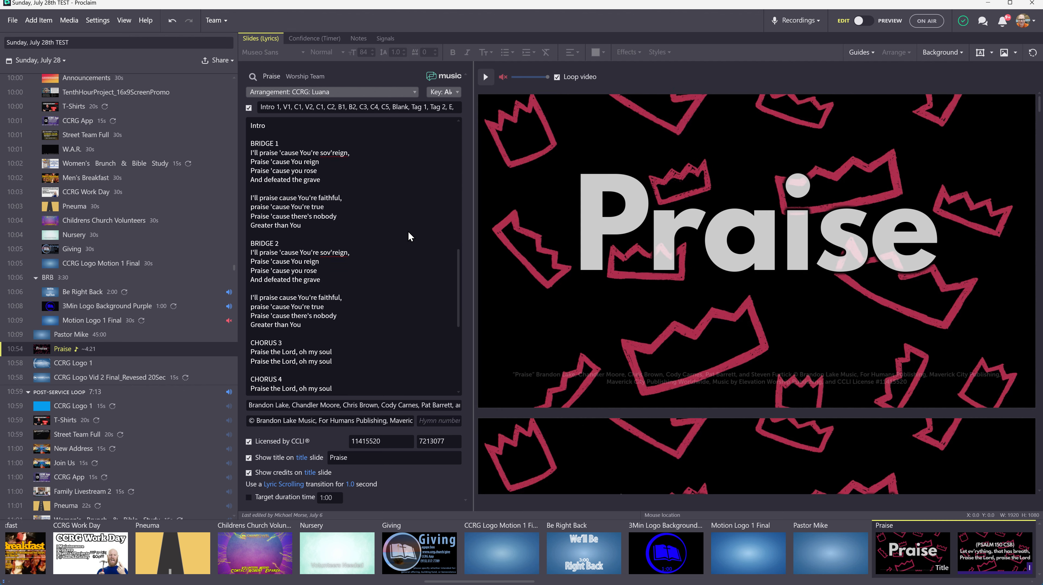
pyautogui.scroll(15, 409, 230)
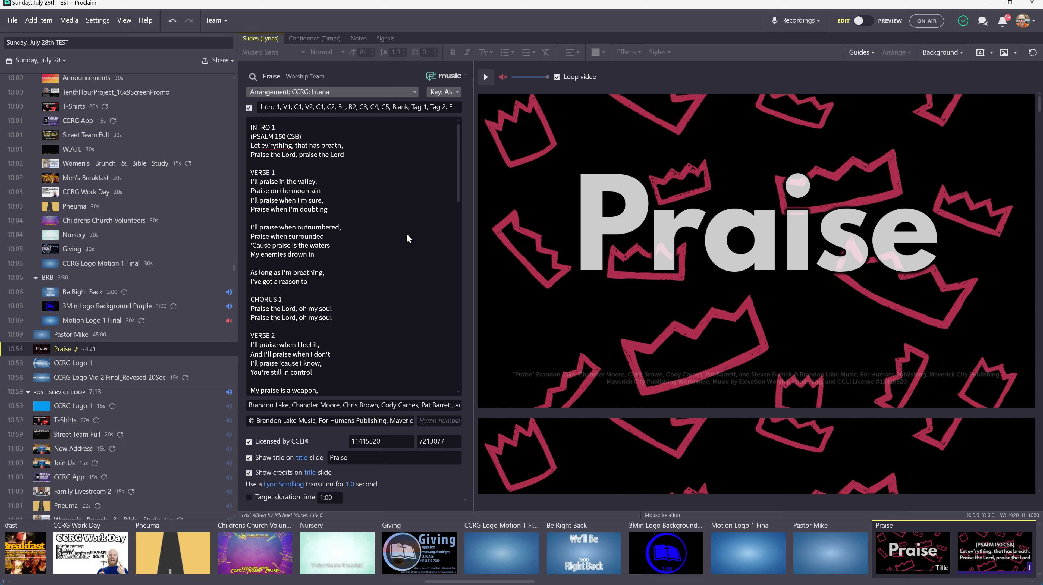
pyautogui.click(415, 93)
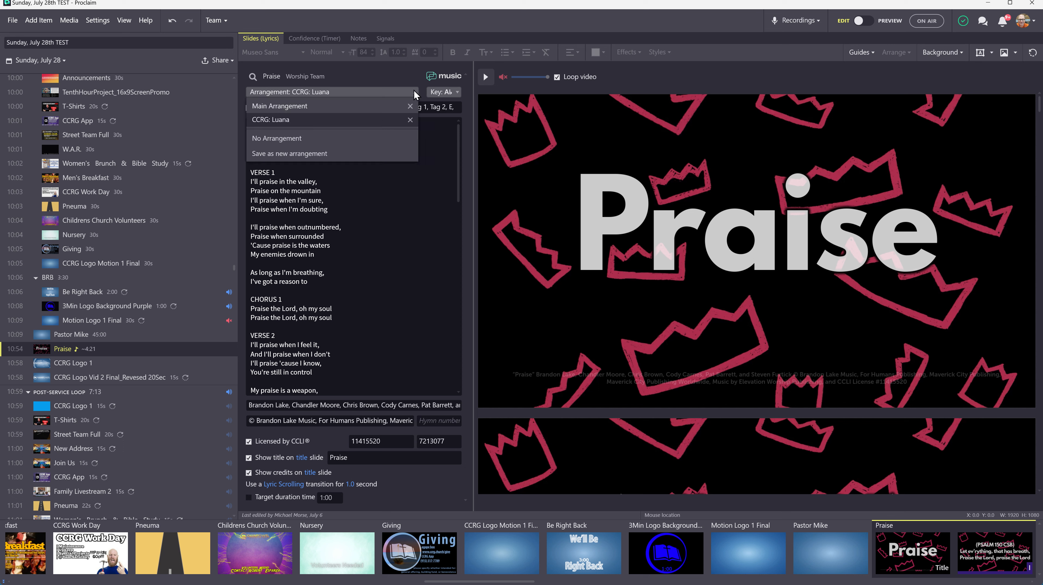
pyautogui.click(377, 104)
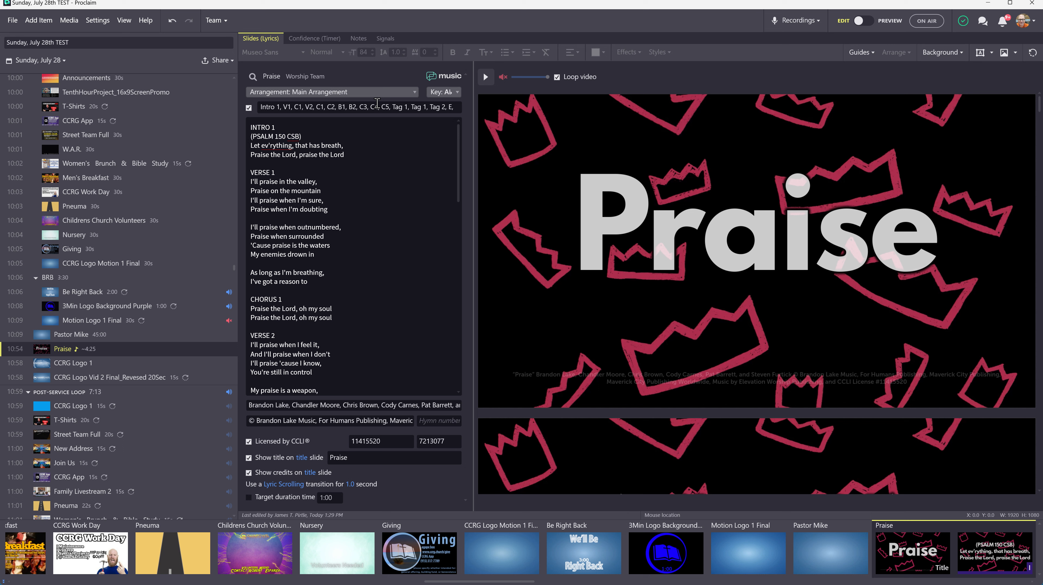
pyautogui.click(416, 94)
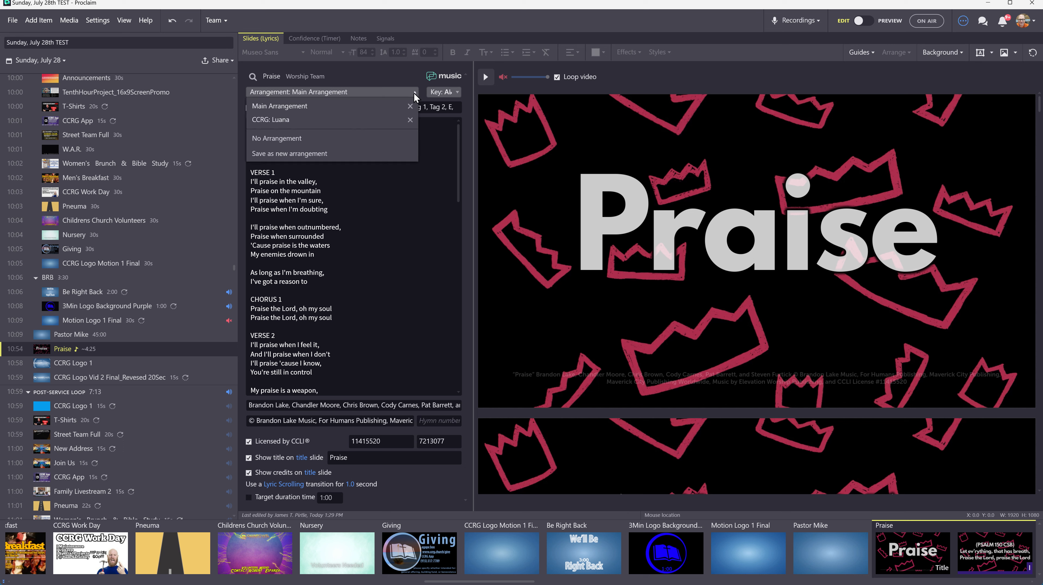
pyautogui.click(337, 119)
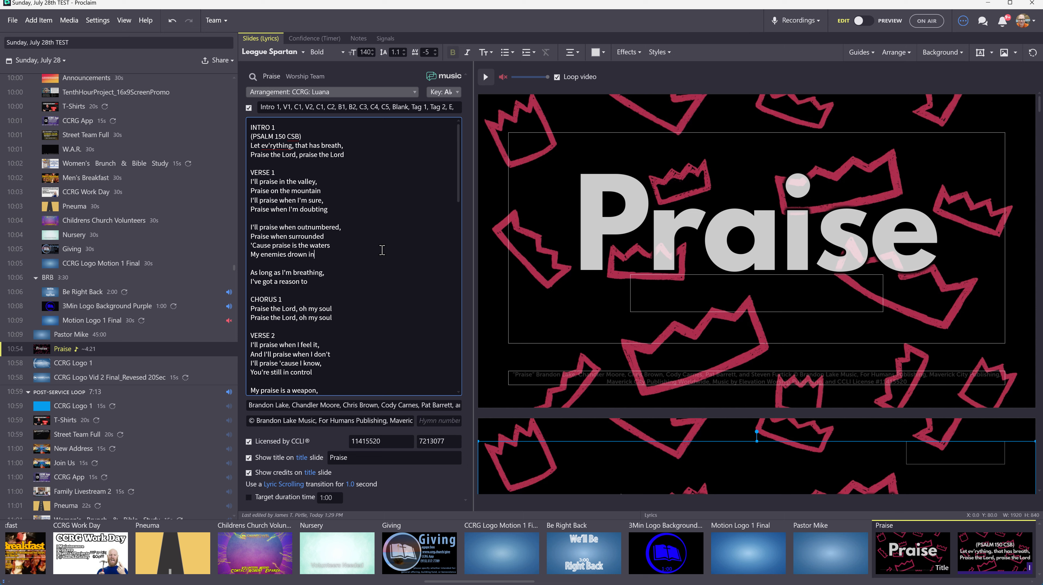
# Step: Save the Praise song as a new arrangement named "CCRG:" followed by the team member's first name, and check the arrangement list
pyautogui.click(413, 91)
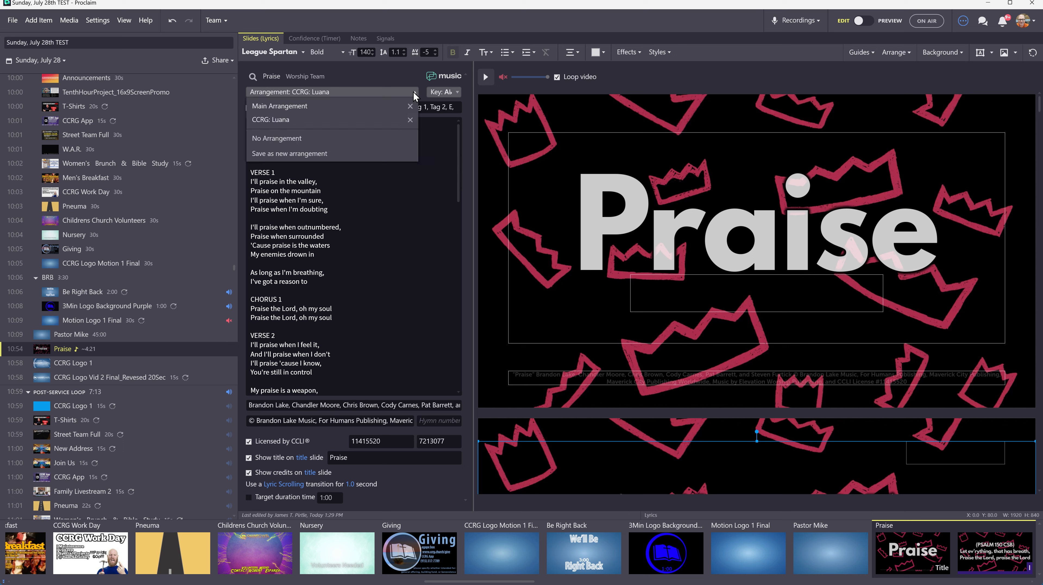
pyautogui.click(344, 153)
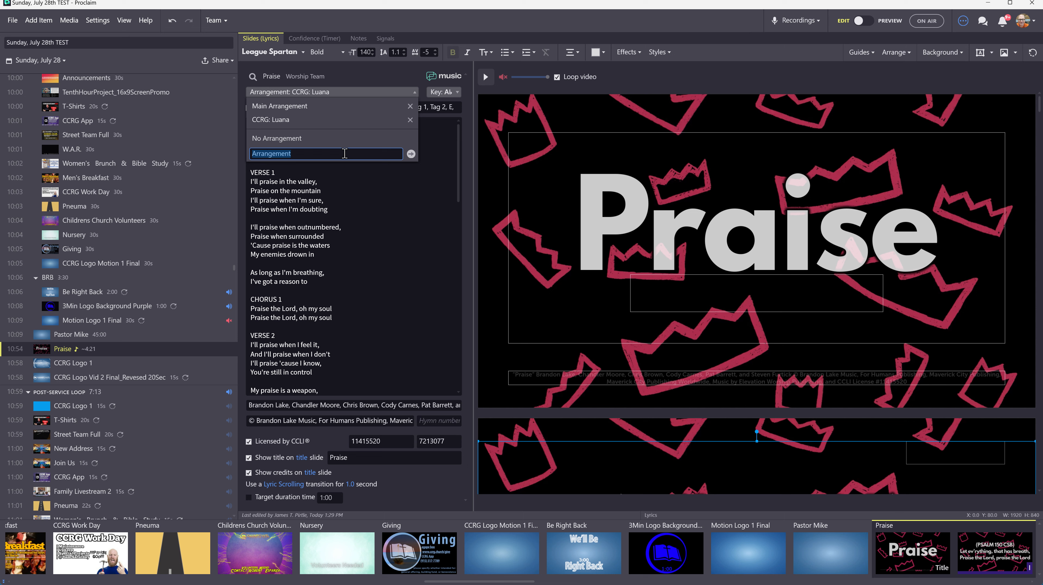
pyautogui.write('CCRG')
pyautogui.write(': Jmaes')
pyautogui.press('BackSpace')
pyautogui.press('BackSpace')
pyautogui.press('BackSpace')
pyautogui.press('BackSpace')
pyautogui.press('BackSpace')
pyautogui.write('James')
pyautogui.press('Return')
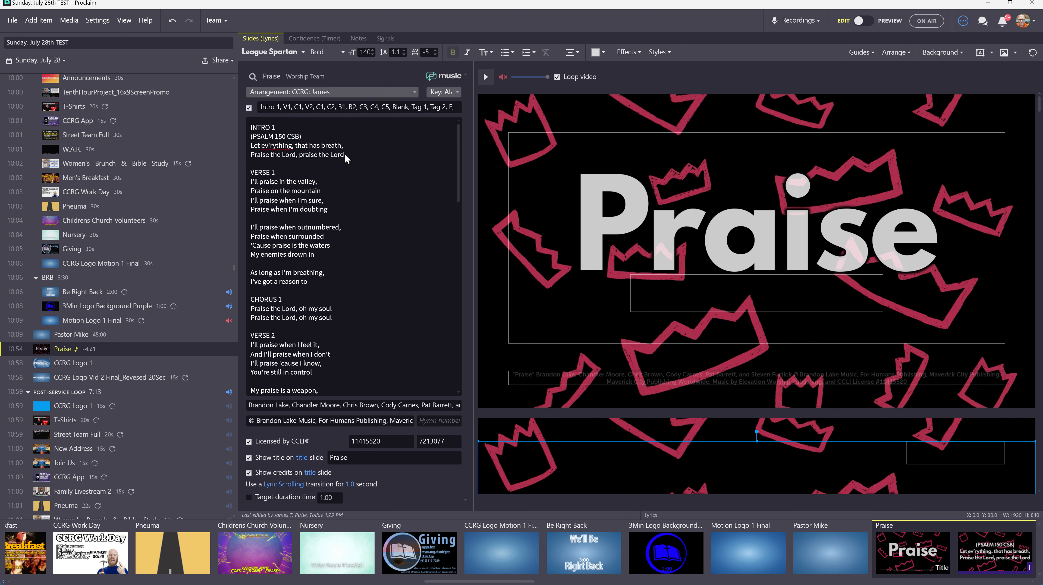
pyautogui.click(417, 93)
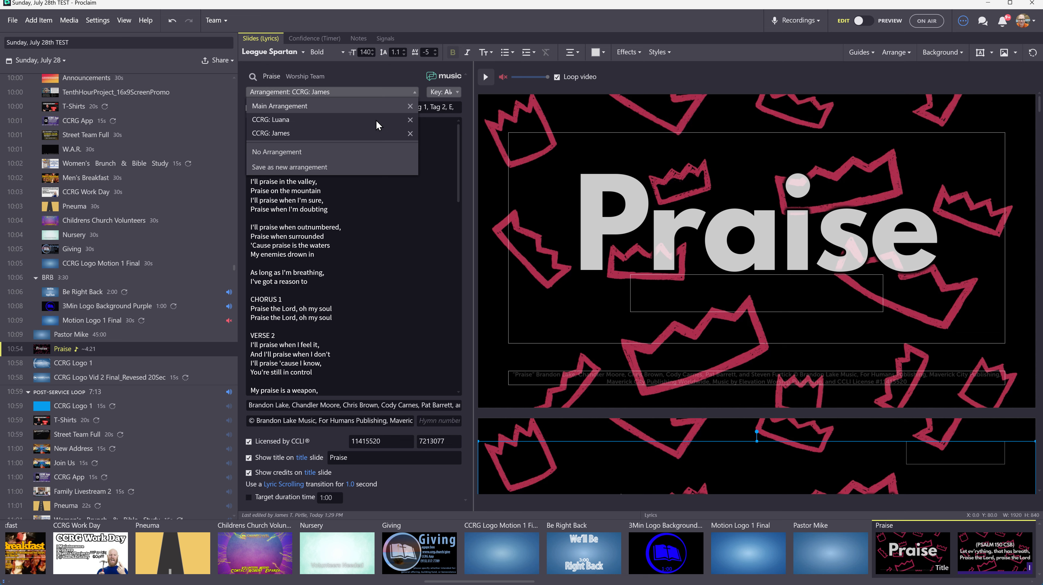
# Step: Switch the Praise song back and forth between its two CCRG arrangements and leave the first-listed CCRG arrangement selected
pyautogui.click(376, 119)
pyautogui.click(416, 96)
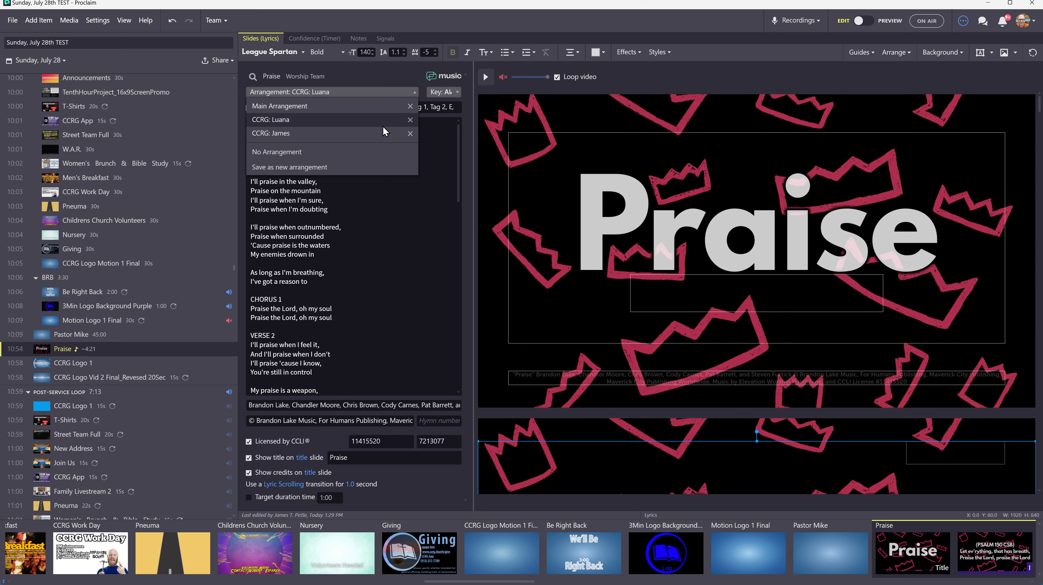
pyautogui.click(381, 129)
pyautogui.click(415, 92)
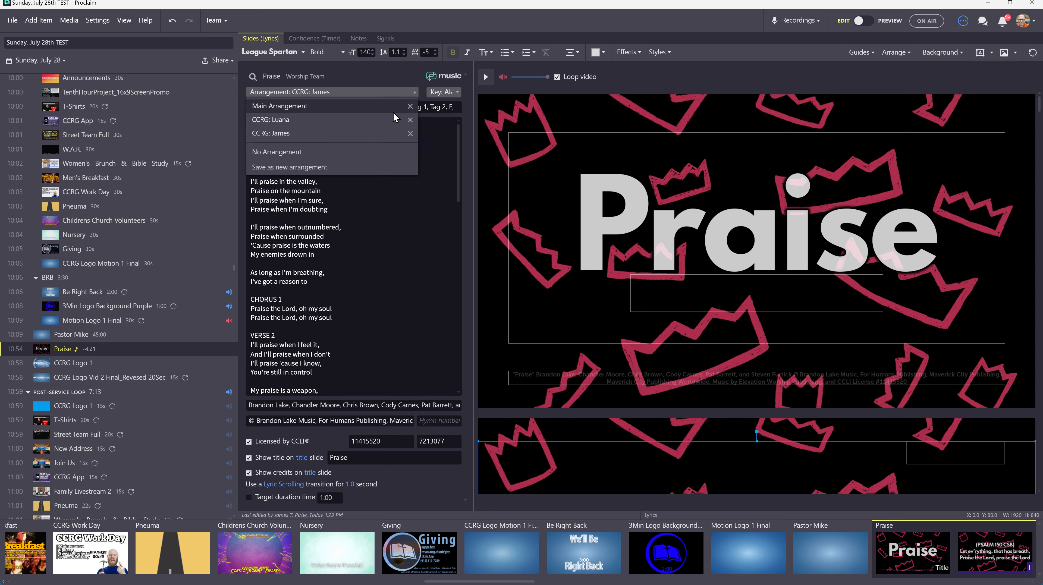
pyautogui.click(391, 117)
pyautogui.moveTo(390, 219); pyautogui.dragTo(391, 231)
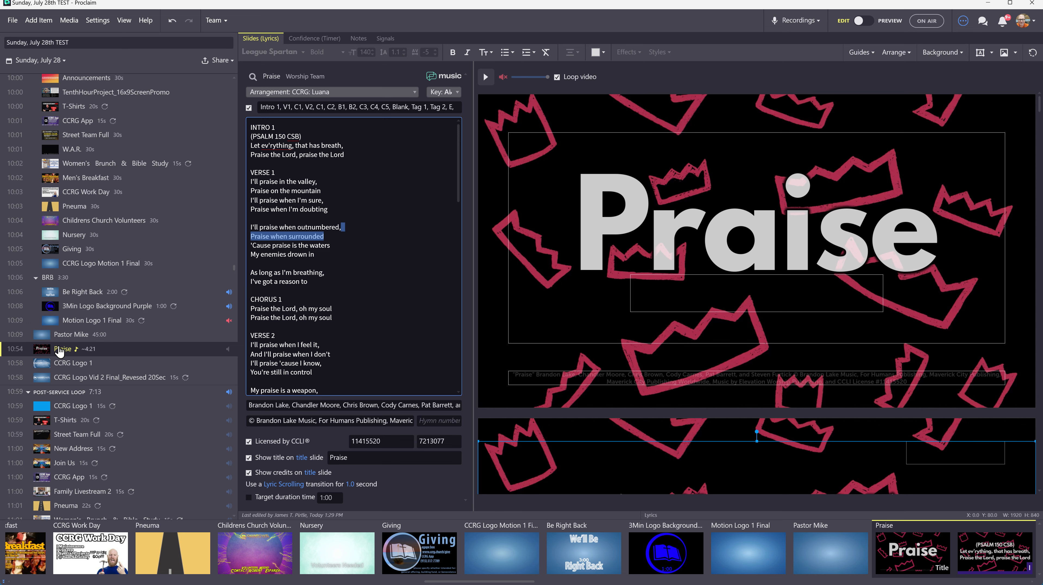
# Step: Move the pastor item below the Praise song and preview its background video
pyautogui.click(67, 336)
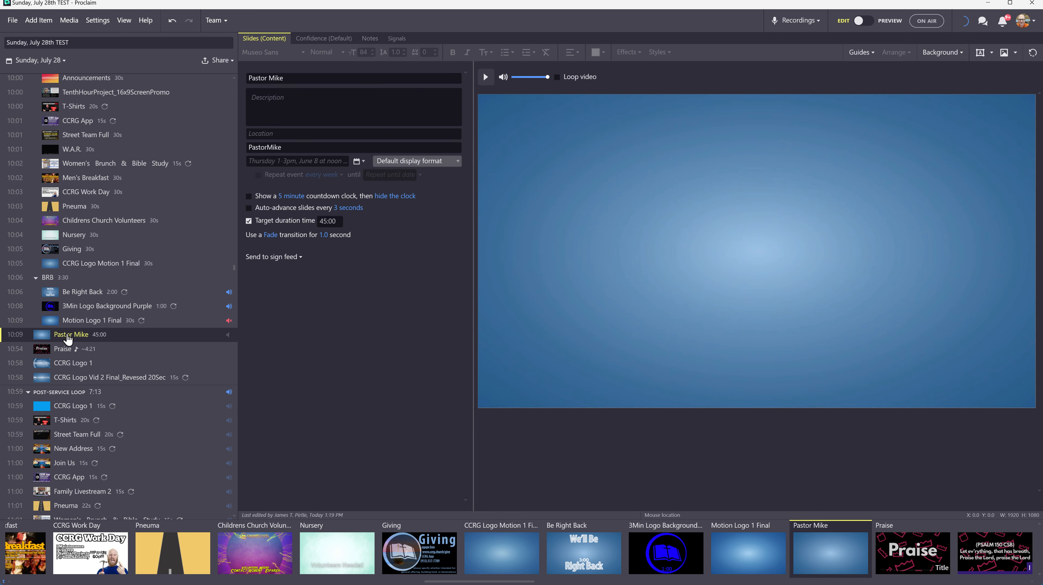
pyautogui.moveTo(68, 338); pyautogui.dragTo(71, 359)
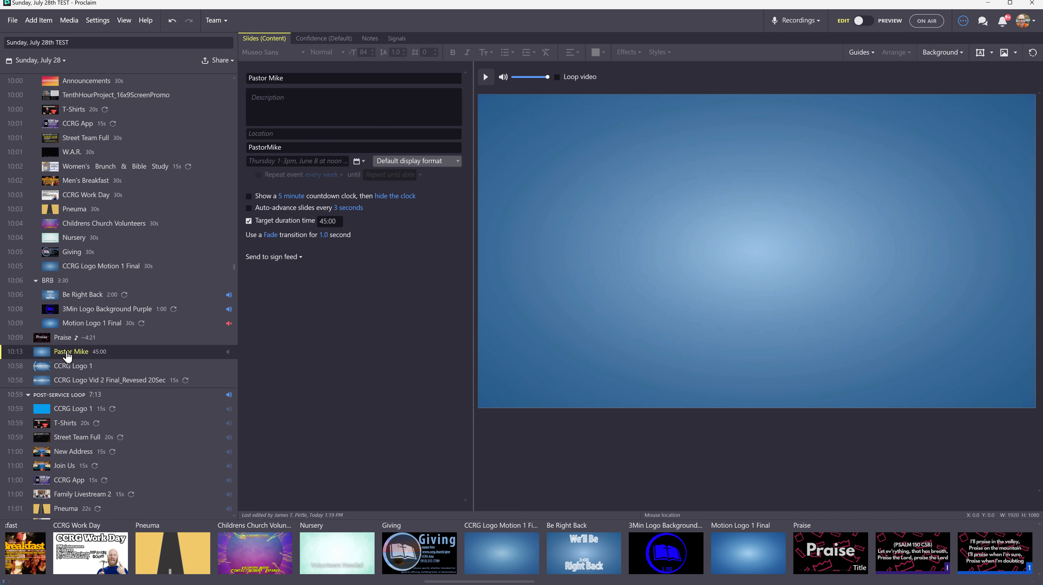
pyautogui.click(485, 76)
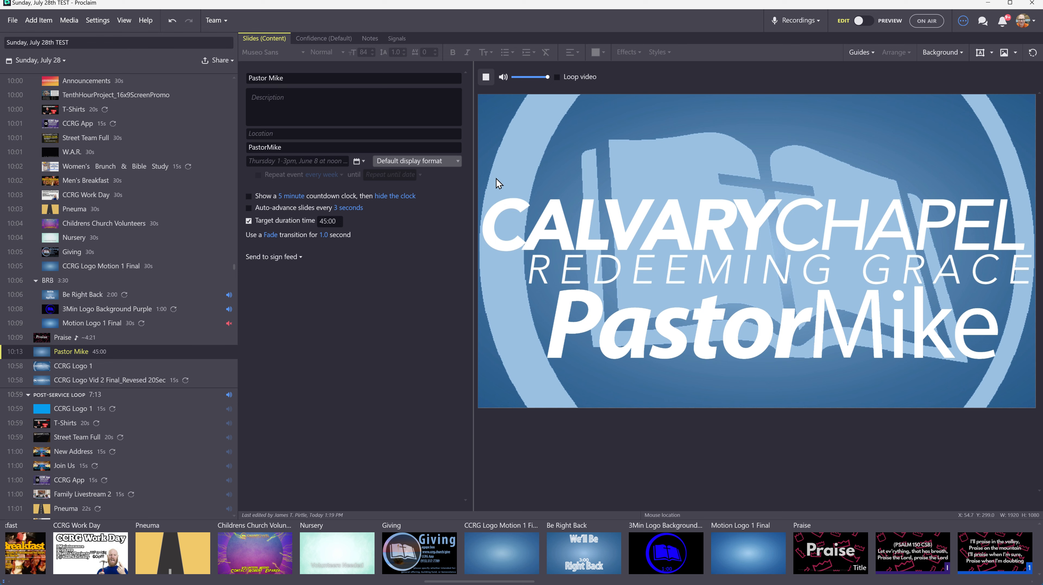
pyautogui.click(486, 77)
# Step: Search the reusable items for "happy day" and add the song Happy Day from Sunday, November 5th after Praise
pyautogui.click(62, 338)
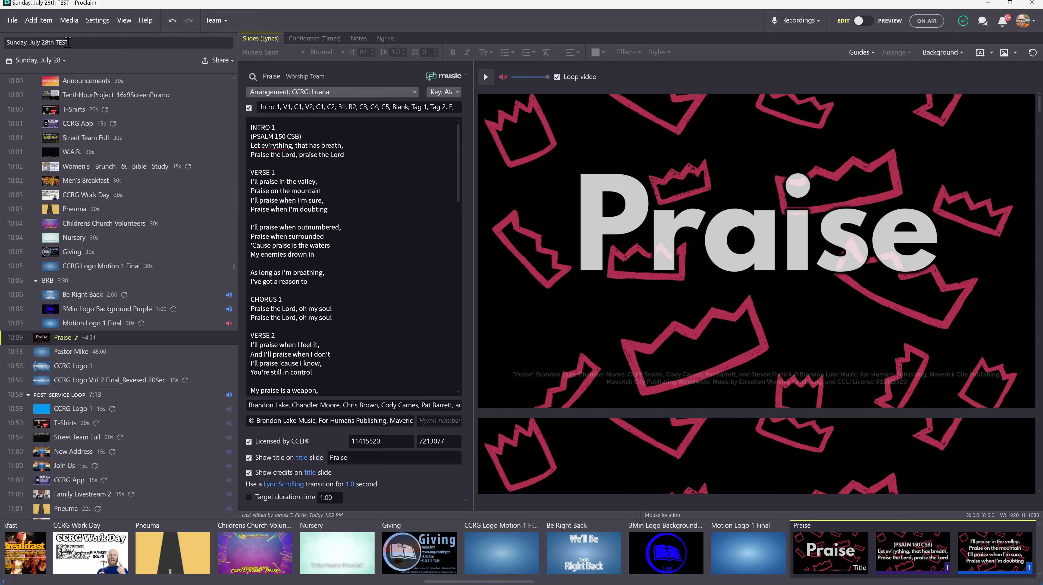
pyautogui.click(38, 21)
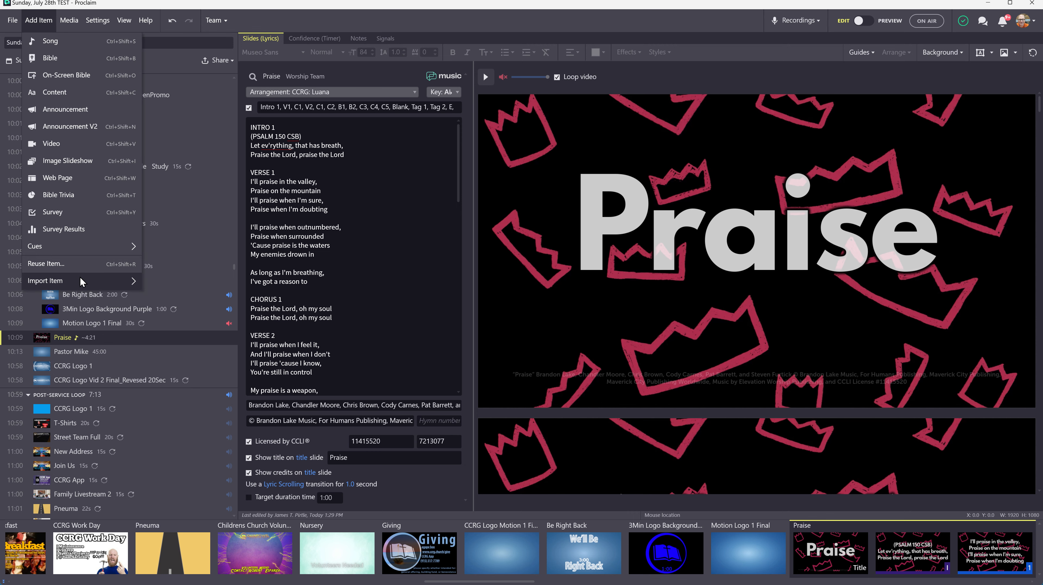
pyautogui.click(79, 269)
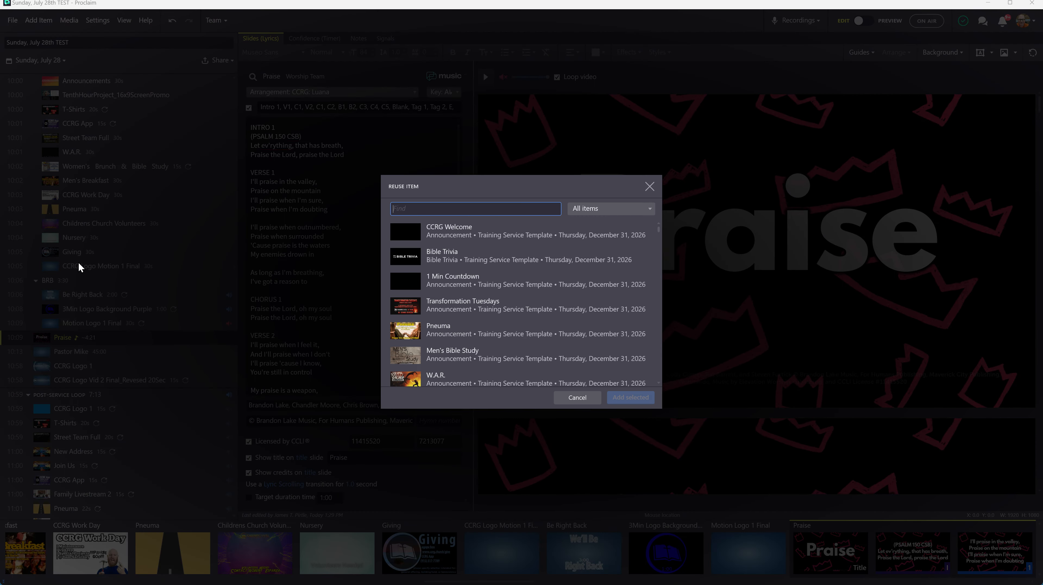
pyautogui.write('happy day')
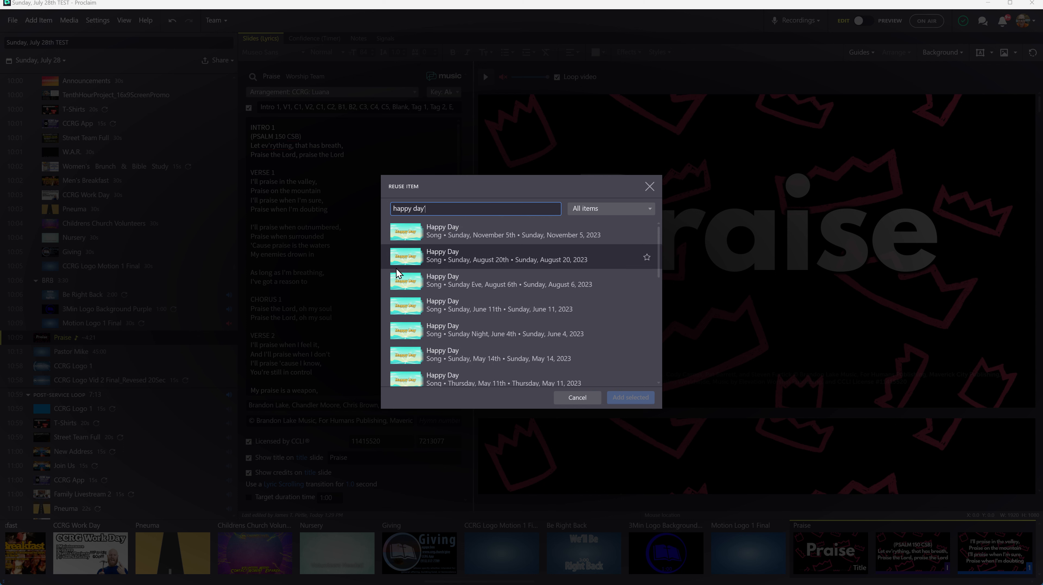
pyautogui.doubleClick(441, 227)
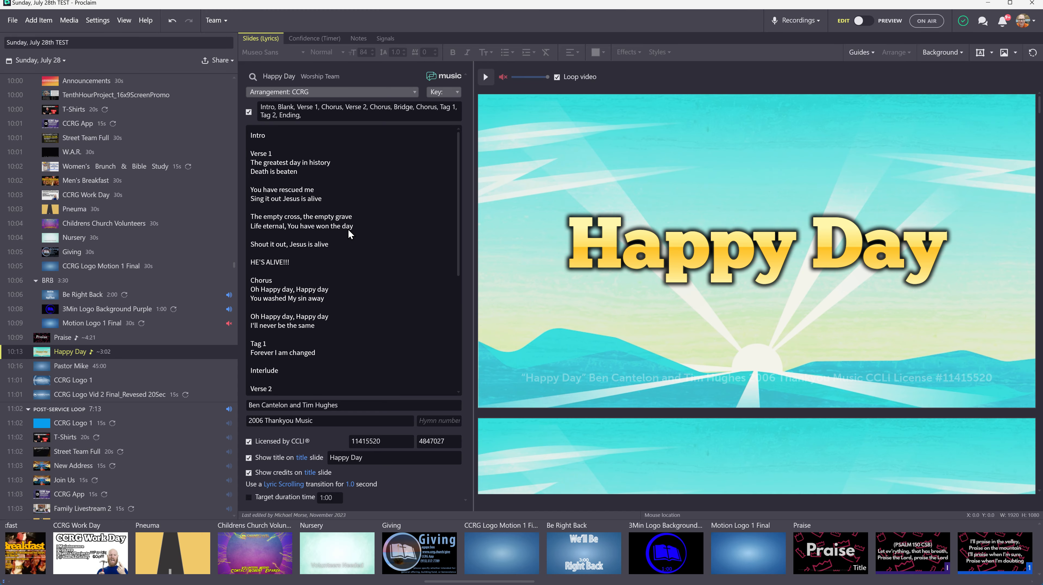
# Step: Search the reusable items for "praise a" and add the song Praise Adonai from Sunday Evening, December 7th after Happy Day
pyautogui.click(41, 23)
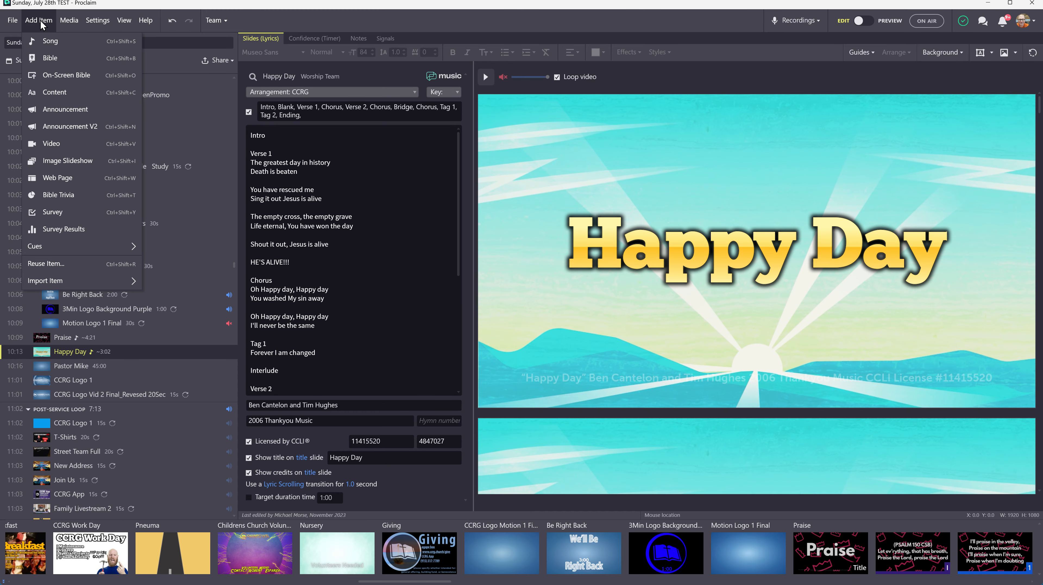
pyautogui.click(74, 265)
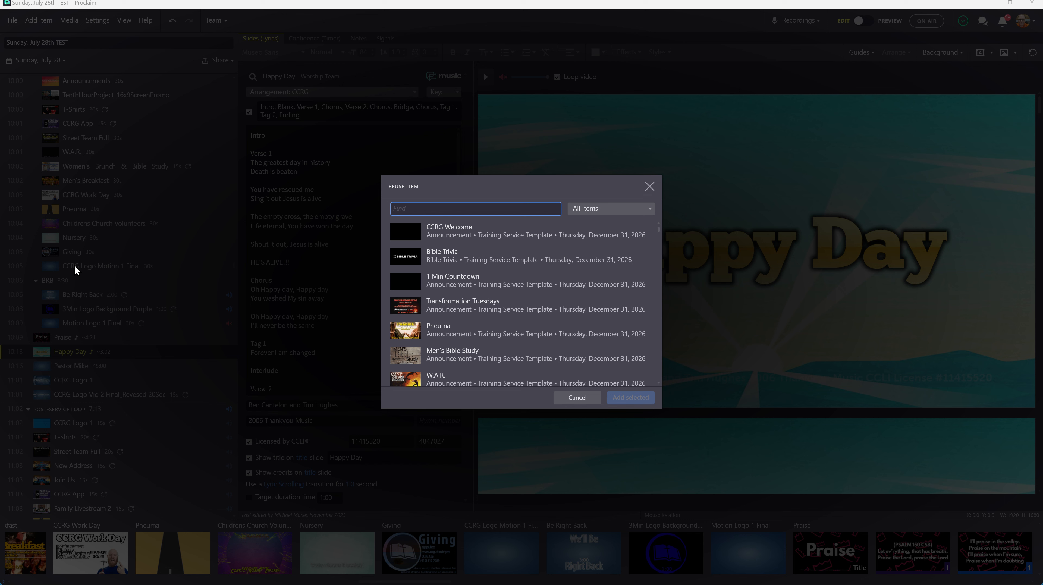
pyautogui.write('praise a')
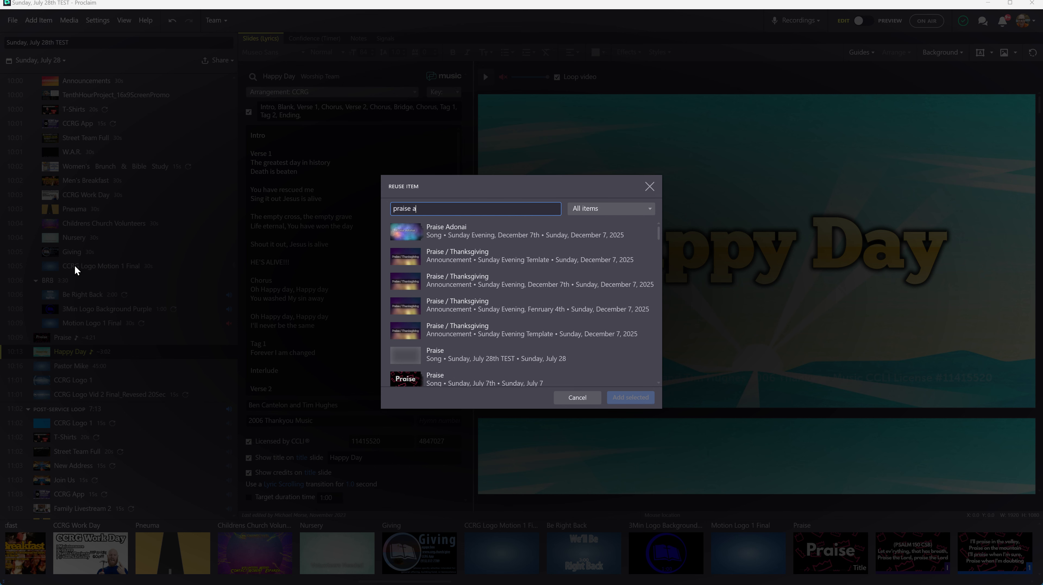
pyautogui.doubleClick(459, 230)
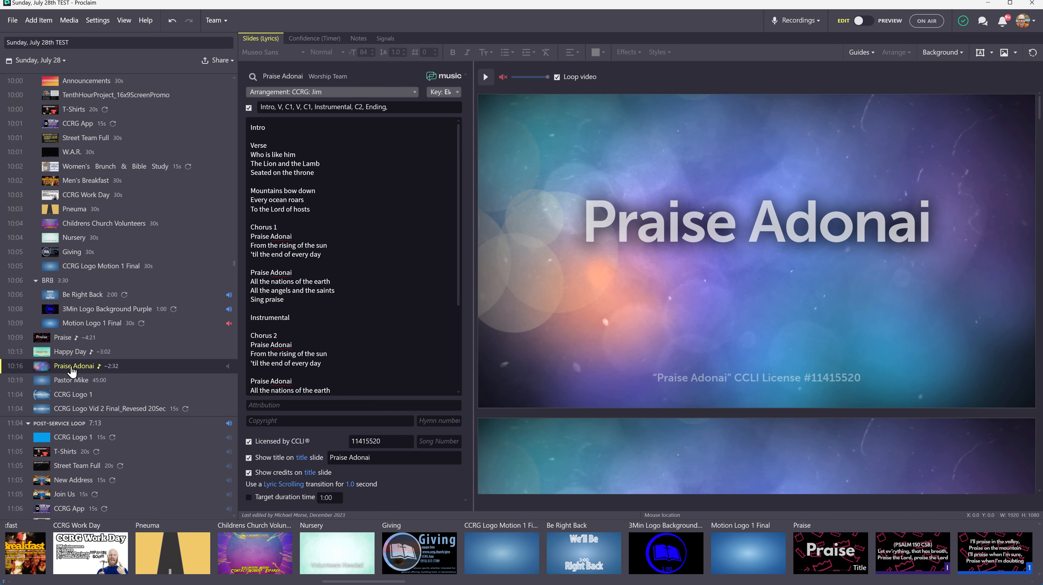
# Step: Review the three worship songs before the pastor item and check the available arrangements of Happy Day and Praise Adonai
pyautogui.press('Up')
pyautogui.press('Up')
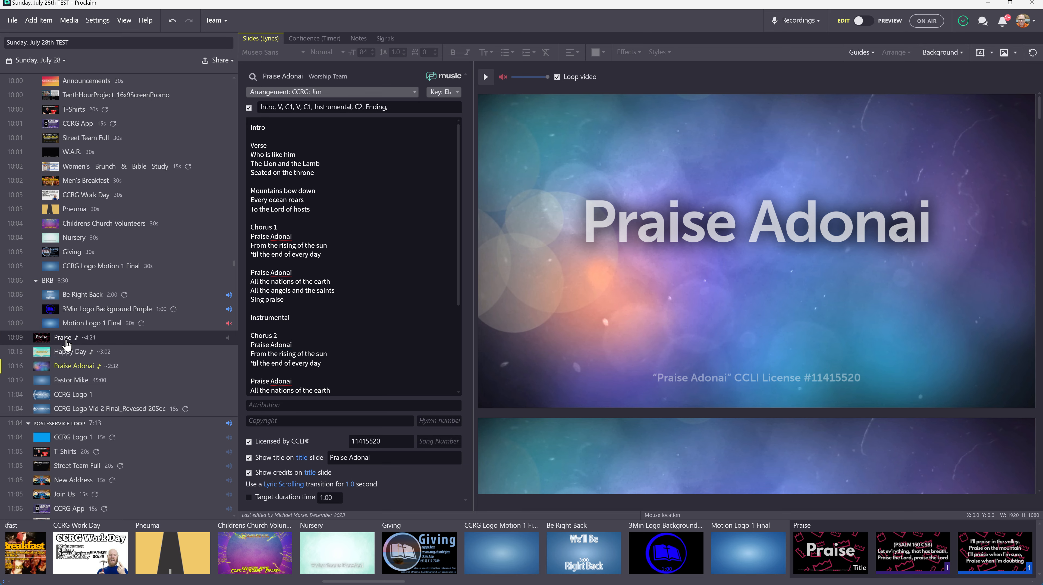
pyautogui.press('Down')
pyautogui.click(69, 367)
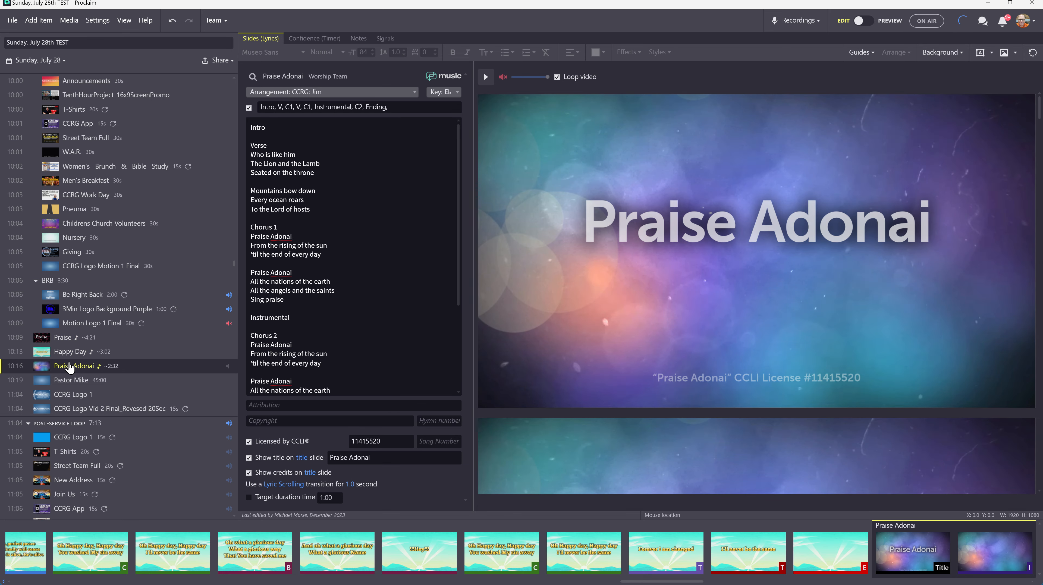
pyautogui.click(66, 354)
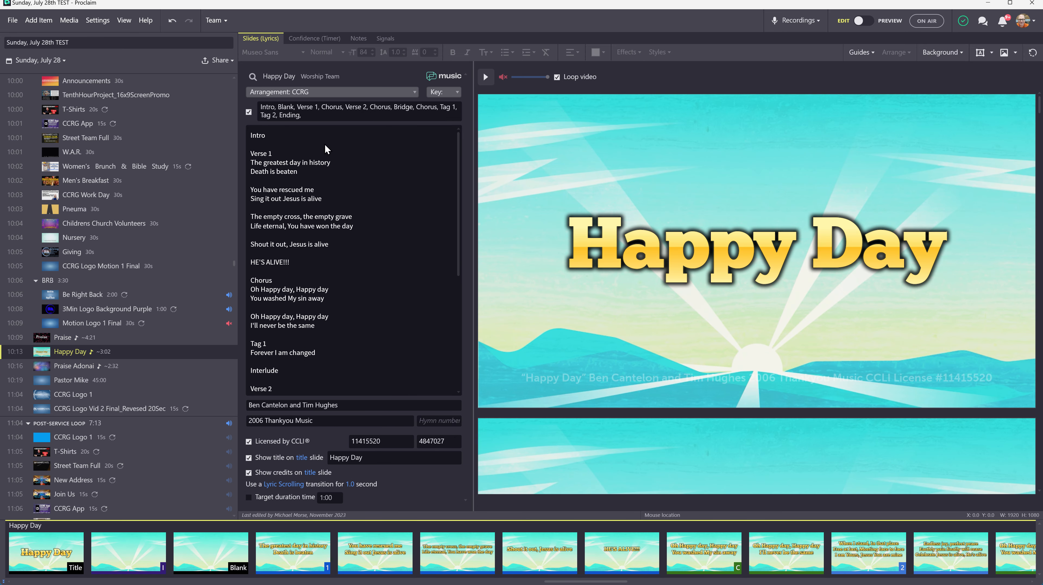
pyautogui.click(415, 92)
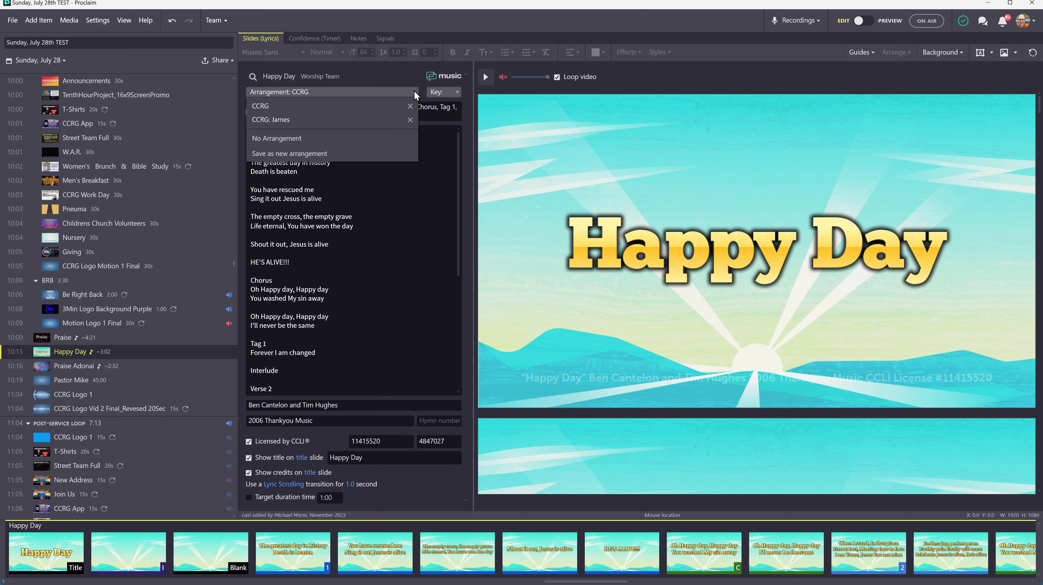
pyautogui.click(98, 367)
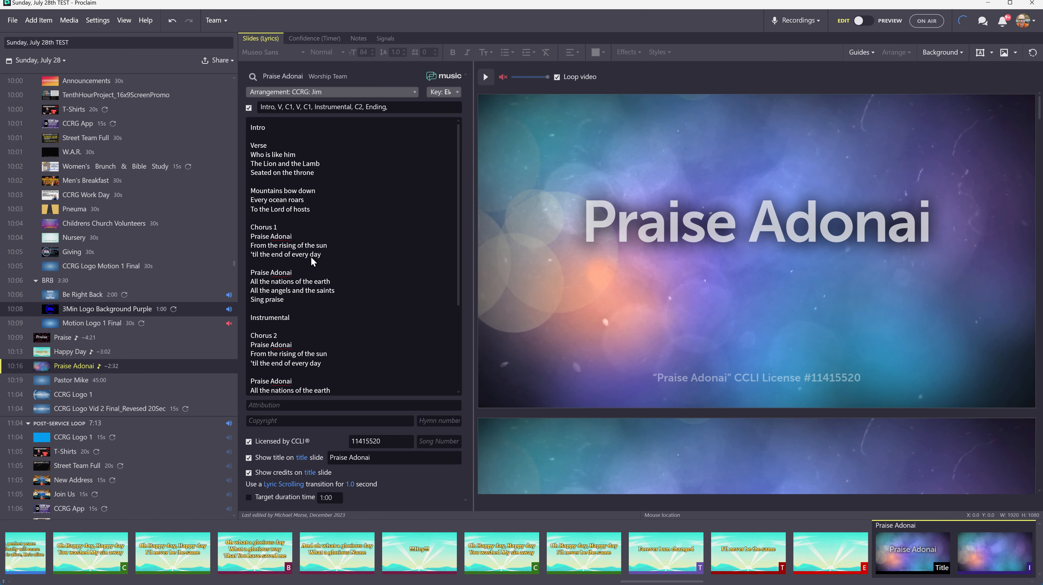
pyautogui.click(414, 95)
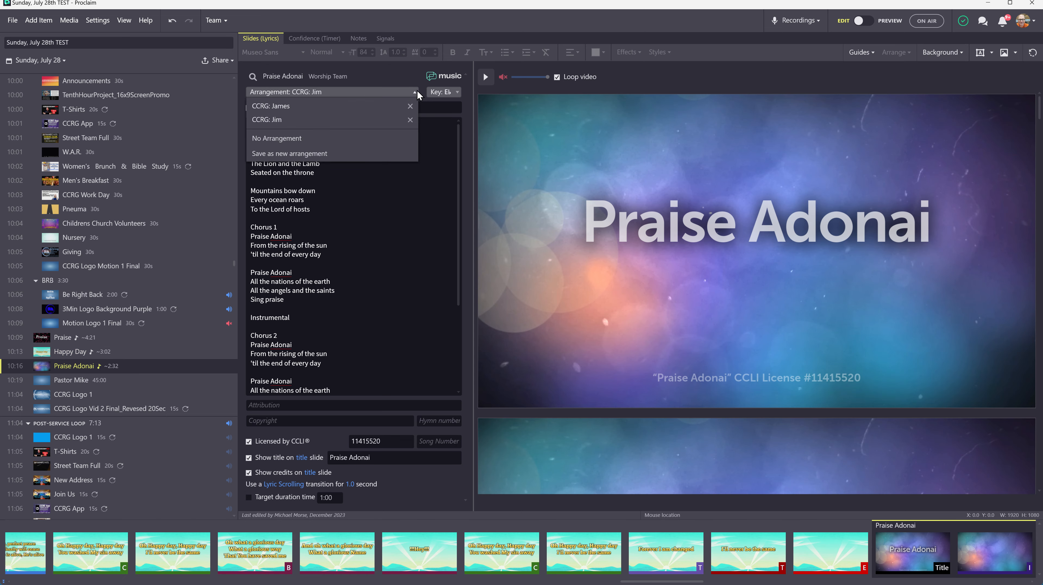
pyautogui.click(415, 94)
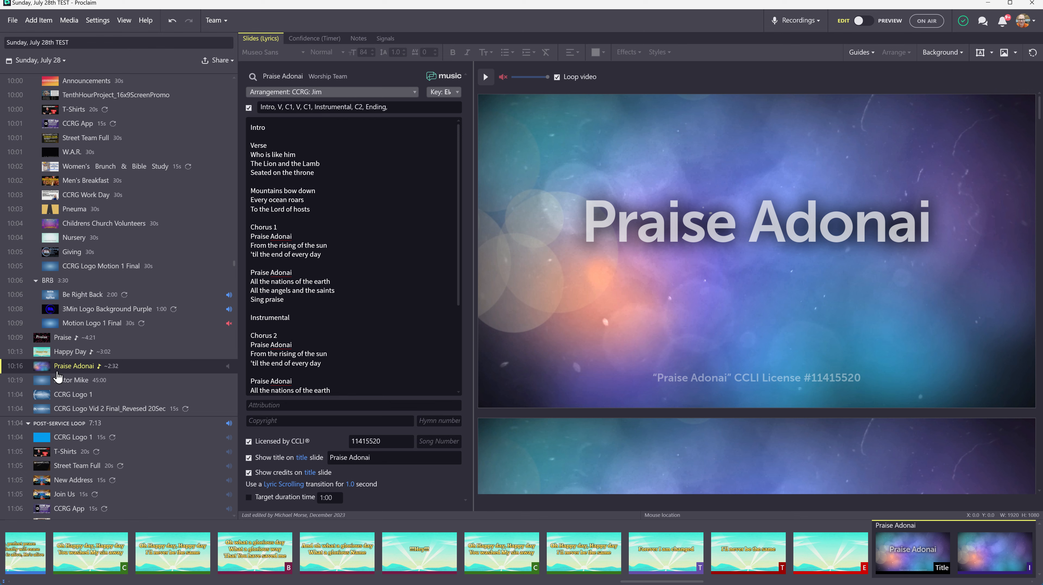
pyautogui.click(62, 338)
pyautogui.click(62, 355)
pyautogui.click(63, 366)
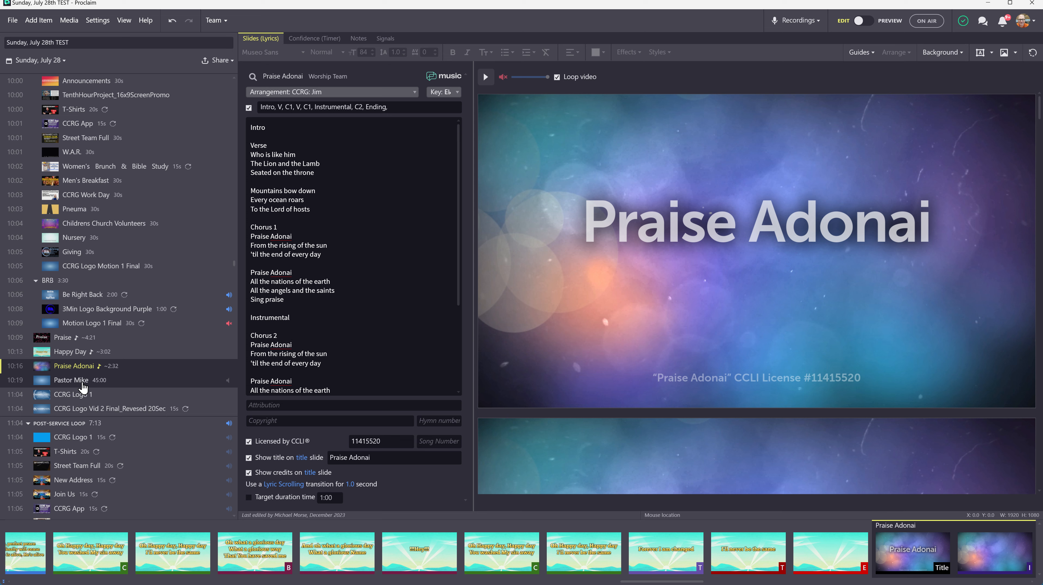
# Step: Search the reusable items for "i surrend" and add the song I Surrender from Sunday, March 10th after the CCRG Logo 1 item
pyautogui.click(81, 394)
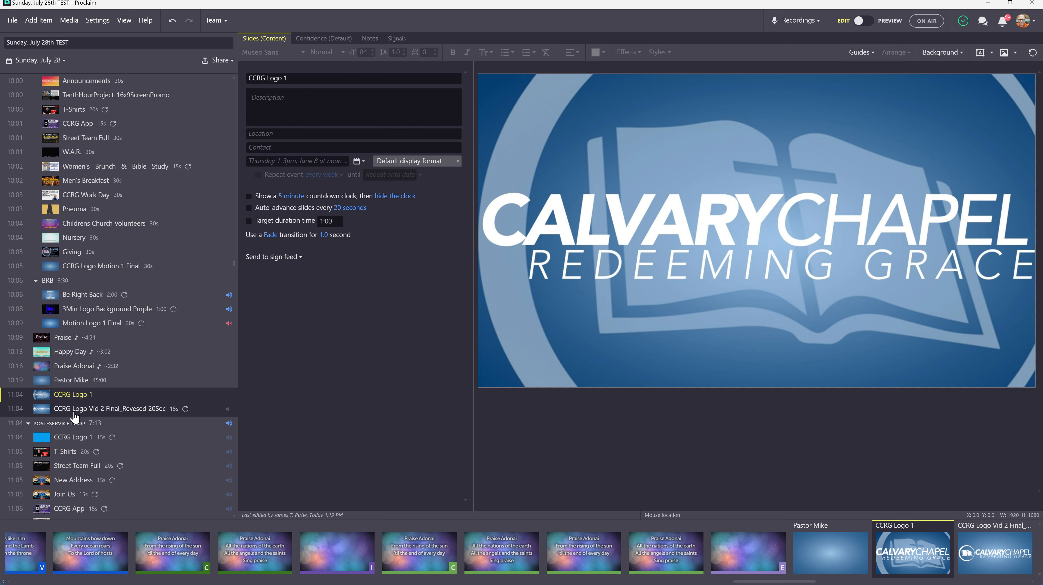
pyautogui.click(39, 20)
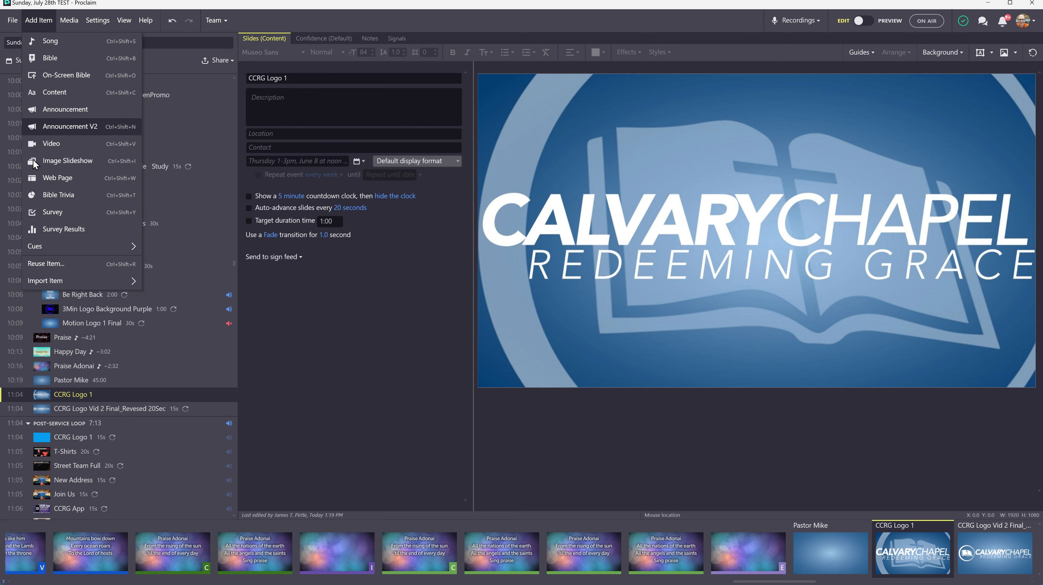
pyautogui.click(40, 269)
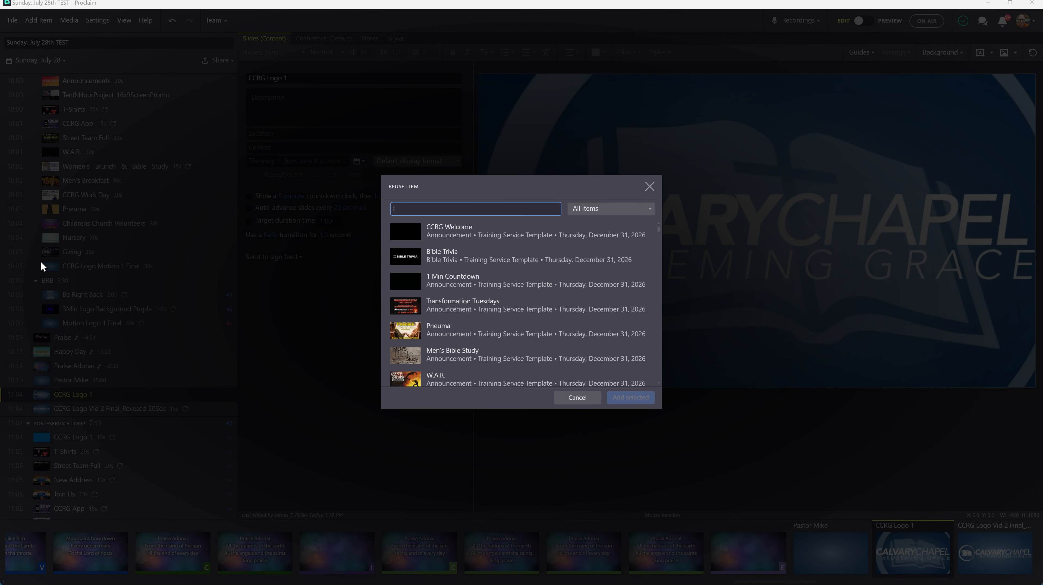
pyautogui.write('i surrend')
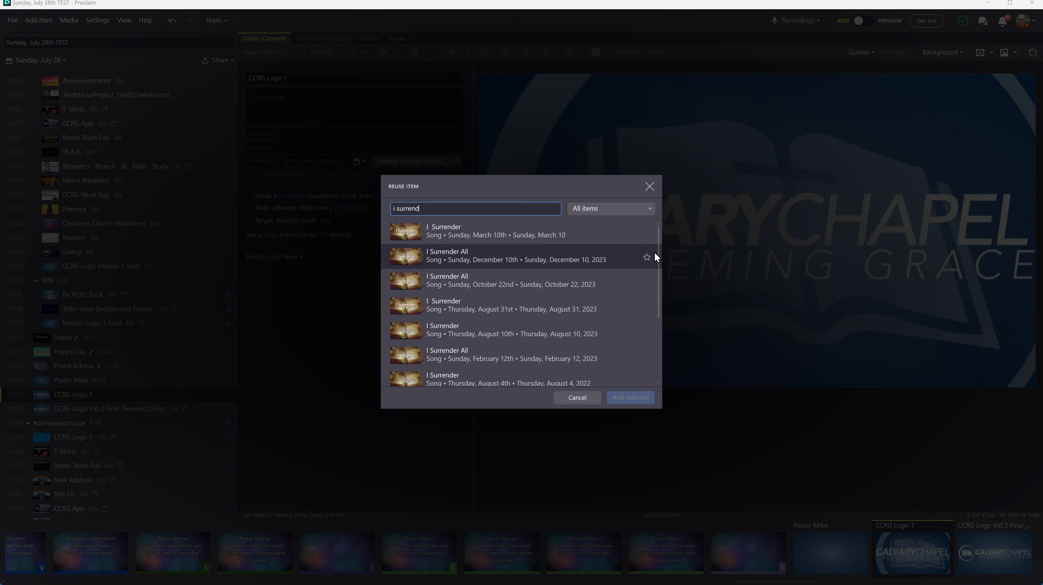
pyautogui.scroll(-4, 660, 262)
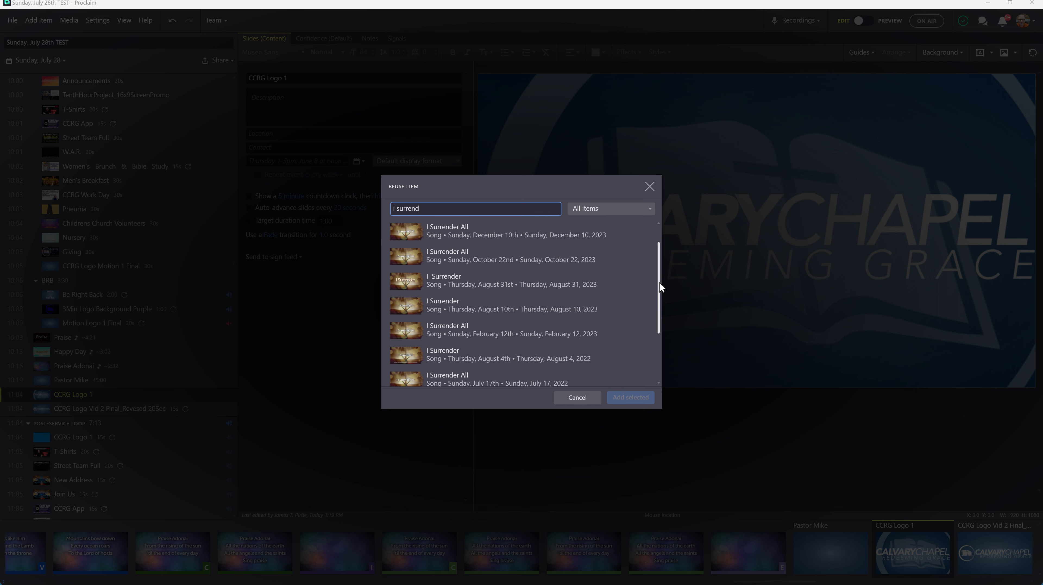
pyautogui.scroll(5, 491, 299)
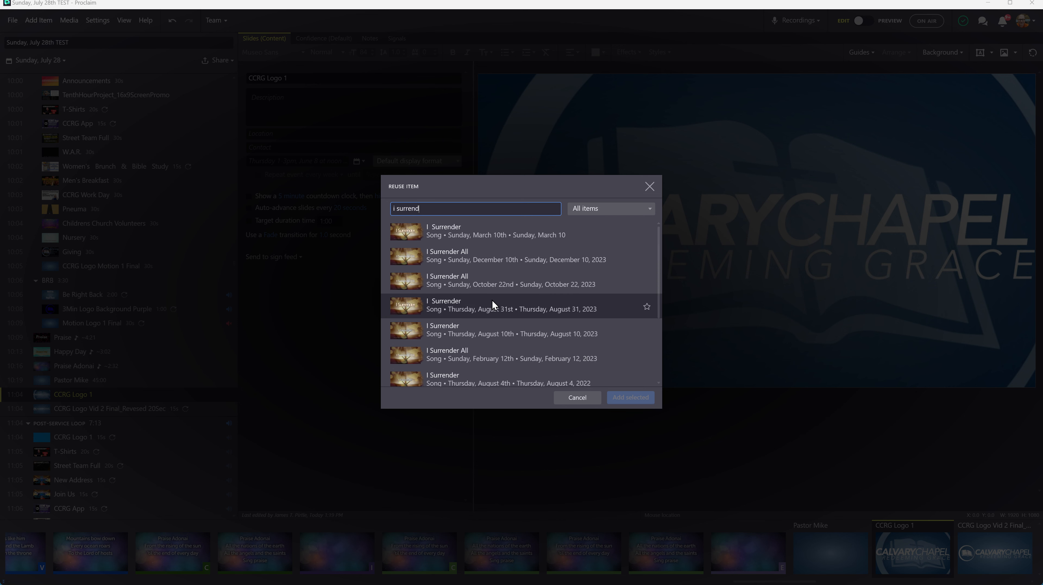
pyautogui.doubleClick(439, 233)
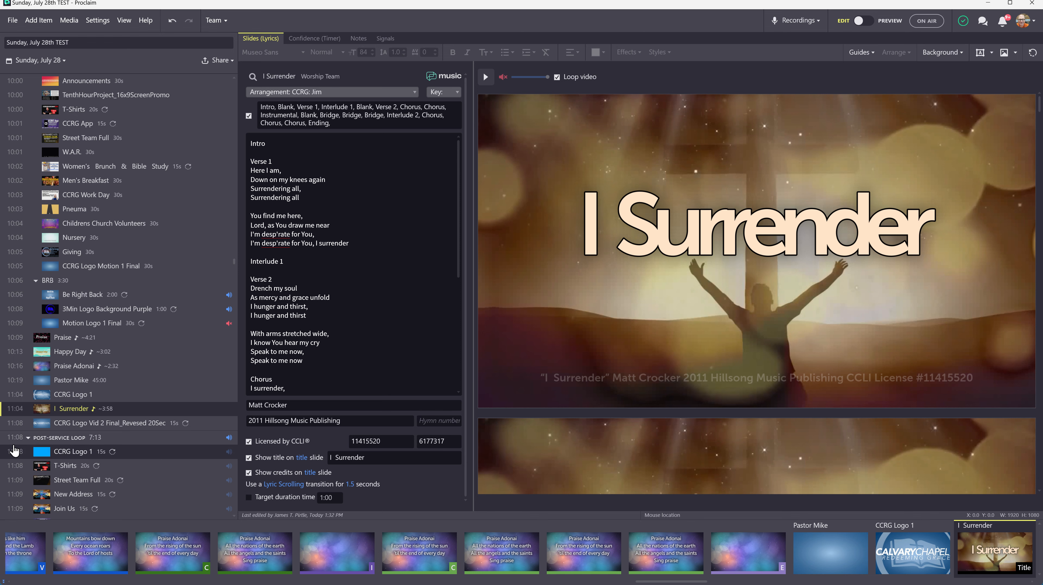
# Step: Check the text formatting of the Praise lyrics and set the line spacing of the Happy Day lyrics to 1.1
pyautogui.click(61, 338)
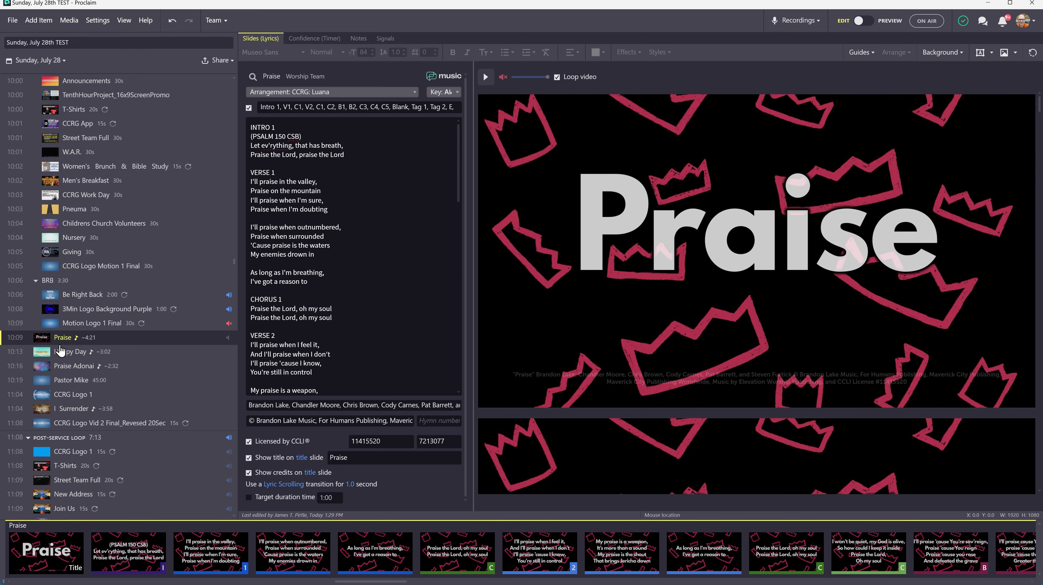
pyautogui.click(356, 250)
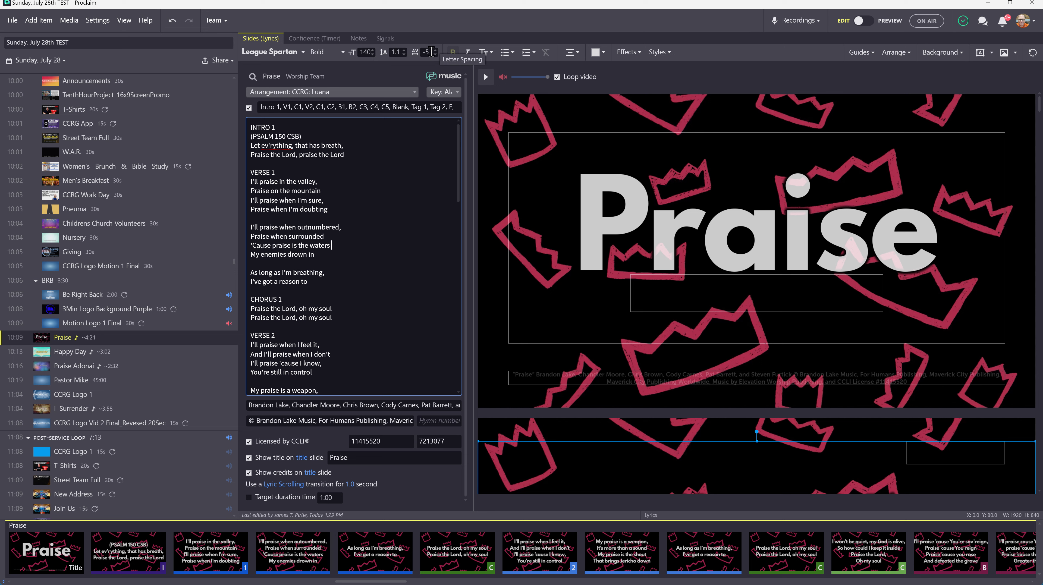
pyautogui.click(93, 353)
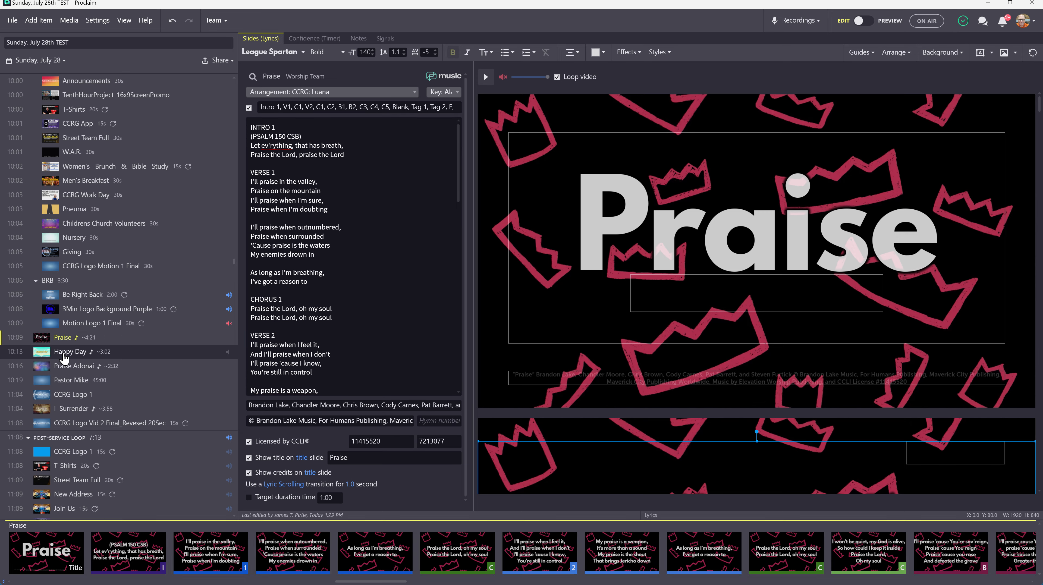
pyautogui.click(377, 291)
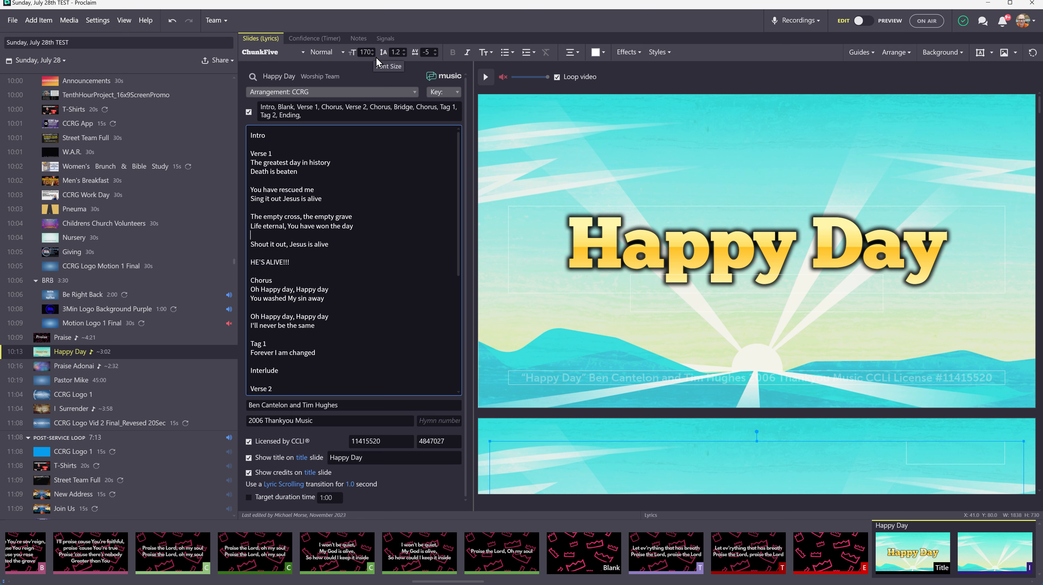
pyautogui.click(403, 54)
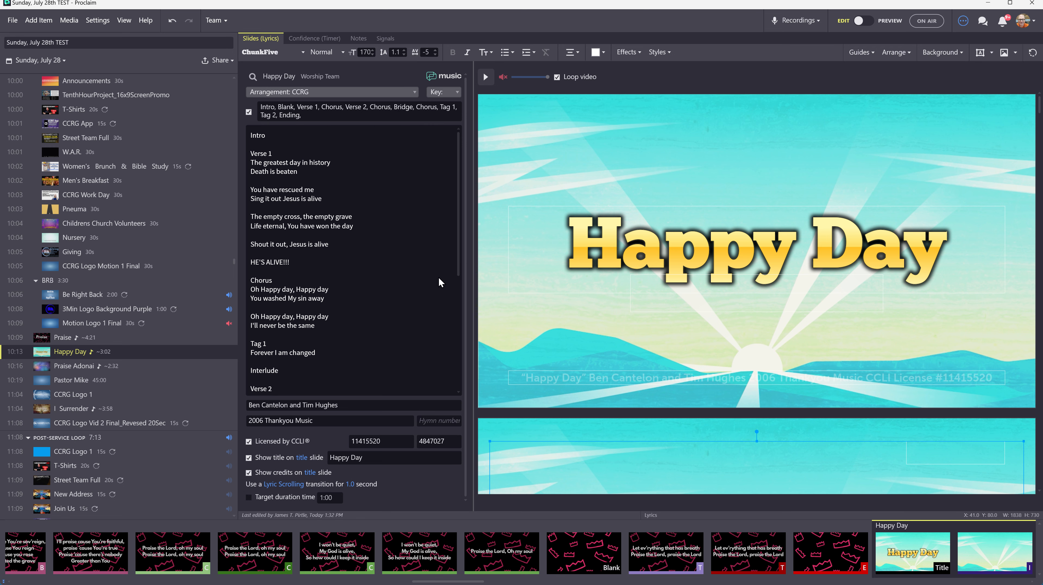
# Step: Look through the first lyric slides of Happy Day to examine how the formatted text fits
pyautogui.scroll(-5, 672, 286)
pyautogui.scroll(-5, 670, 294)
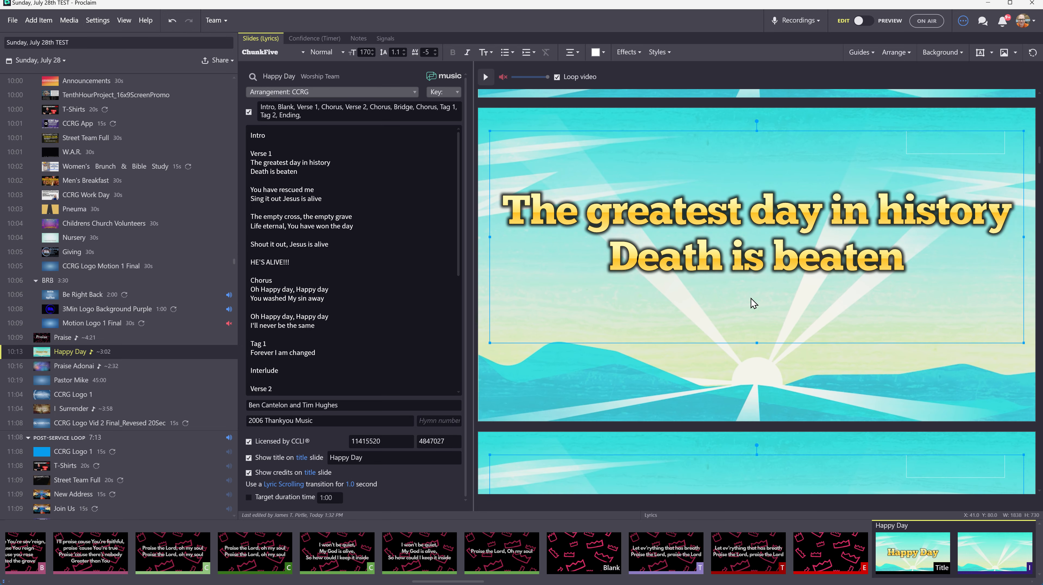
pyautogui.scroll(-3, 699, 302)
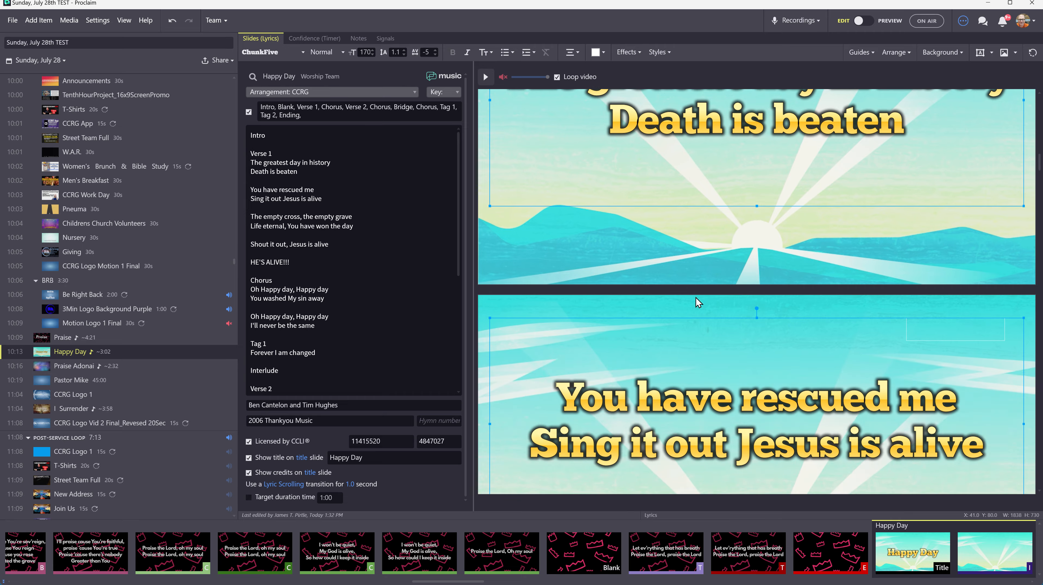
pyautogui.scroll(-3, 696, 297)
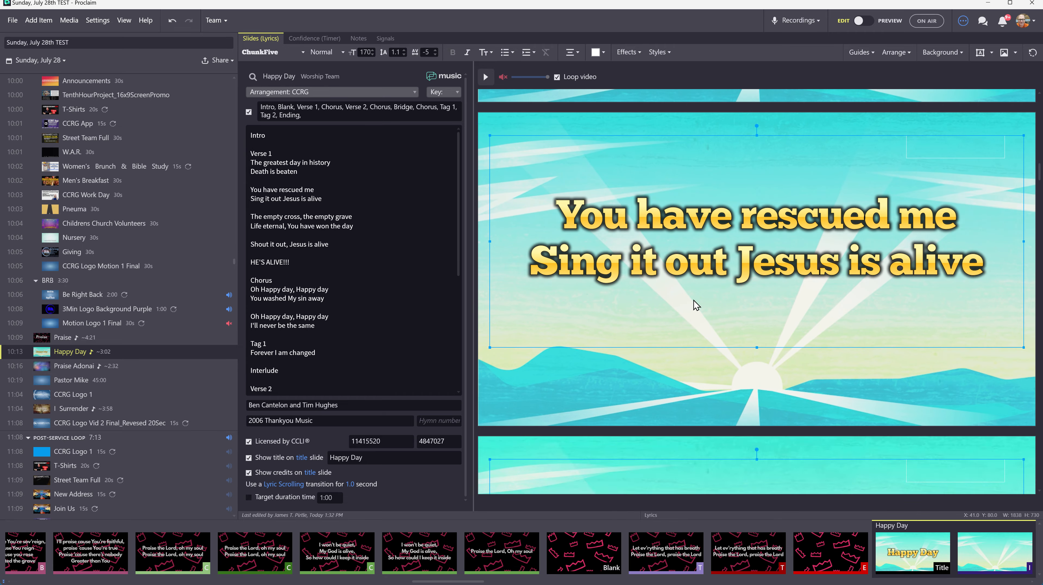
# Step: Set the font size of the Praise lyrics to 170
pyautogui.click(68, 342)
pyautogui.scroll(-5, 721, 287)
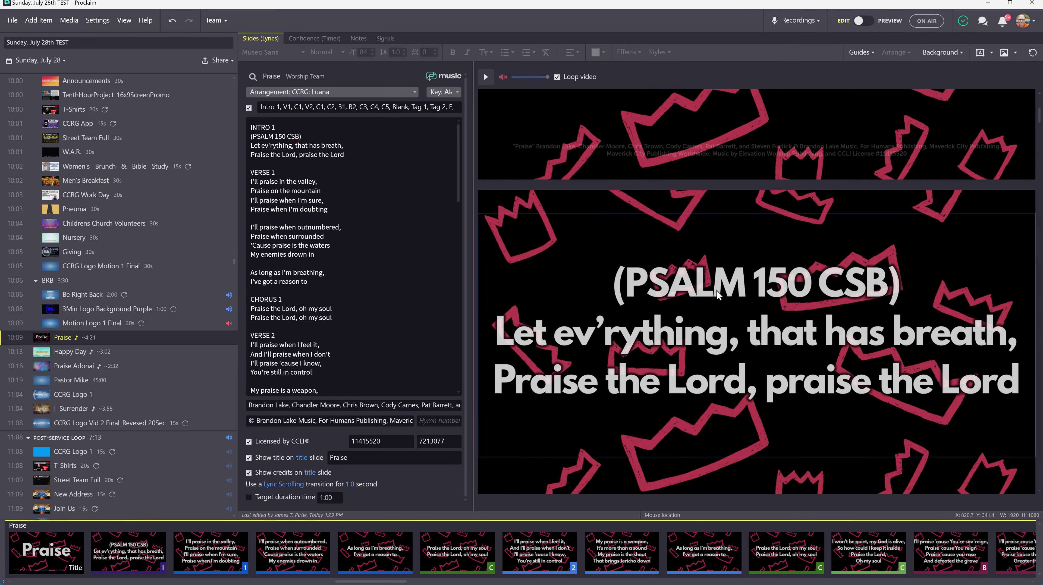
pyautogui.scroll(-2, 717, 293)
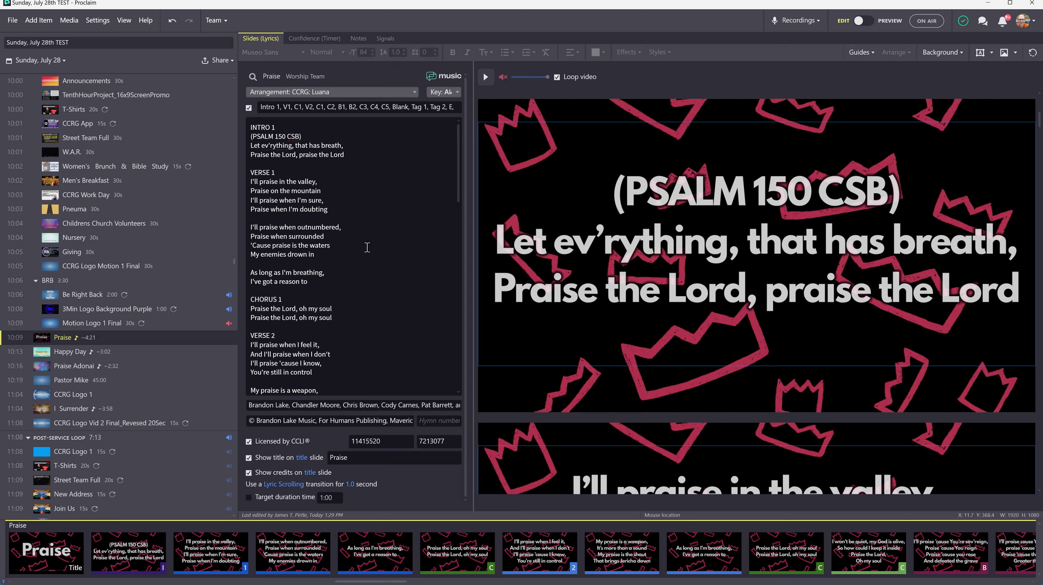
pyautogui.click(370, 229)
pyautogui.click(369, 52)
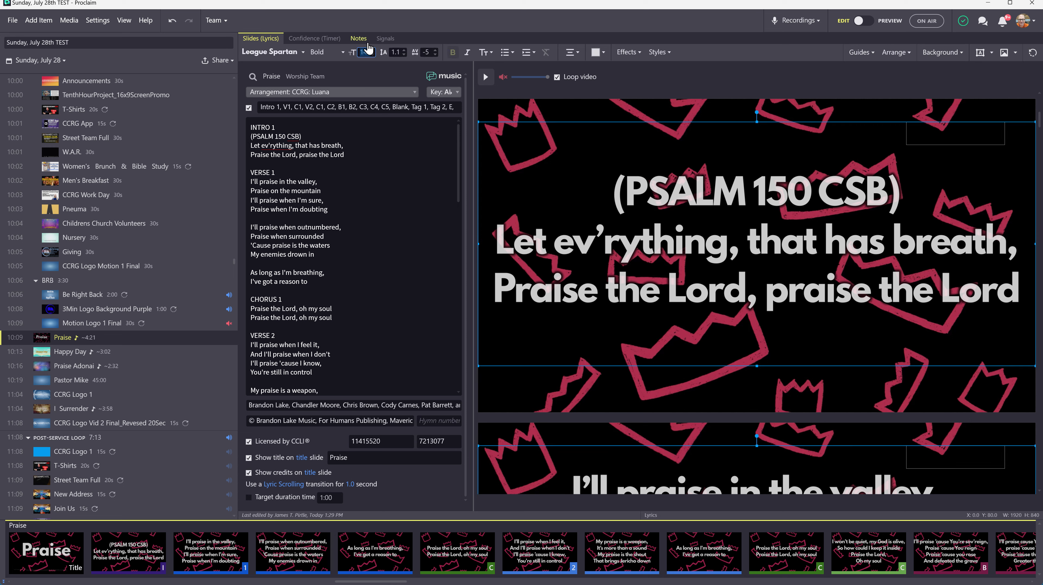
pyautogui.write('170')
pyautogui.press('Return')
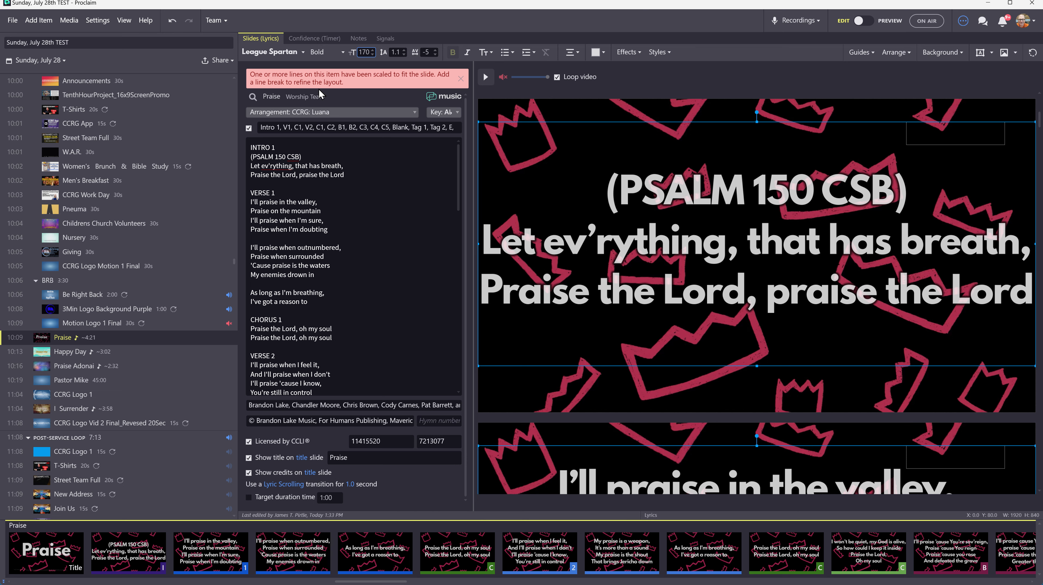
# Step: Examine the Praise lyric slides from the verses through the bridge for how well the lines fit at the current font size
pyautogui.scroll(-1, 819, 303)
pyautogui.scroll(-6, 818, 299)
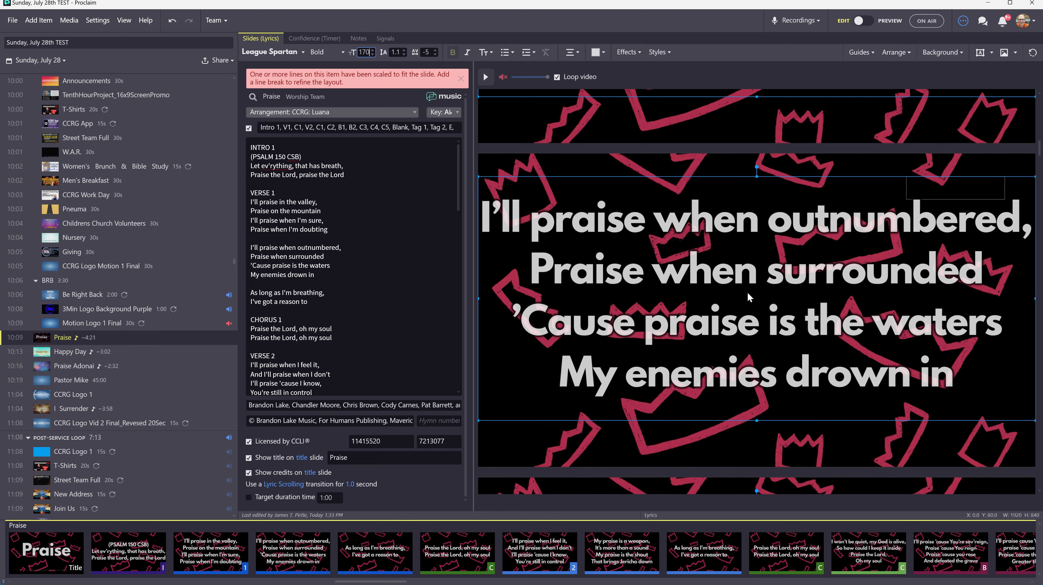
pyautogui.scroll(-6, 747, 292)
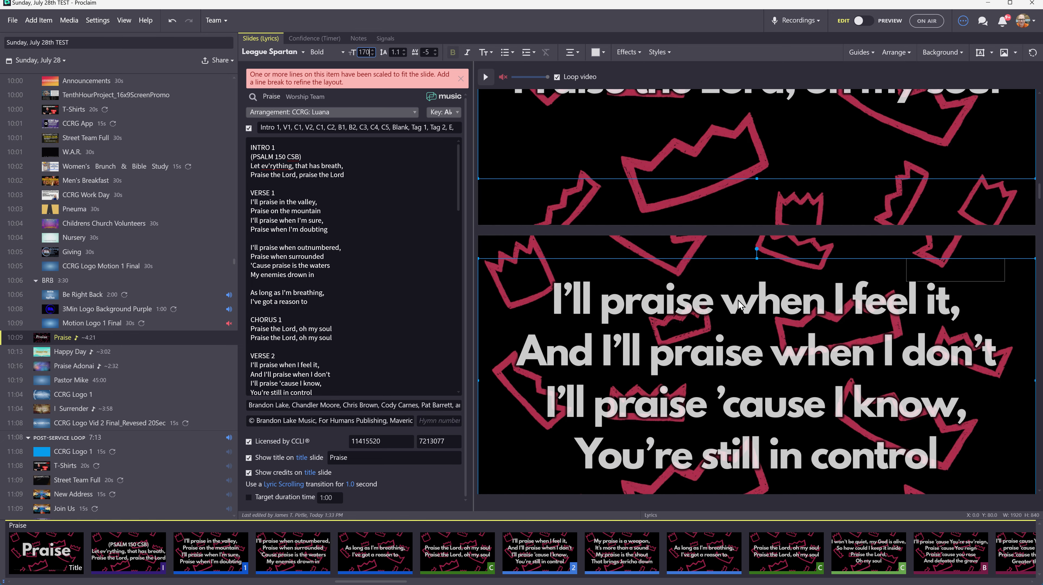
pyautogui.scroll(-4, 738, 300)
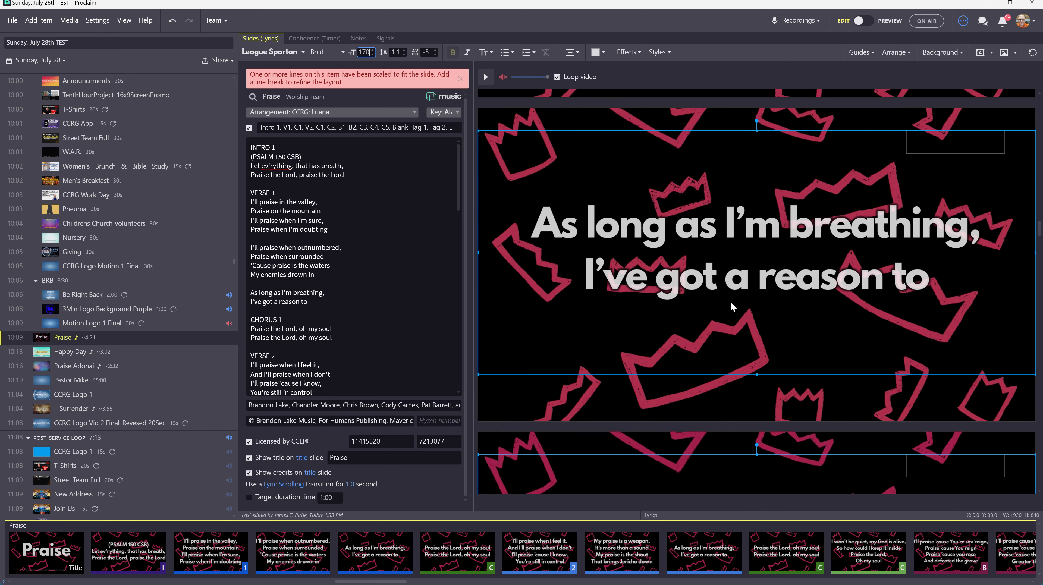
pyautogui.scroll(-4, 729, 302)
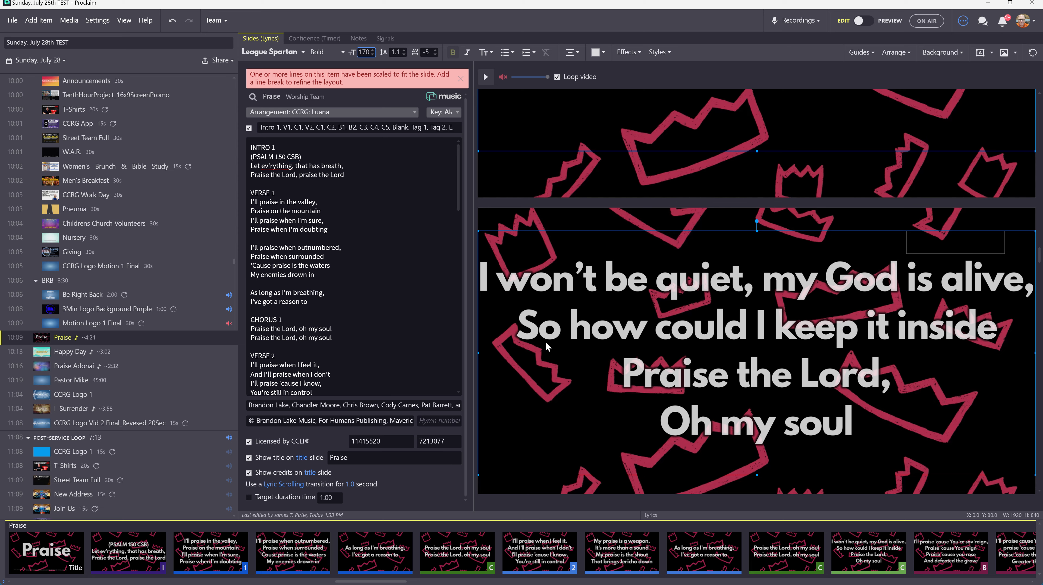
pyautogui.scroll(-2, 548, 341)
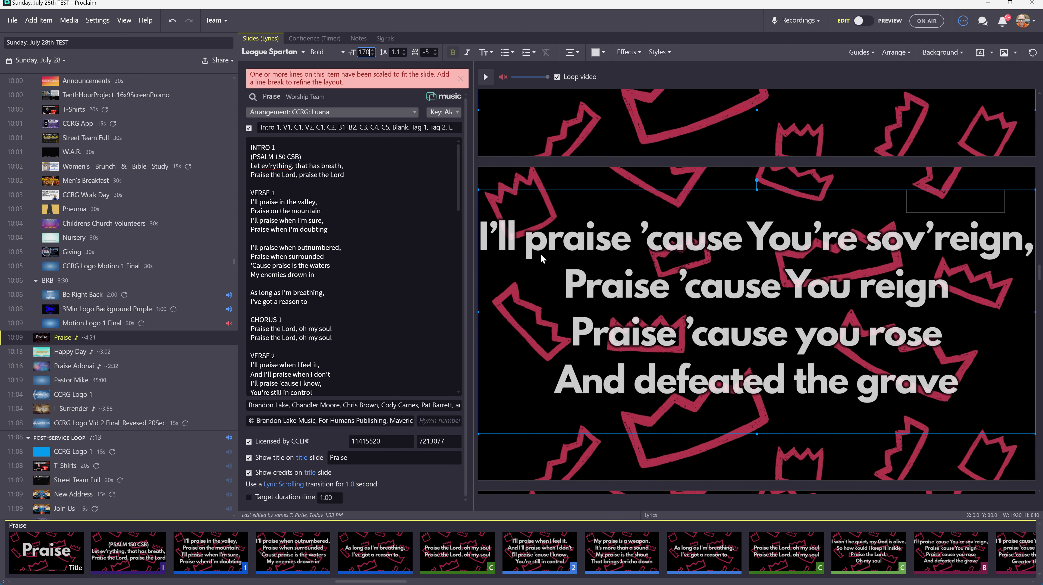
pyautogui.scroll(-2, 697, 323)
pyautogui.scroll(-4, 662, 329)
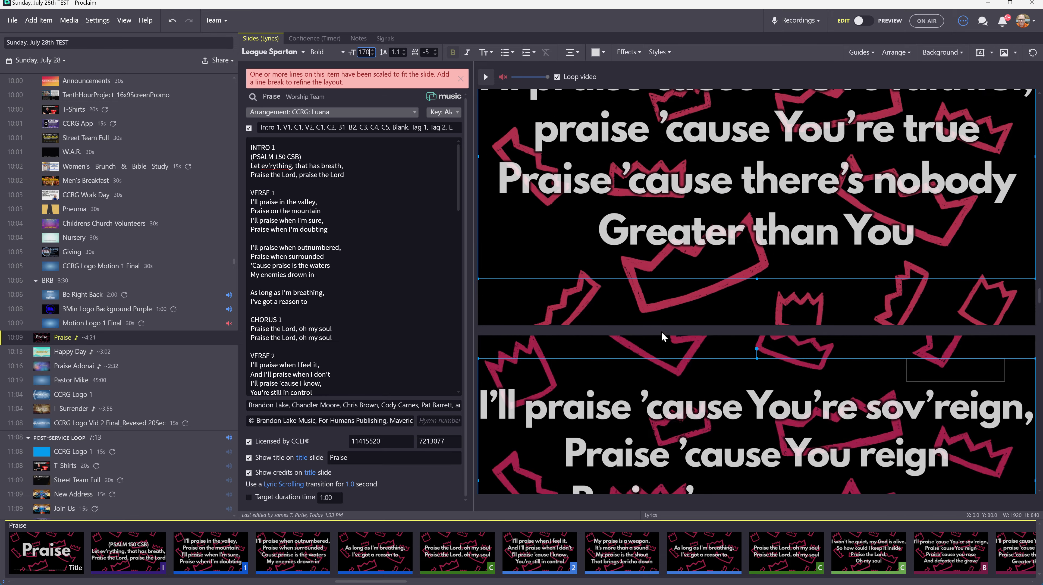
pyautogui.scroll(-3, 660, 332)
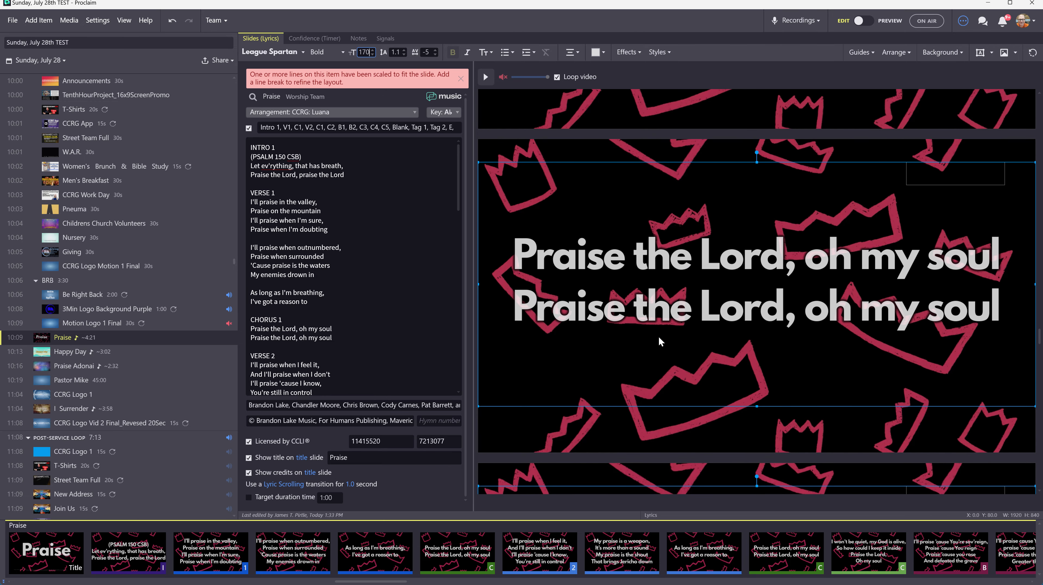
pyautogui.scroll(-8, 660, 342)
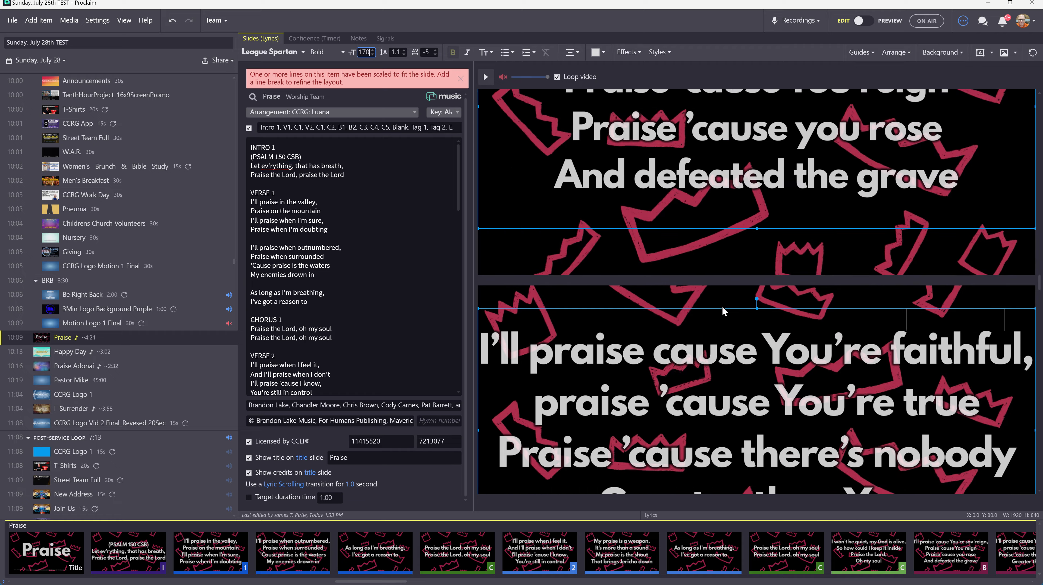
pyautogui.scroll(20, 723, 311)
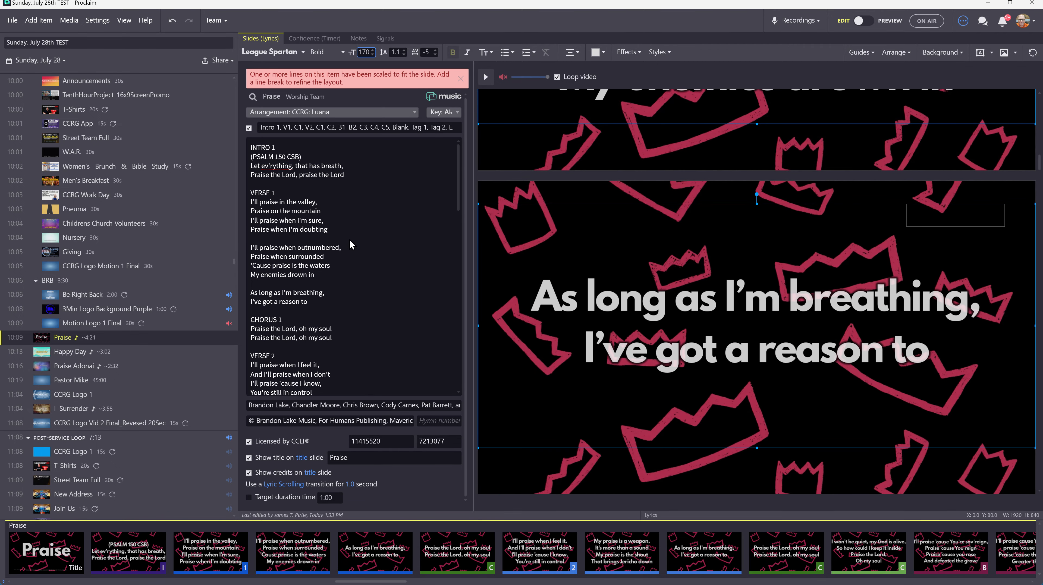
# Step: Set the font size of the Praise lyrics to 140
pyautogui.click(368, 53)
pyautogui.write('140')
pyautogui.press('Return')
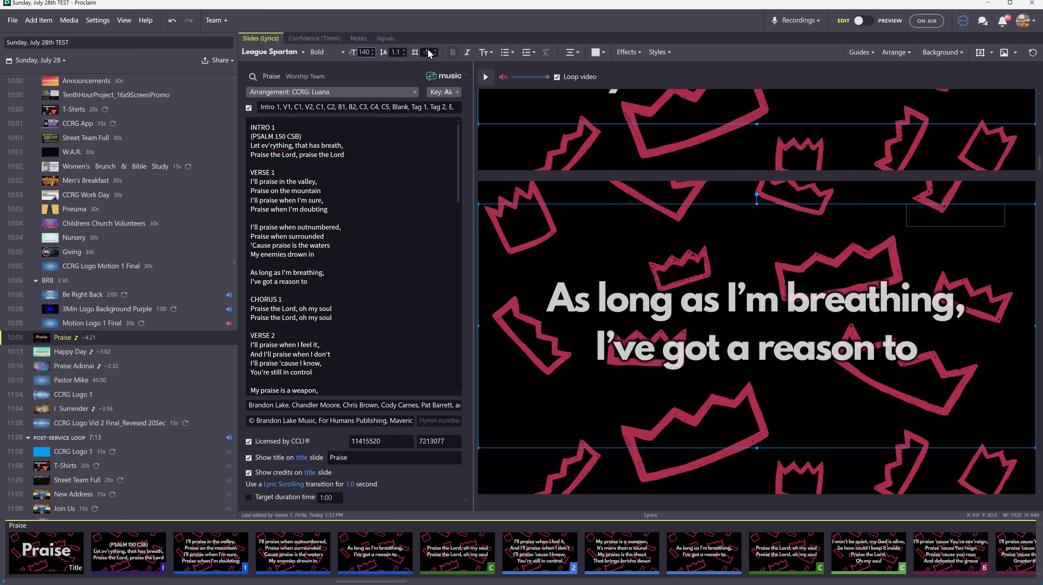
# Step: Check the font size, line spacing and letter spacing of the Happy Day lyrics
pyautogui.click(62, 355)
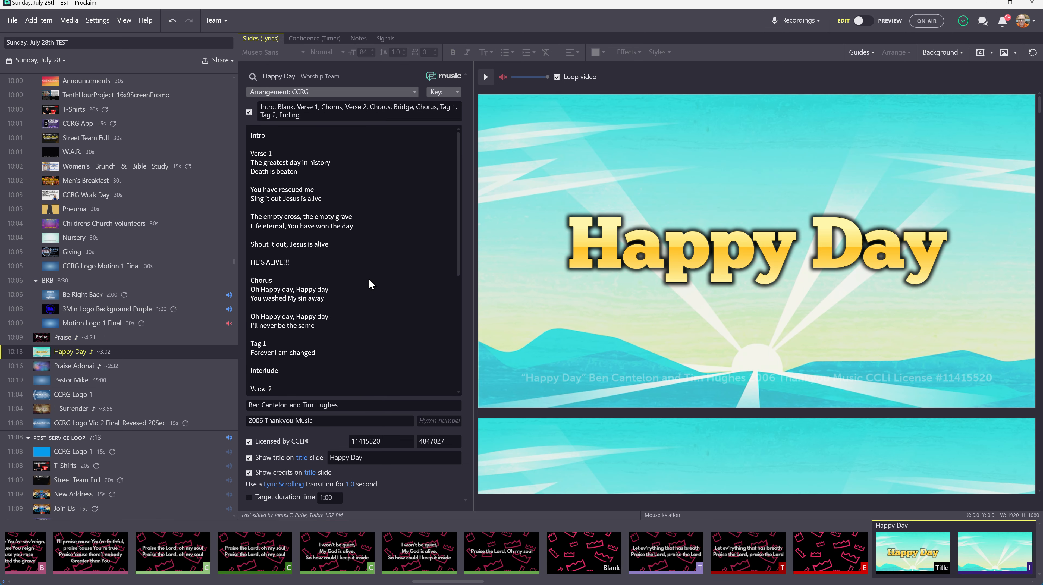
pyautogui.scroll(-5, 601, 289)
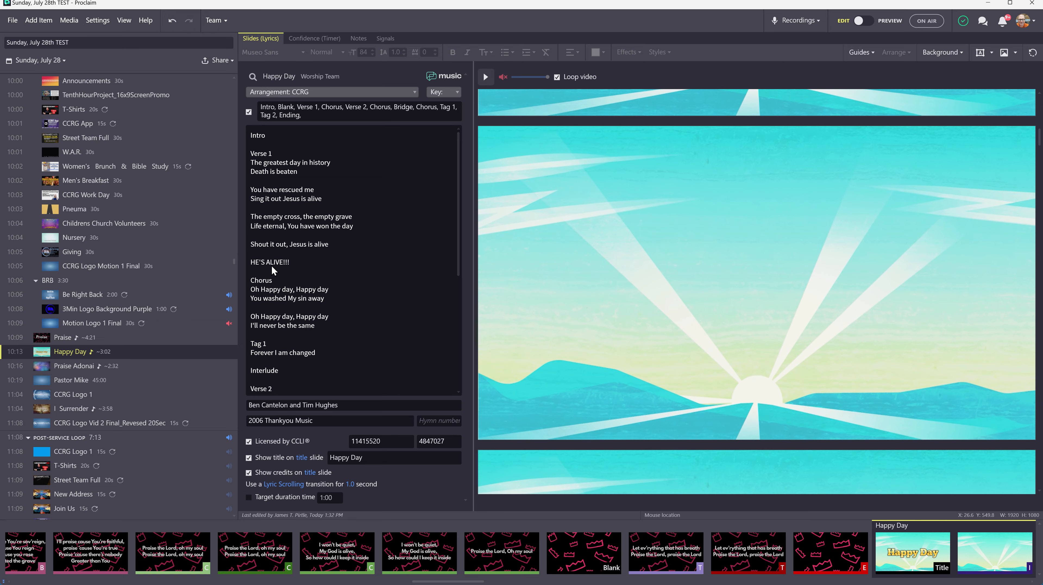
pyautogui.click(345, 272)
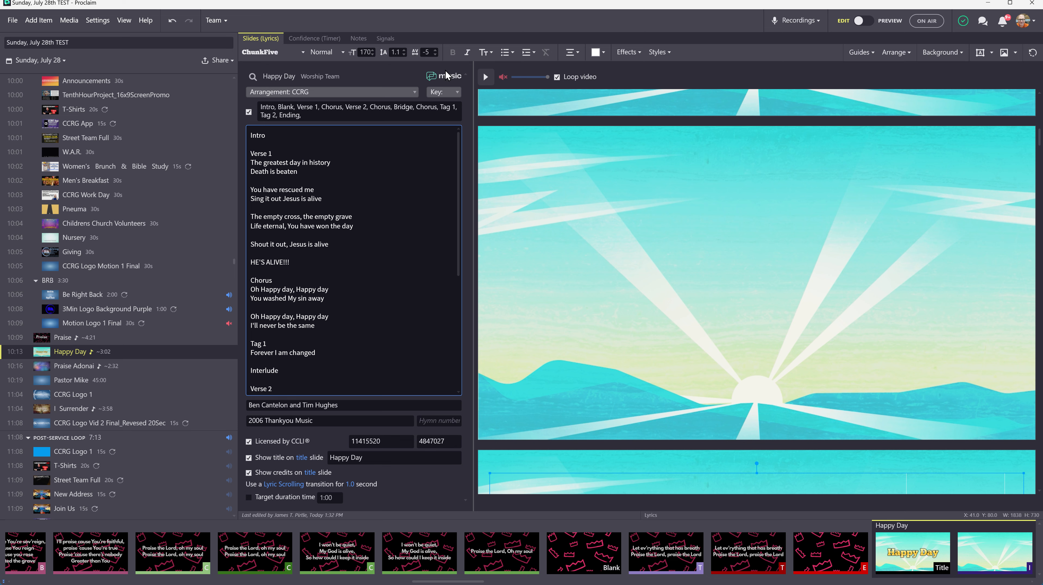
# Step: Set the line spacing of the Praise Adonai and I Surrender lyrics to 1.1
pyautogui.click(77, 366)
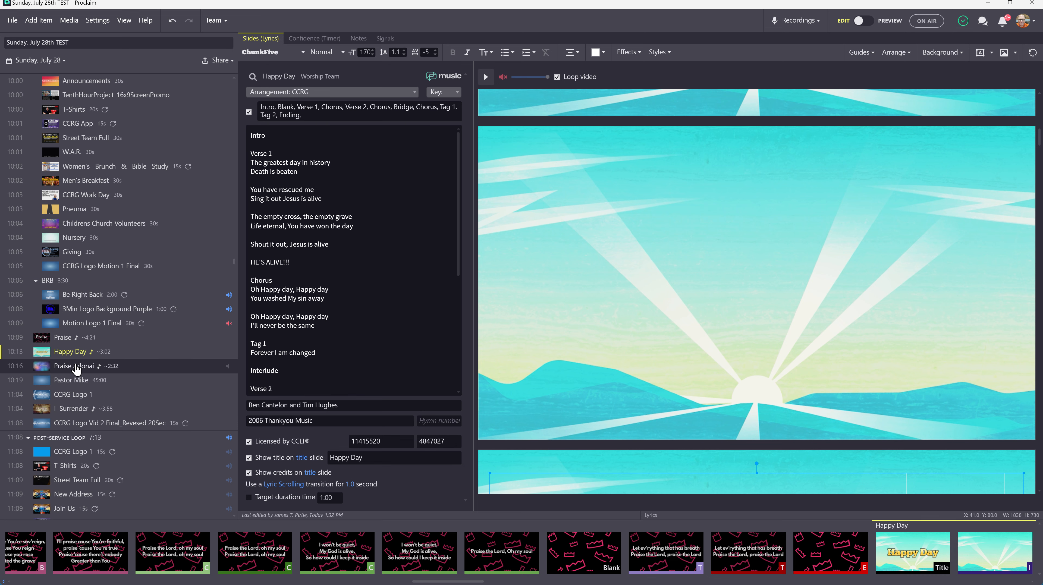
pyautogui.click(356, 252)
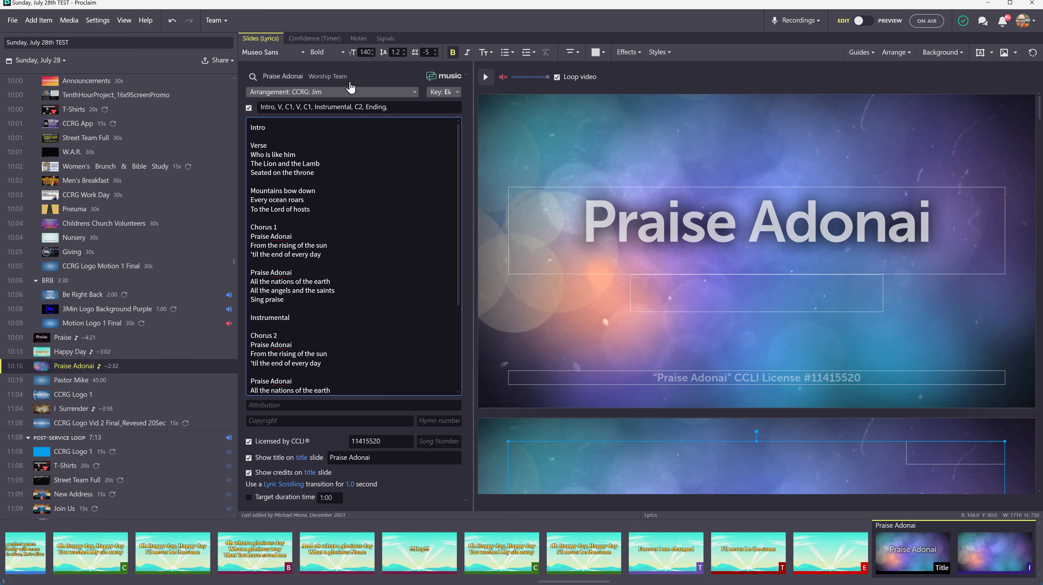
pyautogui.click(404, 54)
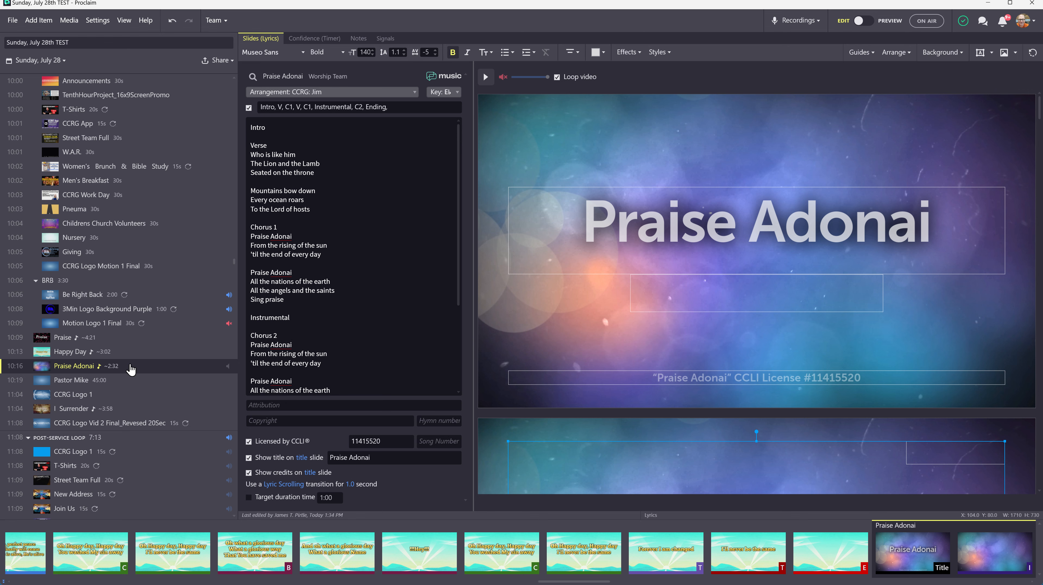
pyautogui.click(70, 410)
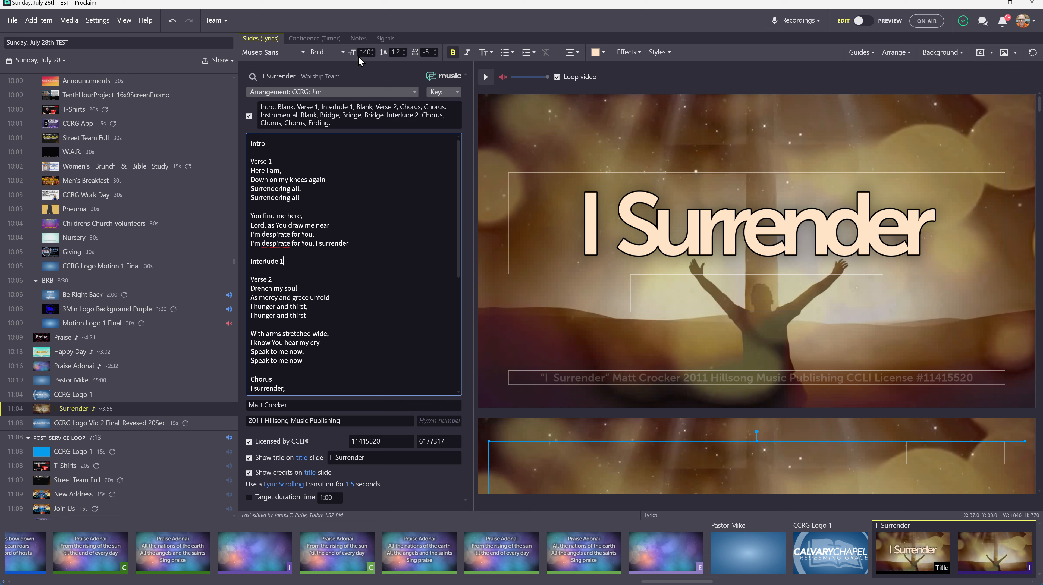
pyautogui.click(404, 55)
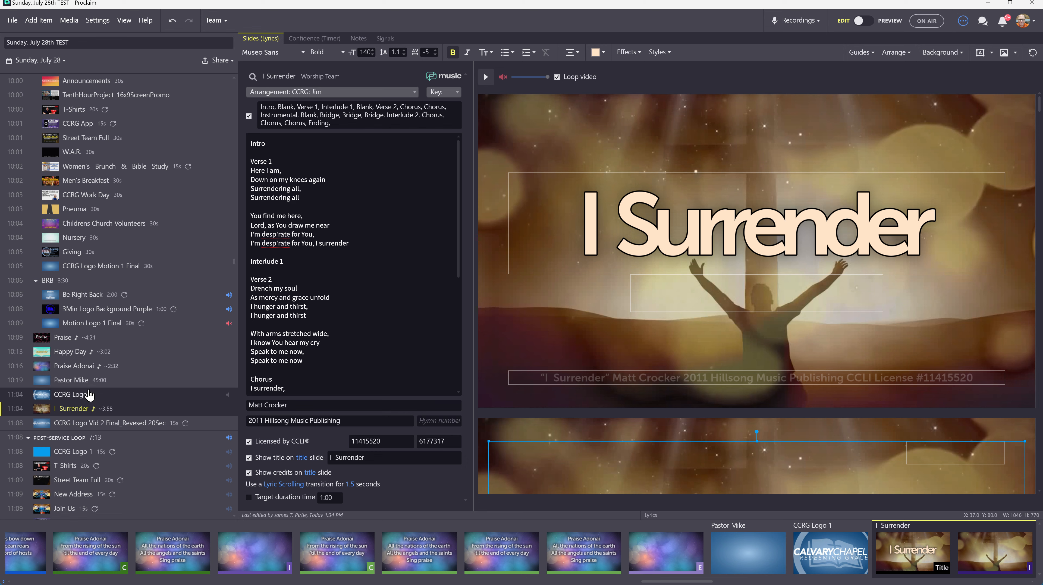
# Step: Review the text formatting on the first verse slide of Happy Day and reopen the song Praise
pyautogui.click(67, 353)
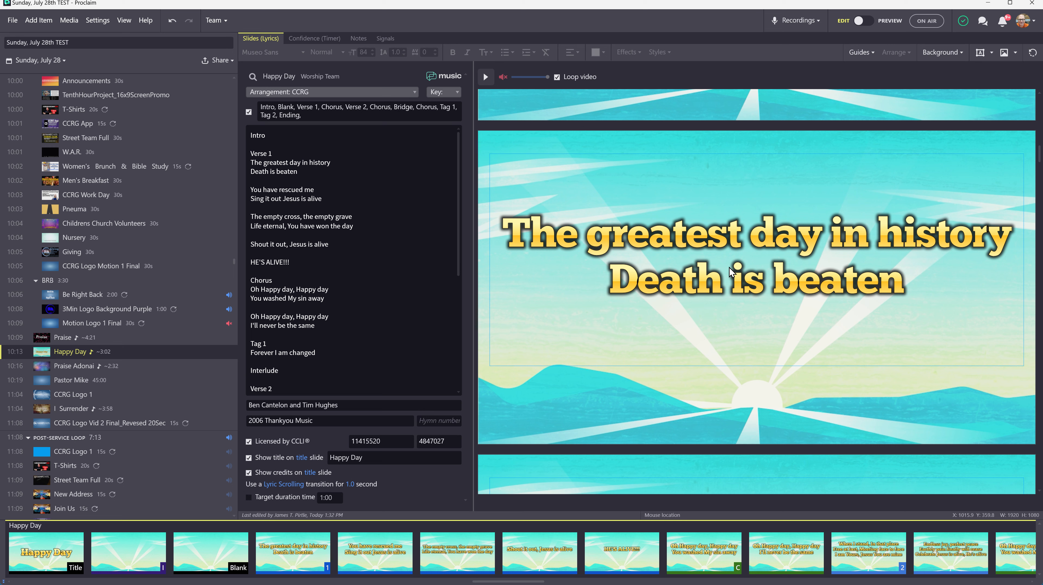
pyautogui.click(615, 279)
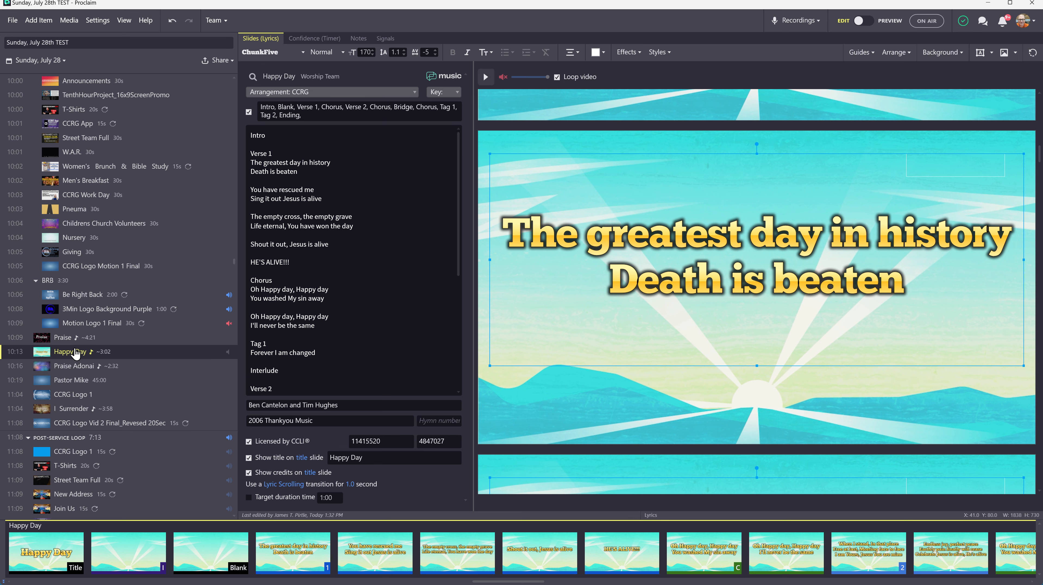
pyautogui.click(103, 337)
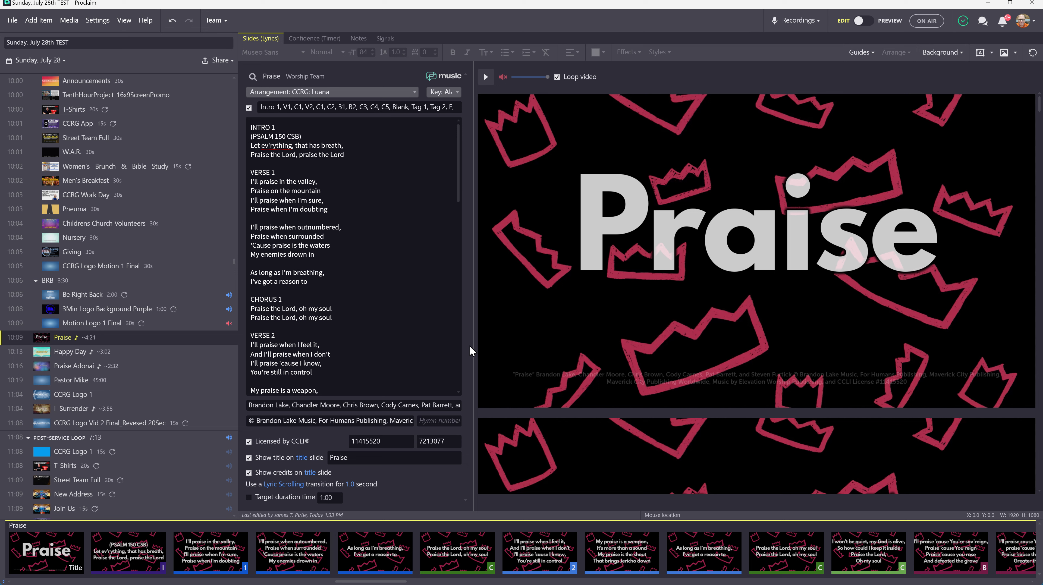